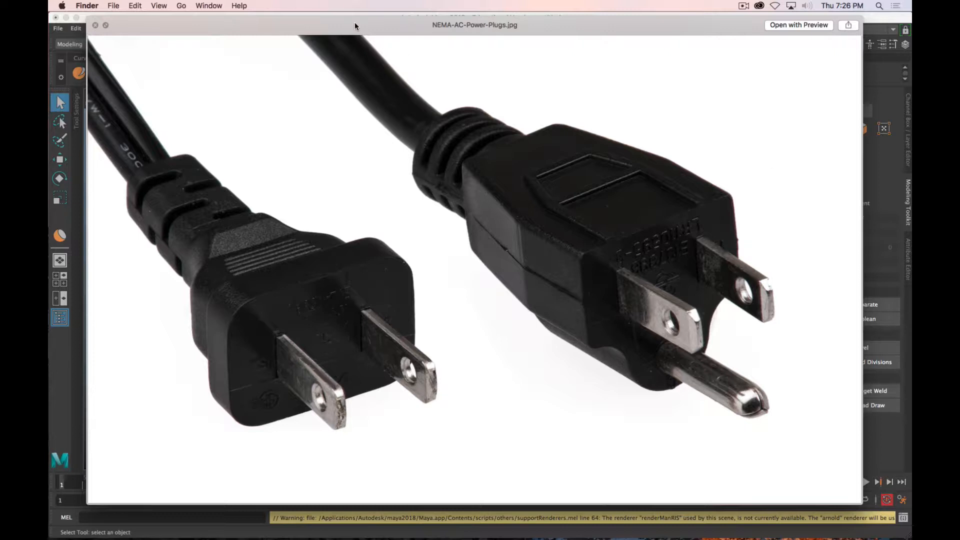
- Close the power-plug reference image preview, switch to Maya and show the front view full size
{"action": "key", "text": "space"}
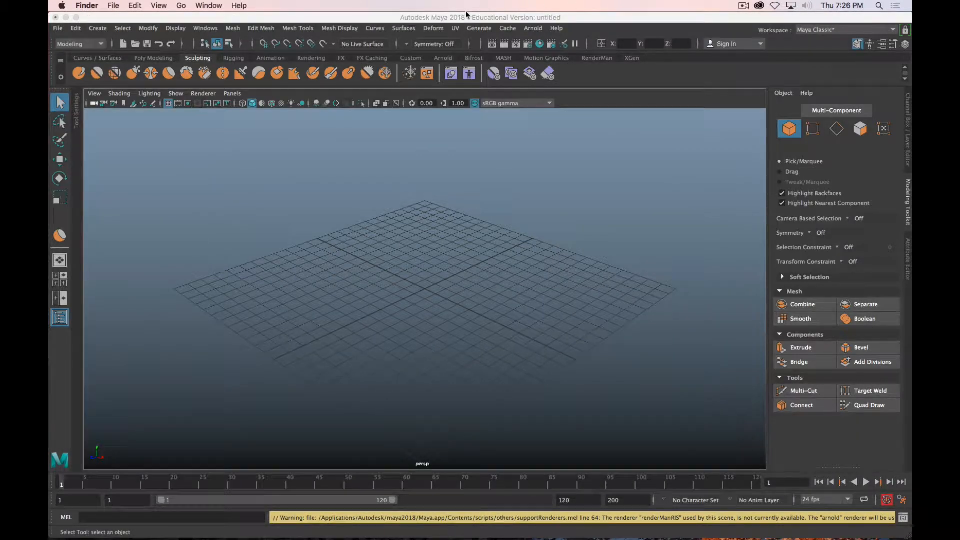
{"action": "left_click", "coordinate": [443, 16]}
{"action": "key", "text": "space"}
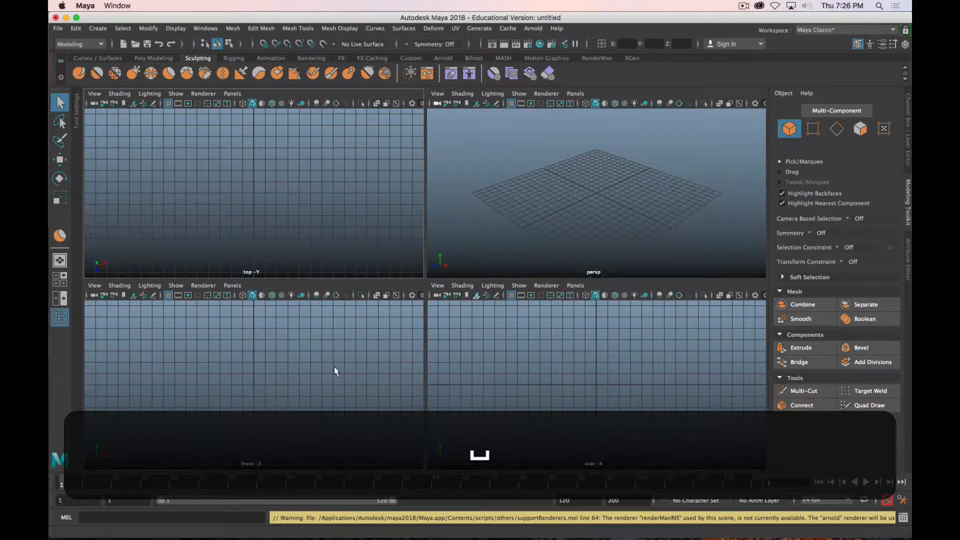
{"action": "key", "text": "space"}
{"action": "scroll", "coordinate": [439, 287], "scroll_direction": "down", "scroll_amount": 5}
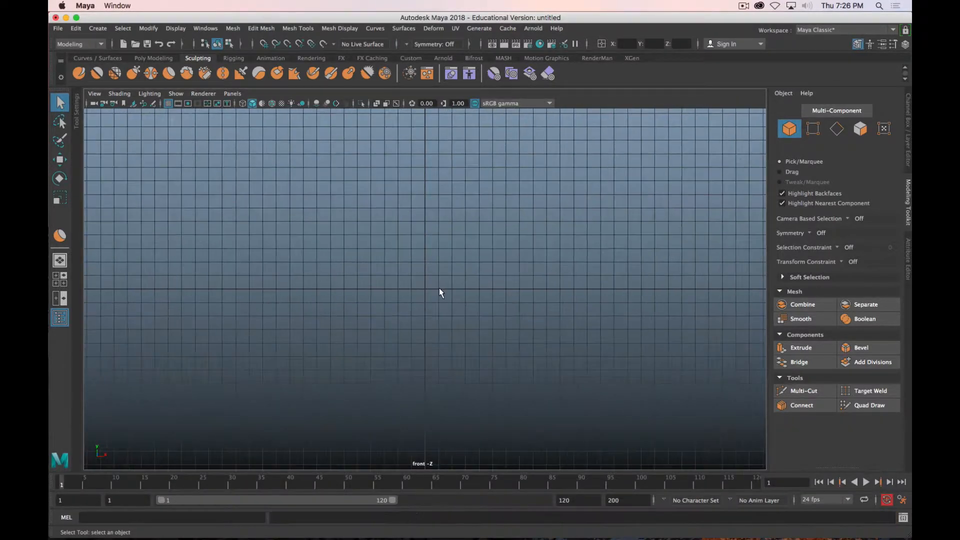
{"action": "middle_click_drag", "start_coordinate": [410, 223], "coordinate": [419, 323], "text": "alt"}
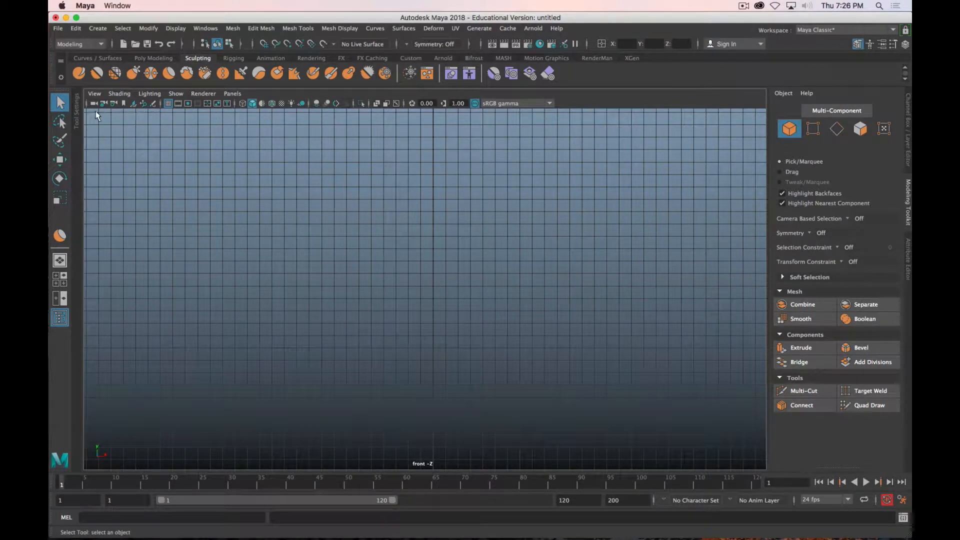
- Start adding an image plane to the front view and look through the Class_Demo_Files sourceimages folder for the reference picture
{"action": "left_click", "coordinate": [134, 103]}
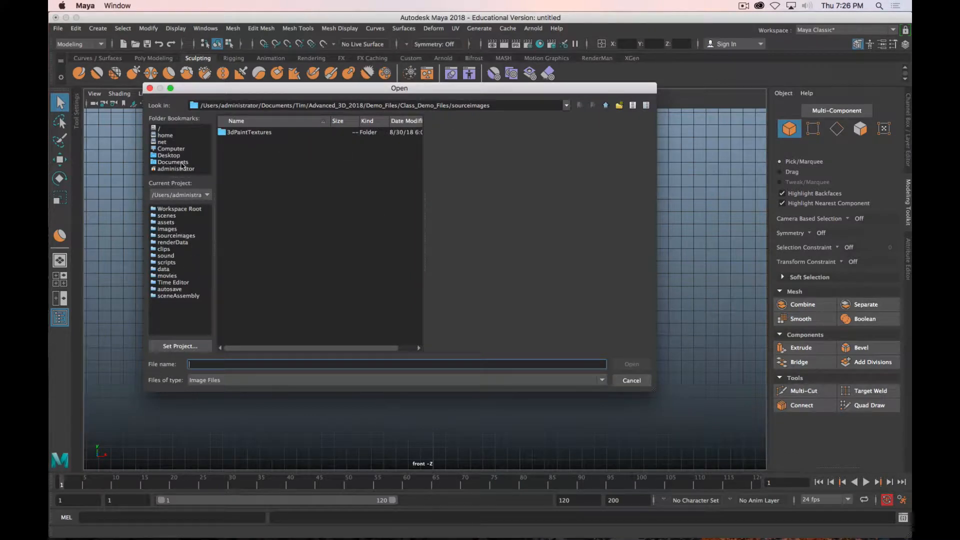
{"action": "left_click", "coordinate": [605, 105]}
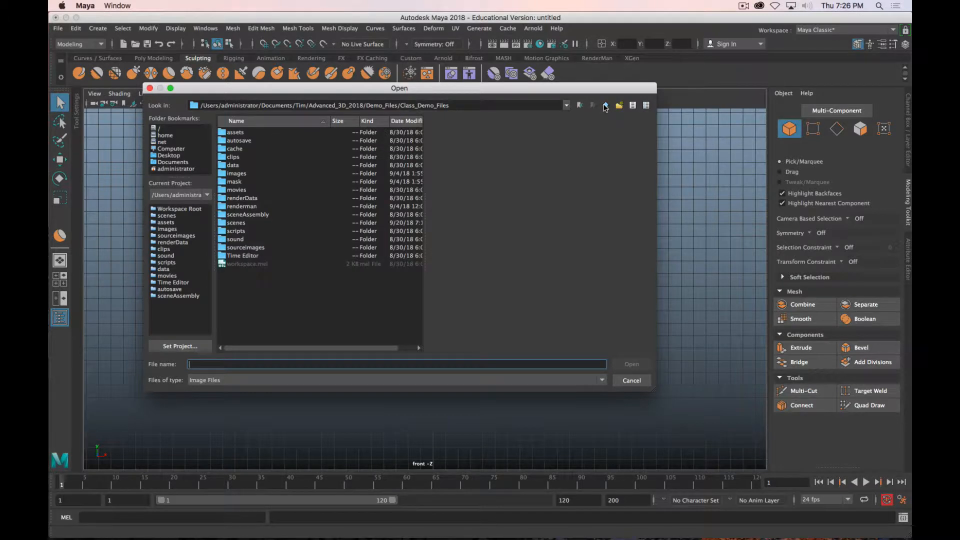
{"action": "left_click", "coordinate": [605, 106]}
{"action": "double_click", "coordinate": [259, 133]}
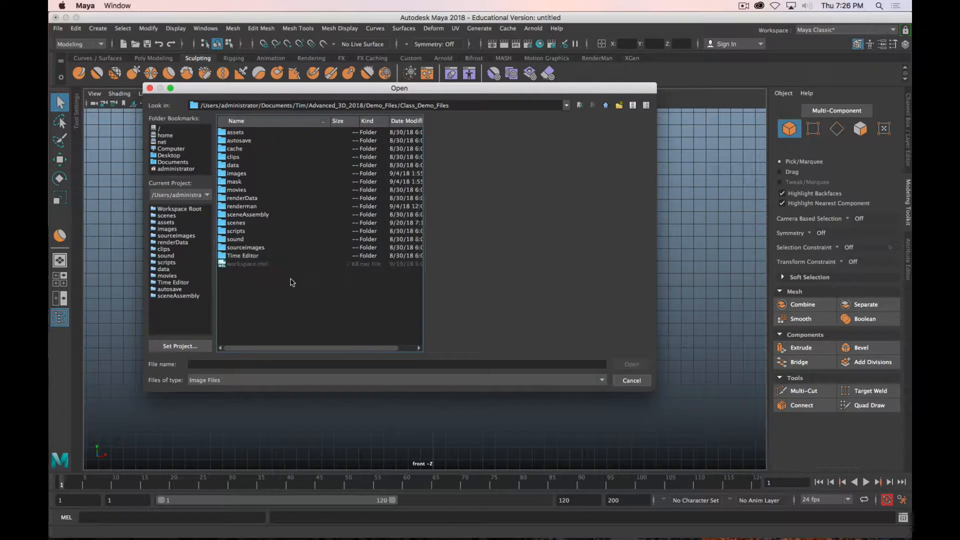
{"action": "double_click", "coordinate": [252, 247]}
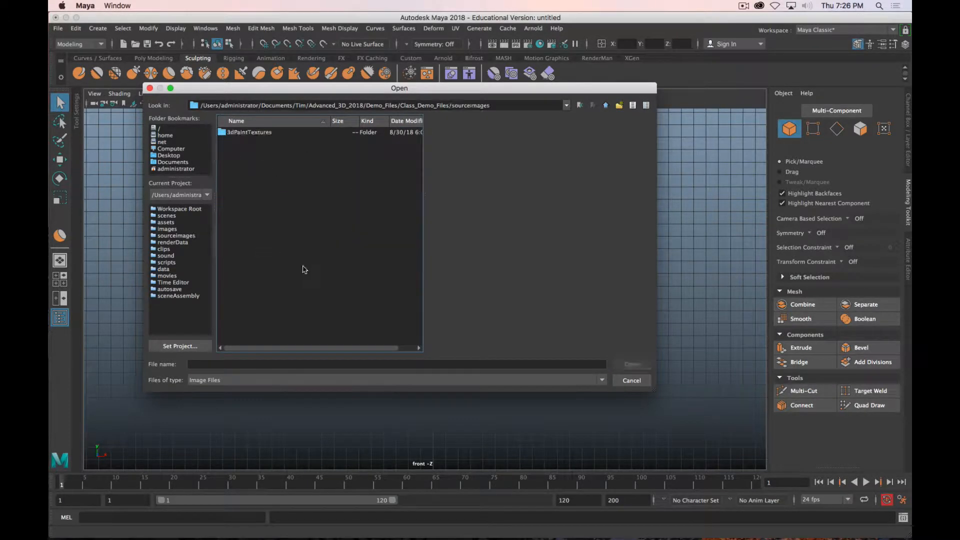
- Load Outlet-1024x1024.jpg from the Class_Prep_Fall_2018 sourceimages folder as the front view's image plane
{"action": "left_click", "coordinate": [606, 106]}
{"action": "left_click", "coordinate": [607, 106]}
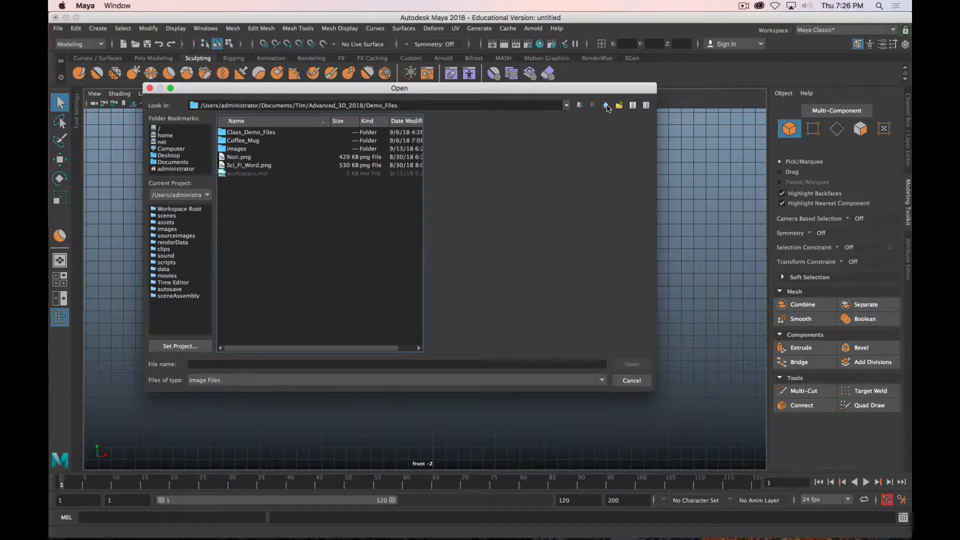
{"action": "key", "text": "super+Tab"}
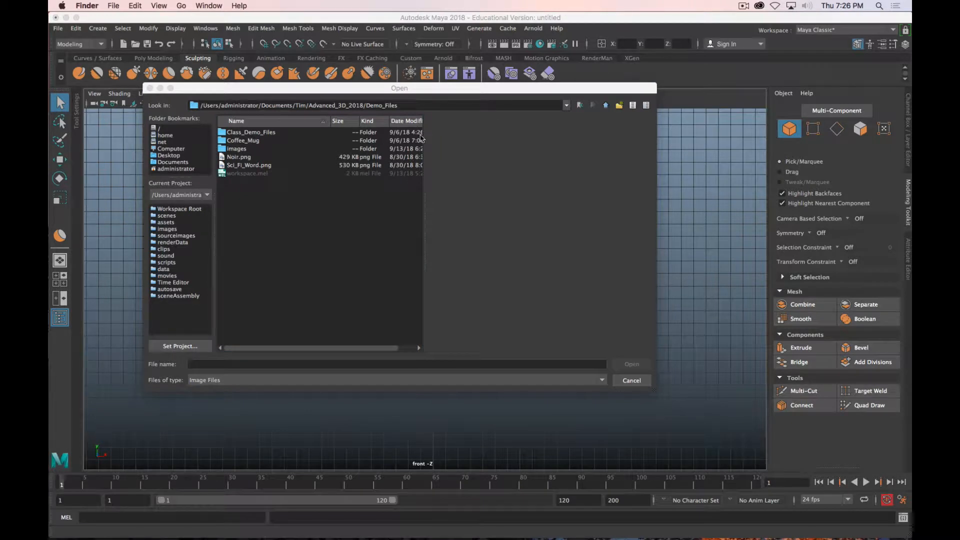
{"action": "left_click", "coordinate": [606, 106]}
{"action": "double_click", "coordinate": [254, 131]}
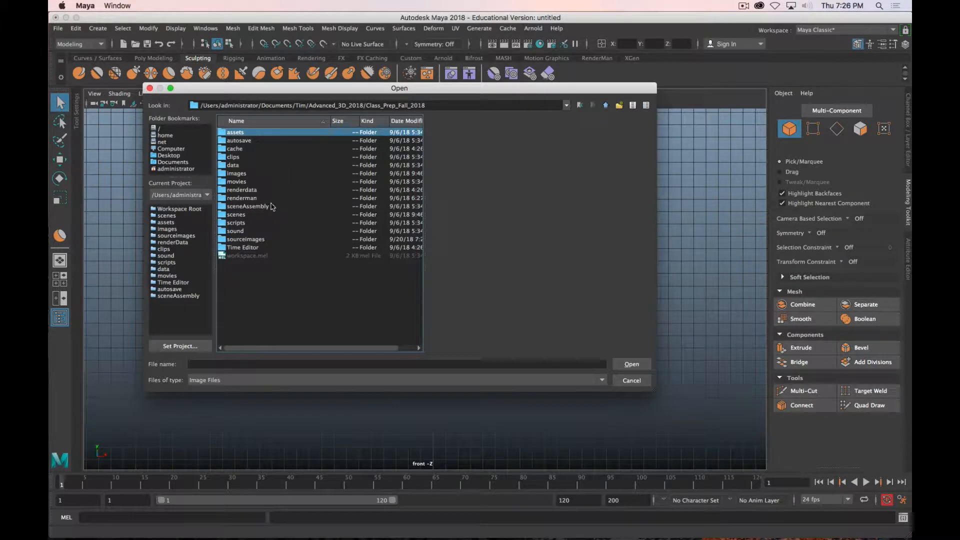
{"action": "double_click", "coordinate": [253, 239]}
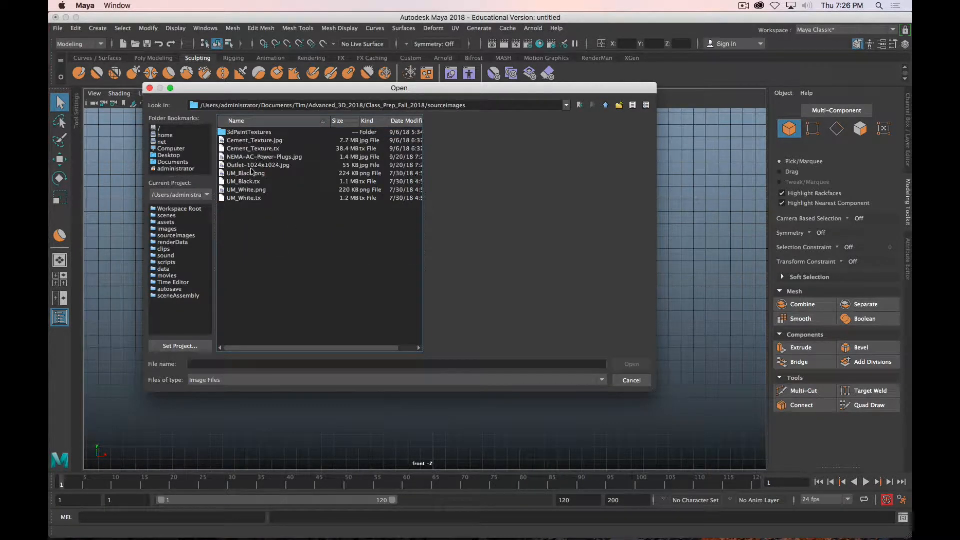
{"action": "left_click", "coordinate": [254, 165]}
{"action": "left_click", "coordinate": [632, 363]}
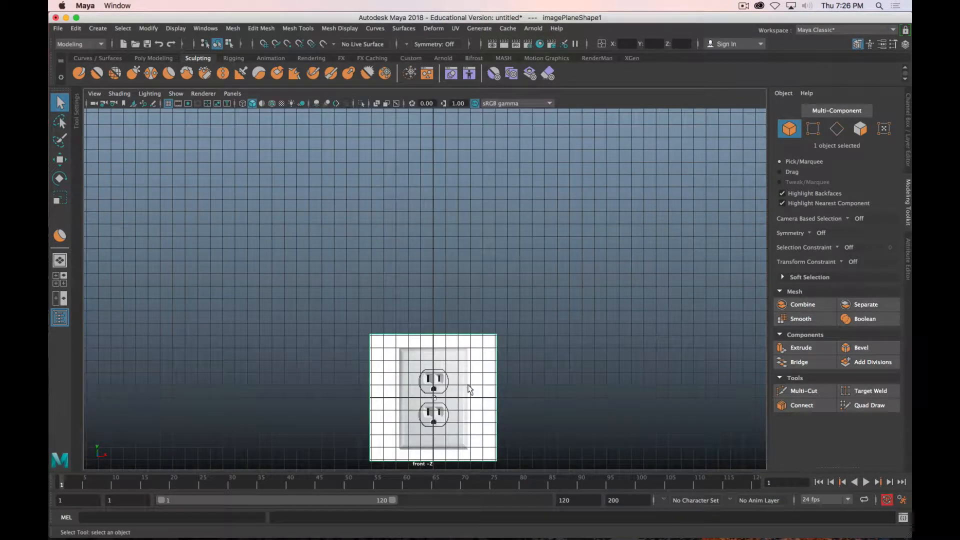
- Move the image plane to about -0.04 in X and 0.03 in Y, centring the outlet's middle screw on the origin
{"action": "scroll", "coordinate": [484, 386], "scroll_direction": "up", "scroll_amount": 2}
{"action": "middle_click_drag", "start_coordinate": [485, 386], "coordinate": [490, 253], "text": "alt"}
{"action": "scroll", "coordinate": [498, 211], "scroll_direction": "up", "scroll_amount": 5}
{"action": "scroll", "coordinate": [498, 212], "scroll_direction": "up", "scroll_amount": 2}
{"action": "scroll", "coordinate": [507, 297], "scroll_direction": "up", "scroll_amount": 4}
{"action": "key", "text": "w"}
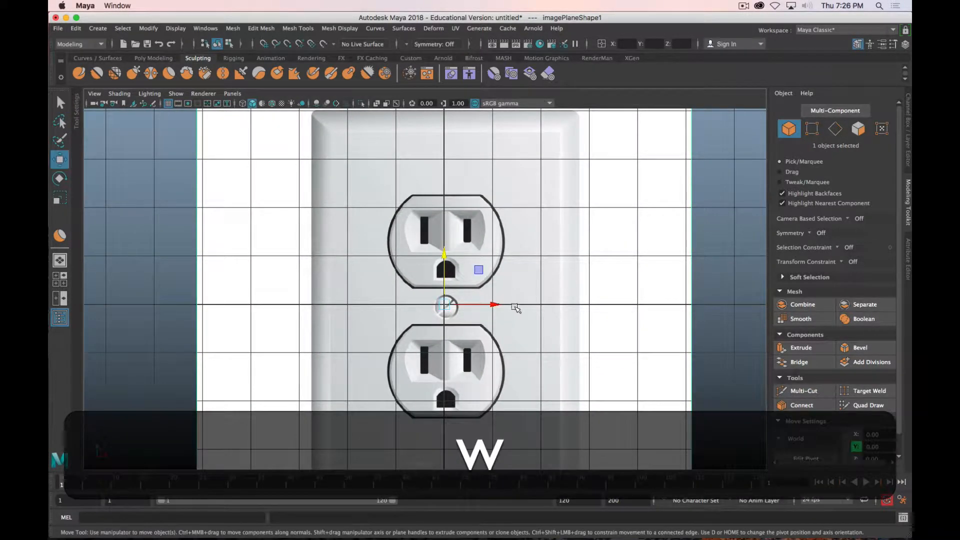
{"action": "left_click_drag", "start_coordinate": [497, 307], "coordinate": [494, 306]}
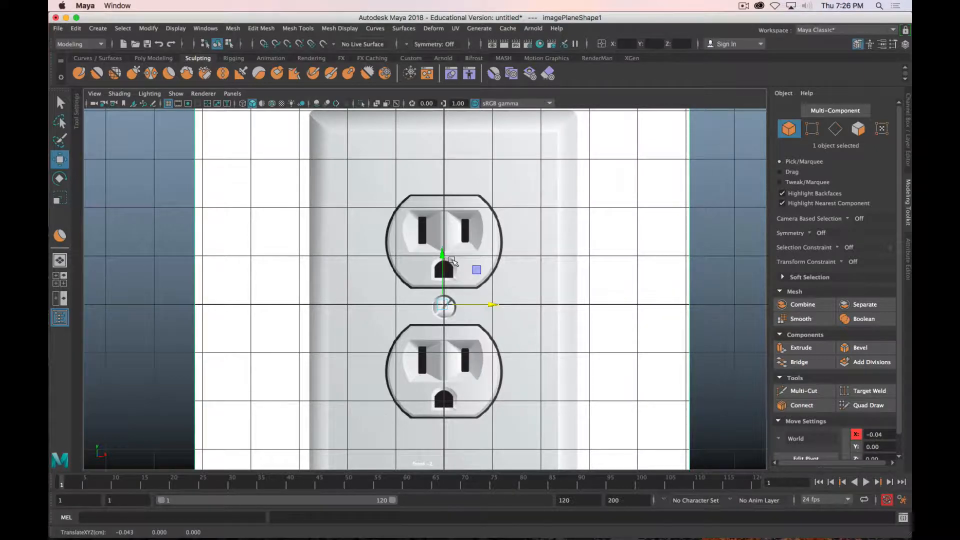
{"action": "left_click_drag", "start_coordinate": [439, 254], "coordinate": [440, 252]}
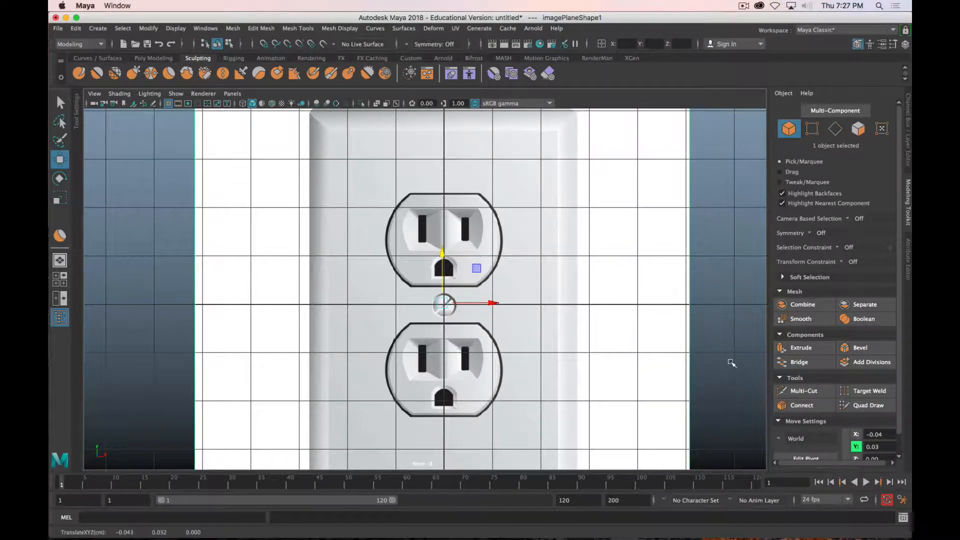
- Create a display layer containing the selected image plane and set the layer to Reference
{"action": "left_click", "coordinate": [907, 131]}
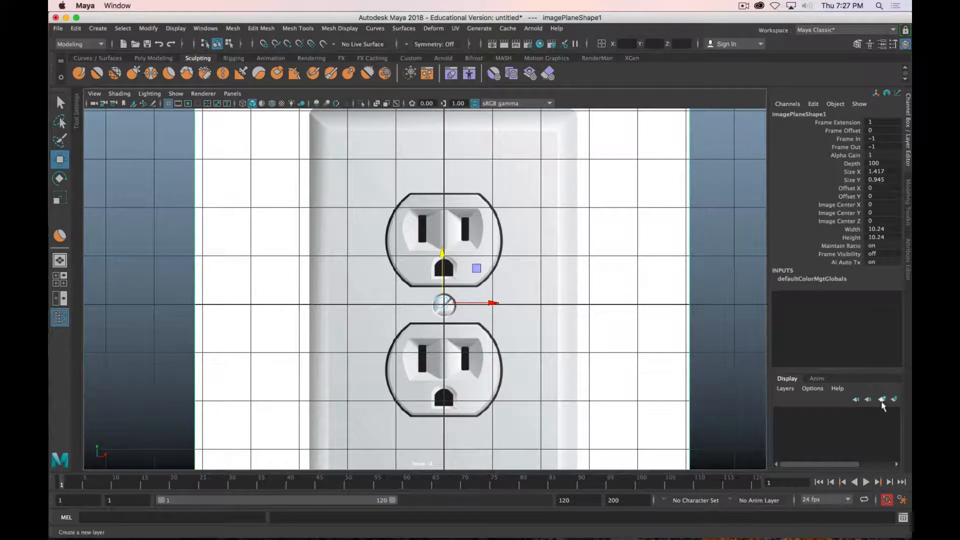
{"action": "left_click", "coordinate": [894, 400]}
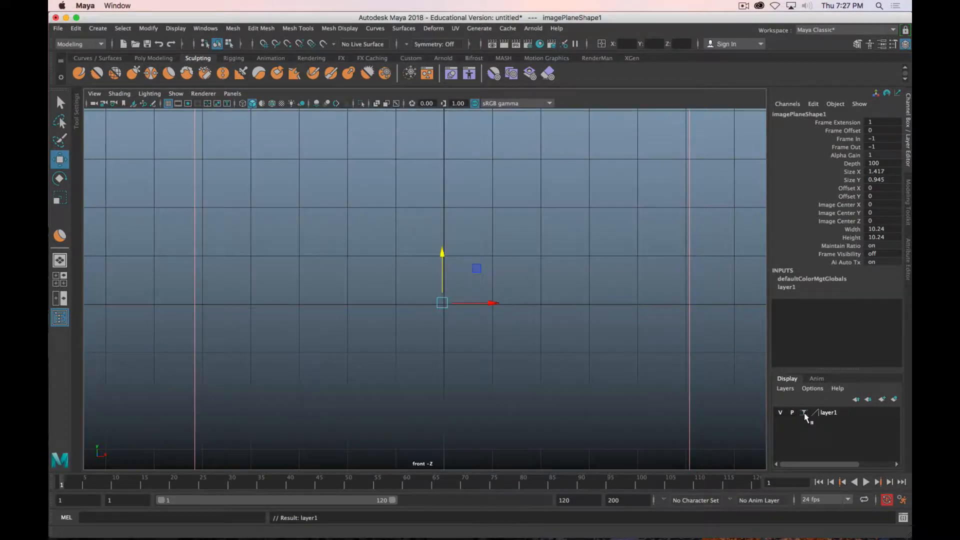
{"action": "left_click", "coordinate": [804, 412]}
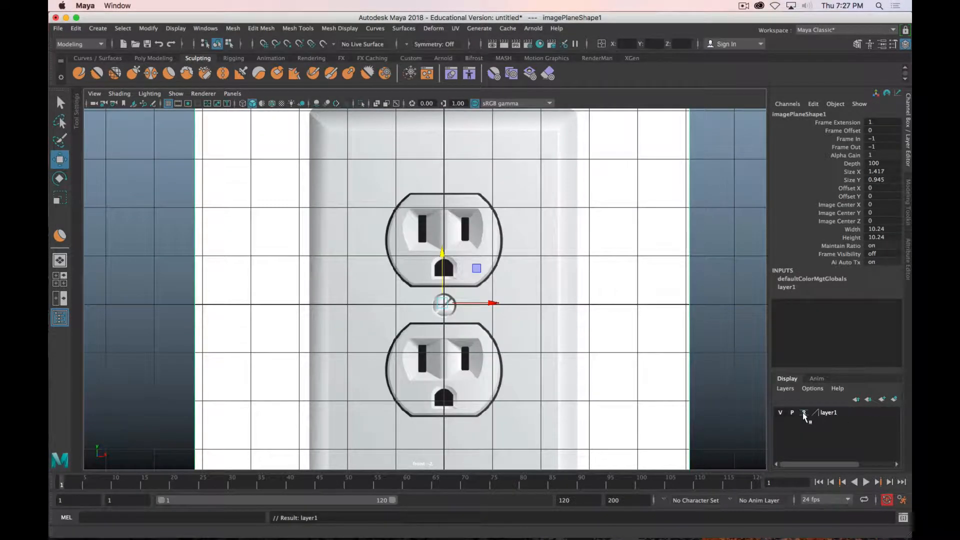
{"action": "left_click", "coordinate": [675, 220]}
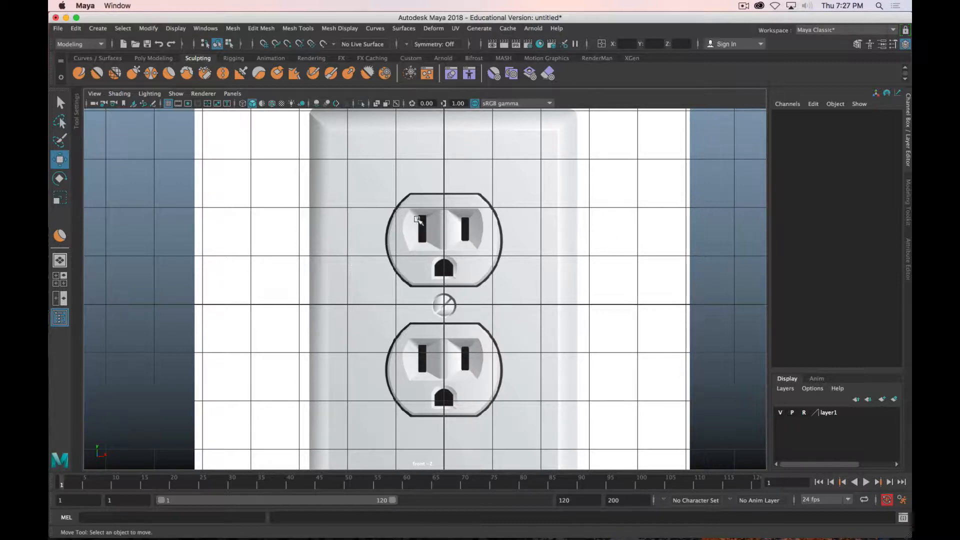
- Select the outlet image plane through the Outliner and lower its Alpha Gain to about 0.566
{"action": "scroll", "coordinate": [544, 310], "scroll_direction": "down", "scroll_amount": 4}
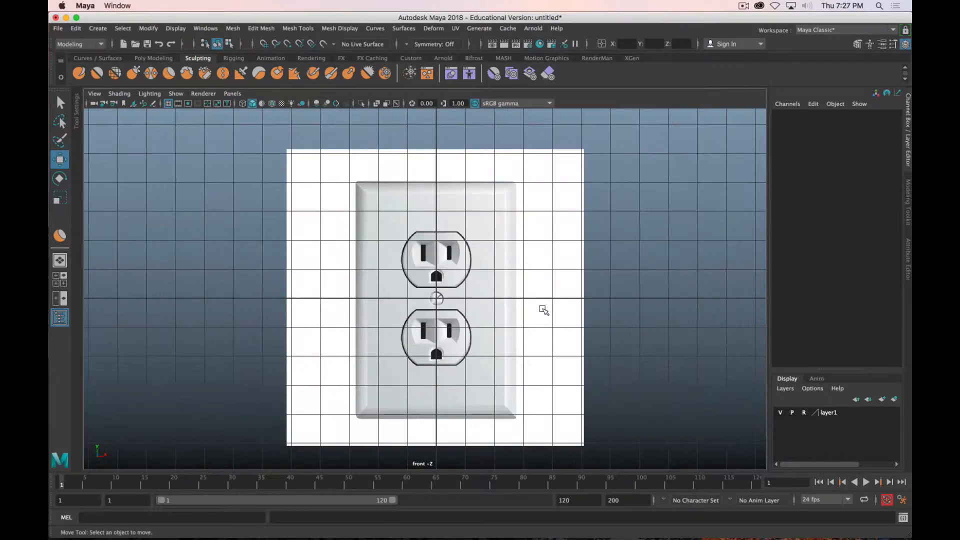
{"action": "middle_click_drag", "start_coordinate": [514, 276], "coordinate": [508, 236], "text": "alt"}
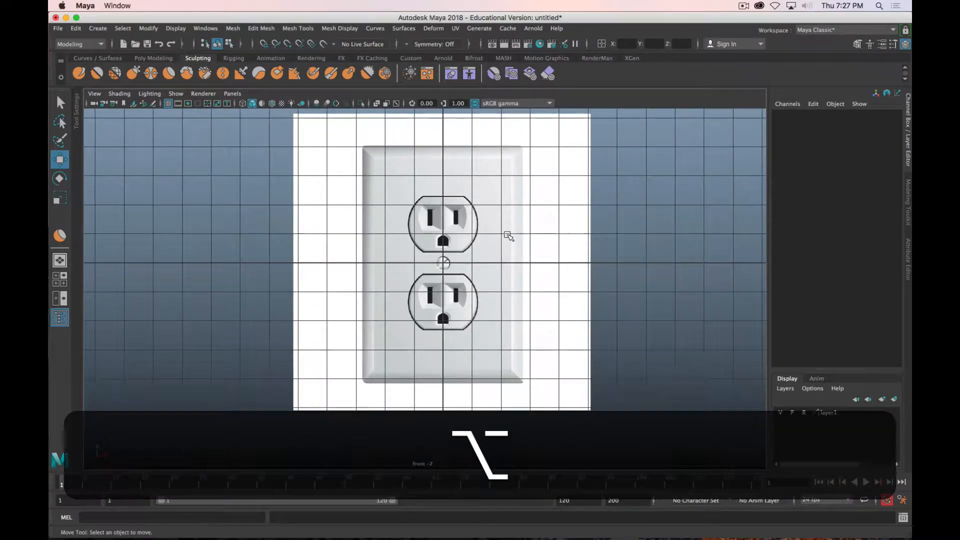
{"action": "left_click", "coordinate": [59, 317]}
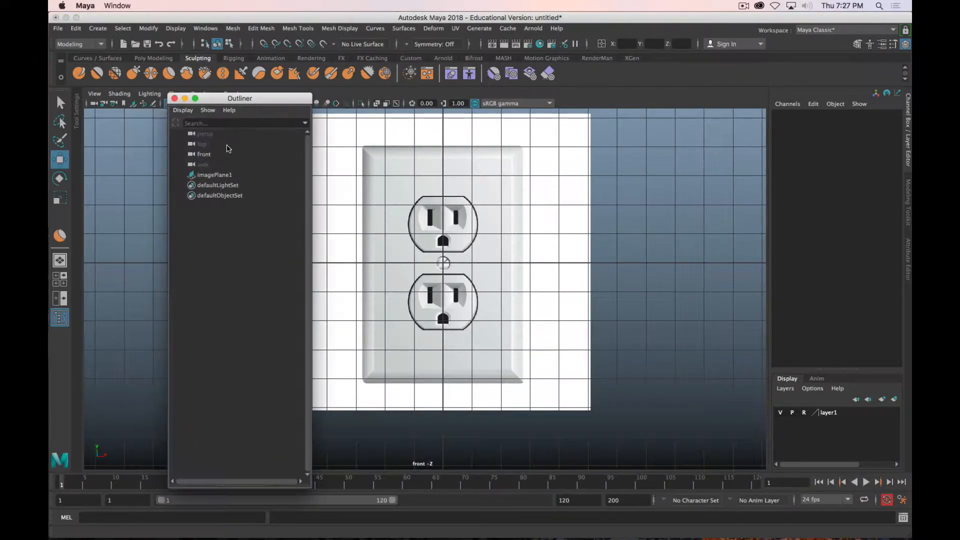
{"action": "left_click", "coordinate": [220, 175]}
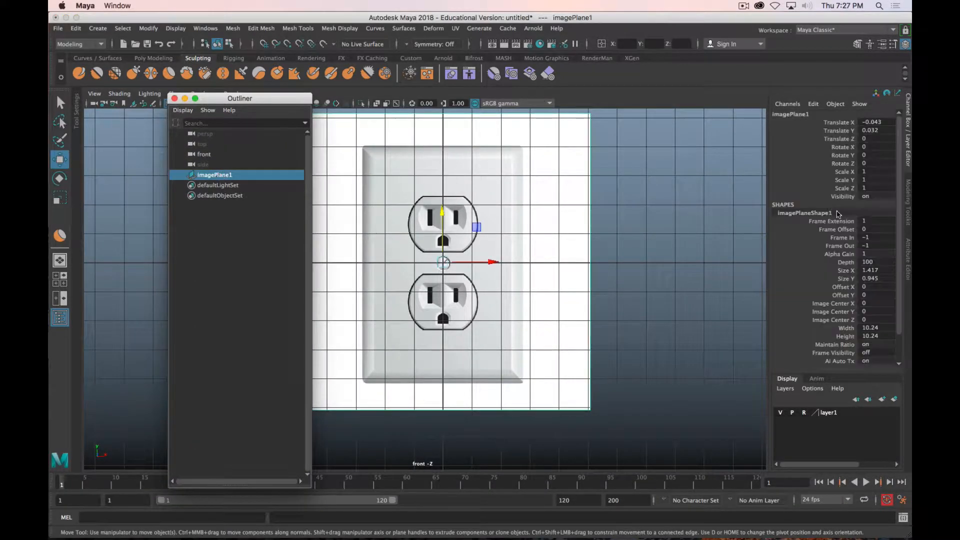
{"action": "left_click", "coordinate": [908, 261]}
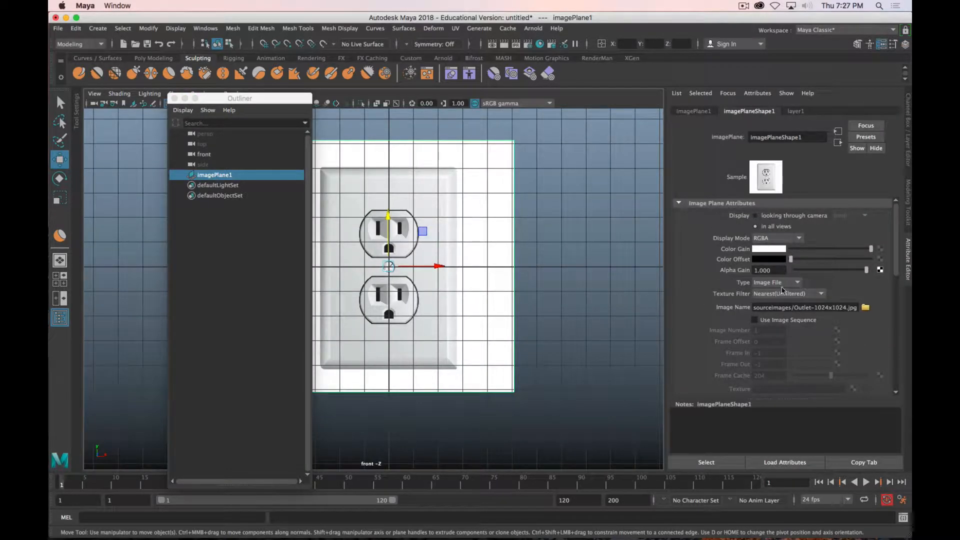
{"action": "left_click_drag", "start_coordinate": [866, 270], "coordinate": [836, 272]}
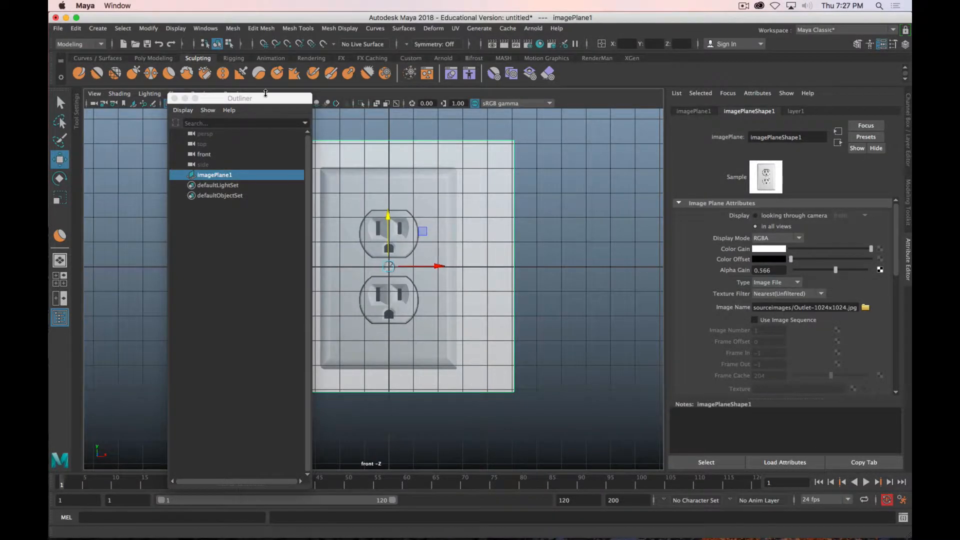
{"action": "left_click", "coordinate": [175, 99]}
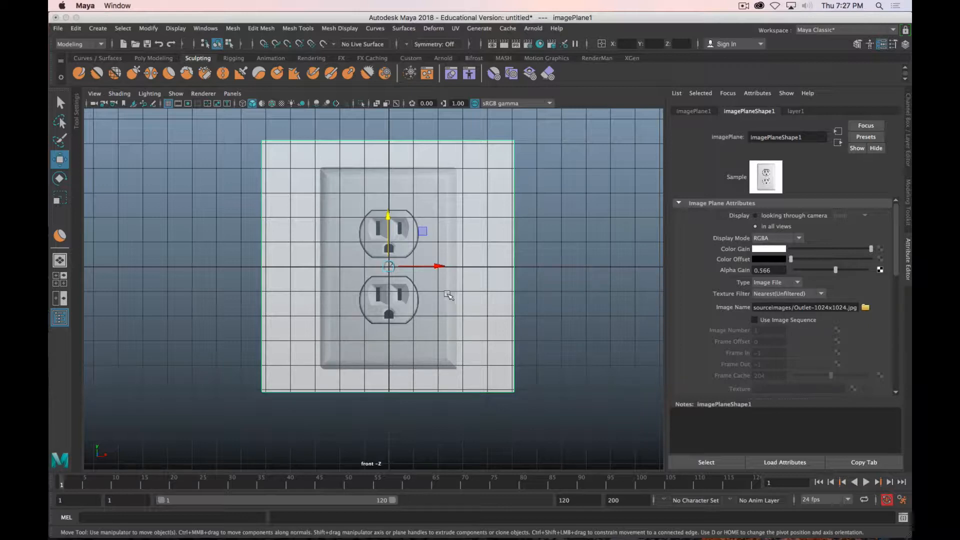
- Create a polygon plane at the origin and set its Rotate X to 90 so it faces the front view
{"action": "scroll", "coordinate": [390, 259], "scroll_direction": "up", "scroll_amount": 1}
{"action": "scroll", "coordinate": [389, 258], "scroll_direction": "up", "scroll_amount": 2}
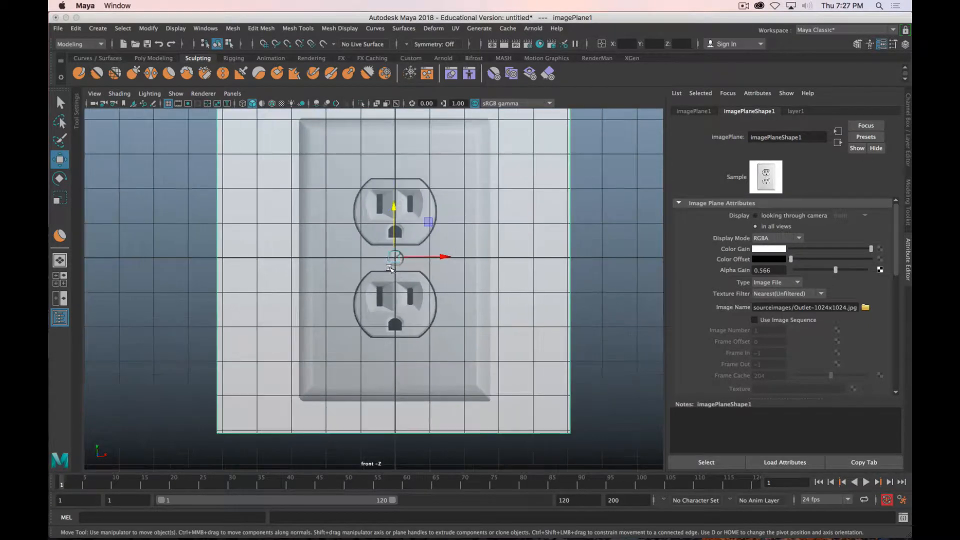
{"action": "middle_click_drag", "start_coordinate": [433, 256], "coordinate": [458, 297], "text": "alt"}
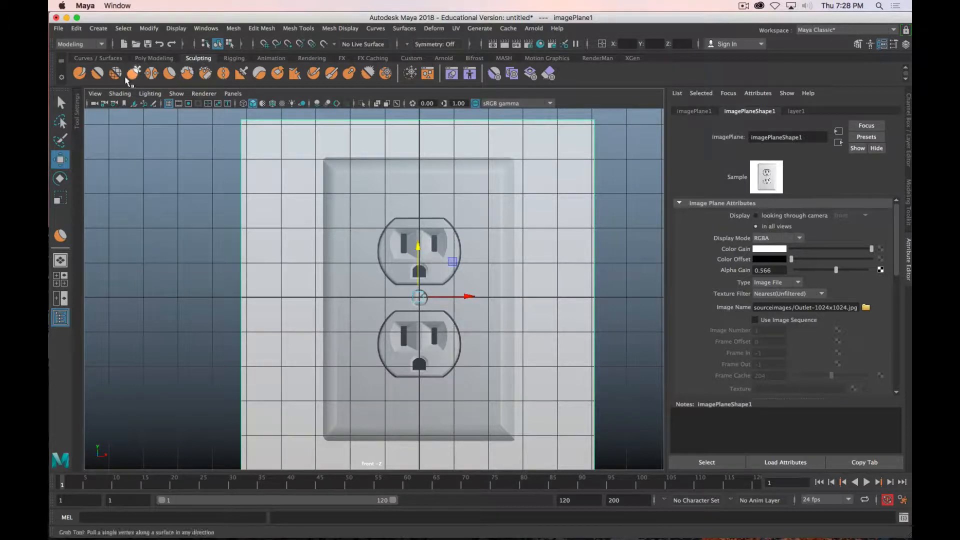
{"action": "left_click", "coordinate": [105, 59]}
{"action": "left_click", "coordinate": [142, 59]}
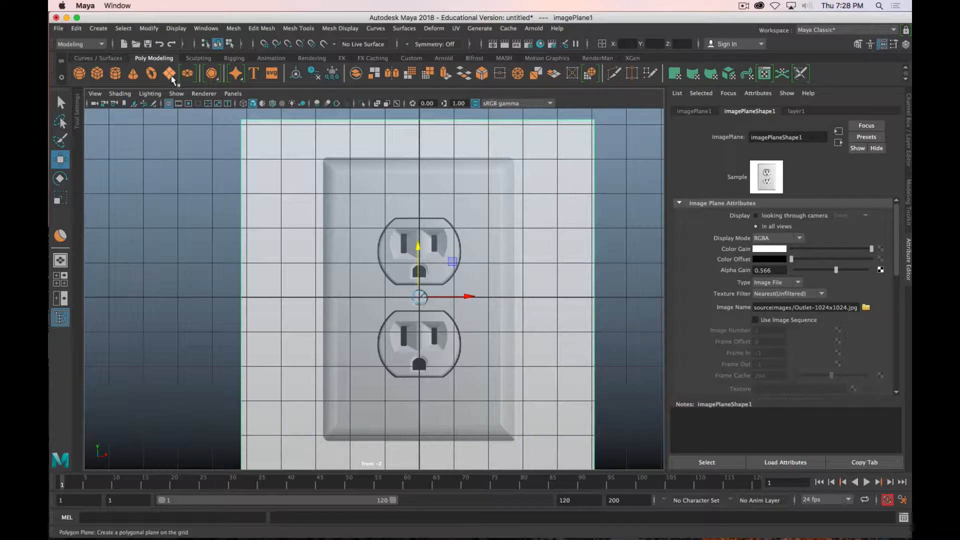
{"action": "left_click", "coordinate": [169, 74]}
{"action": "left_click", "coordinate": [908, 140]}
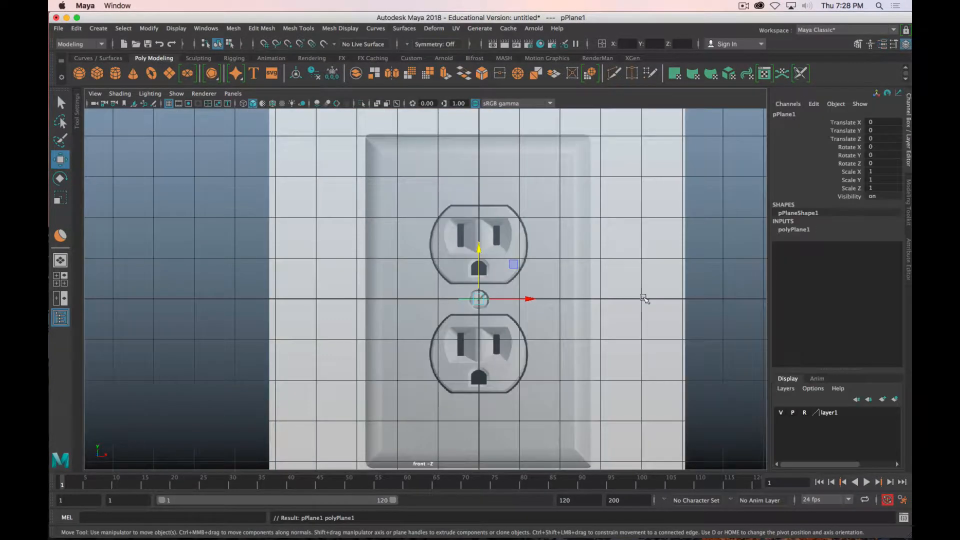
{"action": "left_click", "coordinate": [882, 147]}
{"action": "type", "text": "90"}
{"action": "key", "text": "Return"}
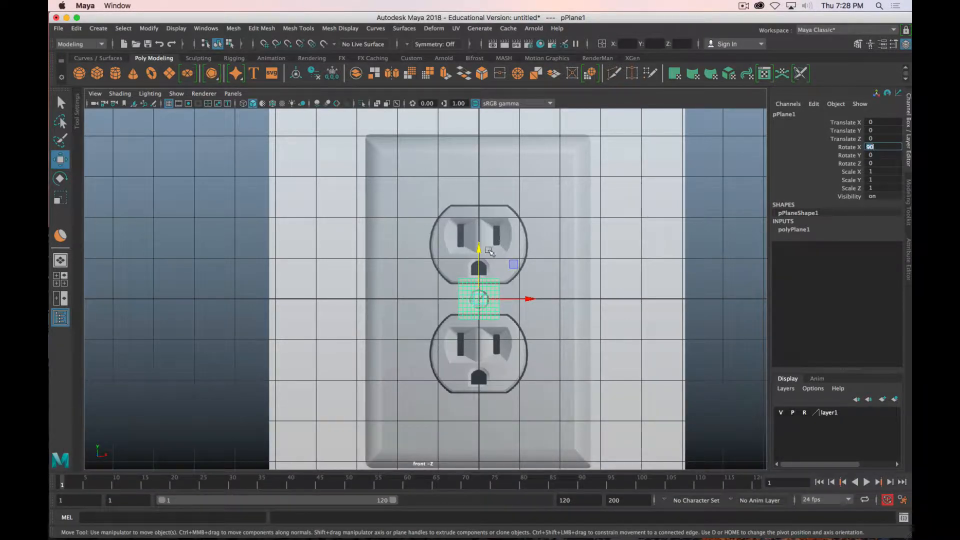
- Expand the plane's creation settings and stretch it along the outlet cover's height to a Scale Z of about 7.26
{"action": "left_click", "coordinate": [828, 228]}
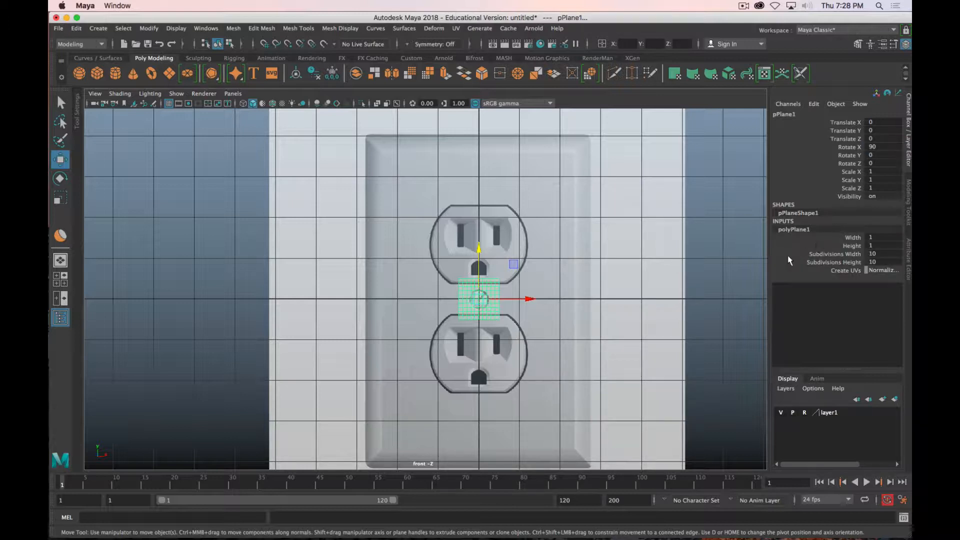
{"action": "key", "text": "r"}
{"action": "left_click_drag", "start_coordinate": [478, 363], "coordinate": [479, 450]}
{"action": "scroll", "coordinate": [522, 263], "scroll_direction": "down", "scroll_amount": 2}
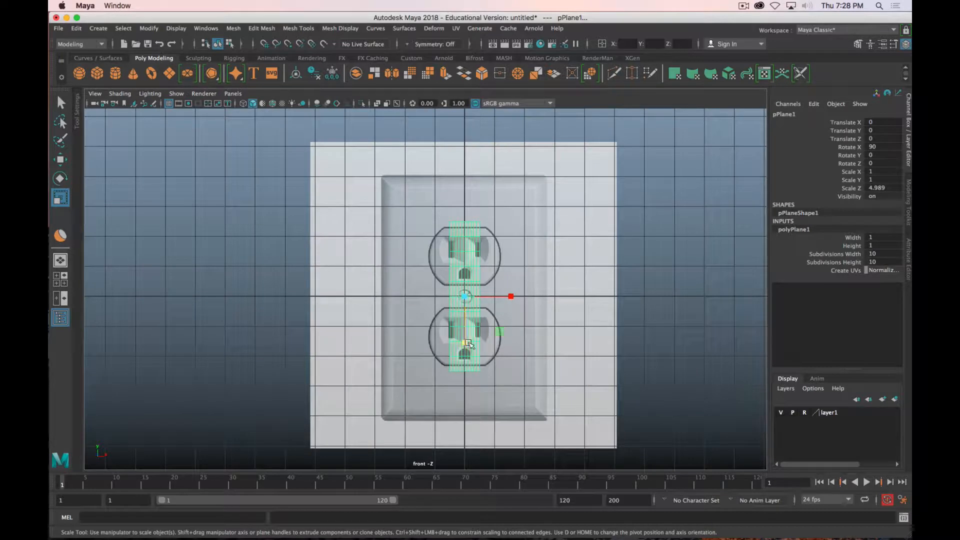
{"action": "left_click_drag", "start_coordinate": [467, 343], "coordinate": [467, 362]}
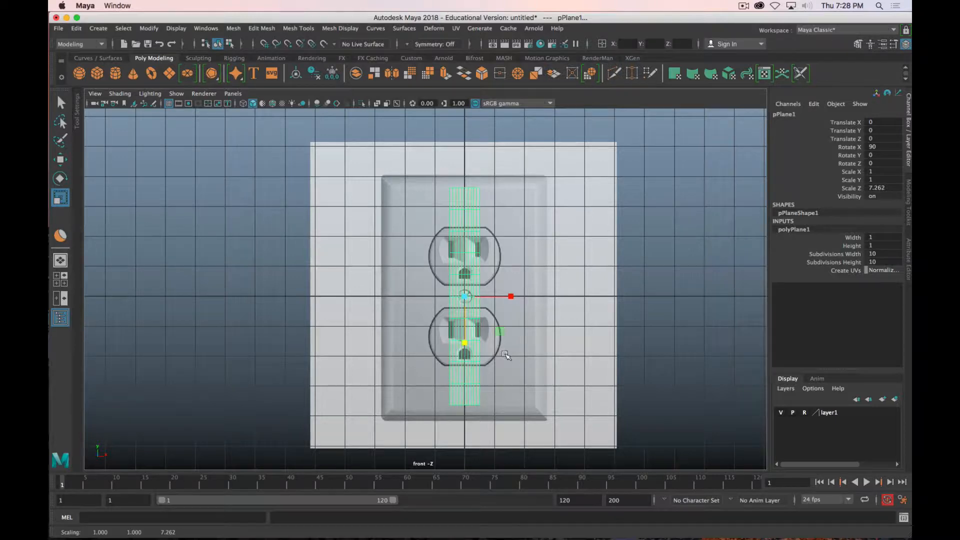
- Widen the polygon plane to a Scale X of about 4.72 so it fits the flat face of the cover plate
{"action": "scroll", "coordinate": [519, 352], "scroll_direction": "up", "scroll_amount": 2}
{"action": "middle_click_drag", "start_coordinate": [519, 316], "coordinate": [483, 298], "text": "alt"}
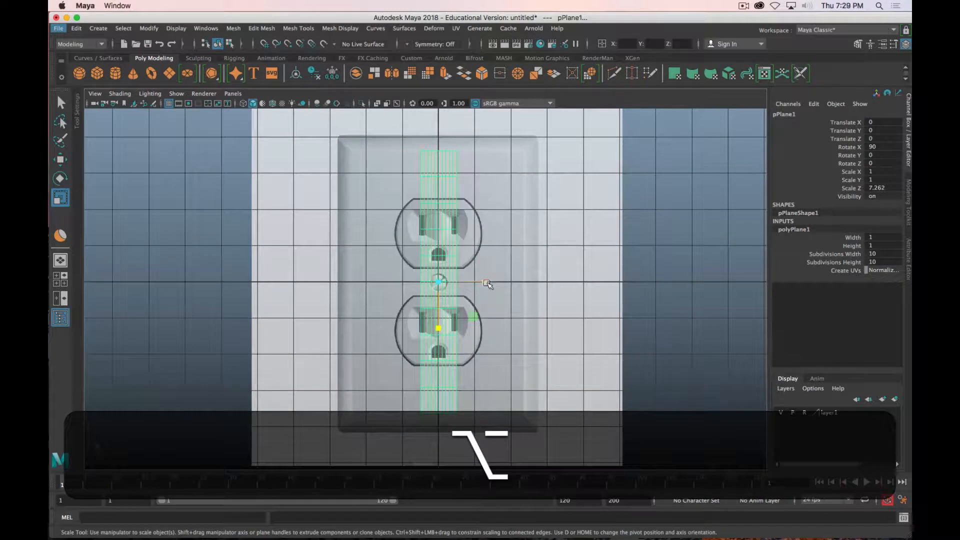
{"action": "left_click_drag", "start_coordinate": [484, 299], "coordinate": [656, 302]}
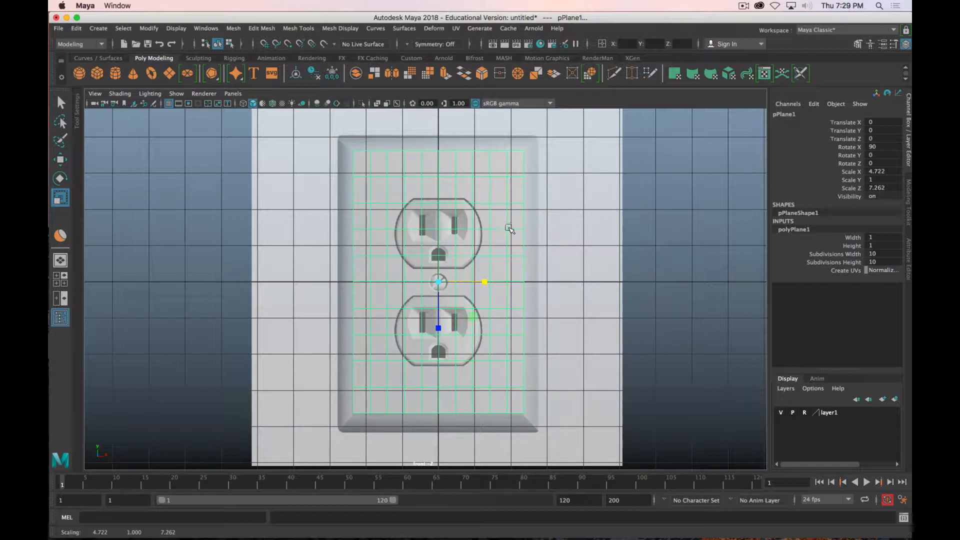
- Switch the plane to edge selection and turn off Soft Select in the Scale tool's settings
{"action": "right_click_drag", "start_coordinate": [519, 161], "coordinate": [515, 134]}
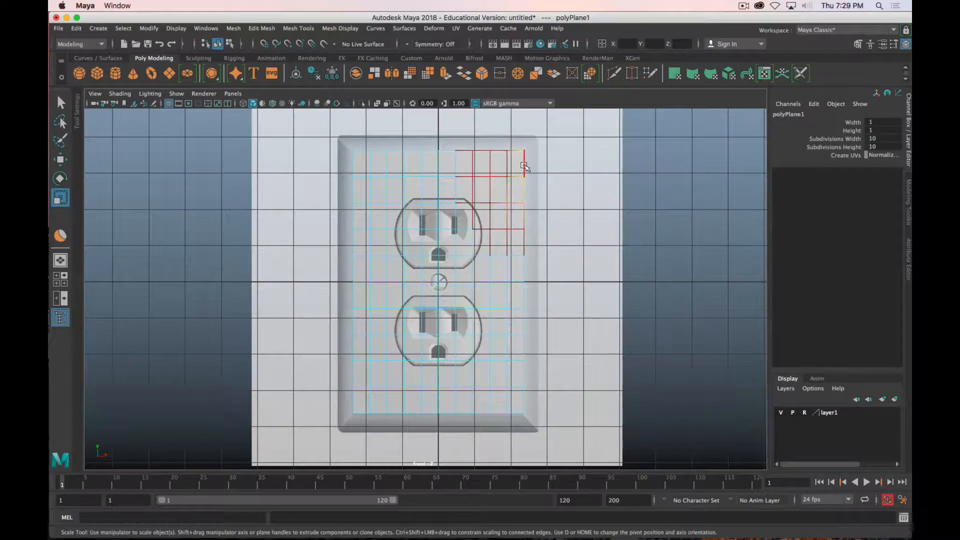
{"action": "double_click", "coordinate": [60, 197]}
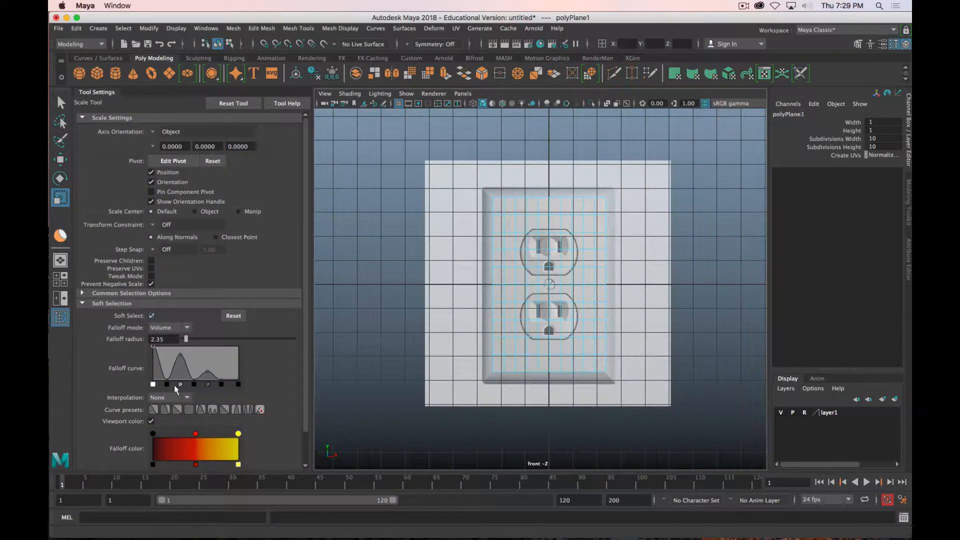
{"action": "left_click", "coordinate": [151, 315]}
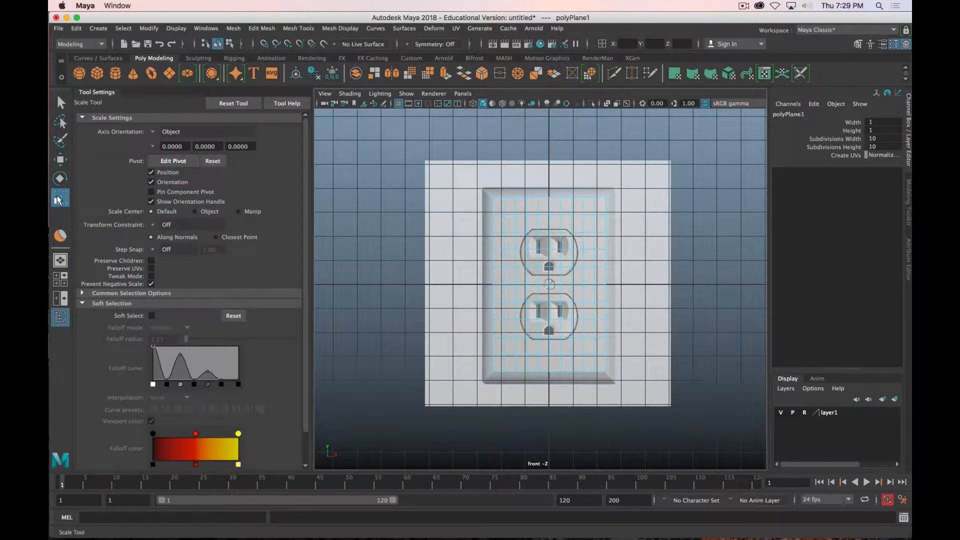
{"action": "left_click", "coordinate": [60, 102]}
{"action": "double_click", "coordinate": [94, 94]}
{"action": "left_click", "coordinate": [94, 95]}
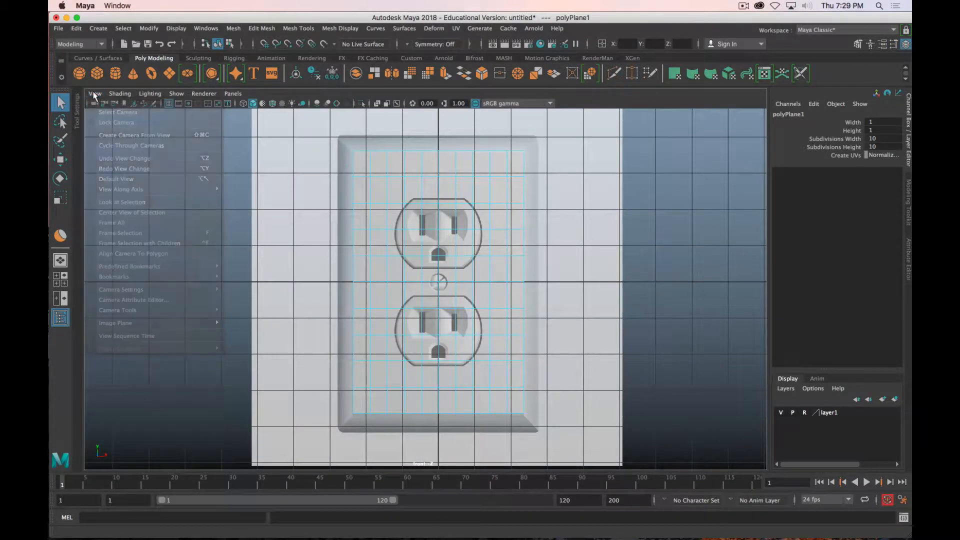
- Extrude the plane's outer border edges with an Offset of 0.4 to reach the cover plate's outline
{"action": "double_click", "coordinate": [525, 201]}
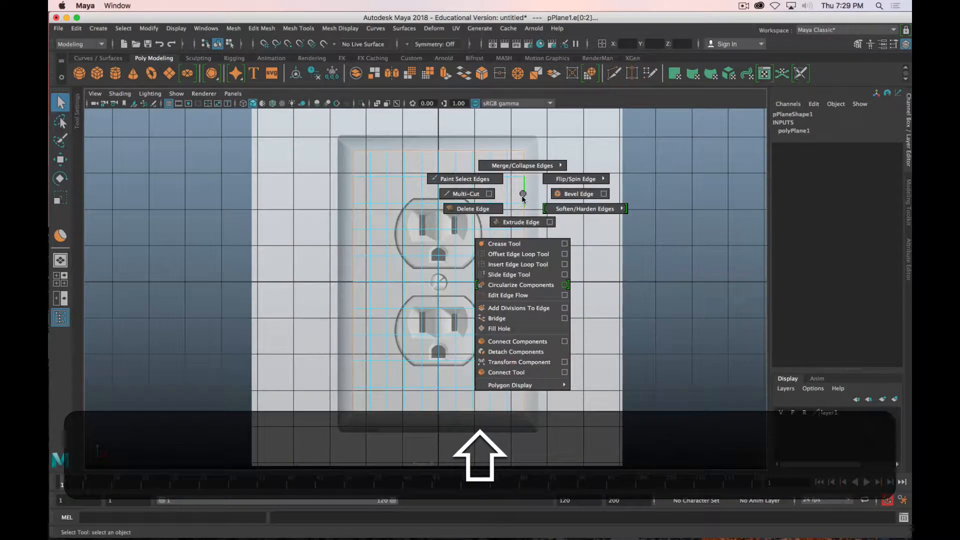
{"action": "right_click_drag", "start_coordinate": [522, 196], "coordinate": [523, 222], "text": "shift"}
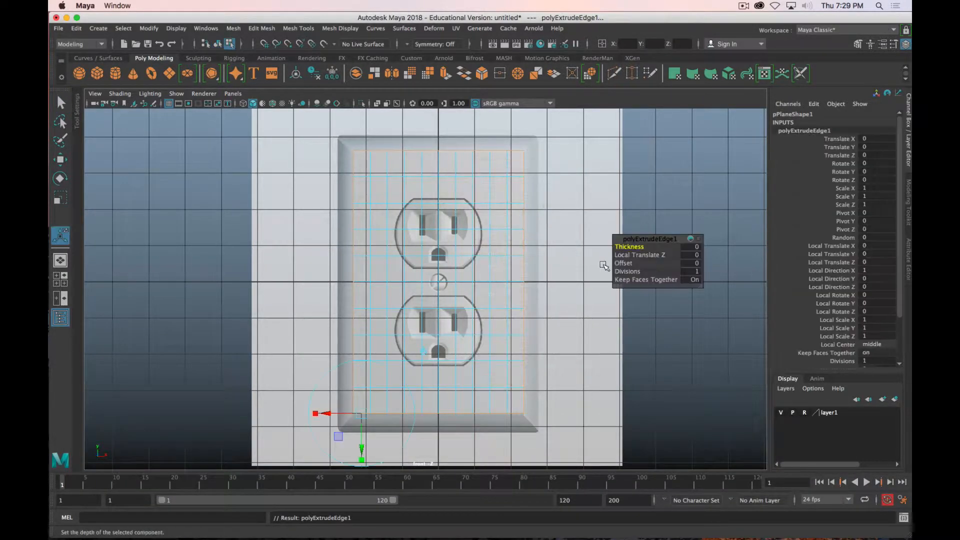
{"action": "left_click", "coordinate": [636, 263]}
{"action": "middle_click_drag", "start_coordinate": [643, 190], "coordinate": [650, 190]}
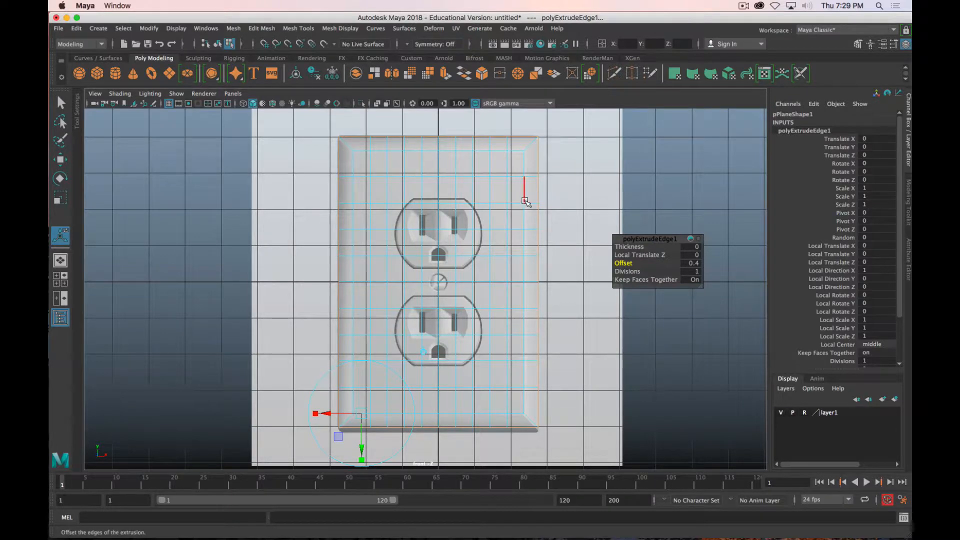
- Move the extruded border edges back along Z by about 0.2 units to slope the plate's rim
{"action": "key", "text": "space"}
{"action": "key", "text": "space"}
{"action": "key", "text": "w"}
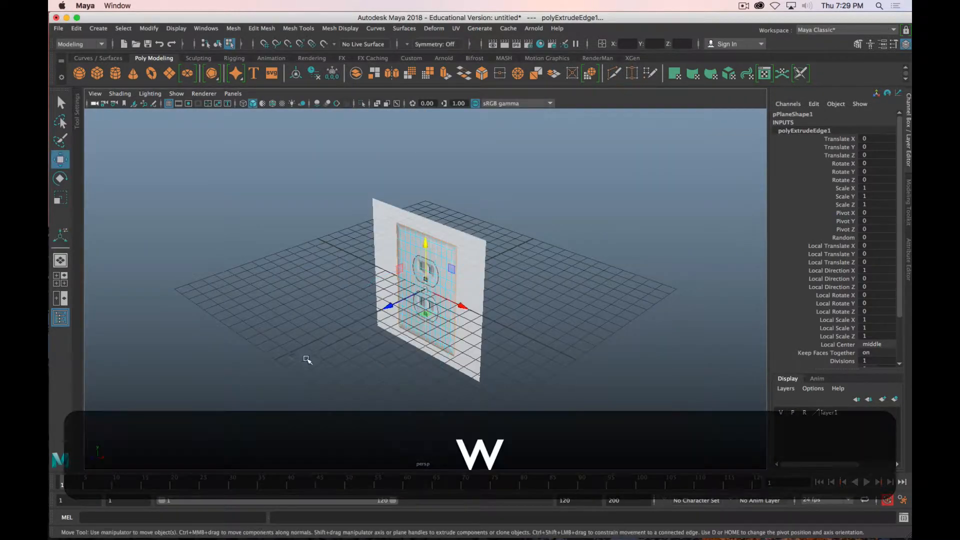
{"action": "scroll", "coordinate": [375, 322], "scroll_direction": "up", "scroll_amount": 3}
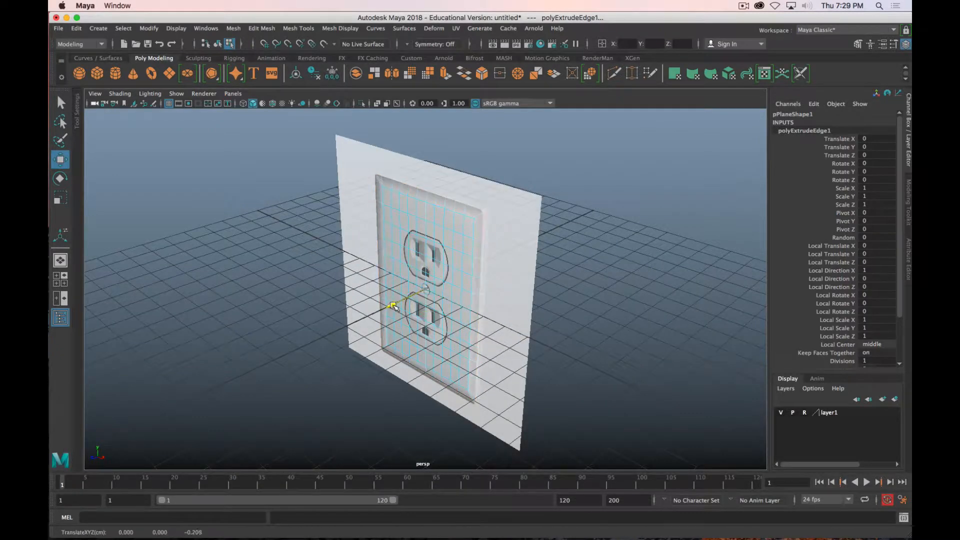
- Move the reference image plane back behind the plate to a Translate Z of about -1.338
{"action": "left_click_drag", "start_coordinate": [477, 274], "coordinate": [496, 181], "text": "alt"}
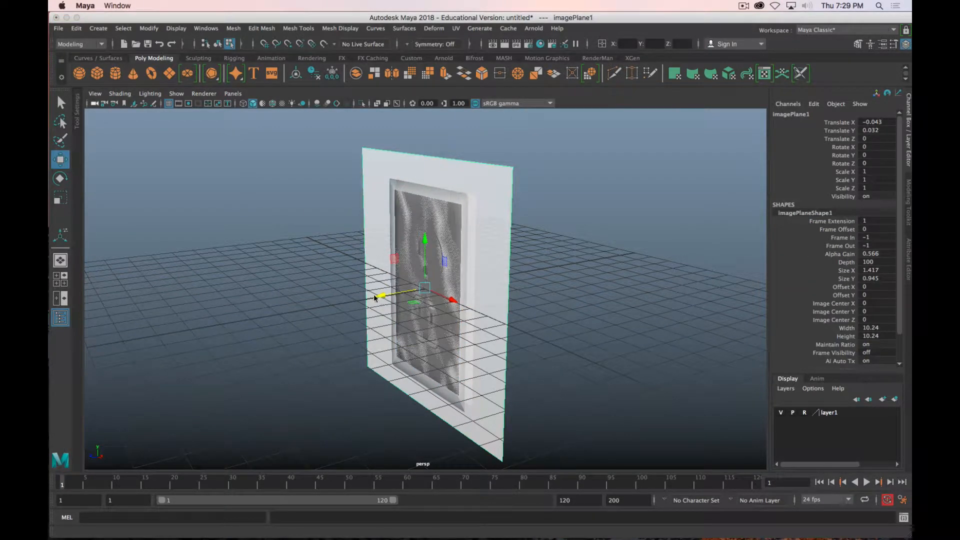
{"action": "left_click_drag", "start_coordinate": [374, 297], "coordinate": [403, 292]}
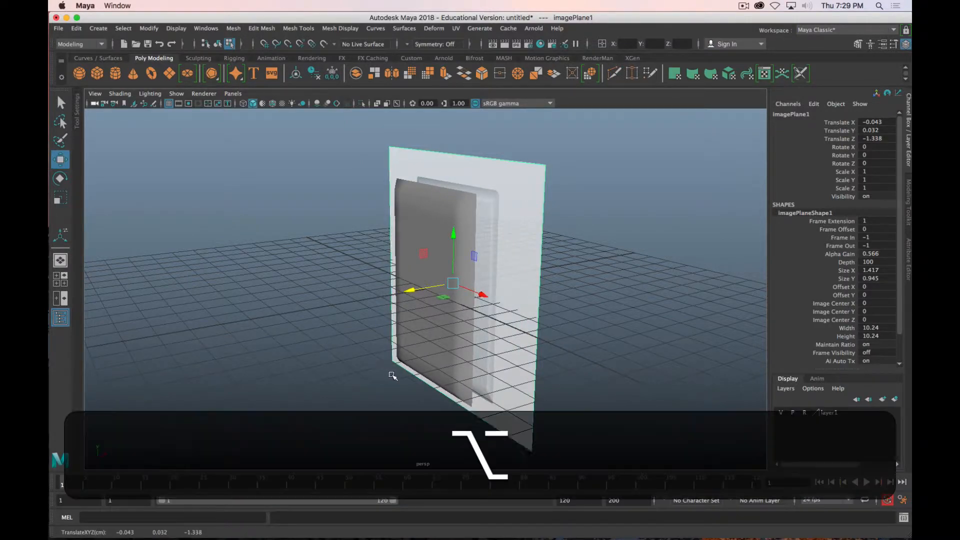
{"action": "left_click_drag", "start_coordinate": [392, 375], "coordinate": [472, 362], "text": "alt"}
{"action": "left_click", "coordinate": [442, 361]}
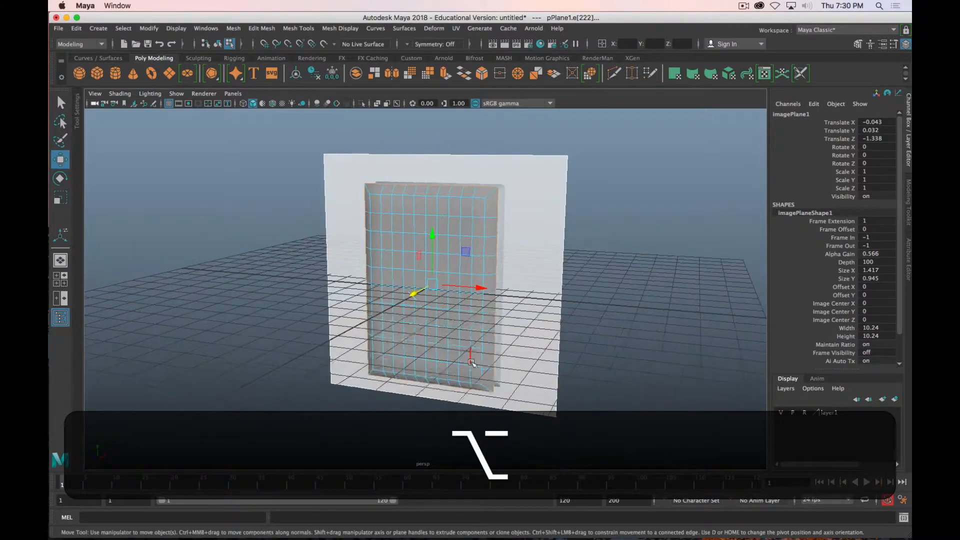
- Show the front view in wireframe so the reference outlet is visible through the plate
{"action": "key", "text": "space"}
{"action": "key", "text": "space"}
{"action": "key", "text": "space"}
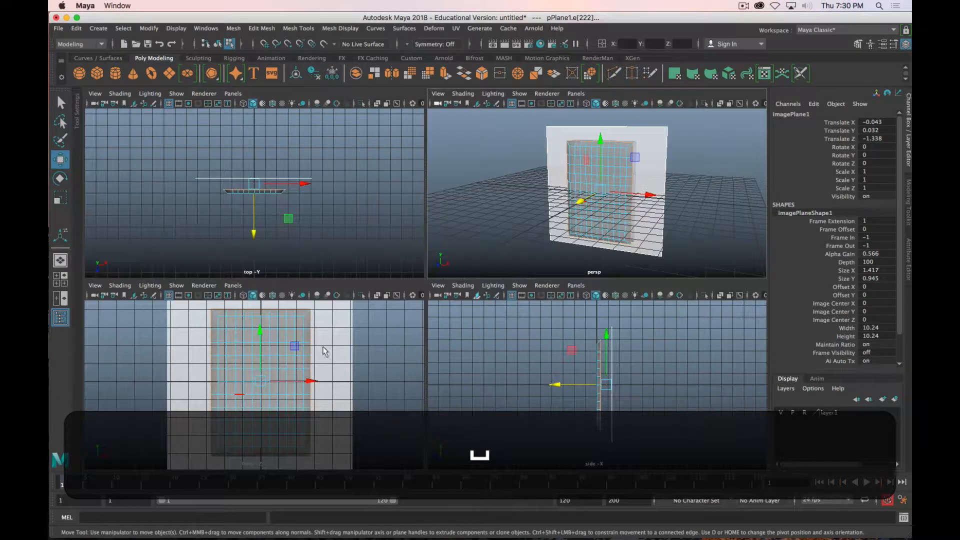
{"action": "key", "text": "space"}
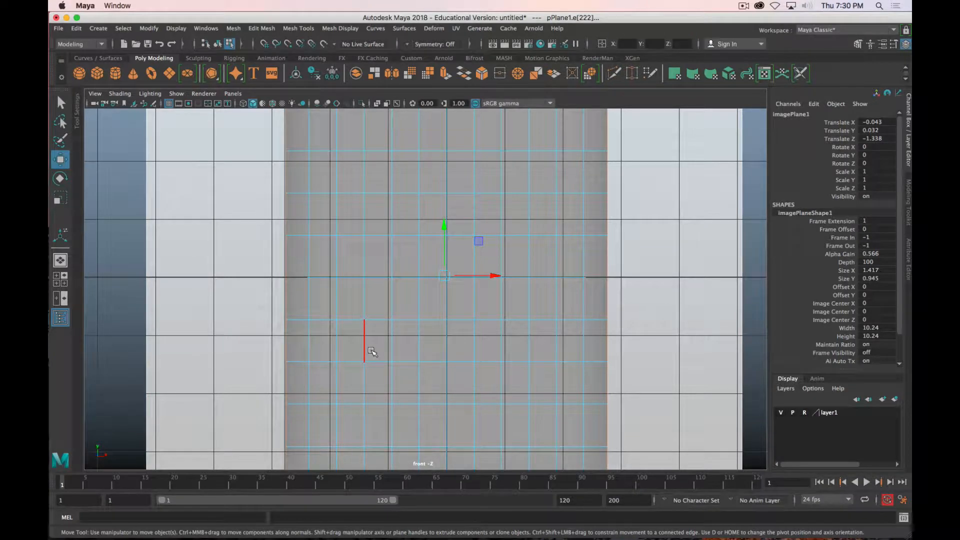
{"action": "key", "text": "4"}
{"action": "scroll", "coordinate": [415, 326], "scroll_direction": "down", "scroll_amount": 4}
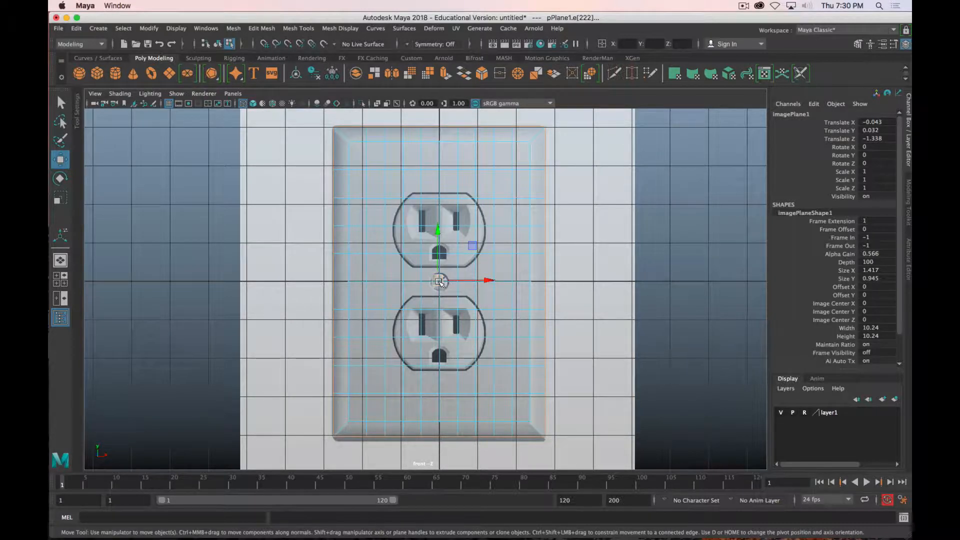
- Select the plate's horizontal middle edge loop running through the centre screw
{"action": "scroll", "coordinate": [446, 302], "scroll_direction": "up", "scroll_amount": 6}
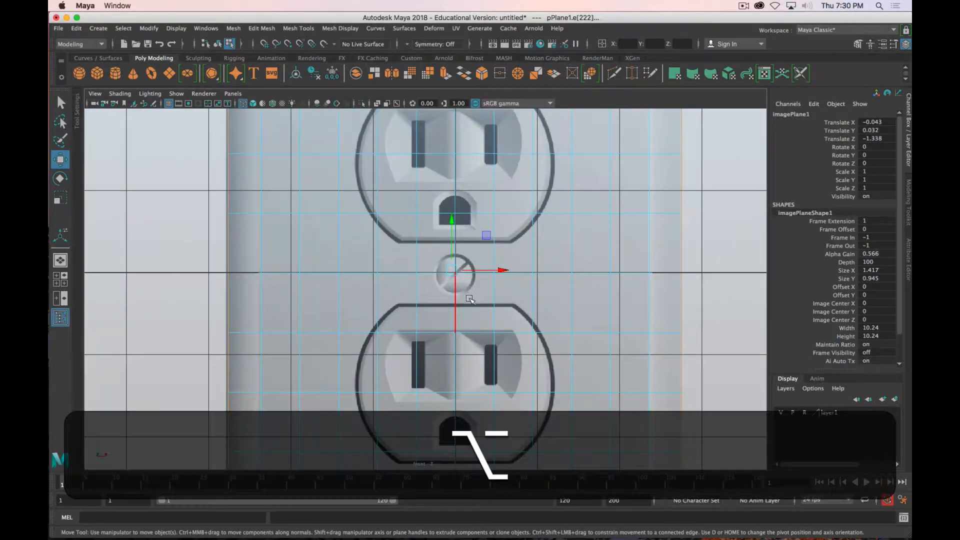
{"action": "middle_click_drag", "start_coordinate": [466, 298], "coordinate": [433, 324], "text": "alt"}
{"action": "scroll", "coordinate": [433, 323], "scroll_direction": "down", "scroll_amount": 4}
{"action": "scroll", "coordinate": [436, 320], "scroll_direction": "up", "scroll_amount": 5}
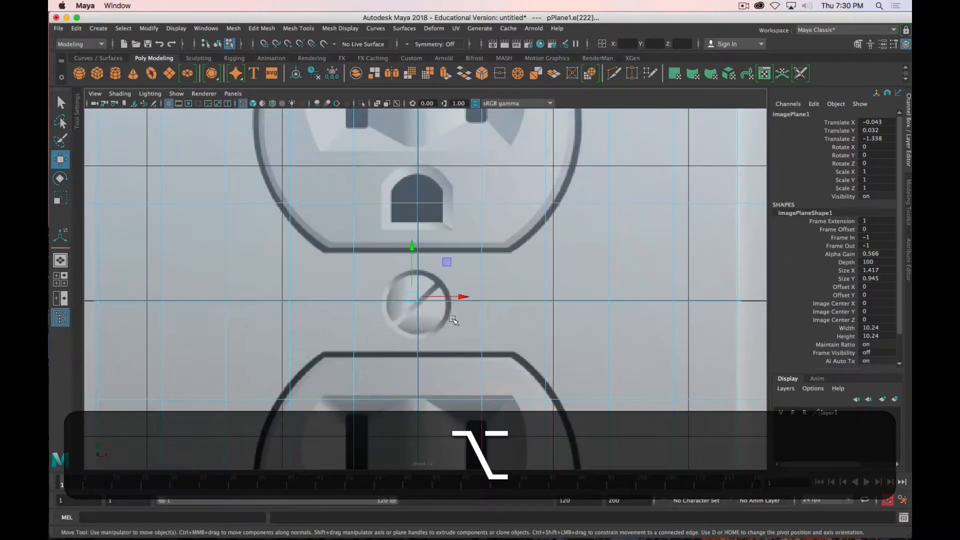
{"action": "scroll", "coordinate": [445, 322], "scroll_direction": "down", "scroll_amount": 2}
{"action": "left_click", "coordinate": [356, 268]}
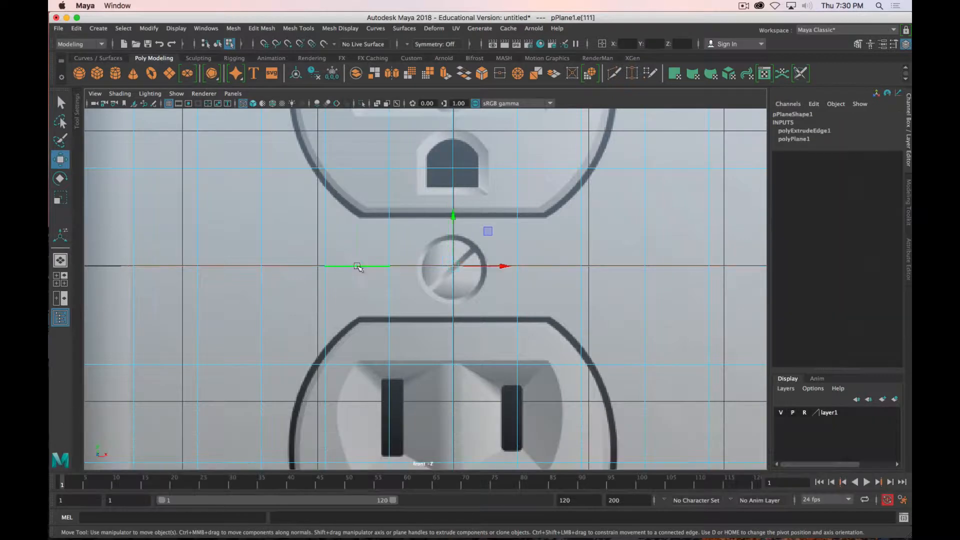
{"action": "right_click", "coordinate": [342, 268], "text": "shift"}
{"action": "right_click_drag", "start_coordinate": [341, 269], "coordinate": [383, 337], "text": "shift"}
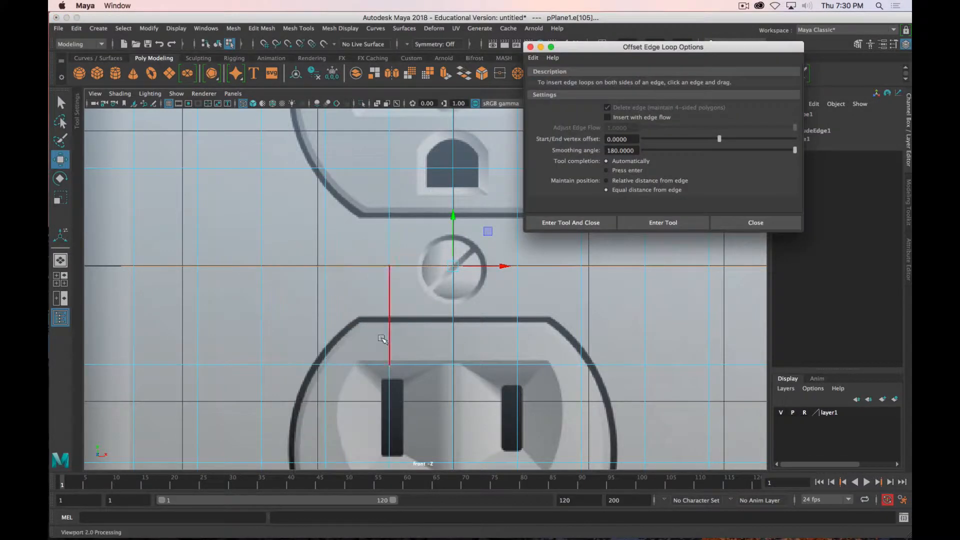
{"action": "left_click", "coordinate": [753, 224]}
{"action": "scroll", "coordinate": [420, 268], "scroll_direction": "down", "scroll_amount": 5}
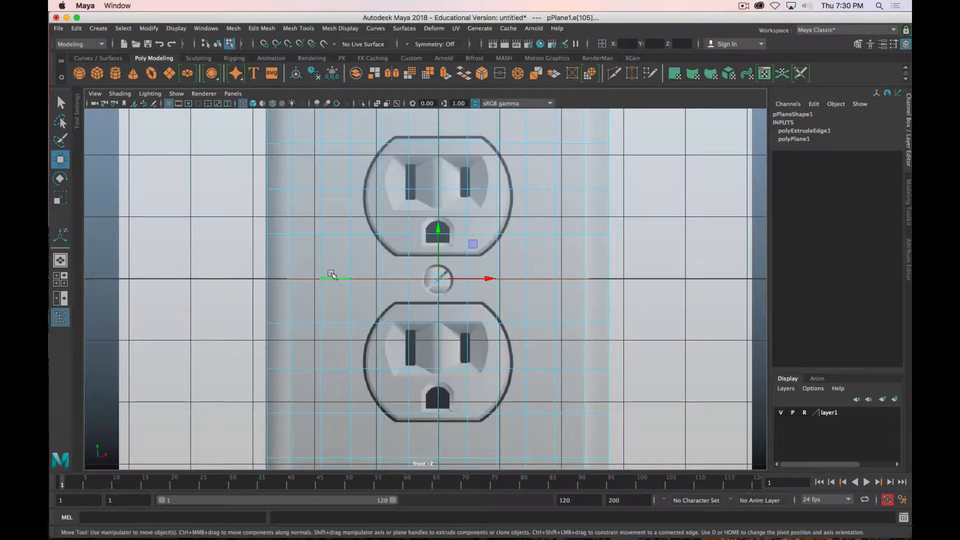
{"action": "left_click", "coordinate": [365, 285]}
{"action": "key", "text": "z"}
- Insert offset edge loops on both sides of the plate's horizontal middle edge loop with the Offset Edge Loop tool, working in the shaded perspective view
{"action": "key", "text": "space"}
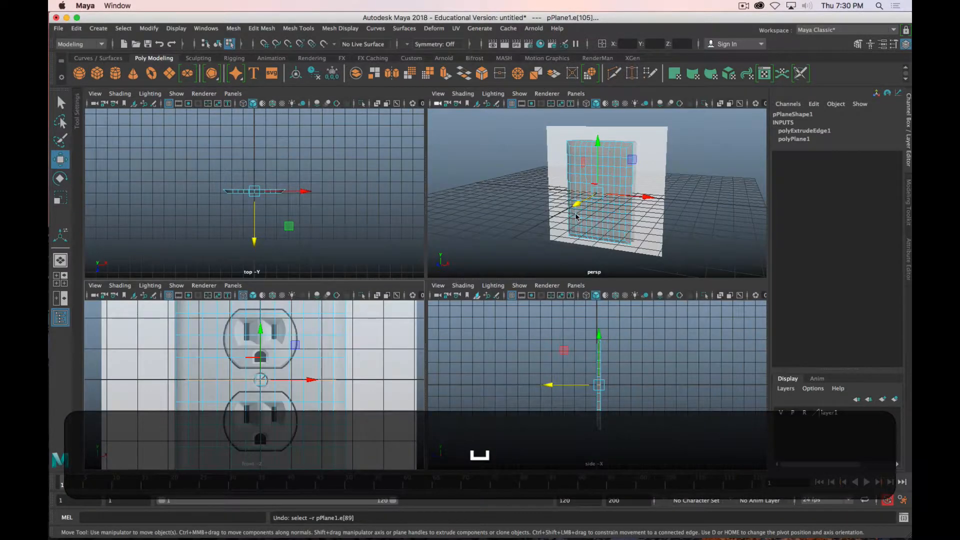
{"action": "key", "text": "space"}
{"action": "scroll", "coordinate": [525, 243], "scroll_direction": "up", "scroll_amount": 5}
{"action": "scroll", "coordinate": [505, 253], "scroll_direction": "down", "scroll_amount": 5}
{"action": "key", "text": "4"}
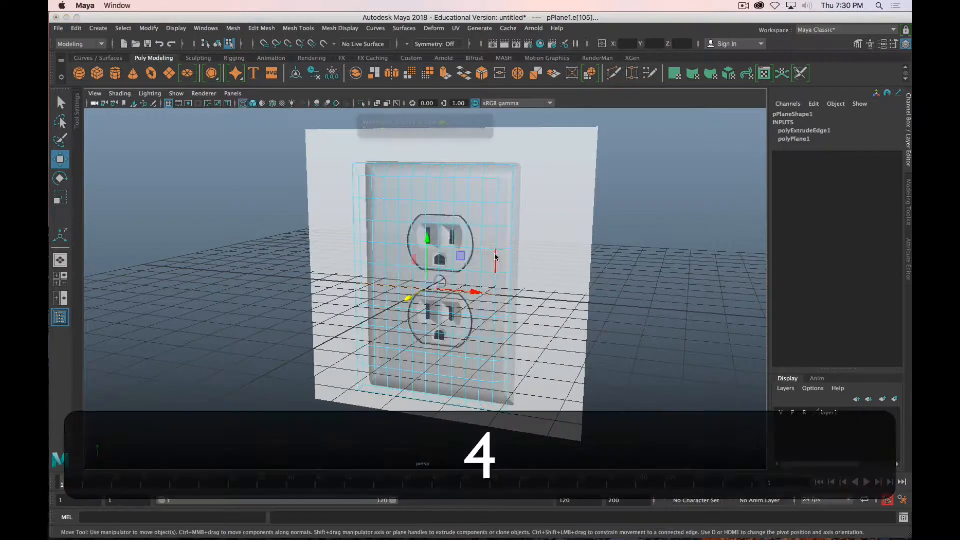
{"action": "scroll", "coordinate": [512, 255], "scroll_direction": "up", "scroll_amount": 3}
{"action": "mouse_move", "coordinate": [530, 300]}
{"action": "left_mouse_down", "text": "alt"}
{"action": "mouse_move", "coordinate": [450, 296]}
{"action": "mouse_move", "coordinate": [540, 336]}
{"action": "left_mouse_up", "text": "alt"}
{"action": "key", "text": "alt+5"}
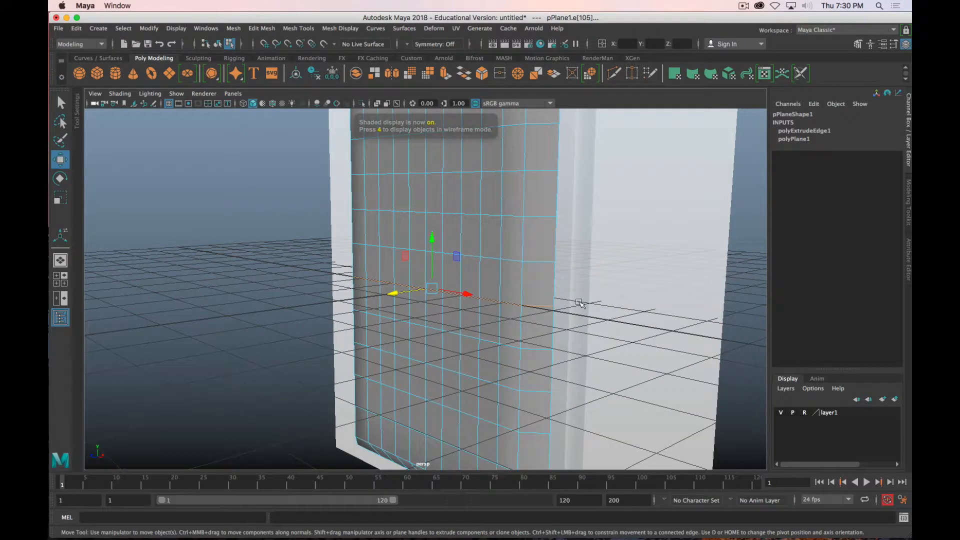
{"action": "right_click_drag", "start_coordinate": [530, 305], "coordinate": [532, 369], "text": "shift"}
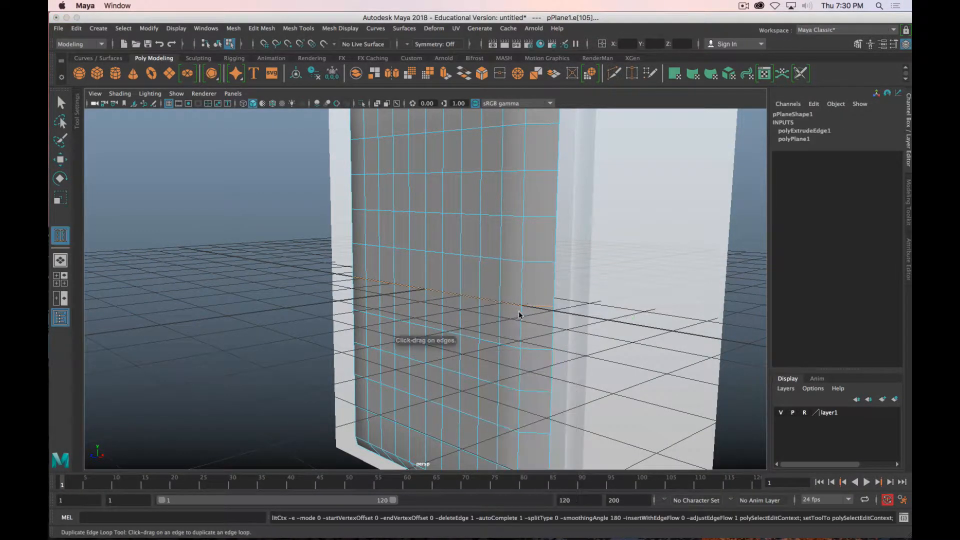
{"action": "left_click_drag", "start_coordinate": [510, 306], "coordinate": [507, 305]}
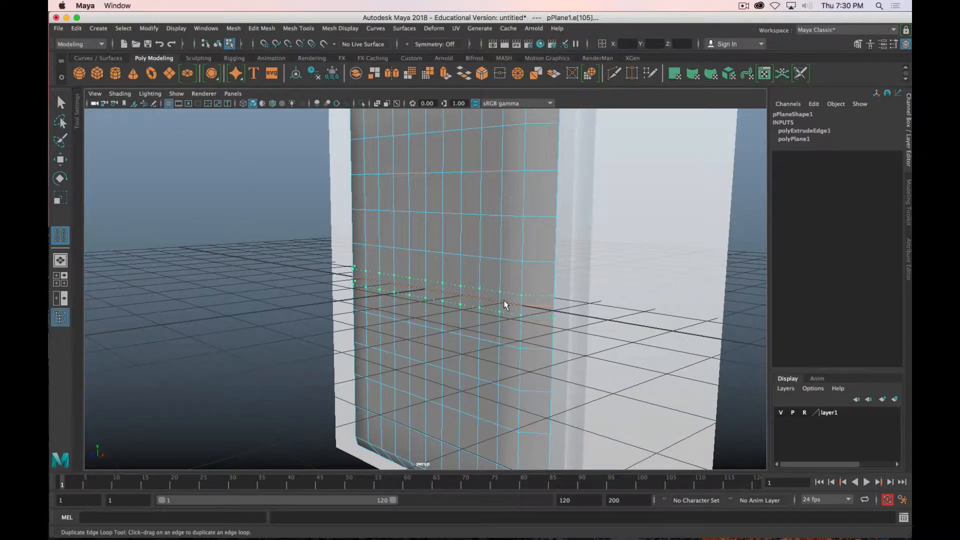
{"action": "left_click_drag", "start_coordinate": [506, 305], "coordinate": [480, 315]}
- Select both new horizontal edge loops in the front view and scale them apart vertically to meet the screw's upper and lower edges
{"action": "key", "text": "alt+space"}
{"action": "key", "text": "space"}
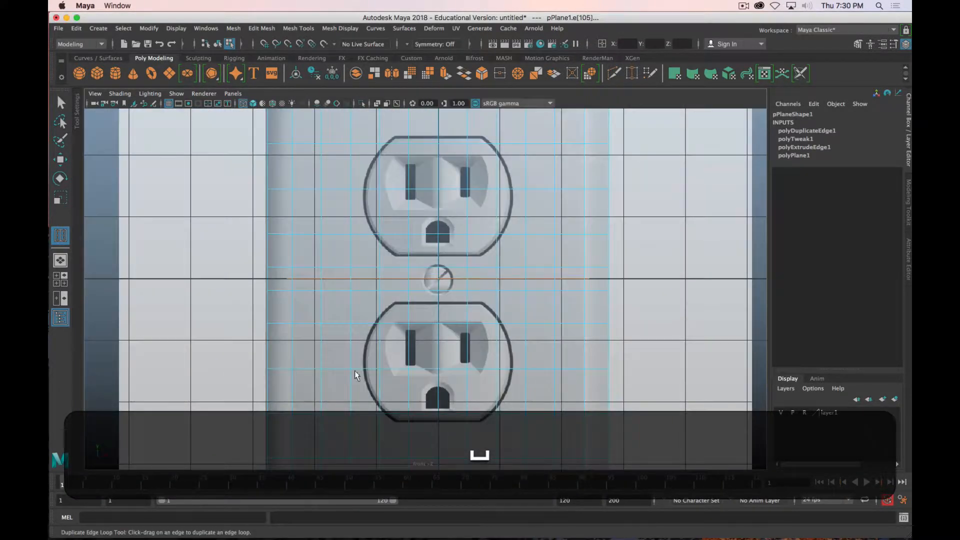
{"action": "scroll", "coordinate": [464, 305], "scroll_direction": "up", "scroll_amount": 5}
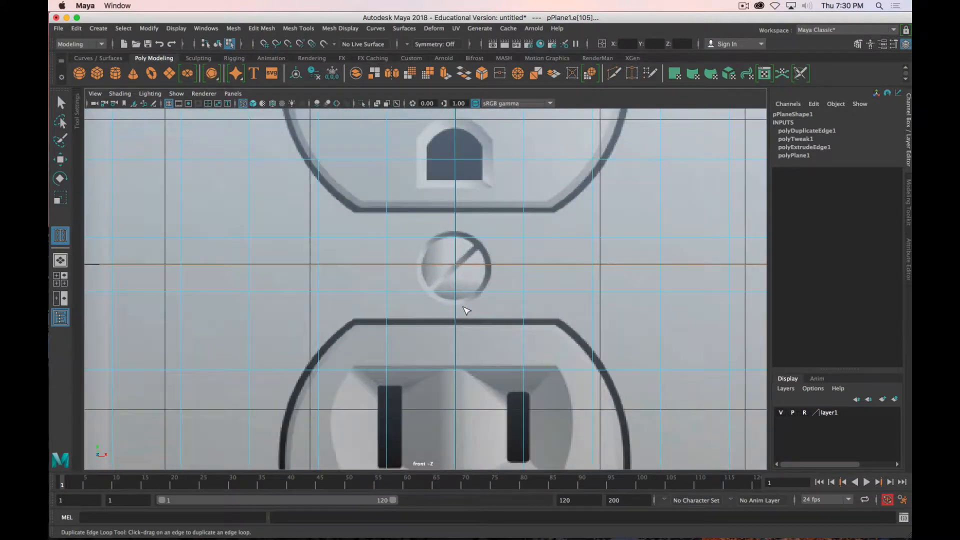
{"action": "key", "text": "w"}
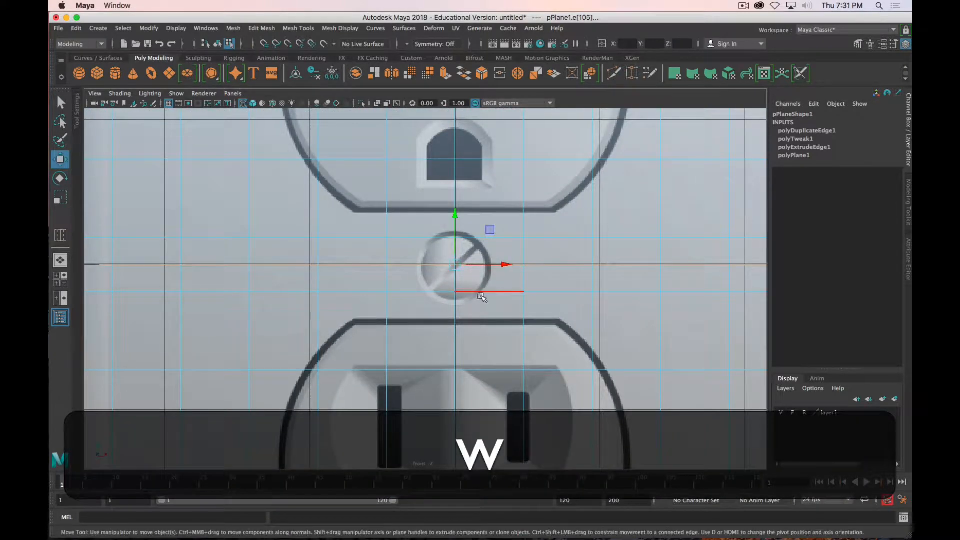
{"action": "double_click", "coordinate": [491, 292]}
{"action": "double_click", "coordinate": [484, 239], "text": "shift"}
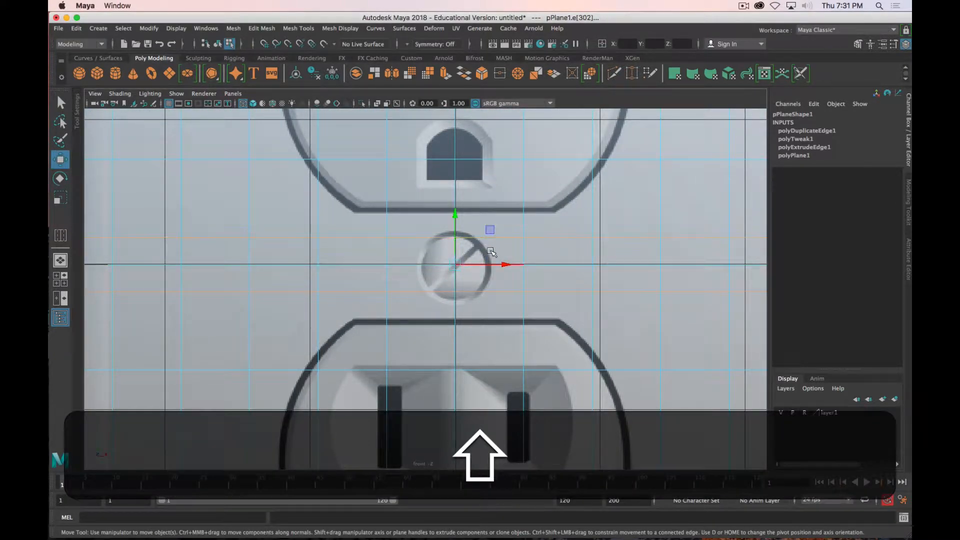
{"action": "key", "text": "shift+r"}
{"action": "left_click_drag", "start_coordinate": [456, 312], "coordinate": [455, 315]}
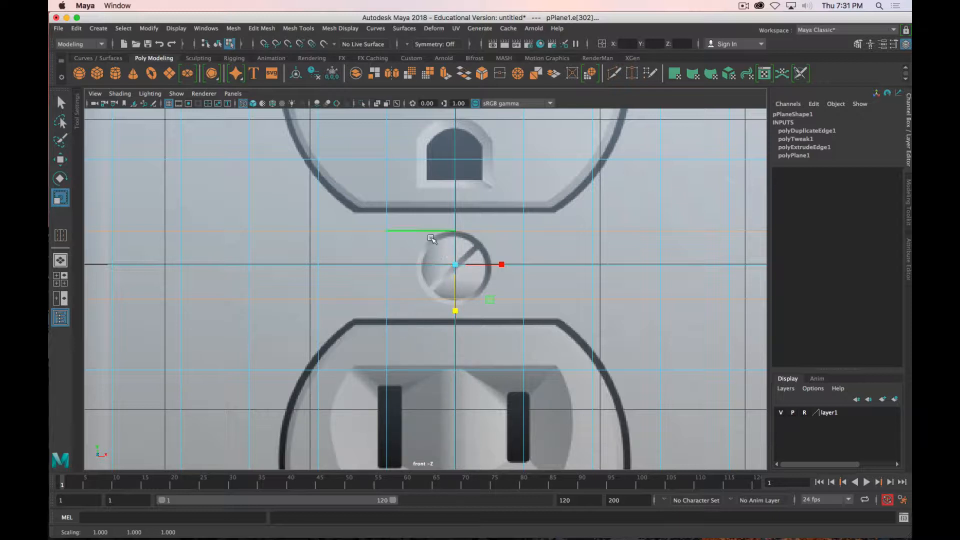
- Insert centred edge loops with Multi-Cut through the screw area, vertically on each side of its centre and horizontally above and below it
{"action": "left_click", "coordinate": [909, 218]}
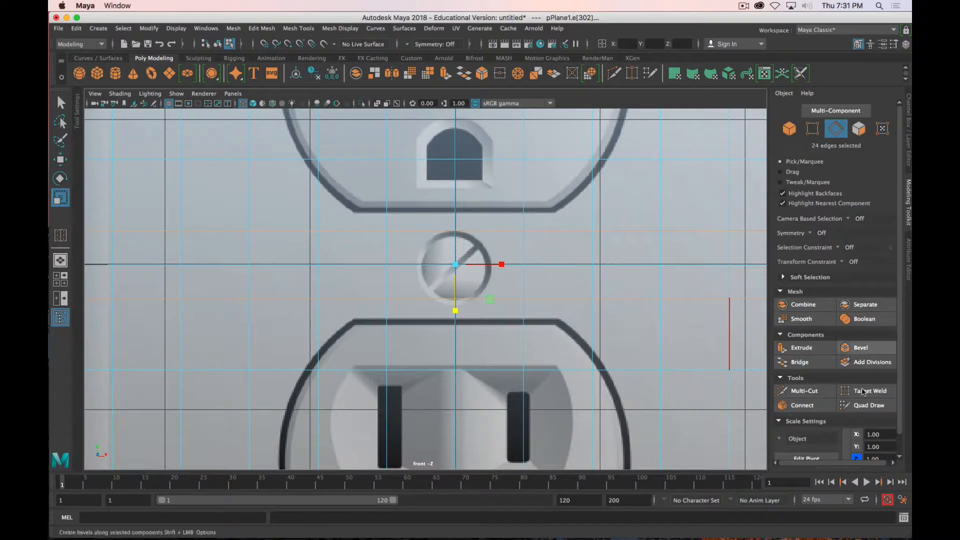
{"action": "left_click", "coordinate": [804, 390]}
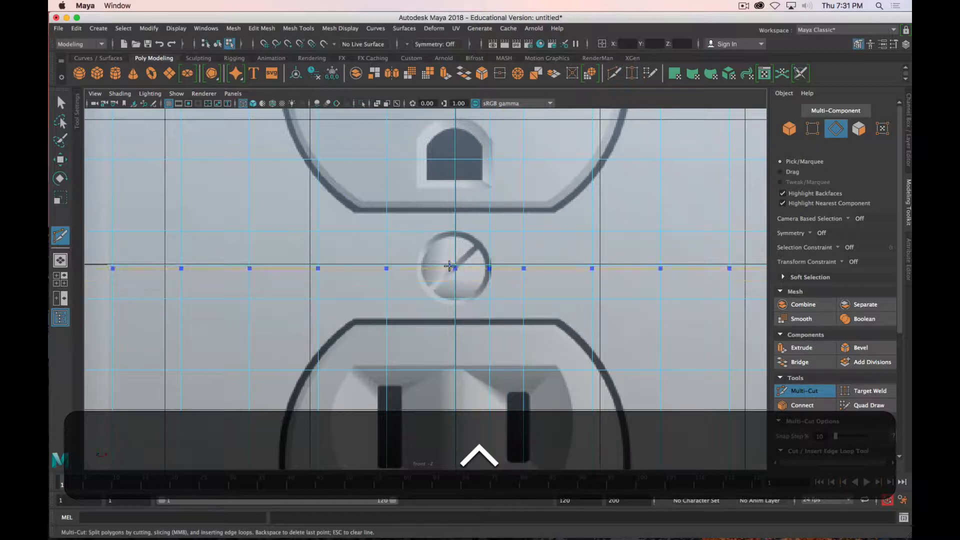
{"action": "middle_click", "coordinate": [415, 264], "text": "ctrl"}
{"action": "middle_click", "coordinate": [445, 249], "text": "ctrl"}
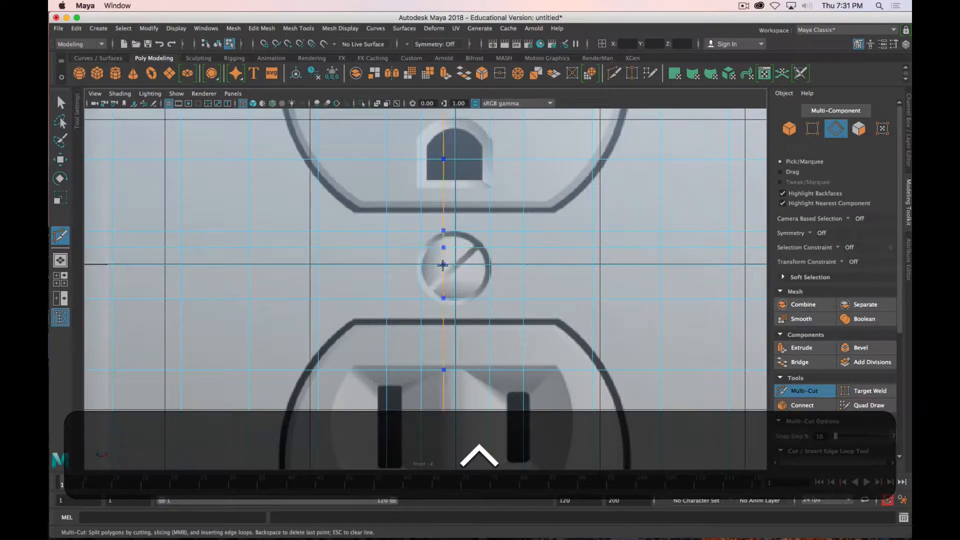
{"action": "middle_click", "coordinate": [426, 280], "text": "ctrl"}
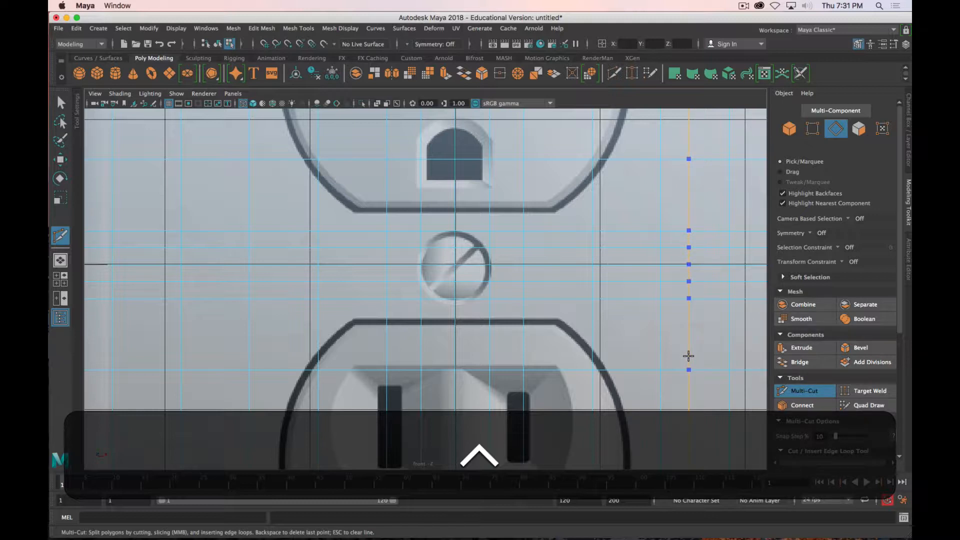
- Select the eight plate faces covering the centre screw in the front view
{"action": "key", "text": "w"}
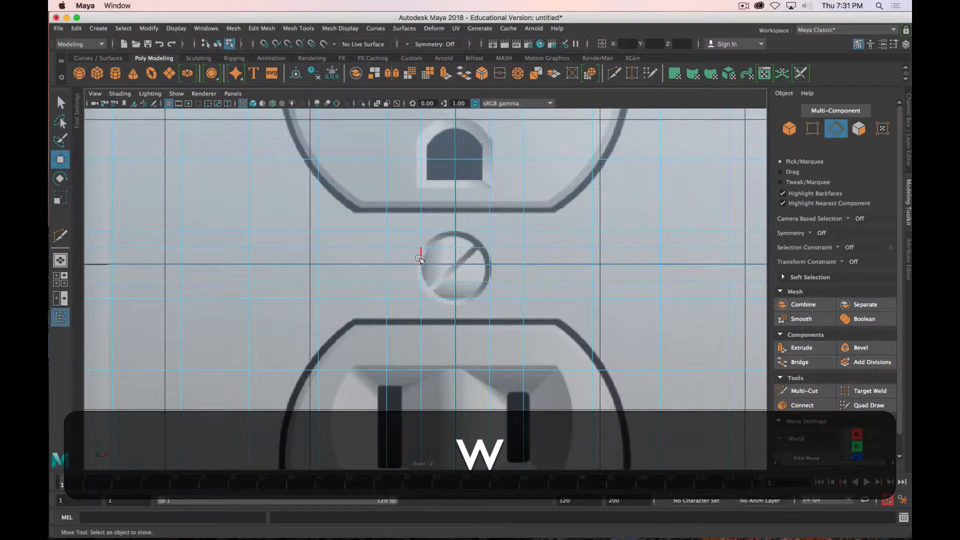
{"action": "right_click_drag", "start_coordinate": [453, 233], "coordinate": [453, 261]}
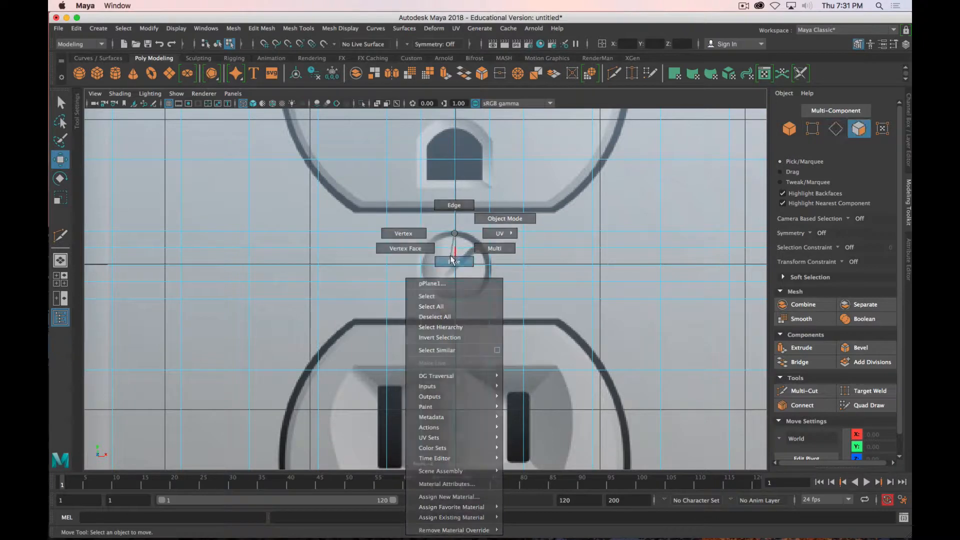
{"action": "left_click", "coordinate": [445, 244], "text": "shift"}
{"action": "left_click", "coordinate": [473, 239], "text": "shift"}
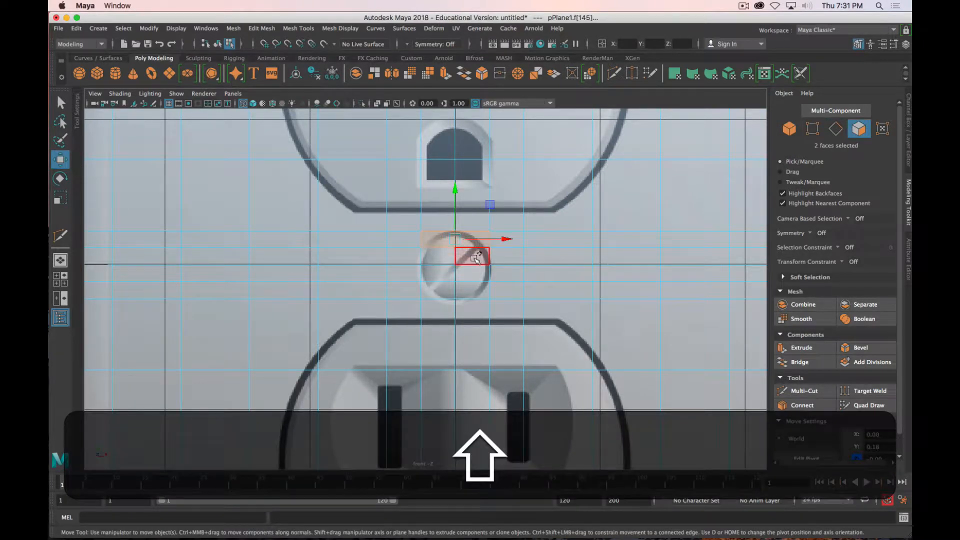
{"action": "left_click", "coordinate": [473, 258]}
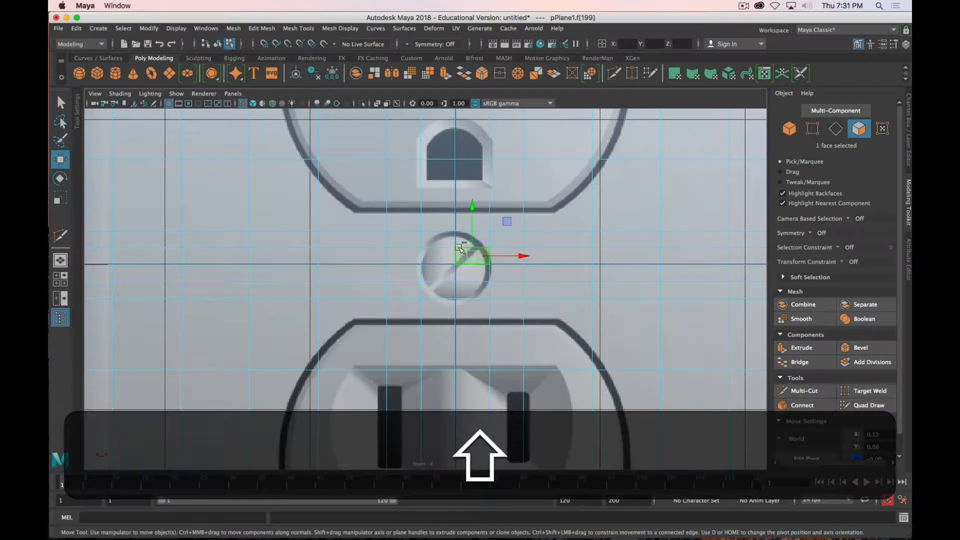
{"action": "left_click", "coordinate": [463, 240], "text": "shift"}
{"action": "left_click", "coordinate": [440, 240], "text": "shift"}
{"action": "left_click", "coordinate": [440, 256], "text": "shift"}
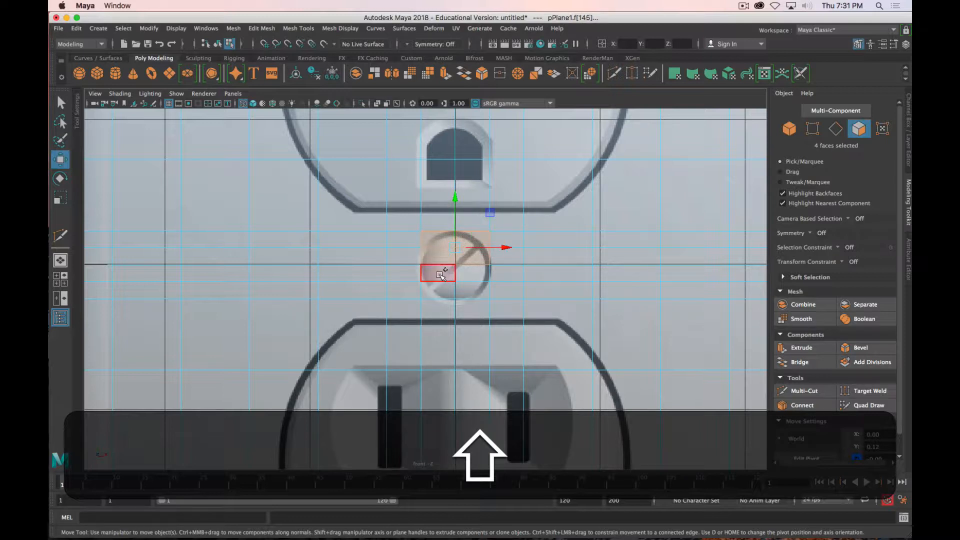
{"action": "left_click", "coordinate": [440, 273], "text": "shift"}
{"action": "left_click", "coordinate": [482, 280], "text": "shift"}
{"action": "left_click", "coordinate": [474, 289], "text": "shift"}
{"action": "left_click", "coordinate": [446, 290], "text": "shift"}
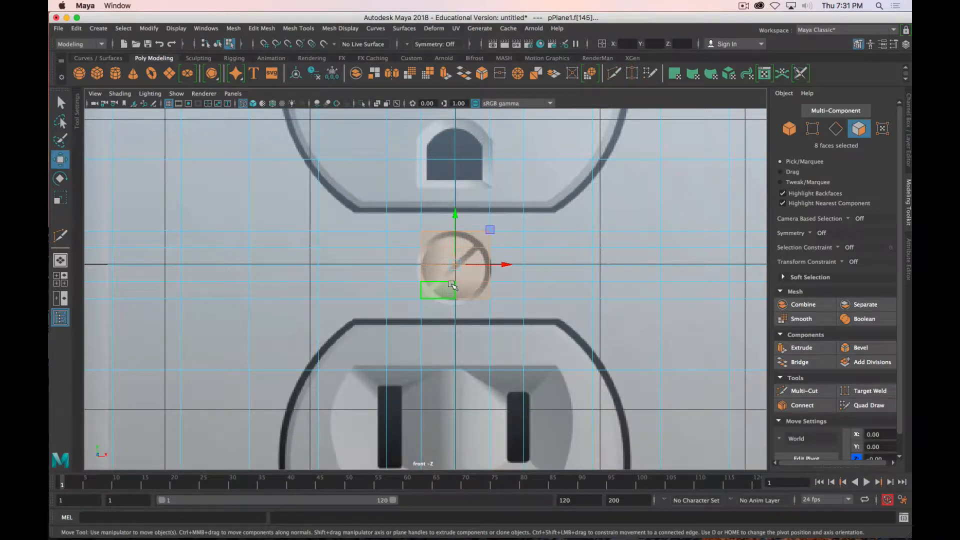
- Circularize the selected faces so they form a round outline around the centre screw
{"action": "left_click", "coordinate": [309, 29]}
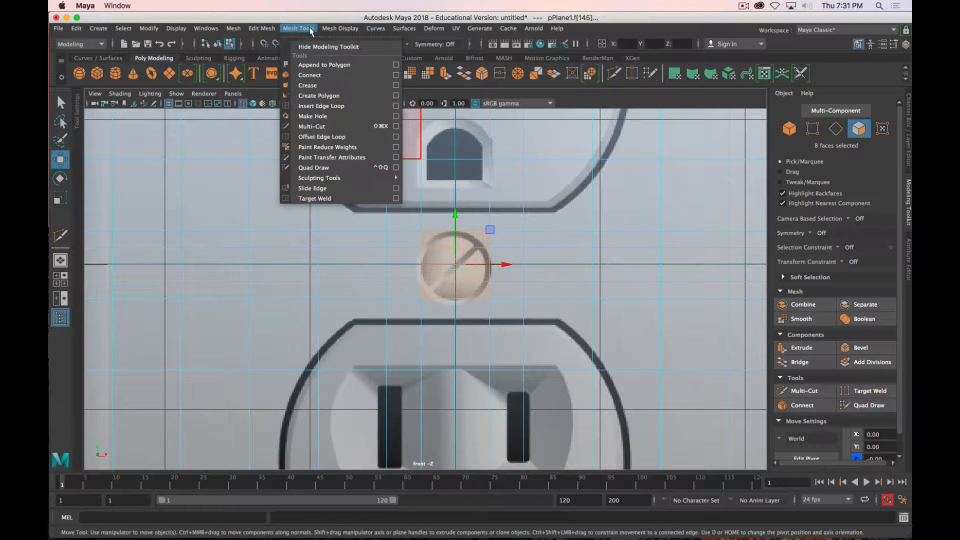
{"action": "mouse_move", "coordinate": [261, 29]}
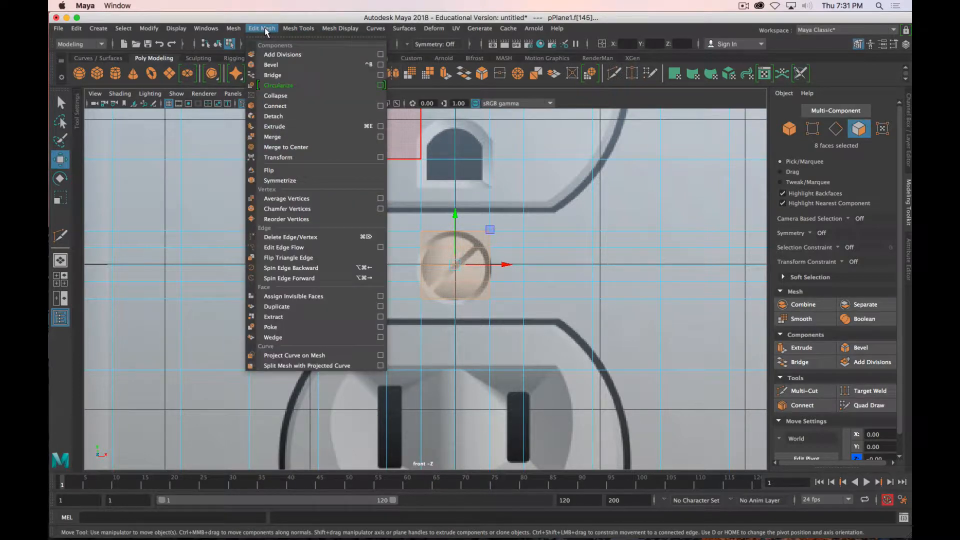
{"action": "left_click", "coordinate": [279, 87]}
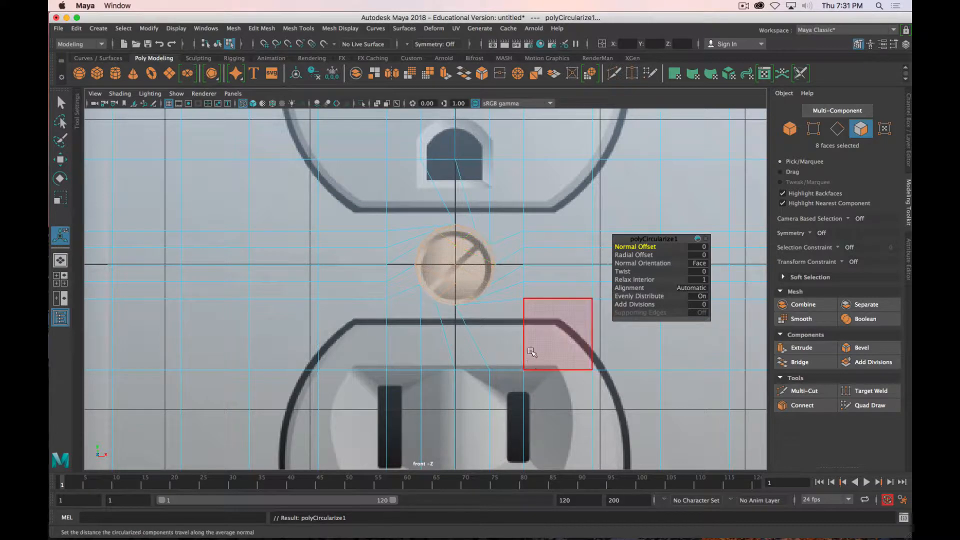
{"action": "scroll", "coordinate": [470, 330], "scroll_direction": "up", "scroll_amount": 2}
{"action": "scroll", "coordinate": [469, 330], "scroll_direction": "up", "scroll_amount": 2}
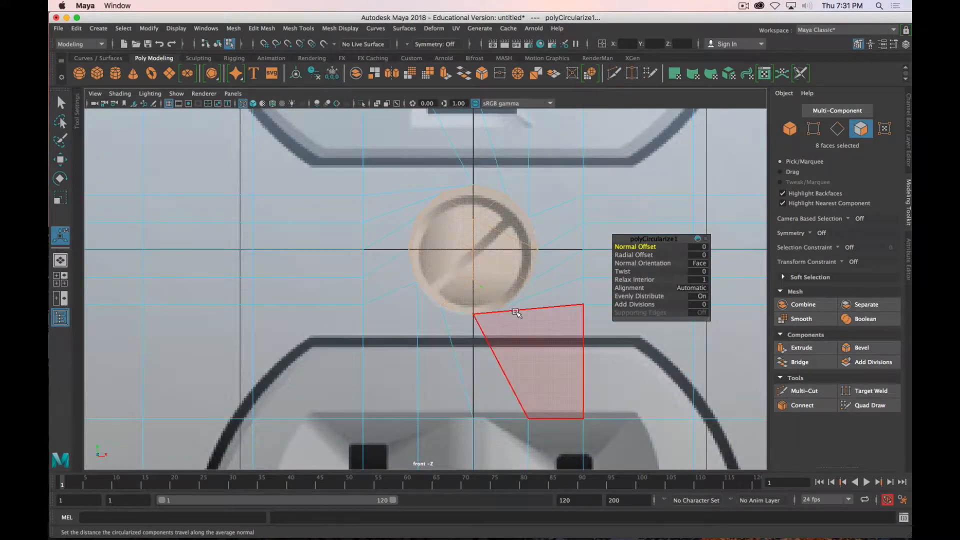
- Set the Circularize twist to 30 to straighten the edges running into the circle
{"action": "left_click", "coordinate": [630, 262]}
{"action": "left_click", "coordinate": [625, 271]}
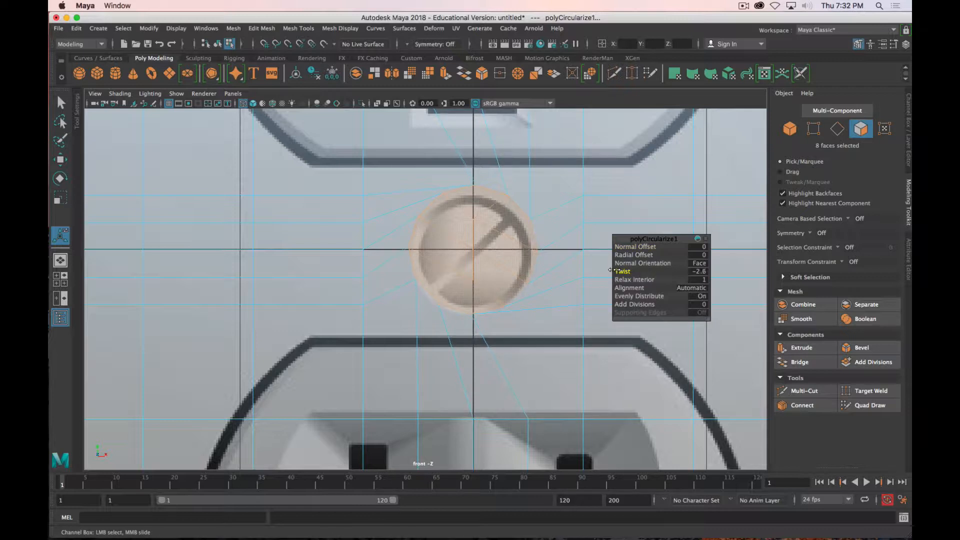
{"action": "middle_click_drag", "start_coordinate": [611, 270], "coordinate": [635, 271]}
{"action": "middle_click_drag", "start_coordinate": [694, 275], "coordinate": [783, 278]}
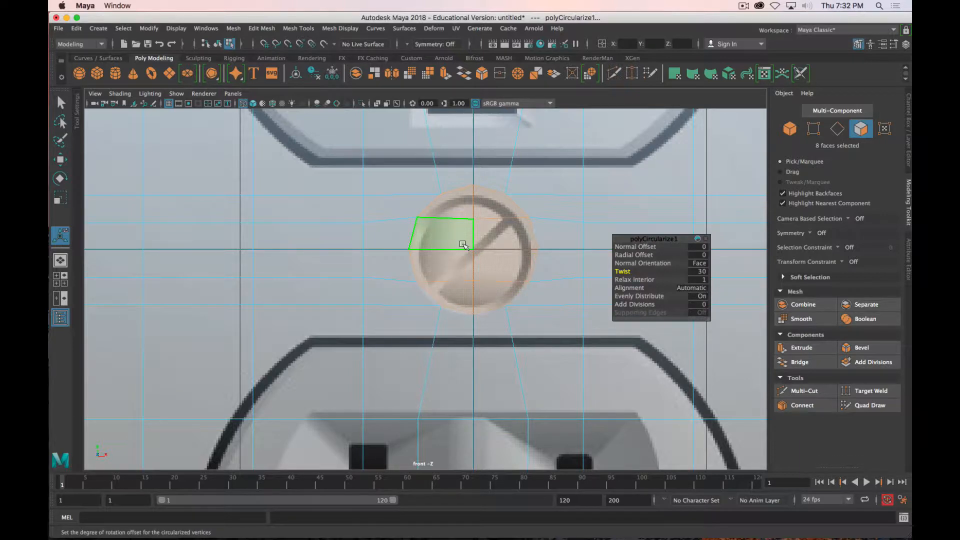
- Delete the circular faces to open the screw hole, and inspect the hole in the perspective view
{"action": "key", "text": "BackSpace"}
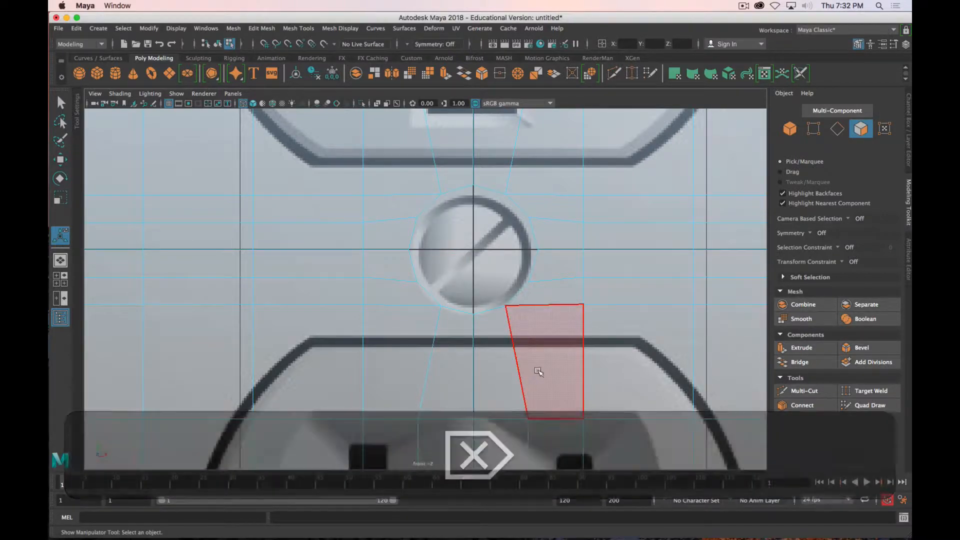
{"action": "key", "text": "space"}
{"action": "key", "text": "space"}
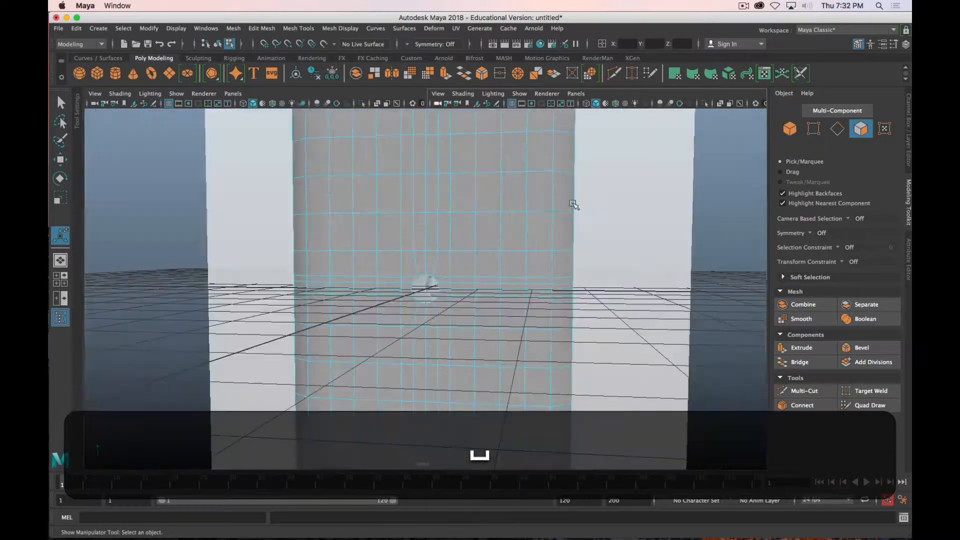
{"action": "left_click_drag", "start_coordinate": [473, 265], "coordinate": [405, 278], "text": "alt"}
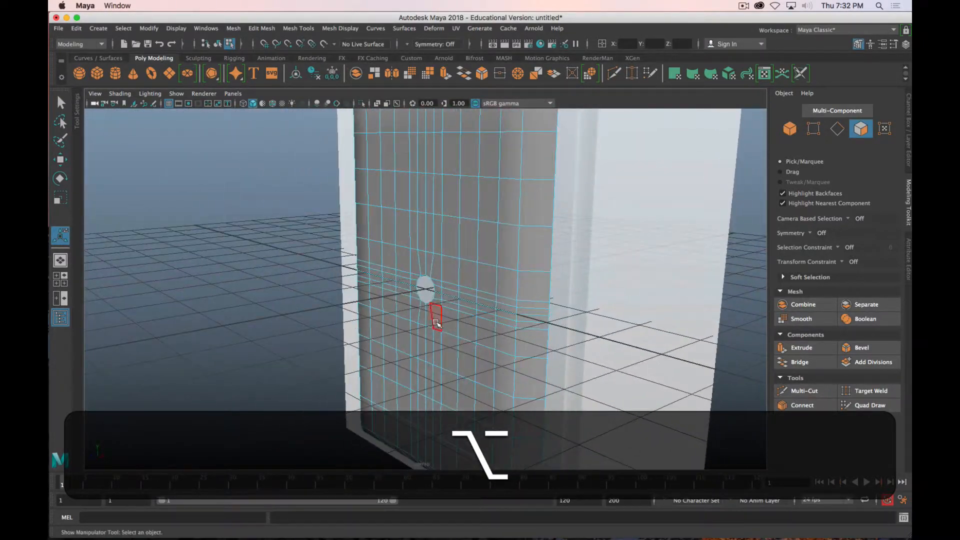
{"action": "scroll", "coordinate": [436, 320], "scroll_direction": "up", "scroll_amount": 5}
{"action": "left_click_drag", "start_coordinate": [393, 333], "coordinate": [439, 284], "text": "alt"}
- Examine in the front view how the plate's edge loops line up with the upper socket outline
{"action": "key", "text": "space"}
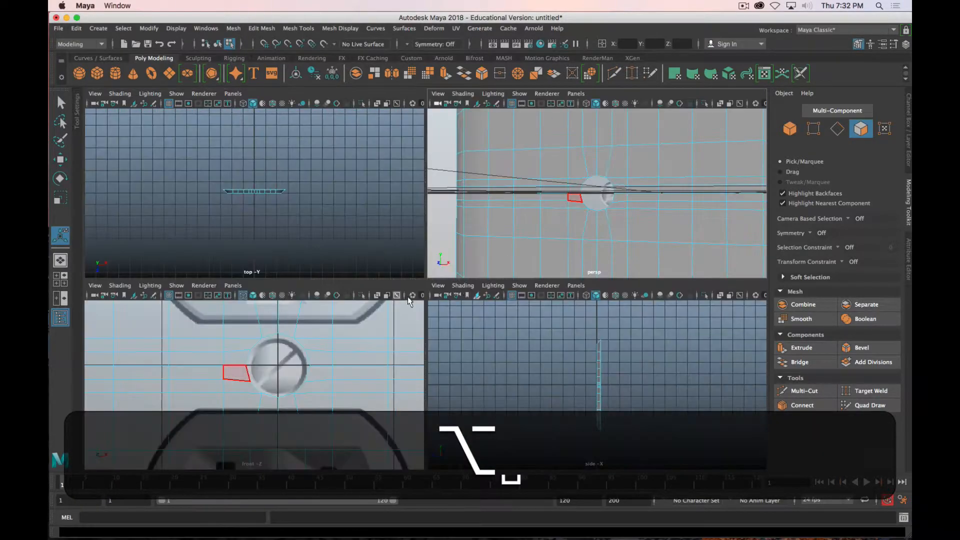
{"action": "key", "text": "space"}
{"action": "scroll", "coordinate": [450, 235], "scroll_direction": "down", "scroll_amount": 6}
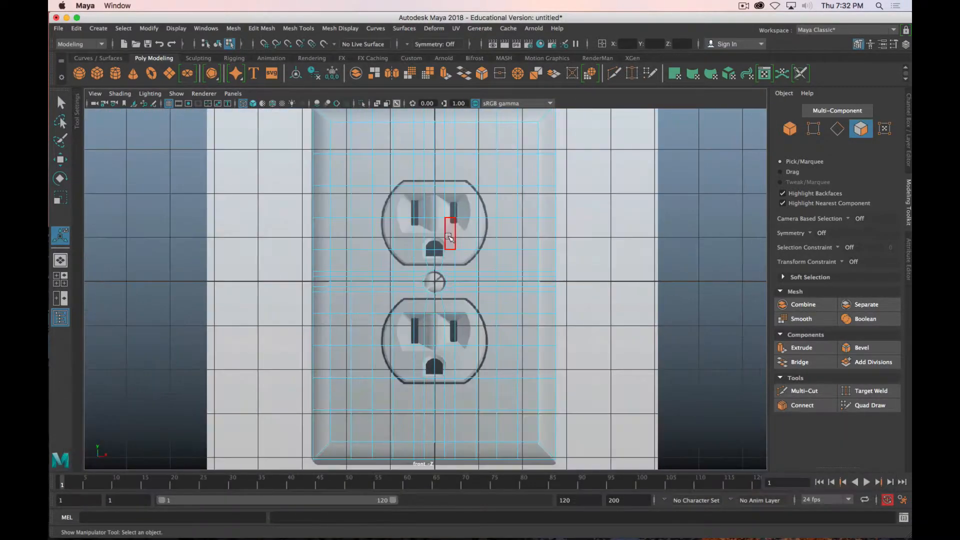
{"action": "scroll", "coordinate": [450, 236], "scroll_direction": "up", "scroll_amount": 5}
{"action": "scroll", "coordinate": [450, 236], "scroll_direction": "up", "scroll_amount": 2}
{"action": "middle_click_drag", "start_coordinate": [450, 237], "coordinate": [470, 319], "text": "alt"}
{"action": "scroll", "coordinate": [471, 272], "scroll_direction": "up", "scroll_amount": 2}
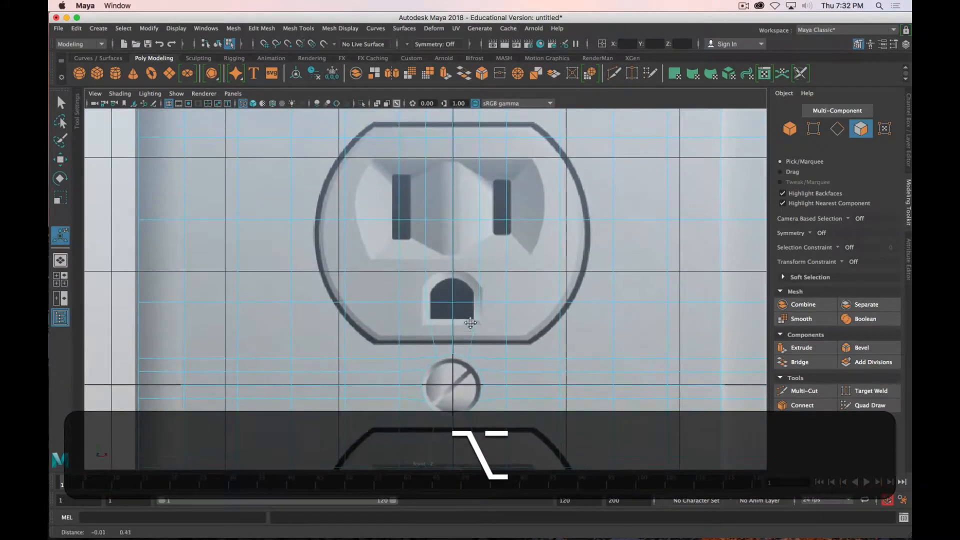
{"action": "scroll", "coordinate": [470, 317], "scroll_direction": "up", "scroll_amount": 4}
{"action": "scroll", "coordinate": [474, 316], "scroll_direction": "down", "scroll_amount": 6}
{"action": "scroll", "coordinate": [476, 300], "scroll_direction": "up", "scroll_amount": 3}
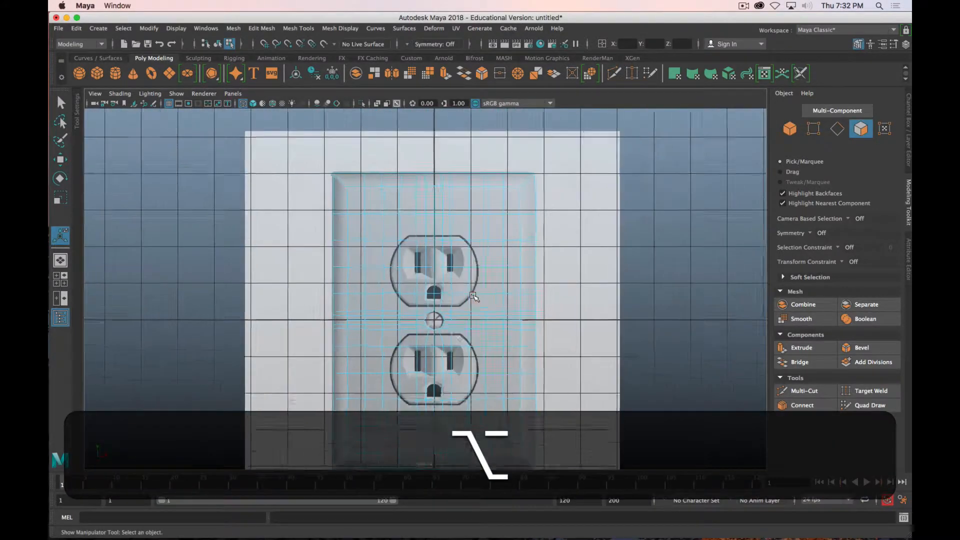
{"action": "scroll", "coordinate": [482, 306], "scroll_direction": "up", "scroll_amount": 1}
{"action": "scroll", "coordinate": [450, 307], "scroll_direction": "up", "scroll_amount": 2}
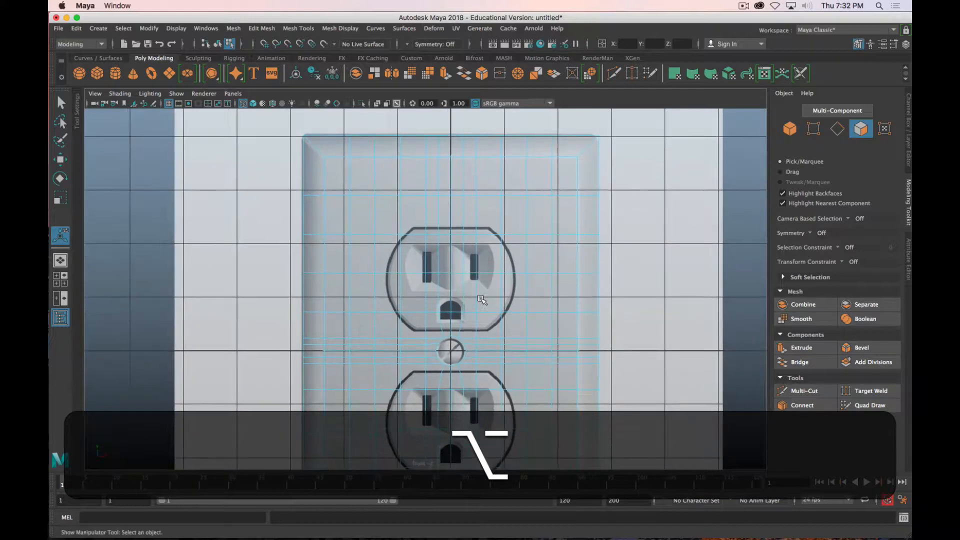
- Move the two horizontal edge loops nearest the upper socket's flat top and bottom edges onto them, at about Y 2.32 and Y 0.38
{"action": "key", "text": "w"}
{"action": "right_click_drag", "start_coordinate": [512, 236], "coordinate": [510, 207]}
{"action": "double_click", "coordinate": [513, 235]}
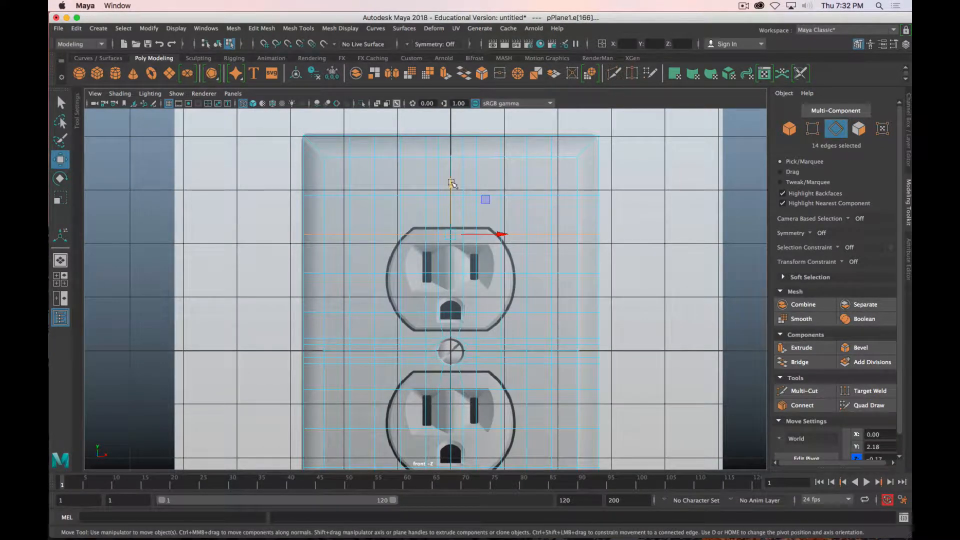
{"action": "left_click_drag", "start_coordinate": [451, 183], "coordinate": [453, 176]}
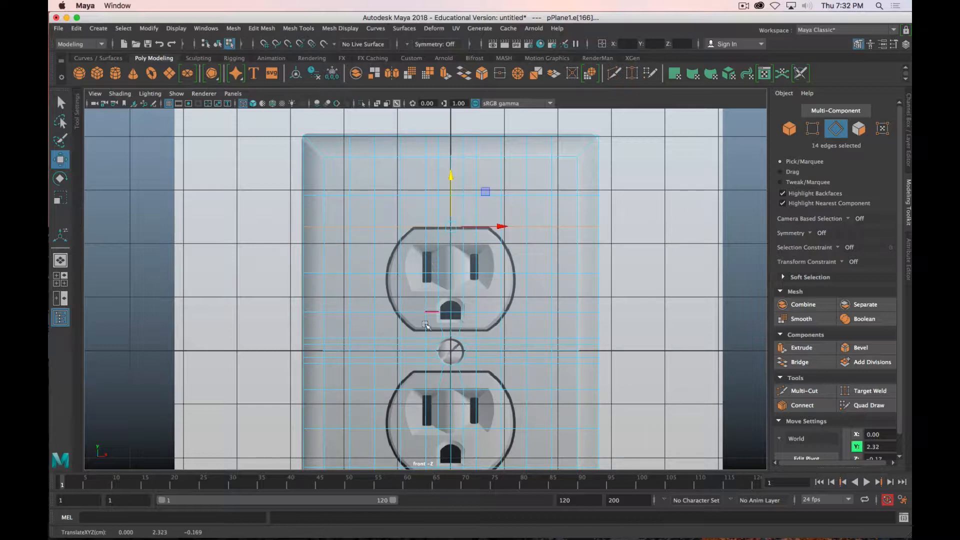
{"action": "double_click", "coordinate": [519, 312]}
{"action": "left_click_drag", "start_coordinate": [452, 258], "coordinate": [451, 277]}
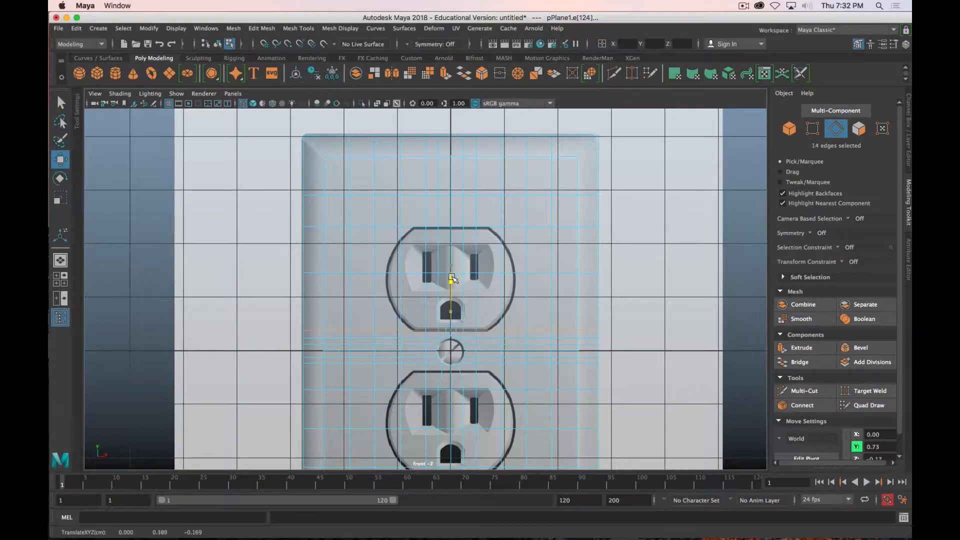
- Delete the horizontal edge loop crossing the middle of the upper socket, including its vertices
{"action": "scroll", "coordinate": [451, 277], "scroll_direction": "down", "scroll_amount": 5}
{"action": "scroll", "coordinate": [453, 275], "scroll_direction": "up", "scroll_amount": 8}
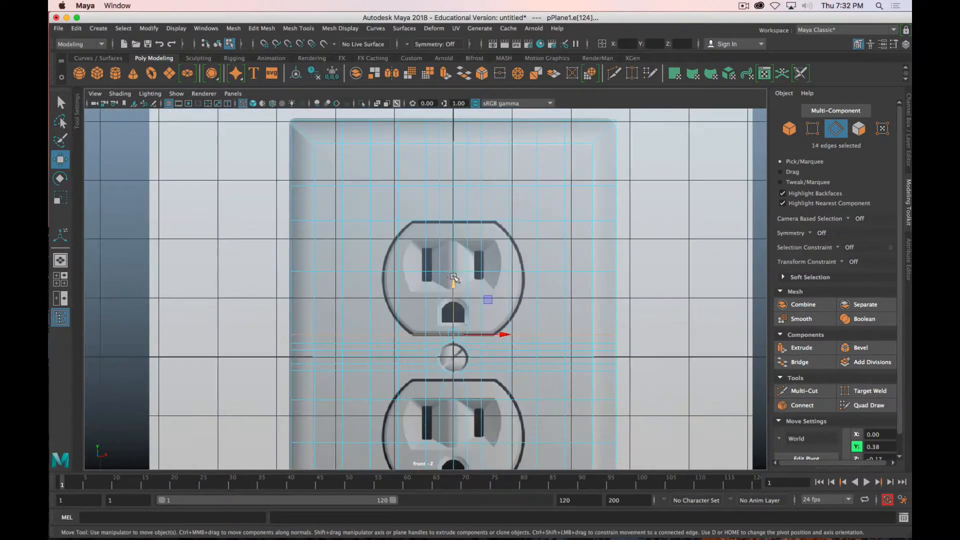
{"action": "middle_click_drag", "start_coordinate": [457, 261], "coordinate": [461, 226], "text": "alt"}
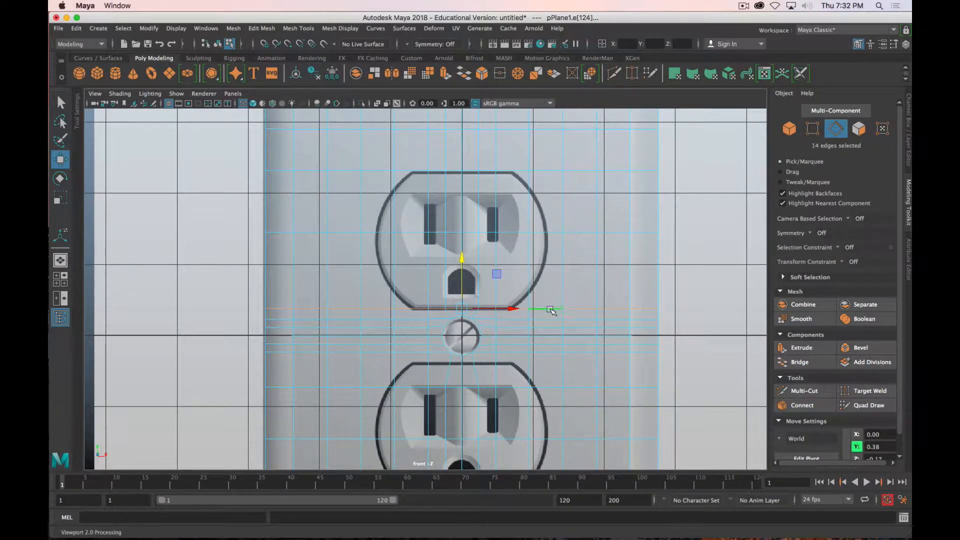
{"action": "double_click", "coordinate": [549, 234]}
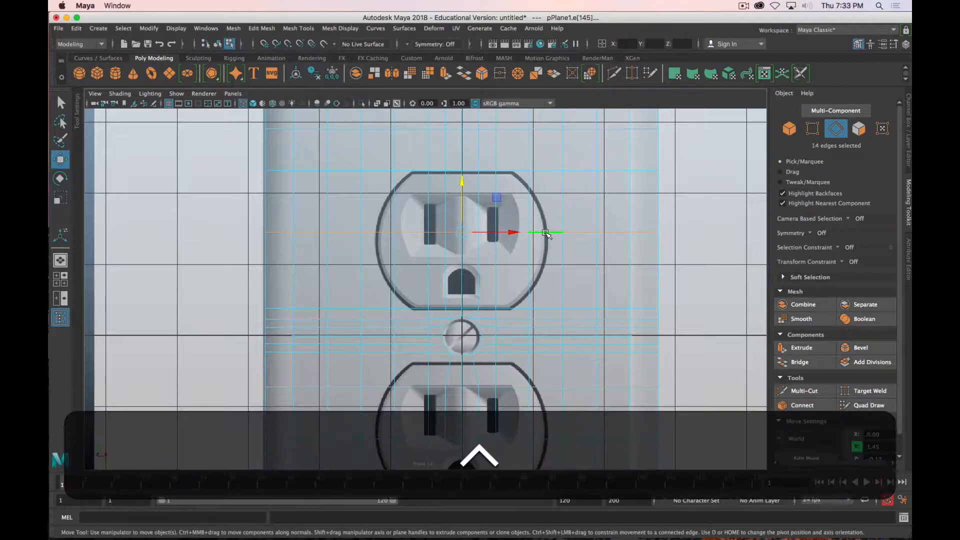
{"action": "key", "text": "ctrl+BackSpace"}
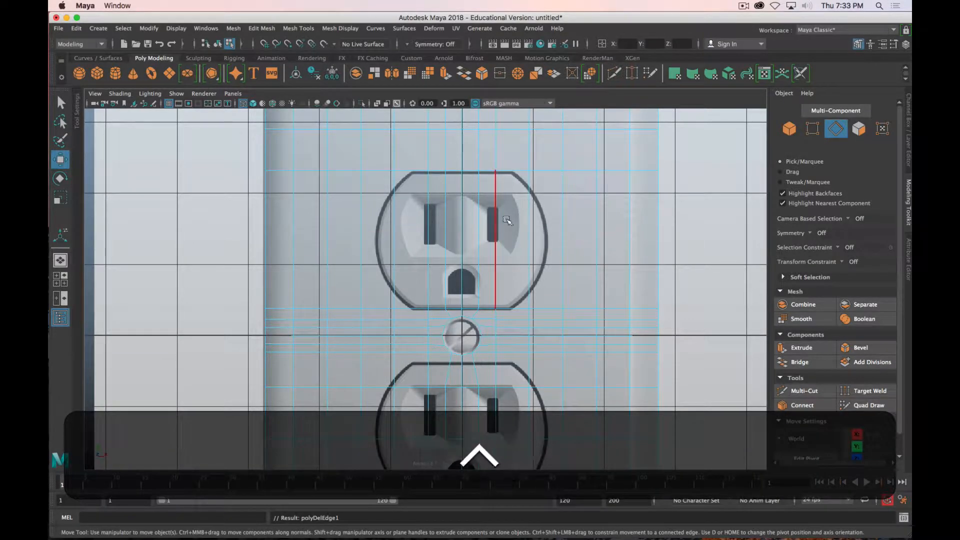
- Select the full-width row of faces across the upper socket and divide it horizontally with the Connect tool set to 4 segments
{"action": "double_click", "coordinate": [302, 242]}
{"action": "right_click_drag", "start_coordinate": [507, 224], "coordinate": [510, 253]}
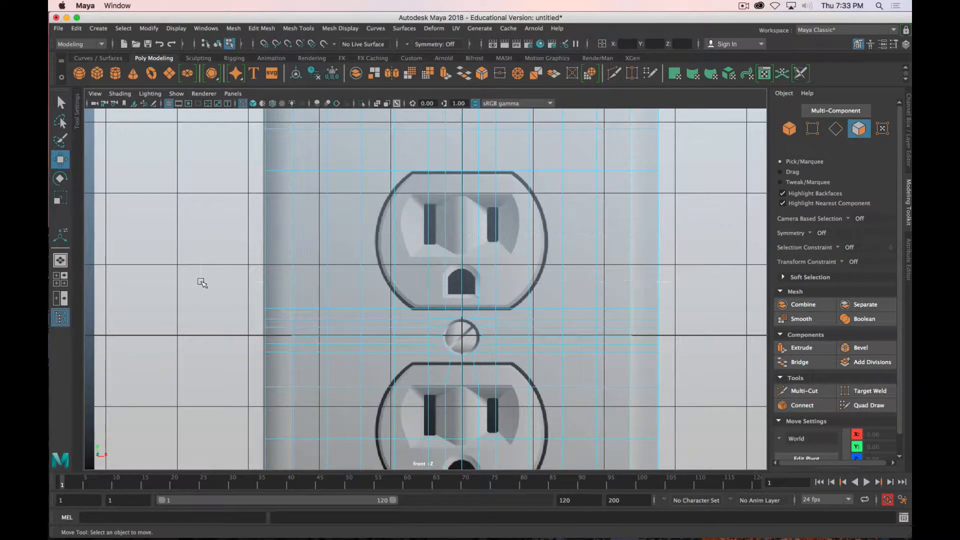
{"action": "left_click_drag", "start_coordinate": [199, 280], "coordinate": [713, 233]}
{"action": "left_click", "coordinate": [802, 407]}
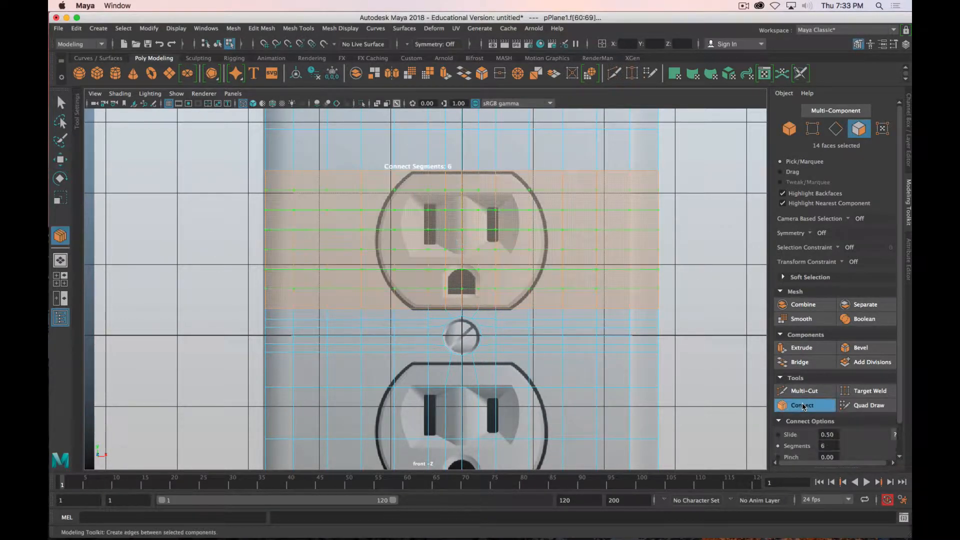
{"action": "double_click", "coordinate": [823, 445]}
{"action": "type", "text": "4"}
{"action": "key", "text": "Return"}
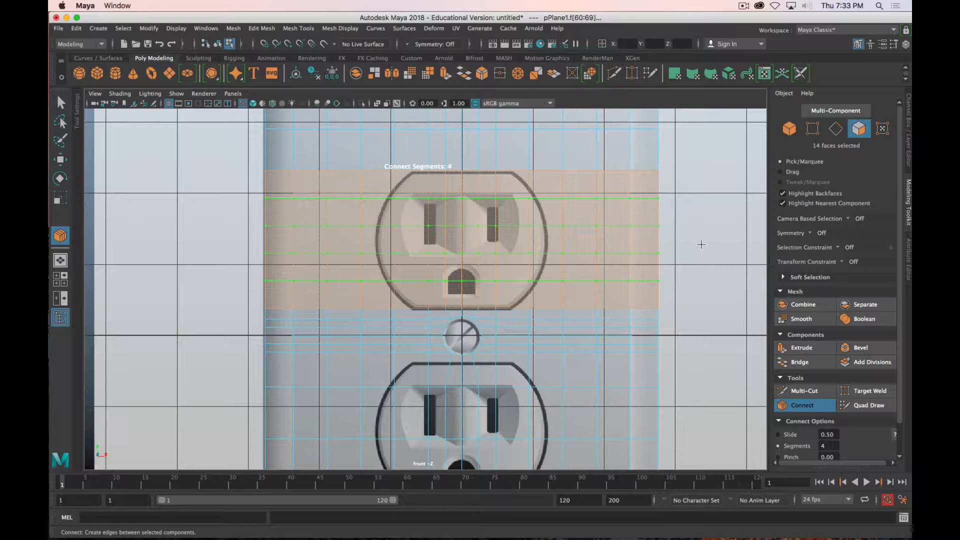
{"action": "key", "text": "Return"}
{"action": "key", "text": "space"}
{"action": "key", "text": "space"}
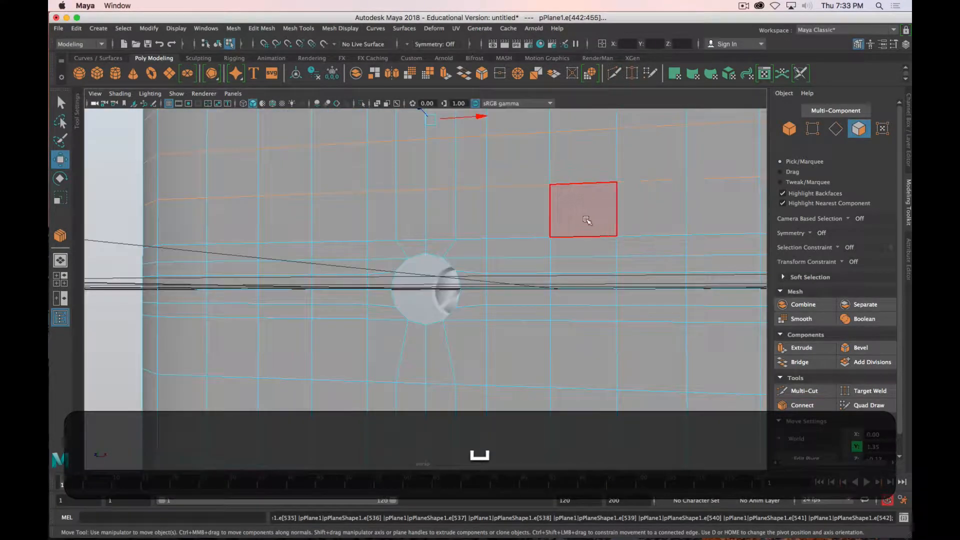
- Examine in the front view how the new horizontal edges cross the curved sides of the upper socket outline
{"action": "middle_click_drag", "start_coordinate": [583, 208], "coordinate": [547, 330], "text": "alt"}
{"action": "left_click_drag", "start_coordinate": [546, 330], "coordinate": [442, 335], "text": "alt"}
{"action": "key", "text": "space"}
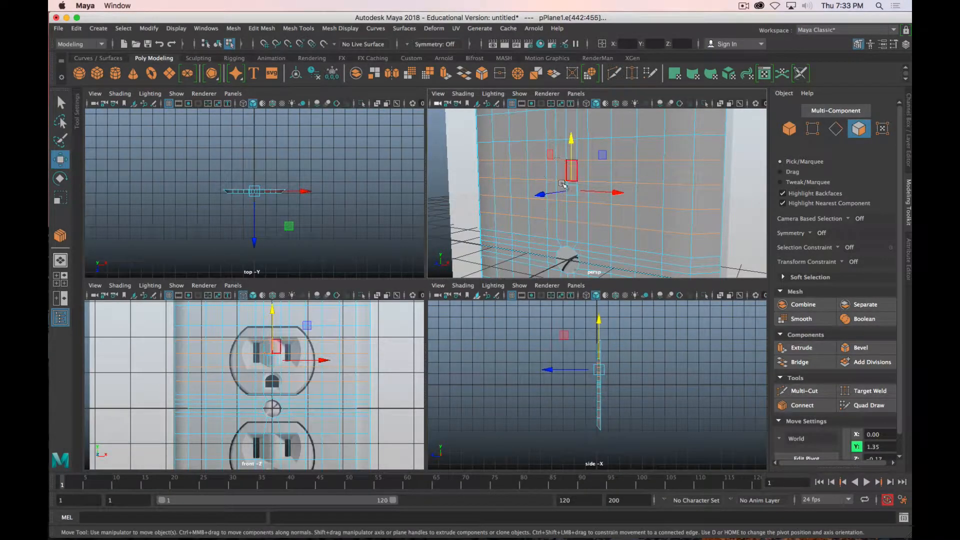
{"action": "key", "text": "space"}
{"action": "scroll", "coordinate": [455, 308], "scroll_direction": "up", "scroll_amount": 3}
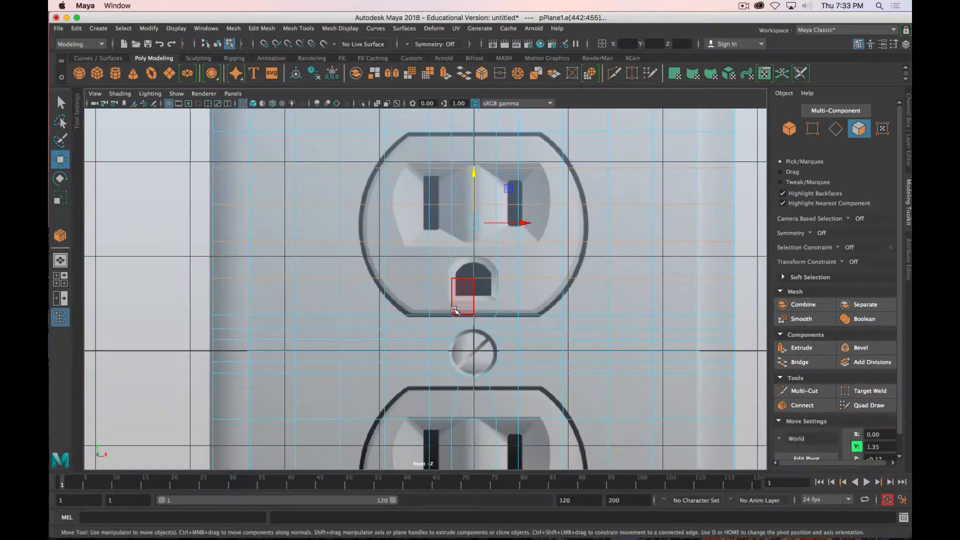
{"action": "scroll", "coordinate": [455, 308], "scroll_direction": "down", "scroll_amount": 10}
{"action": "scroll", "coordinate": [456, 308], "scroll_direction": "up", "scroll_amount": 5}
{"action": "scroll", "coordinate": [455, 307], "scroll_direction": "up", "scroll_amount": 5}
{"action": "middle_click_drag", "start_coordinate": [504, 272], "coordinate": [425, 330], "text": "alt"}
{"action": "scroll", "coordinate": [451, 308], "scroll_direction": "down", "scroll_amount": 5}
{"action": "scroll", "coordinate": [451, 308], "scroll_direction": "up", "scroll_amount": 3}
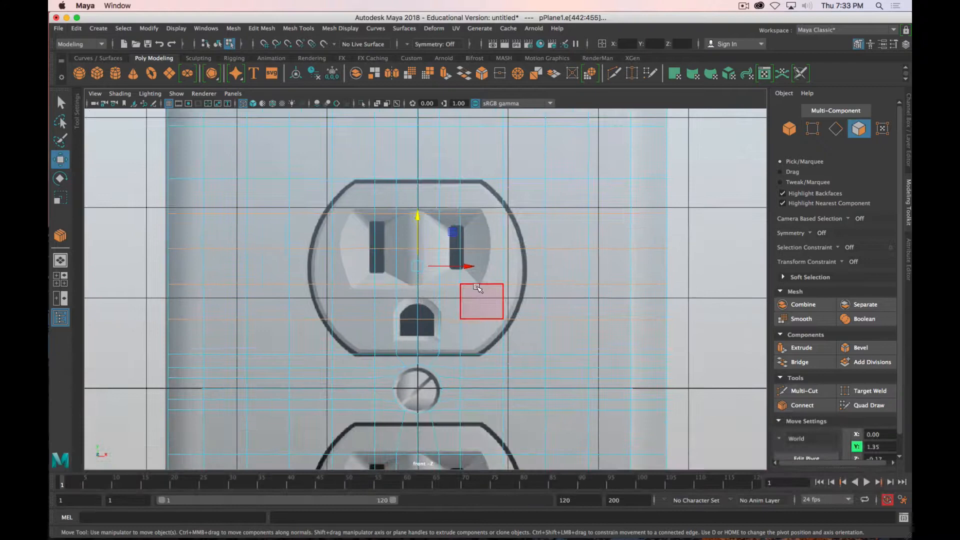
- Scale the four side vertices nearest the upper socket's rounded corners outward in X onto the reference outline
{"action": "right_click", "coordinate": [519, 234]}
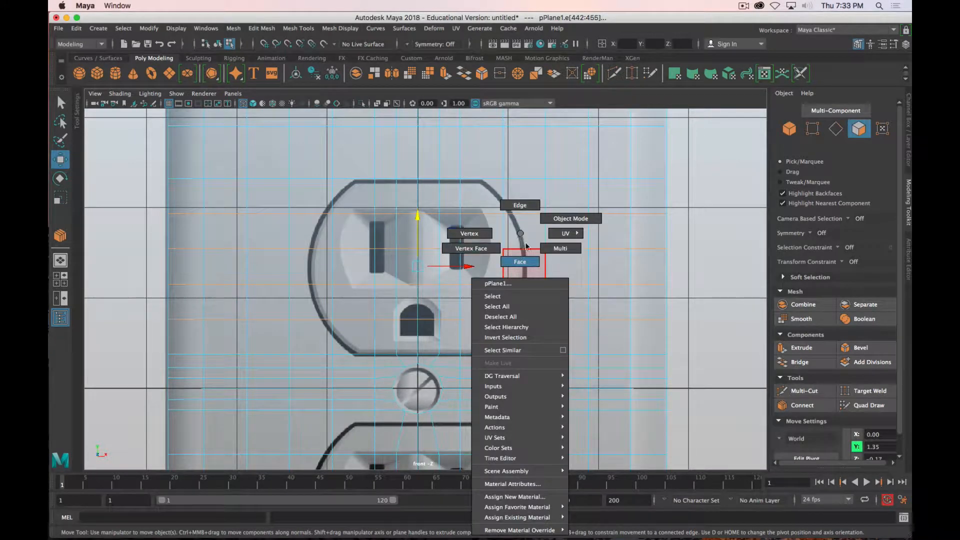
{"action": "left_click", "coordinate": [469, 233]}
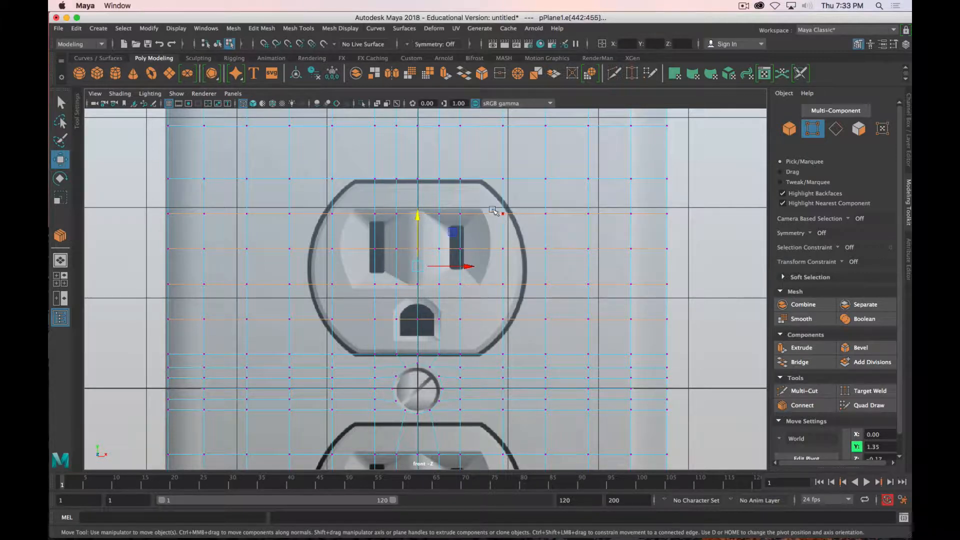
{"action": "left_click", "coordinate": [518, 205]}
{"action": "left_click", "coordinate": [335, 218], "text": "shift"}
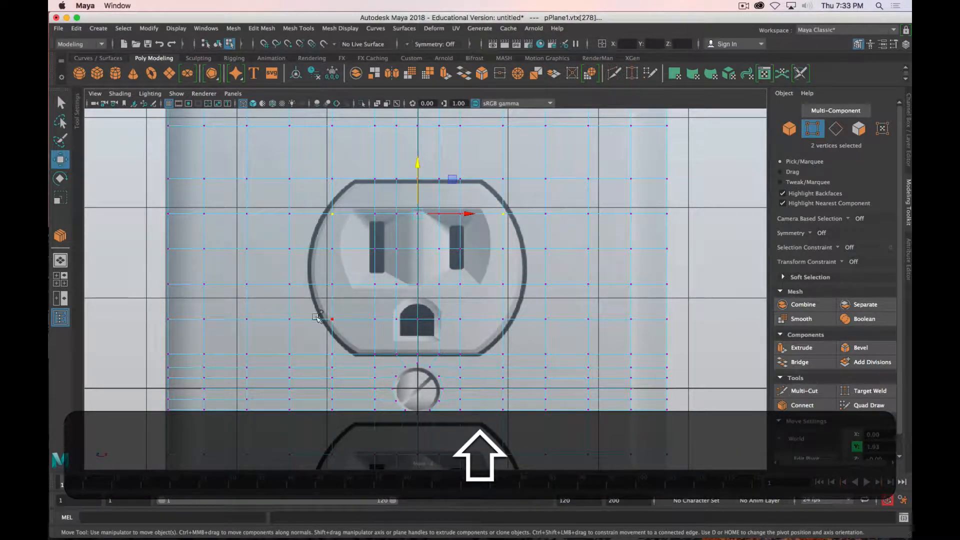
{"action": "left_click_drag", "start_coordinate": [337, 328], "coordinate": [353, 328], "text": "shift"}
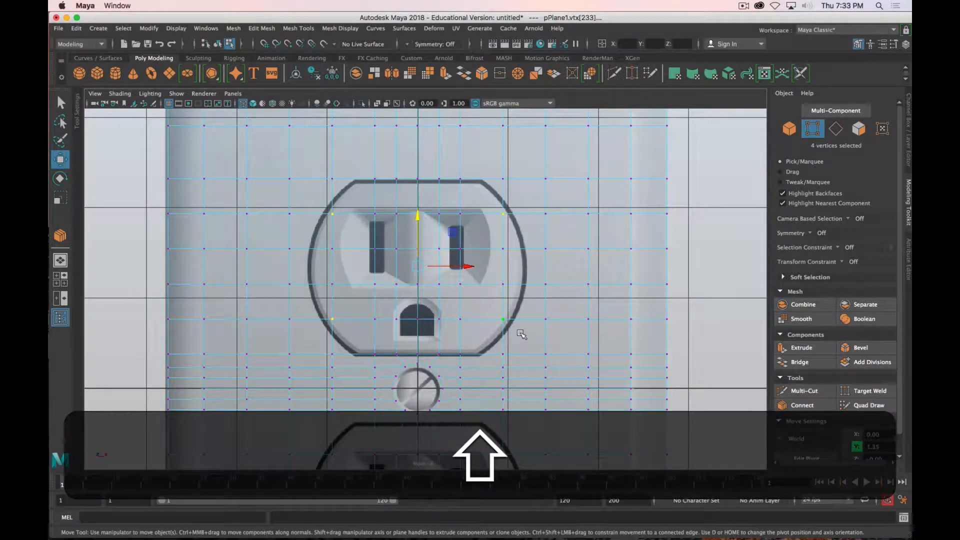
{"action": "key", "text": "r"}
{"action": "left_click_drag", "start_coordinate": [461, 267], "coordinate": [469, 268]}
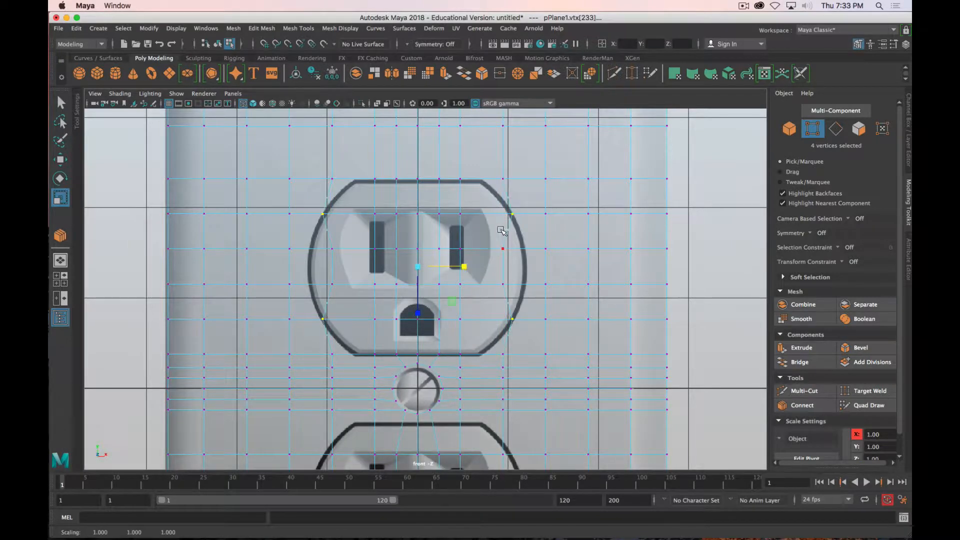
- Scale the four middle side vertices of the upper socket outward in X by about 1.28 to meet its widest curve
{"action": "left_click_drag", "start_coordinate": [492, 236], "coordinate": [517, 297]}
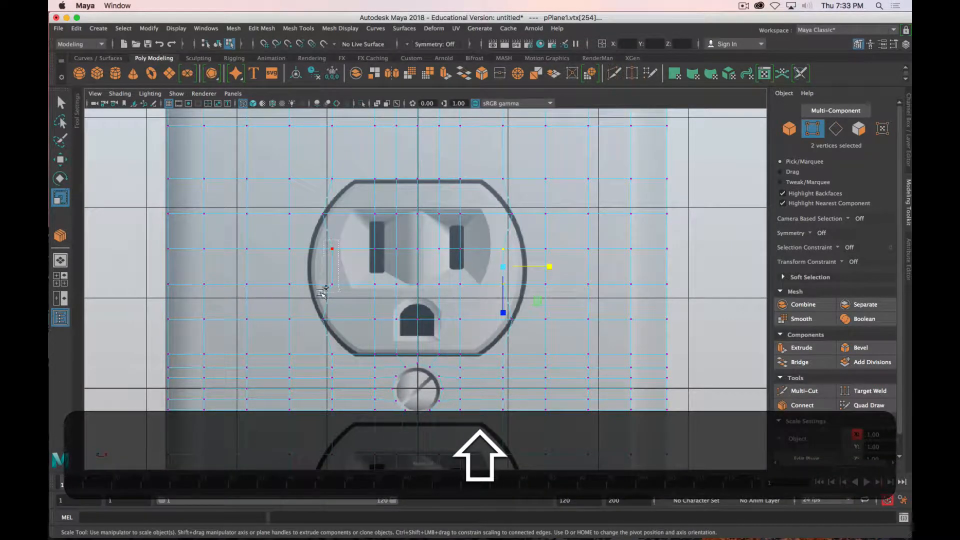
{"action": "left_click_drag", "start_coordinate": [322, 292], "coordinate": [321, 293], "text": "shift"}
{"action": "left_click_drag", "start_coordinate": [466, 266], "coordinate": [477, 269]}
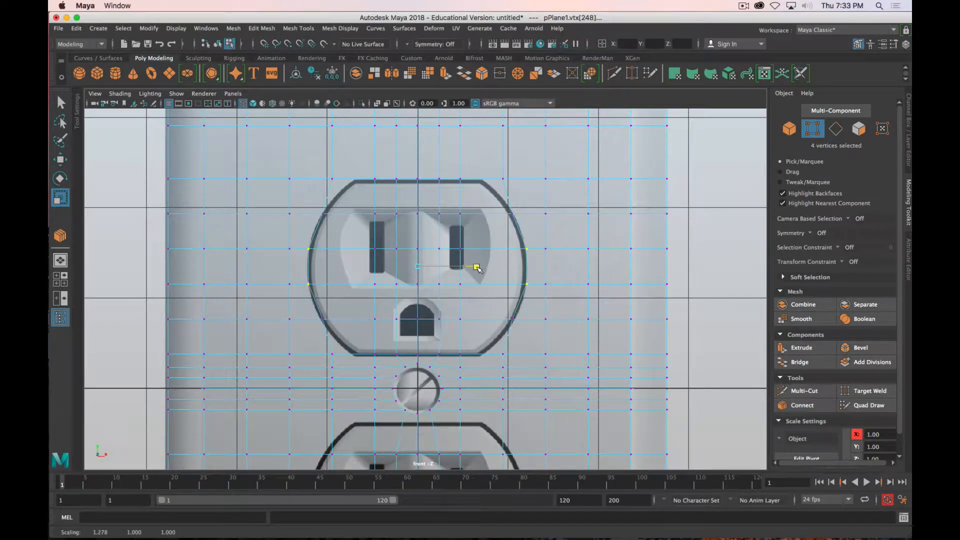
- Scale the socket's four corner vertices inward in X onto the ends of its flat top and bottom edges
{"action": "left_click", "coordinate": [518, 171]}
{"action": "left_click_drag", "start_coordinate": [347, 189], "coordinate": [348, 190], "text": "shift"}
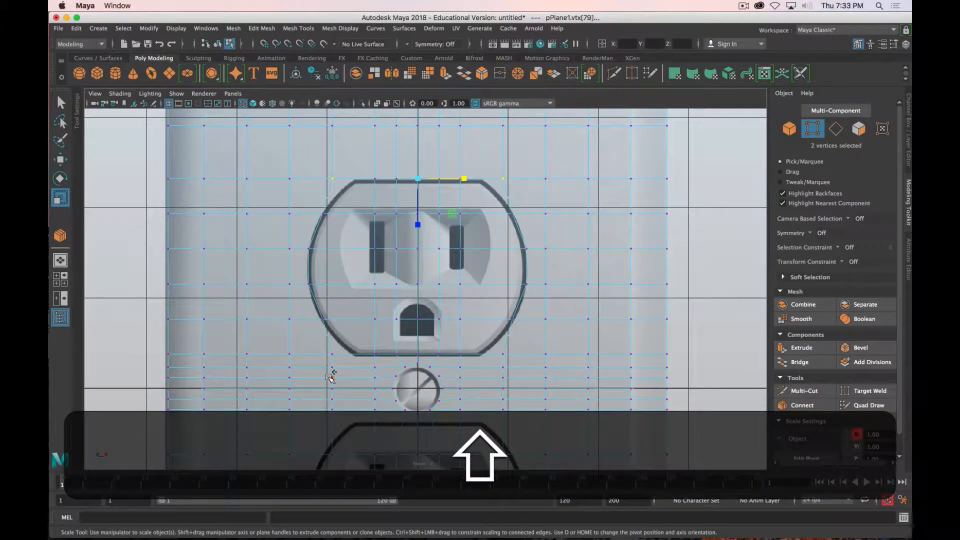
{"action": "left_click_drag", "start_coordinate": [319, 350], "coordinate": [350, 358], "text": "shift"}
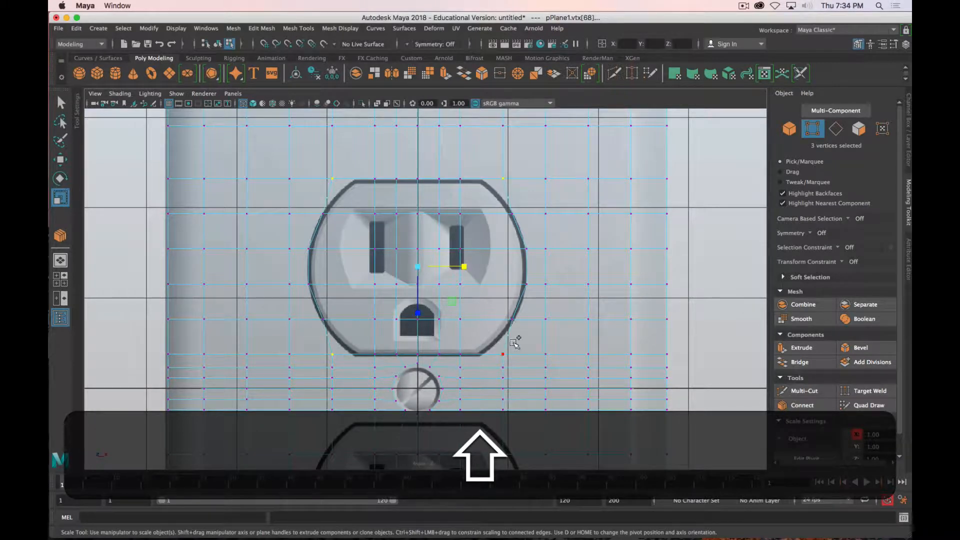
{"action": "left_click_drag", "start_coordinate": [465, 269], "coordinate": [451, 267]}
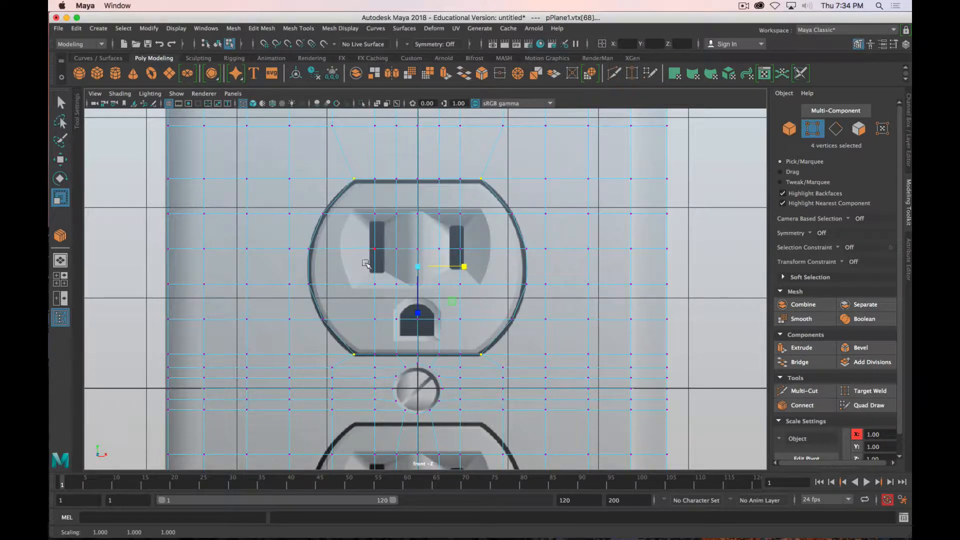
- Select the outer ring of faces inside the upper socket outline in the perspective view
{"action": "key", "text": "space"}
{"action": "key", "text": "space"}
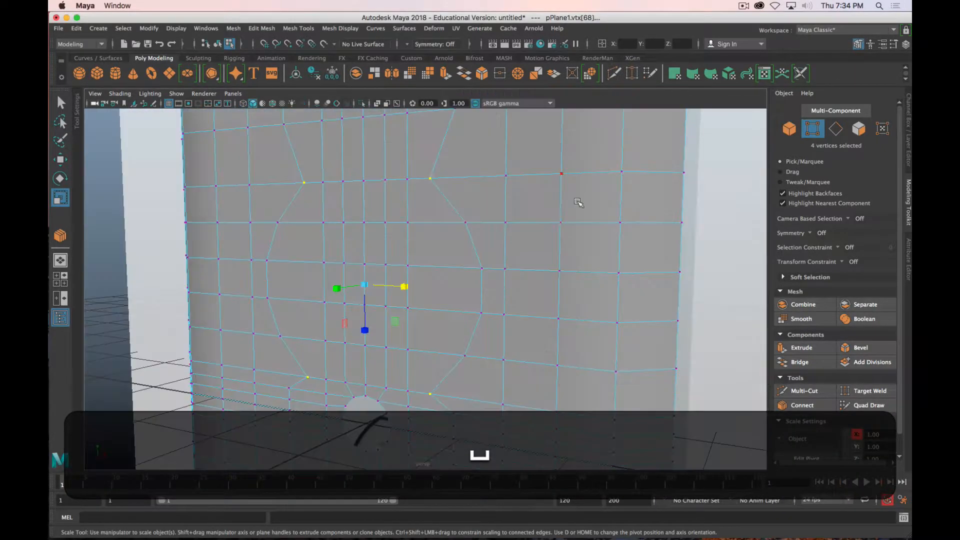
{"action": "right_click_drag", "start_coordinate": [431, 221], "coordinate": [434, 245]}
{"action": "left_click", "coordinate": [435, 210]}
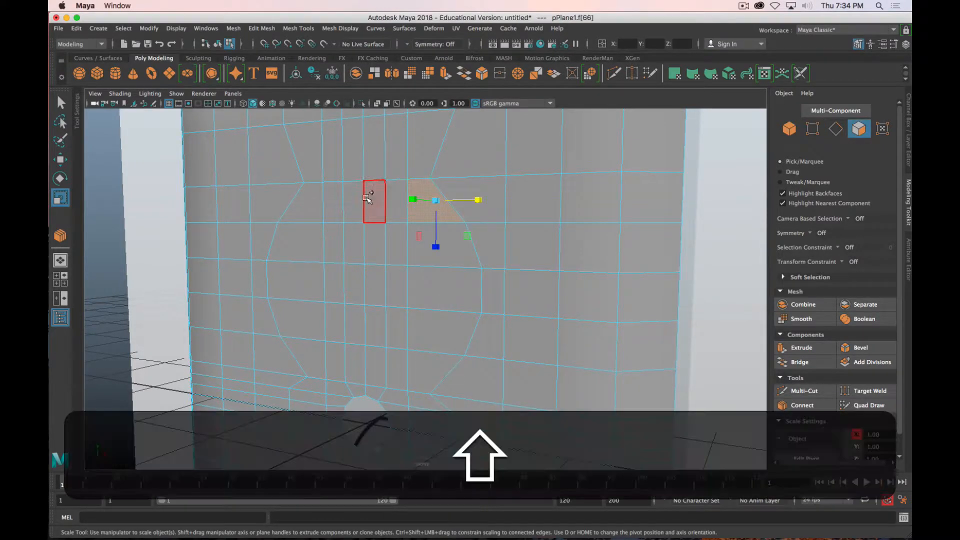
{"action": "double_click", "coordinate": [309, 210], "text": "shift"}
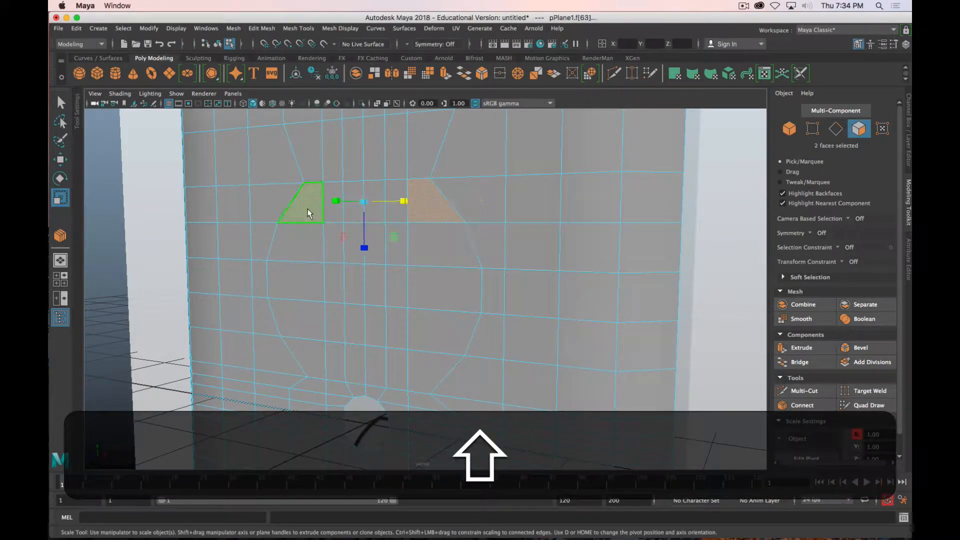
{"action": "double_click", "coordinate": [305, 353], "text": "shift"}
{"action": "double_click", "coordinate": [430, 364], "text": "shift"}
{"action": "double_click", "coordinate": [439, 251], "text": "shift"}
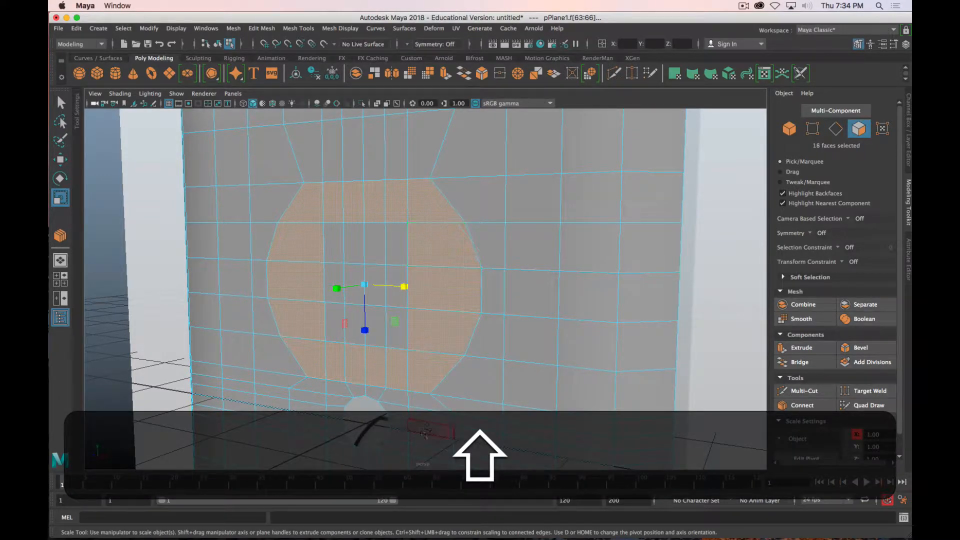
- In the front view, scale the vertex pairs below the socket's corners on the next two edge rows slightly inward in X
{"action": "key", "text": "space"}
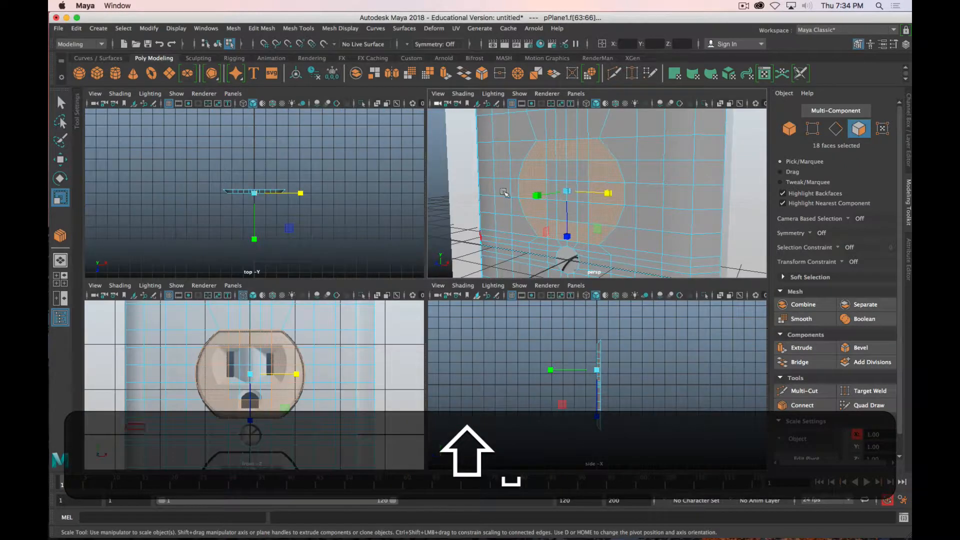
{"action": "key", "text": "space"}
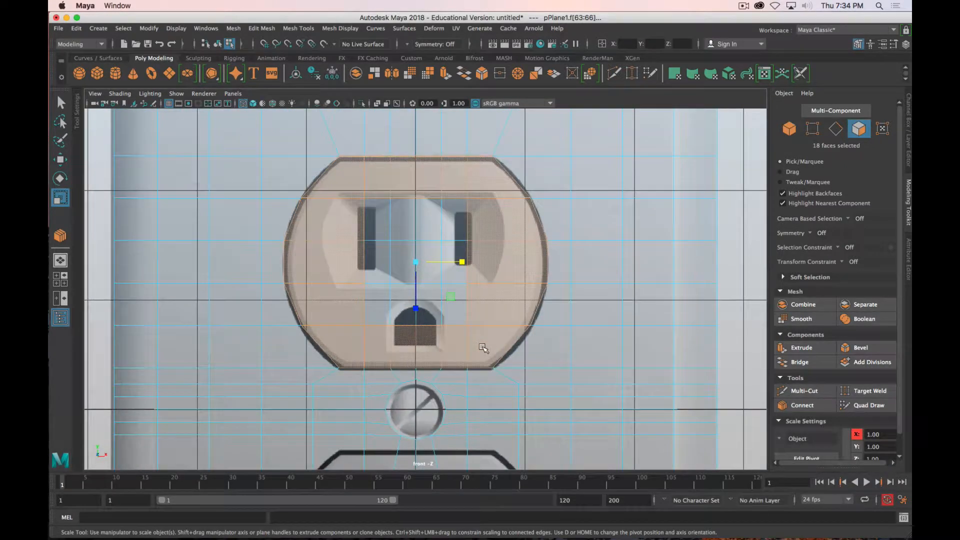
{"action": "middle_click_drag", "start_coordinate": [520, 285], "coordinate": [502, 331], "text": "alt"}
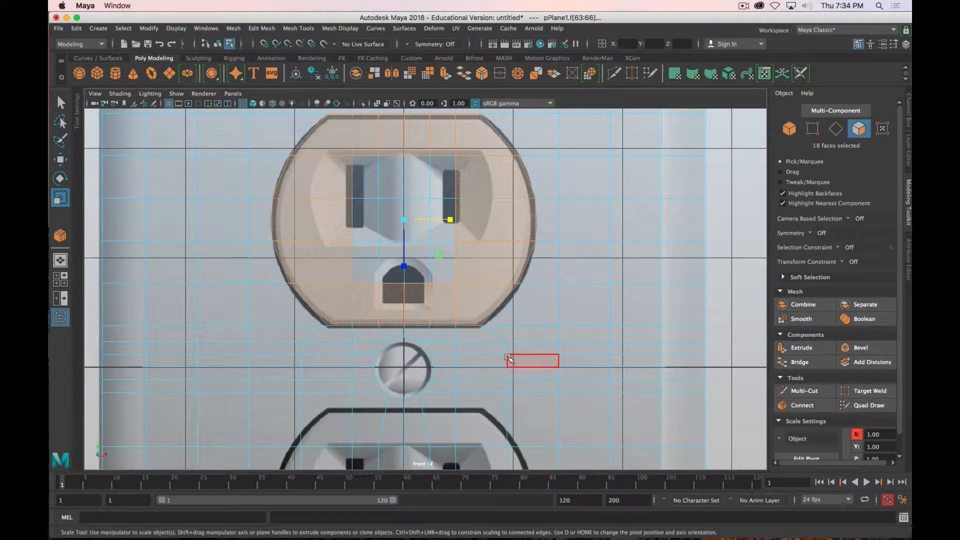
{"action": "key", "text": "w"}
{"action": "right_click_drag", "start_coordinate": [509, 233], "coordinate": [483, 236]}
{"action": "left_click", "coordinate": [507, 342]}
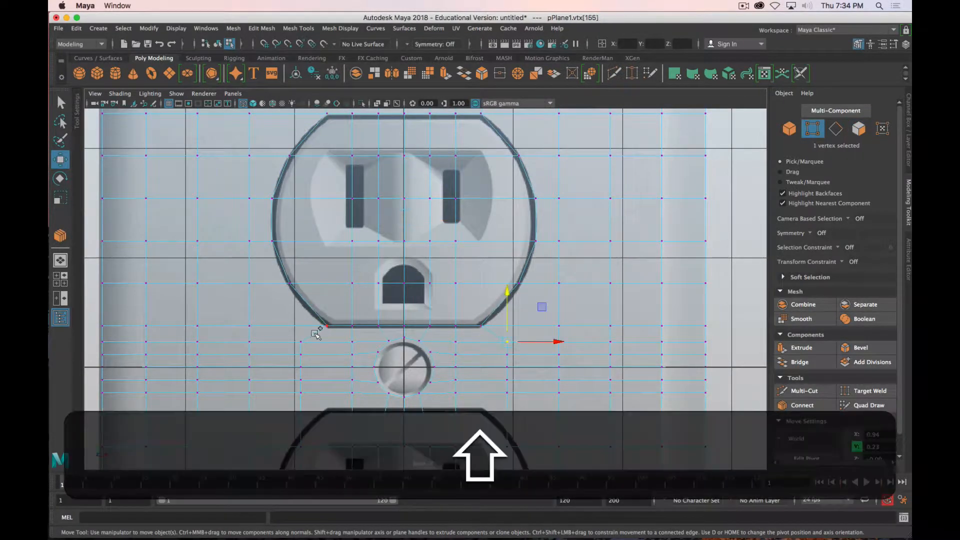
{"action": "left_click", "coordinate": [300, 341], "text": "shift"}
{"action": "key", "text": "r"}
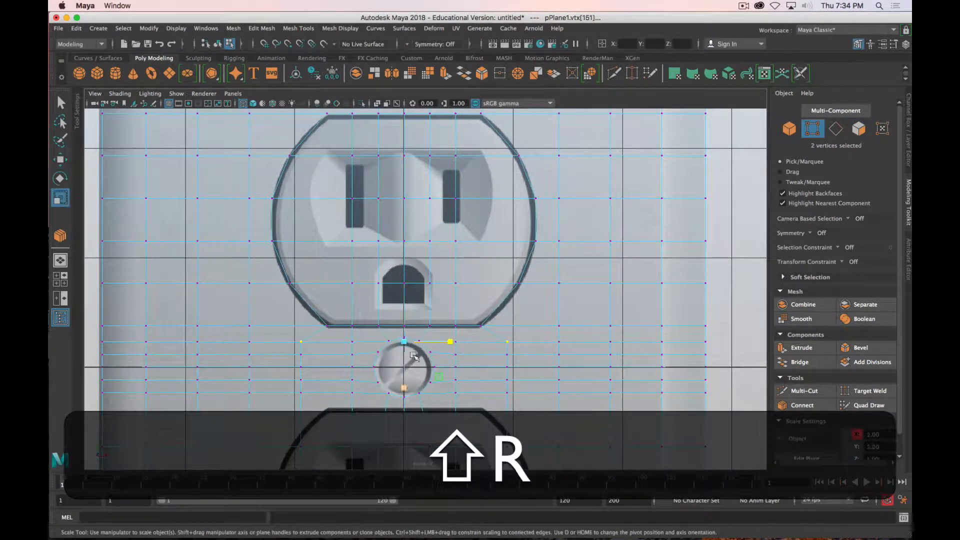
{"action": "left_click_drag", "start_coordinate": [451, 341], "coordinate": [466, 349]}
{"action": "left_click", "coordinate": [506, 354]}
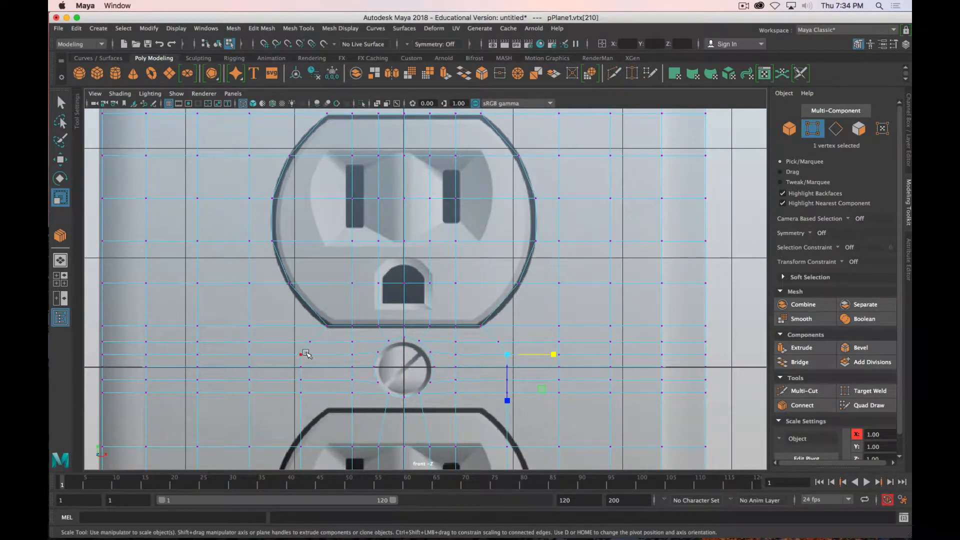
{"action": "left_click", "coordinate": [301, 354], "text": "shift"}
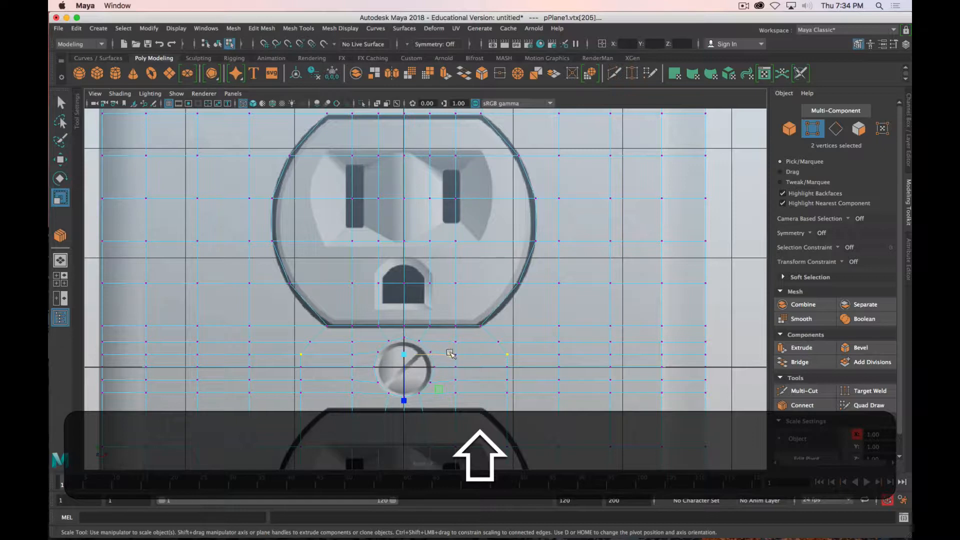
{"action": "left_click_drag", "start_coordinate": [451, 354], "coordinate": [448, 354]}
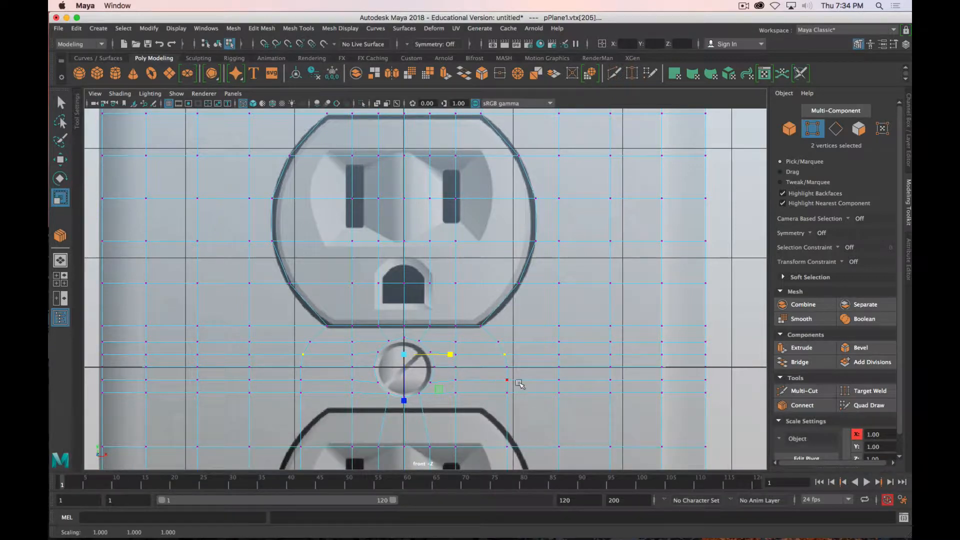
- Scale the vertex pair on the edge row above the socket's top corners inward in X to about 0.95
{"action": "middle_click_drag", "start_coordinate": [523, 315], "coordinate": [518, 492], "text": "alt"}
{"action": "left_click", "coordinate": [501, 220]}
{"action": "left_click", "coordinate": [295, 220], "text": "shift"}
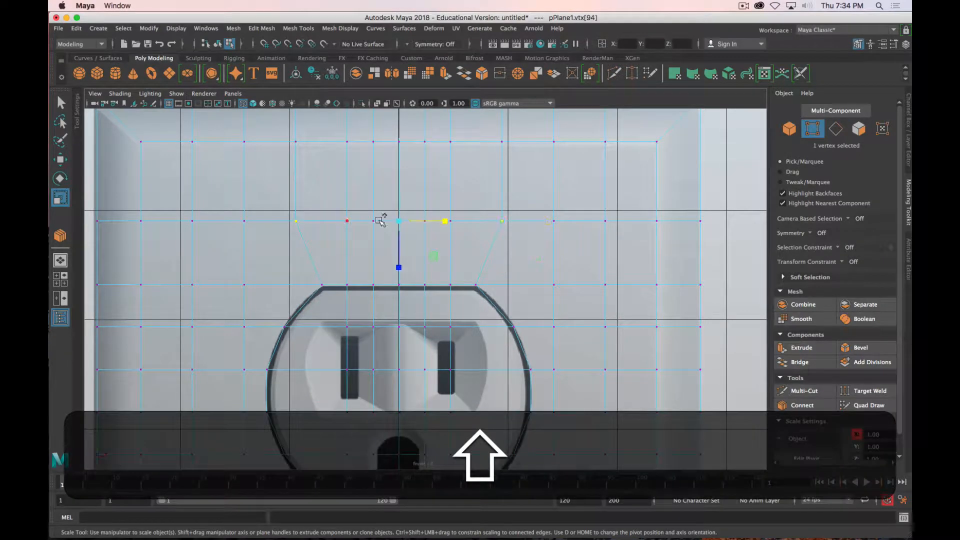
{"action": "left_click_drag", "start_coordinate": [460, 222], "coordinate": [444, 223]}
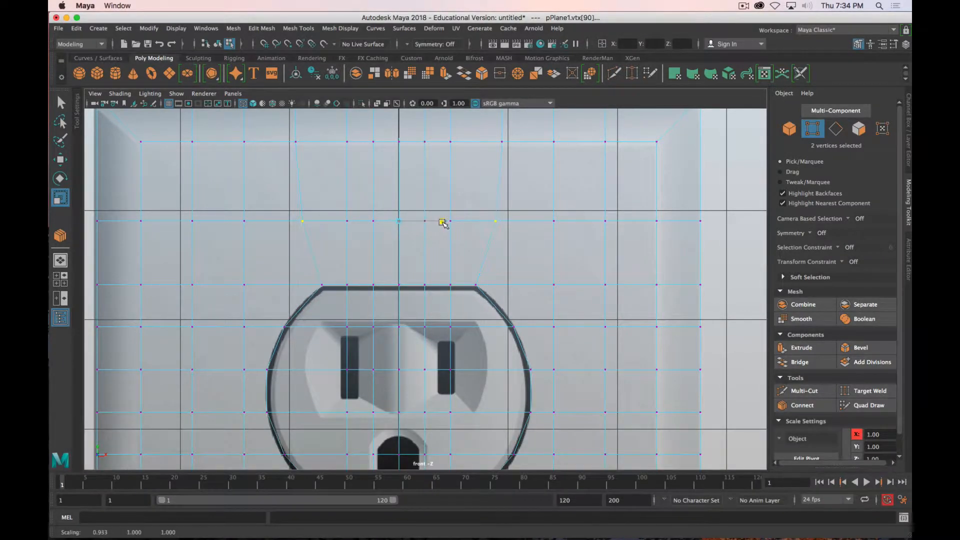
- Extend the existing face selection with the inner faces so that it covers the whole upper socket shape
{"action": "middle_click_drag", "start_coordinate": [446, 420], "coordinate": [481, 276], "text": "alt"}
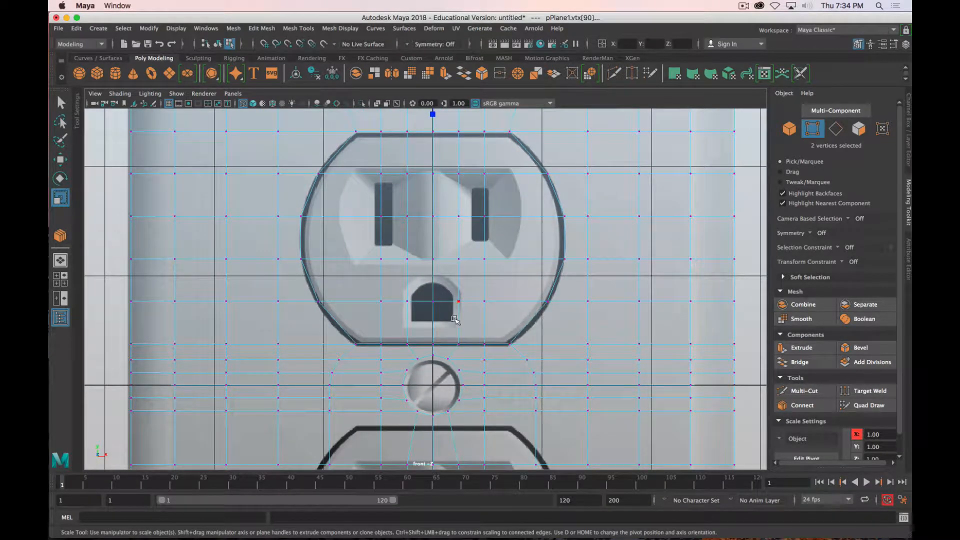
{"action": "middle_click_drag", "start_coordinate": [403, 305], "coordinate": [403, 301], "text": "alt"}
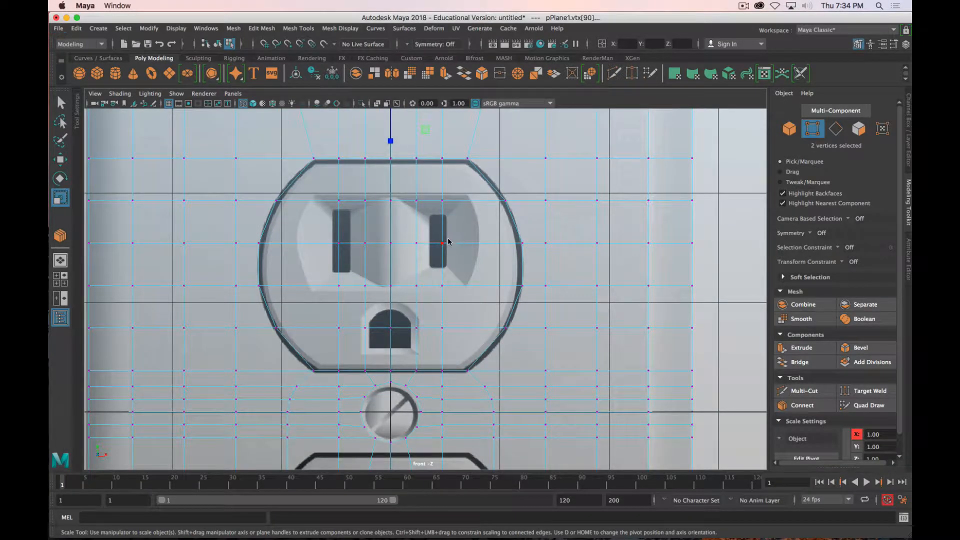
{"action": "right_click_drag", "start_coordinate": [448, 239], "coordinate": [447, 261]}
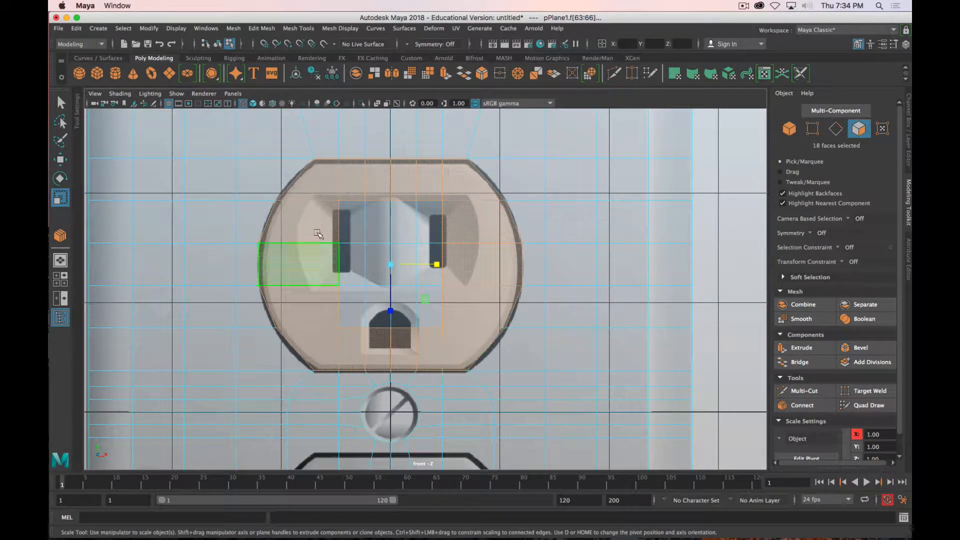
{"action": "left_click", "coordinate": [356, 217], "text": "shift"}
{"action": "left_click", "coordinate": [375, 219], "text": "shift"}
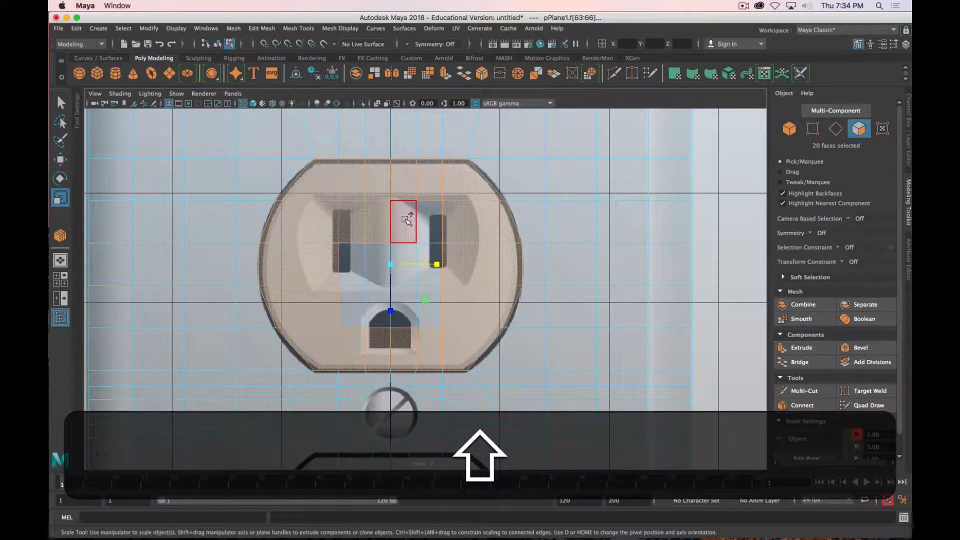
{"action": "left_click", "coordinate": [406, 219], "text": "shift"}
{"action": "left_click", "coordinate": [430, 223], "text": "shift"}
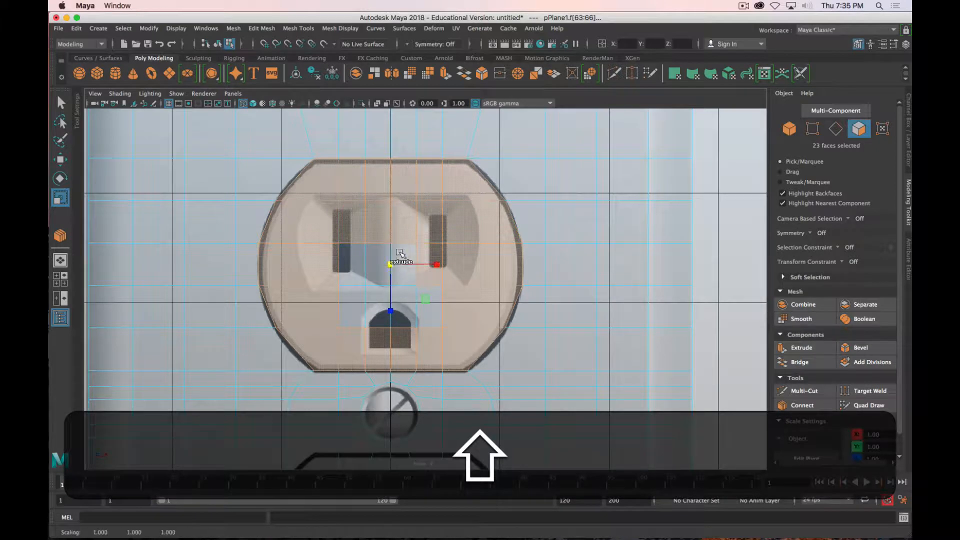
{"action": "key", "text": "z"}
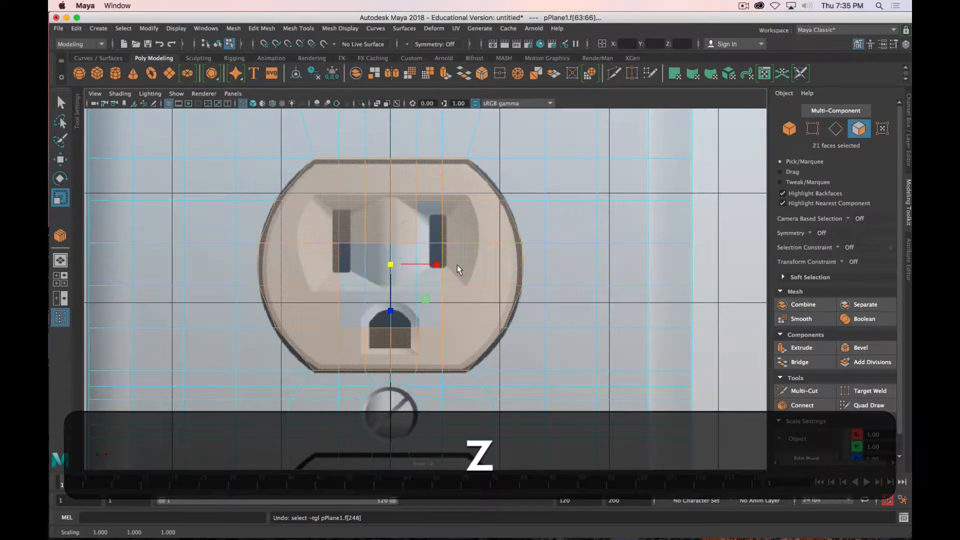
{"action": "key", "text": "shift+z"}
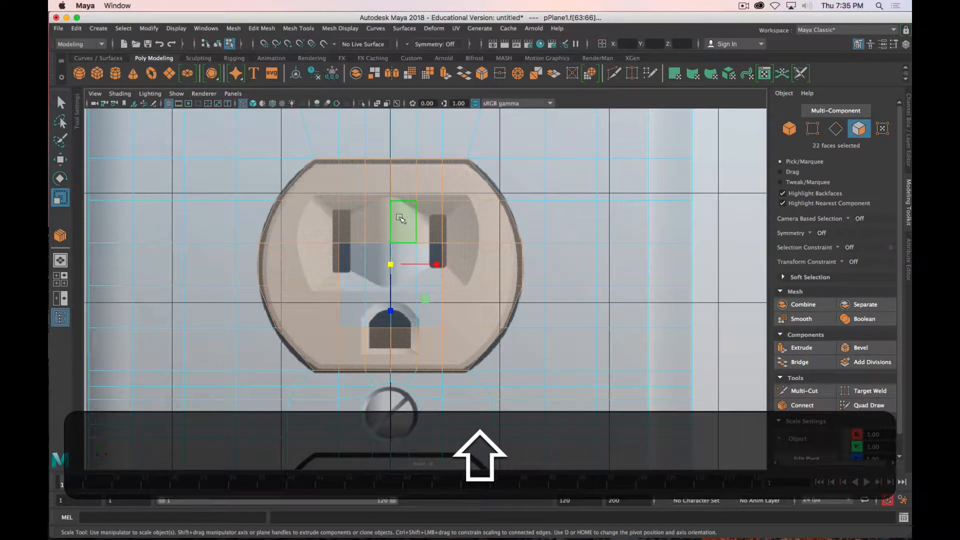
{"action": "key", "text": "shift+q"}
{"action": "left_click", "coordinate": [409, 302], "text": "shift"}
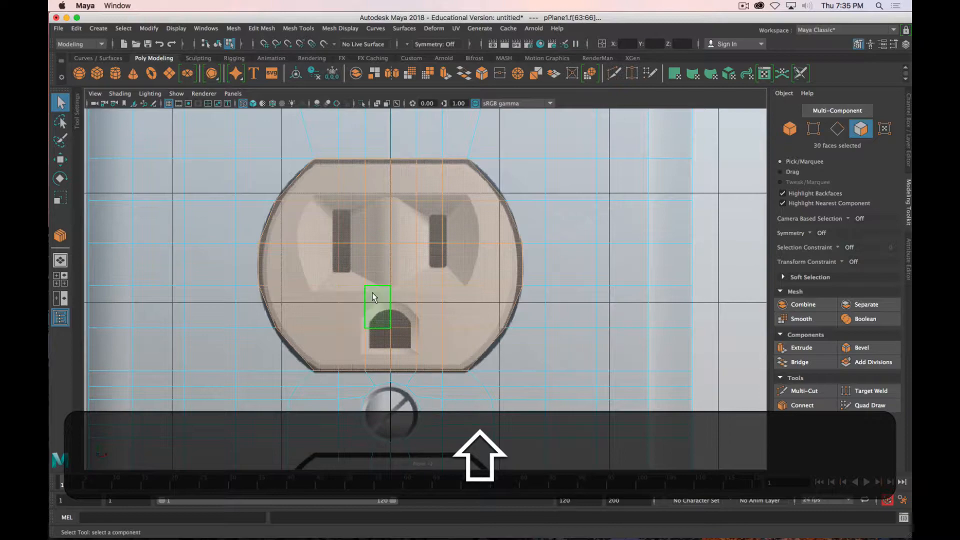
- Delete the selected faces inside the upper socket outline to open the socket hole in the plate
{"action": "key", "text": "shift+Delete"}
{"action": "key", "text": "space"}
{"action": "key", "text": "space"}
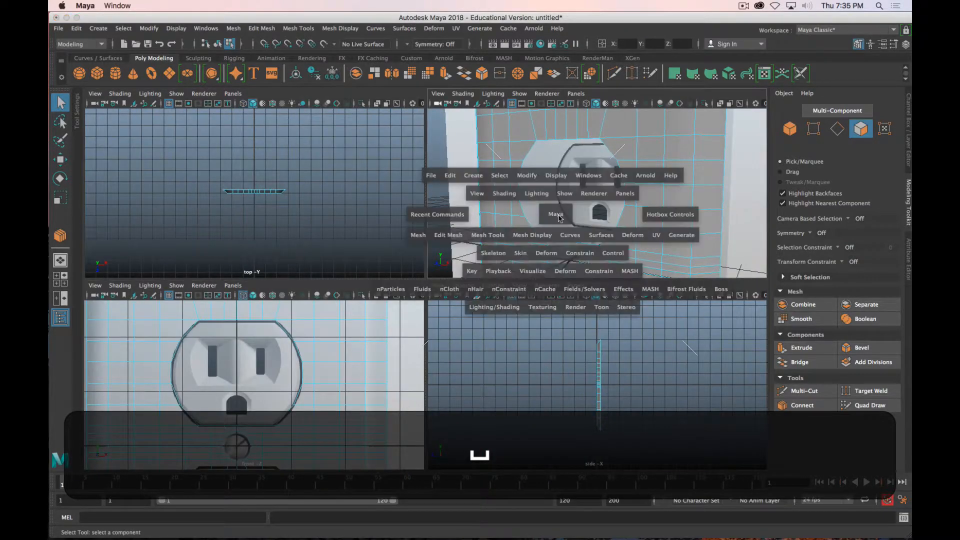
{"action": "scroll", "coordinate": [562, 224], "scroll_direction": "up", "scroll_amount": 5}
{"action": "left_click_drag", "start_coordinate": [517, 278], "coordinate": [518, 187], "text": "alt"}
{"action": "key", "text": "space"}
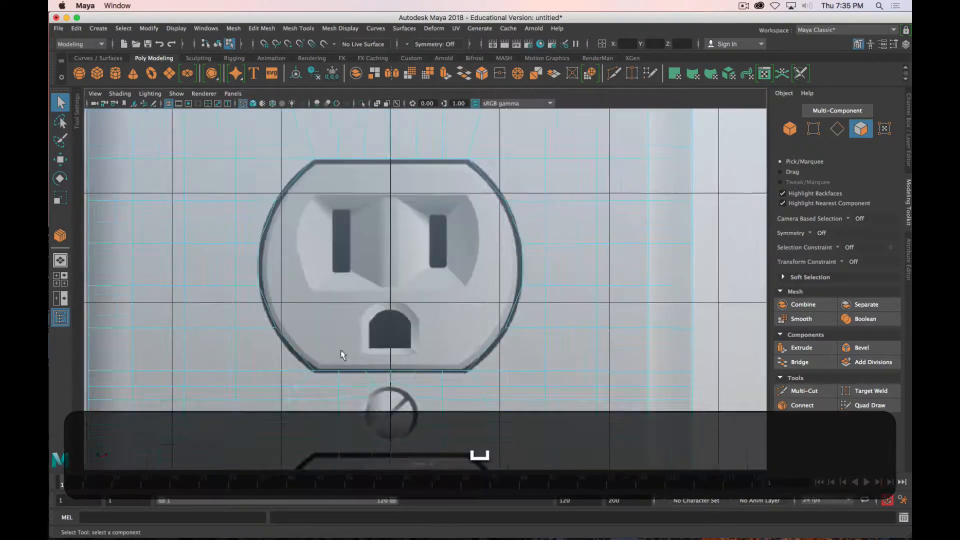
- In the front view, extrude the border edge loop of the upper socket hole with an offset of 0.03
{"action": "key", "text": "space"}
{"action": "right_click_drag", "start_coordinate": [529, 223], "coordinate": [528, 205]}
{"action": "double_click", "coordinate": [524, 212]}
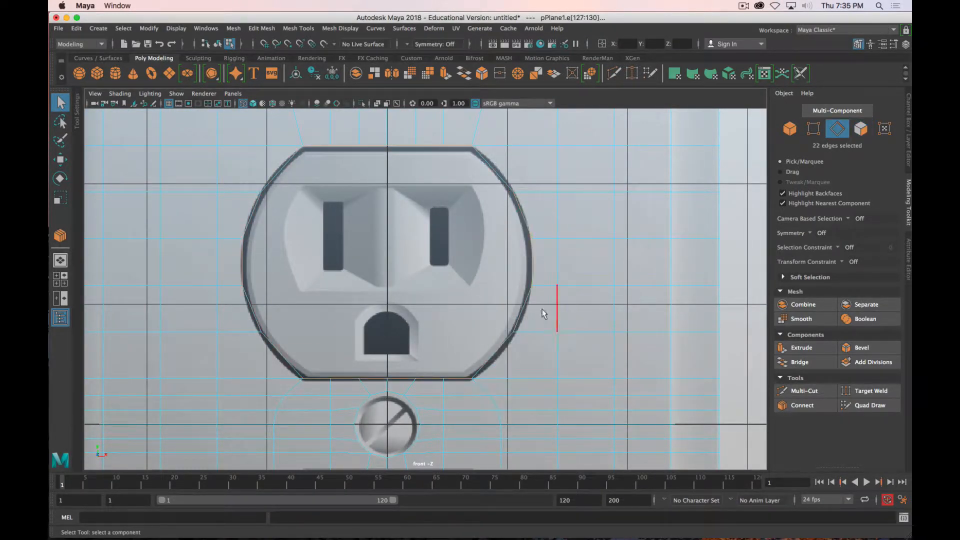
{"action": "right_click", "coordinate": [527, 223], "text": "shift"}
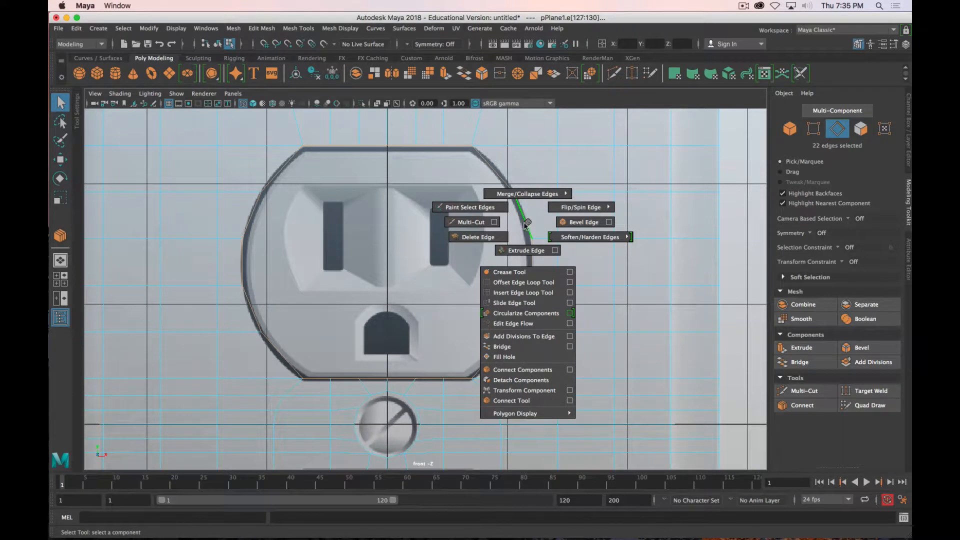
{"action": "left_click", "coordinate": [519, 252]}
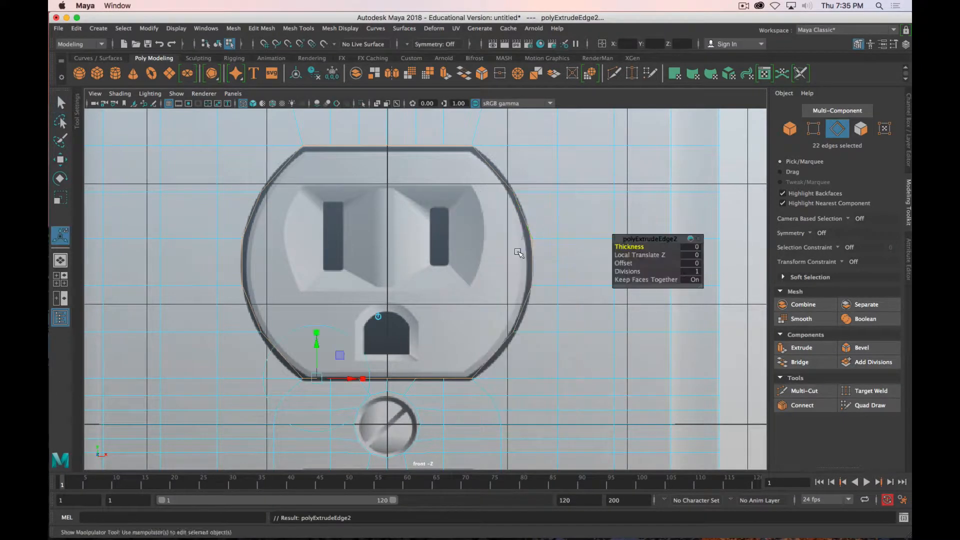
{"action": "left_click_drag", "start_coordinate": [629, 262], "coordinate": [590, 283]}
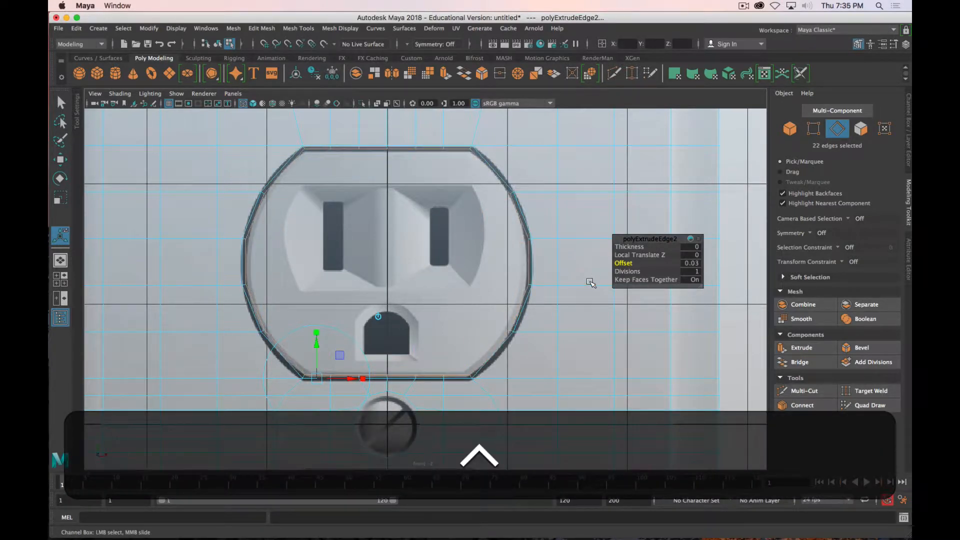
- Examine the extruded border of the socket hole and the plate's lower half in the perspective view
{"action": "key", "text": "ctrl+space"}
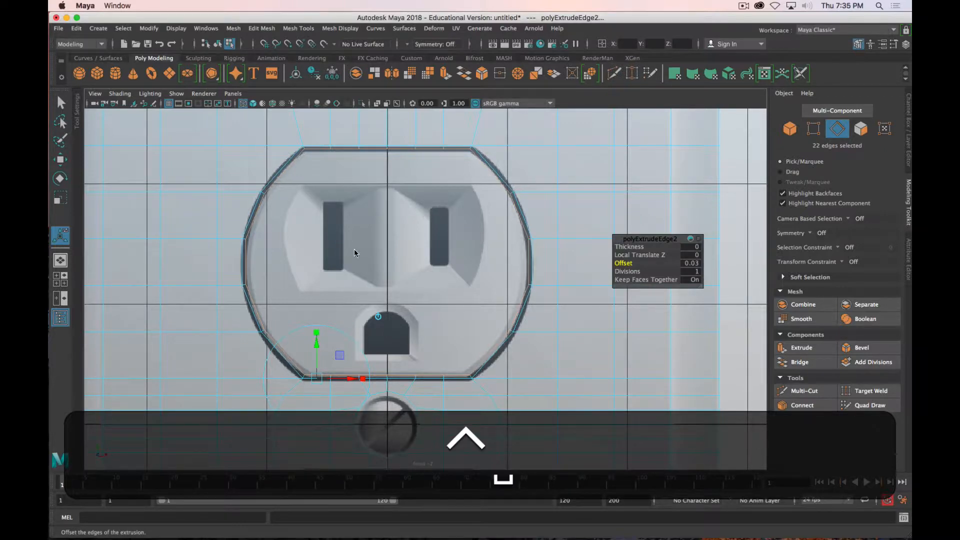
{"action": "key", "text": "space"}
{"action": "key", "text": "space"}
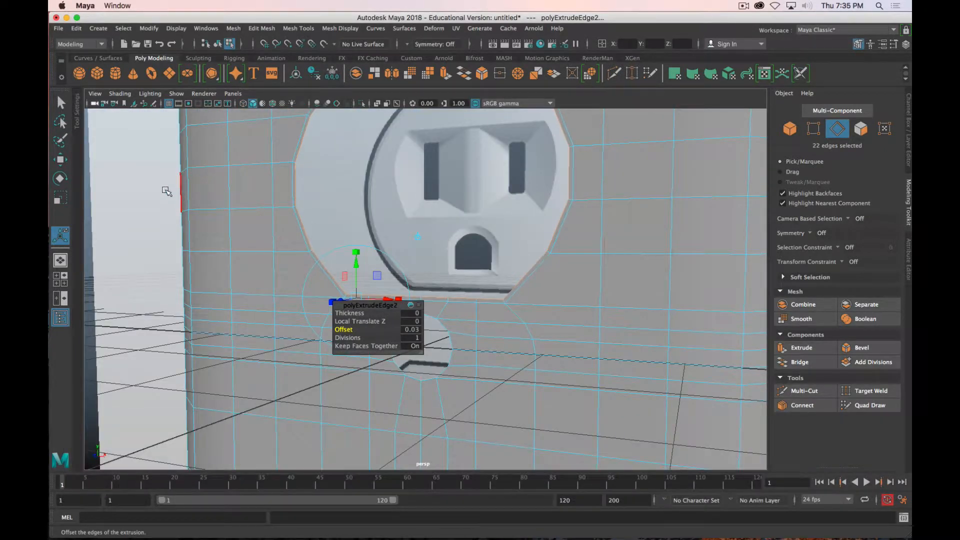
{"action": "left_click_drag", "start_coordinate": [166, 192], "coordinate": [430, 132], "text": "alt"}
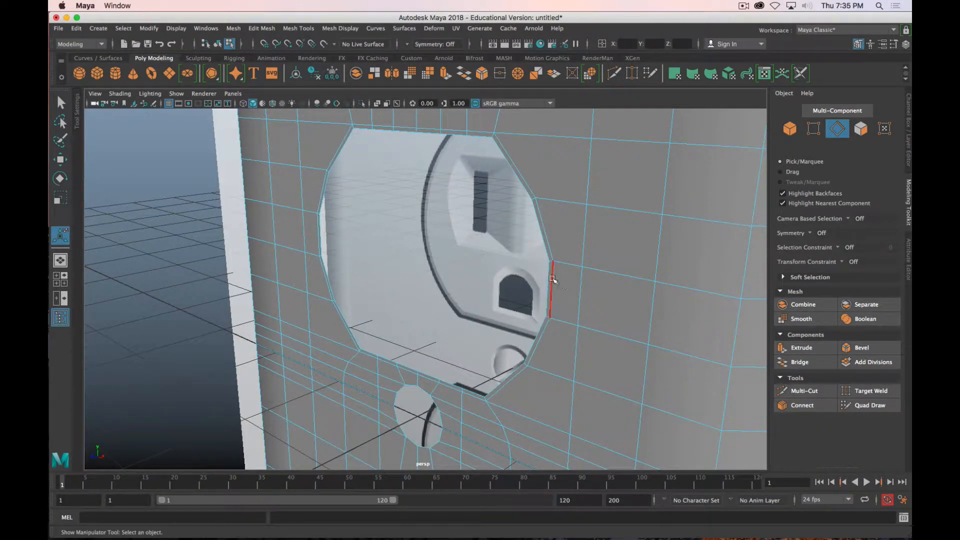
{"action": "middle_click_drag", "start_coordinate": [422, 433], "coordinate": [460, 286], "text": "alt"}
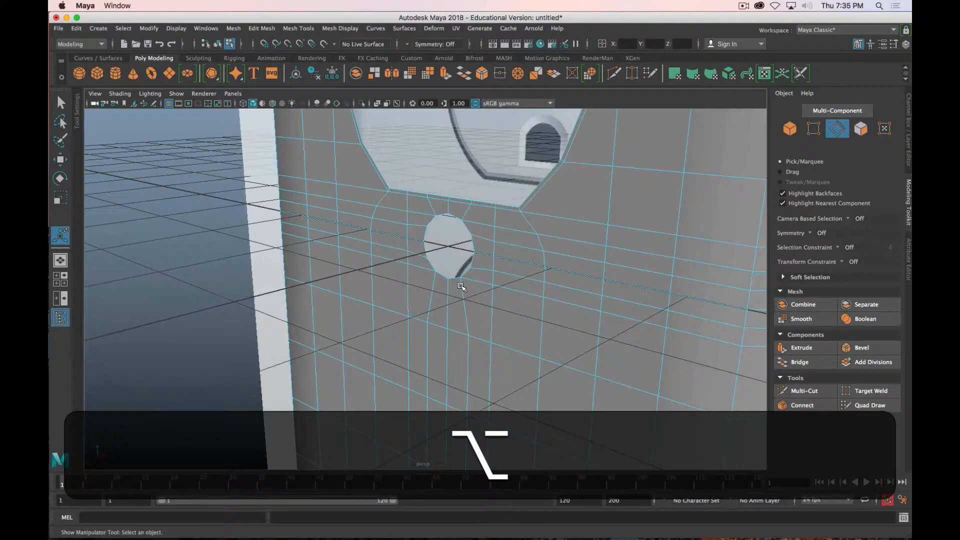
{"action": "scroll", "coordinate": [460, 286], "scroll_direction": "down", "scroll_amount": 6}
{"action": "left_click_drag", "start_coordinate": [454, 342], "coordinate": [476, 316], "text": "alt"}
{"action": "middle_click_drag", "start_coordinate": [434, 376], "coordinate": [479, 269], "text": "alt"}
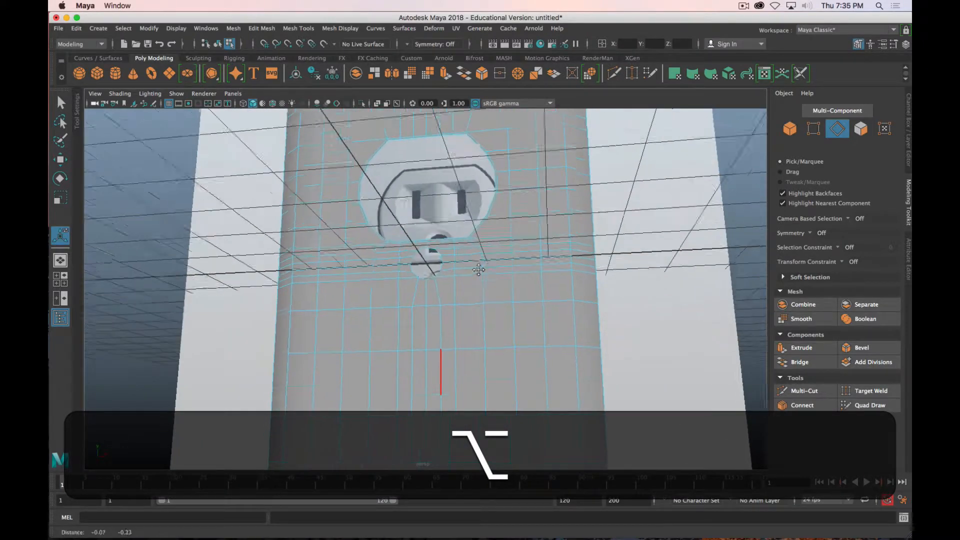
{"action": "mouse_move", "coordinate": [478, 269]}
{"action": "left_mouse_down", "text": "alt"}
{"action": "mouse_move", "coordinate": [509, 261]}
{"action": "mouse_move", "coordinate": [475, 267]}
{"action": "left_mouse_up", "text": "alt"}
- In the front view, select and delete all faces of the plate below the horizontal center line
{"action": "key", "text": "space"}
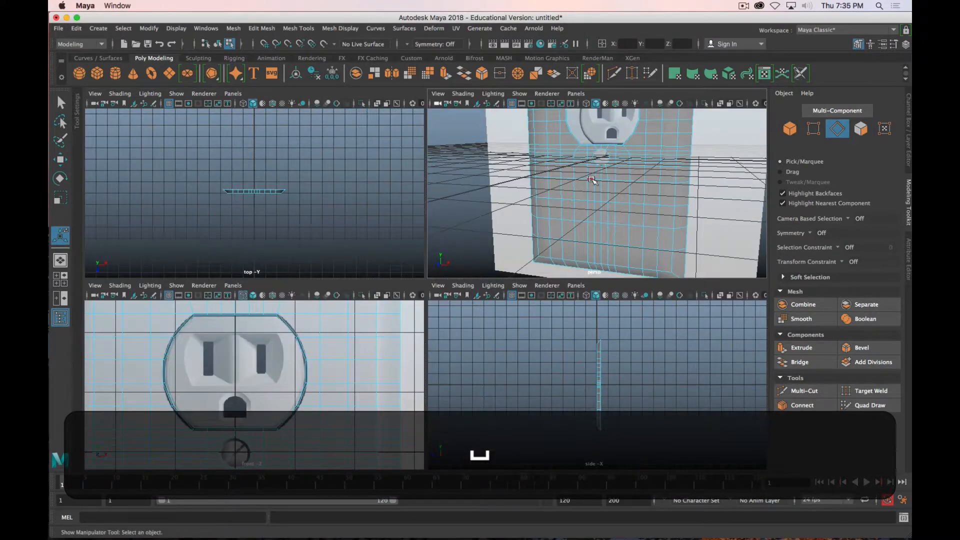
{"action": "key", "text": "space"}
{"action": "middle_click_drag", "start_coordinate": [499, 297], "coordinate": [520, 261], "text": "alt"}
{"action": "key", "text": "space"}
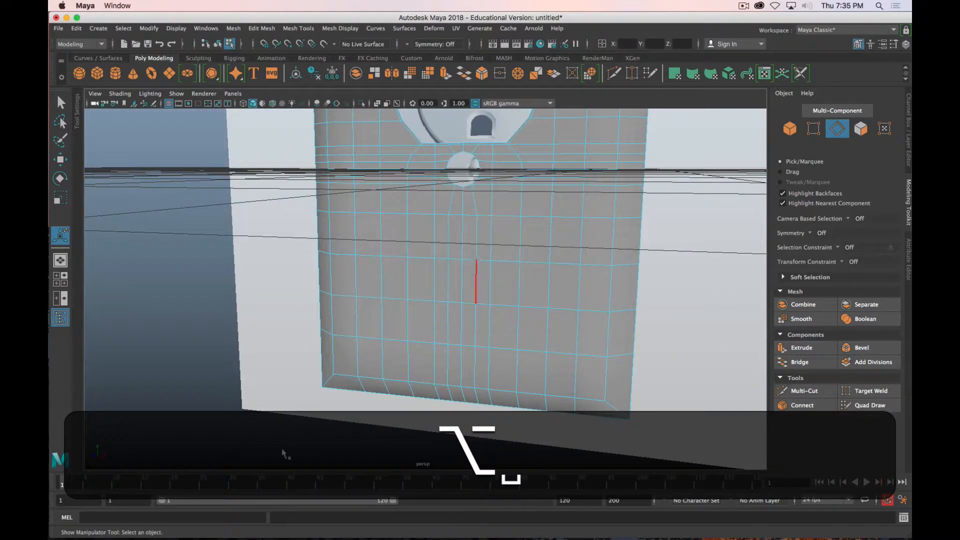
{"action": "key", "text": "space"}
{"action": "scroll", "coordinate": [411, 368], "scroll_direction": "down", "scroll_amount": 5}
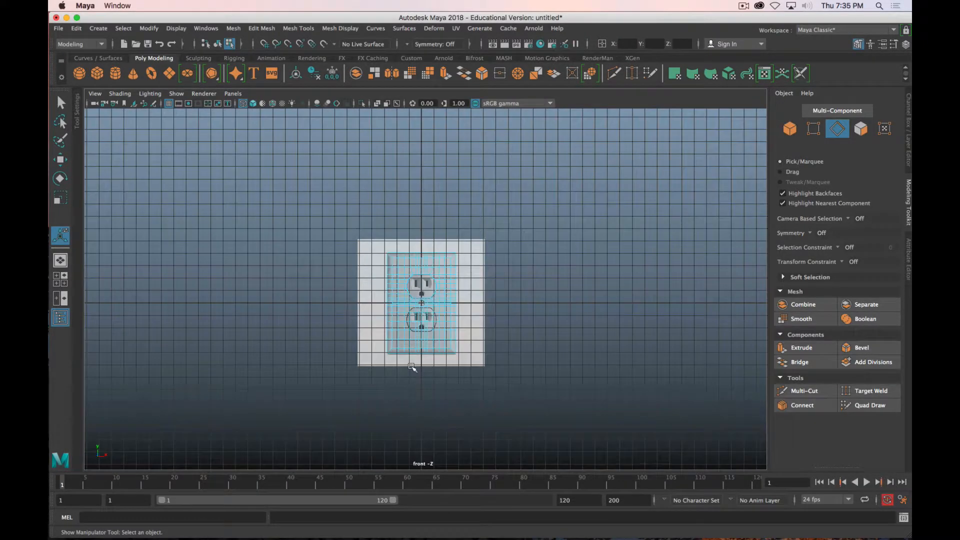
{"action": "scroll", "coordinate": [412, 367], "scroll_direction": "up", "scroll_amount": 8, "text": "alt"}
{"action": "middle_click_drag", "start_coordinate": [425, 320], "coordinate": [456, 227], "text": "alt"}
{"action": "right_click_drag", "start_coordinate": [494, 234], "coordinate": [496, 261]}
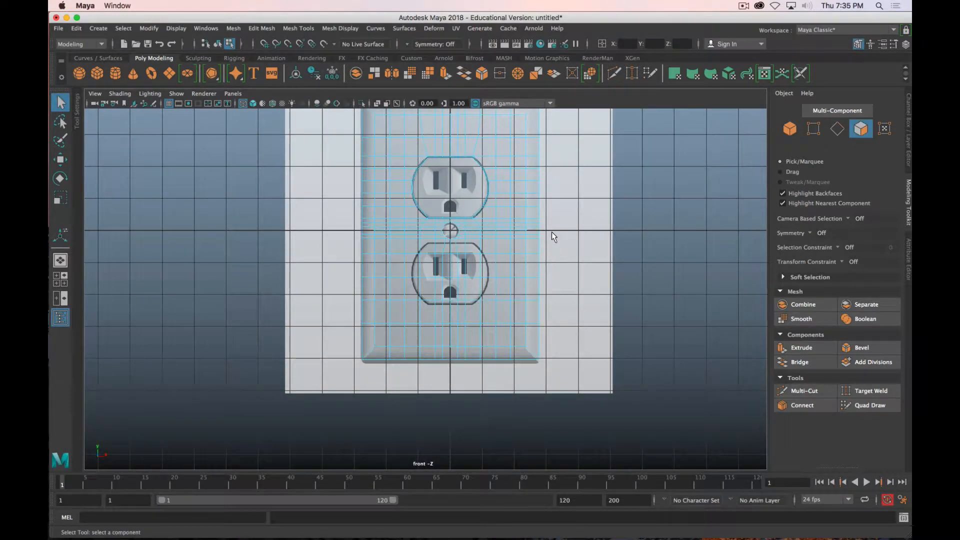
{"action": "left_click_drag", "start_coordinate": [551, 232], "coordinate": [350, 351]}
{"action": "left_click_drag", "start_coordinate": [302, 382], "coordinate": [303, 381]}
{"action": "key", "text": "BackSpace"}
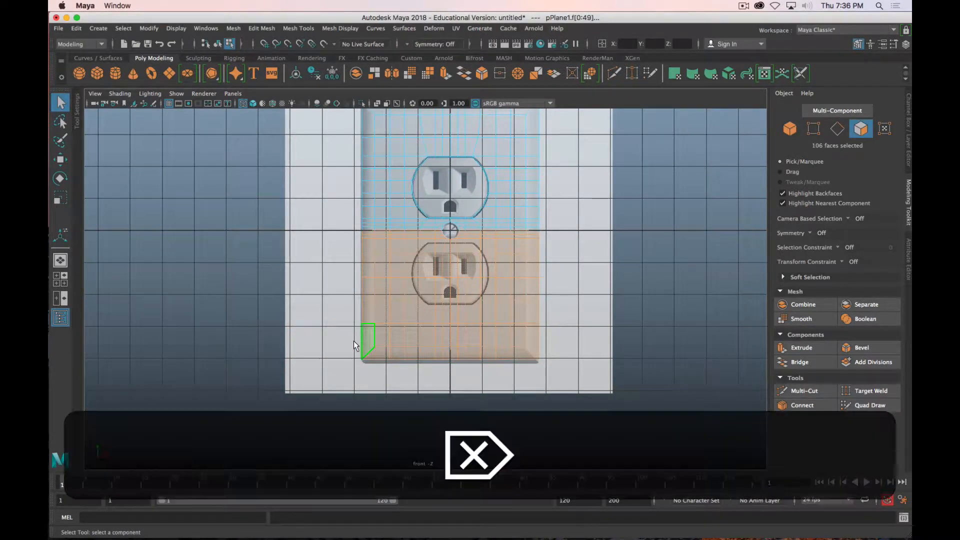
- Mirror the plate object across the world Y axis in the negative direction, combining it with the original and merging border vertices
{"action": "middle_click_drag", "start_coordinate": [449, 312], "coordinate": [441, 350], "text": "alt"}
{"action": "scroll", "coordinate": [491, 308], "scroll_direction": "down", "scroll_amount": 4}
{"action": "scroll", "coordinate": [500, 303], "scroll_direction": "up", "scroll_amount": 10}
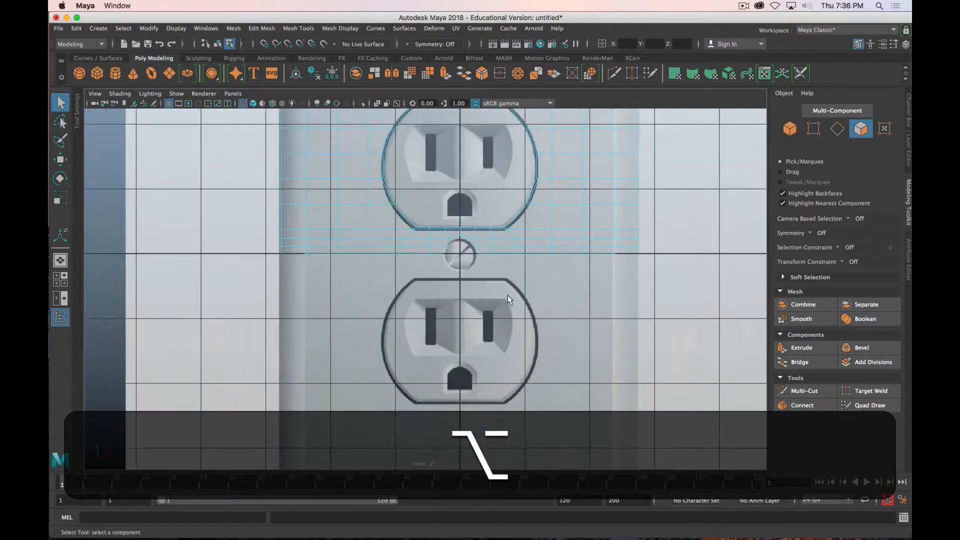
{"action": "middle_click_drag", "start_coordinate": [528, 272], "coordinate": [499, 360], "text": "alt"}
{"action": "left_click", "coordinate": [496, 311]}
{"action": "right_click_drag", "start_coordinate": [538, 210], "coordinate": [580, 196]}
{"action": "left_click_drag", "start_coordinate": [543, 223], "coordinate": [511, 229], "text": "alt"}
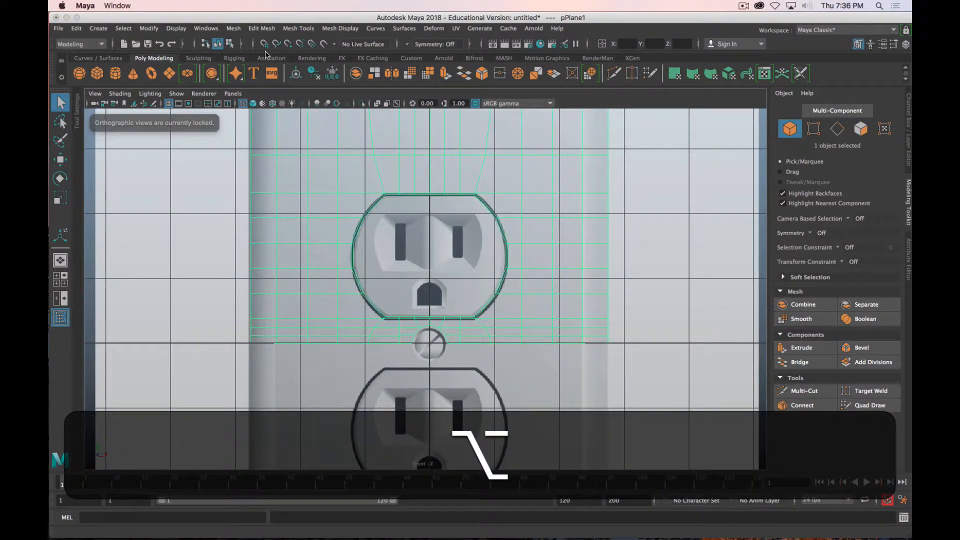
{"action": "key", "text": "space"}
{"action": "key", "text": "space"}
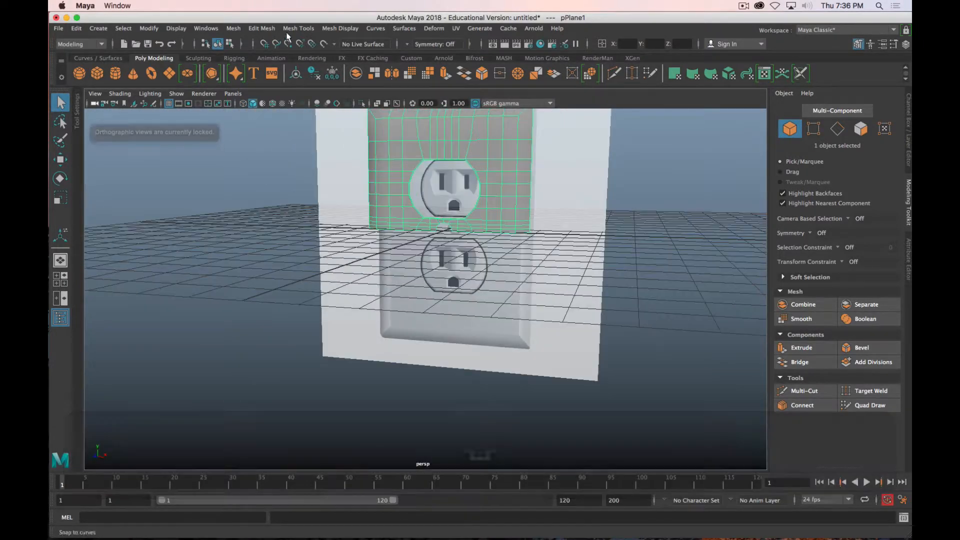
{"action": "left_click", "coordinate": [239, 30]}
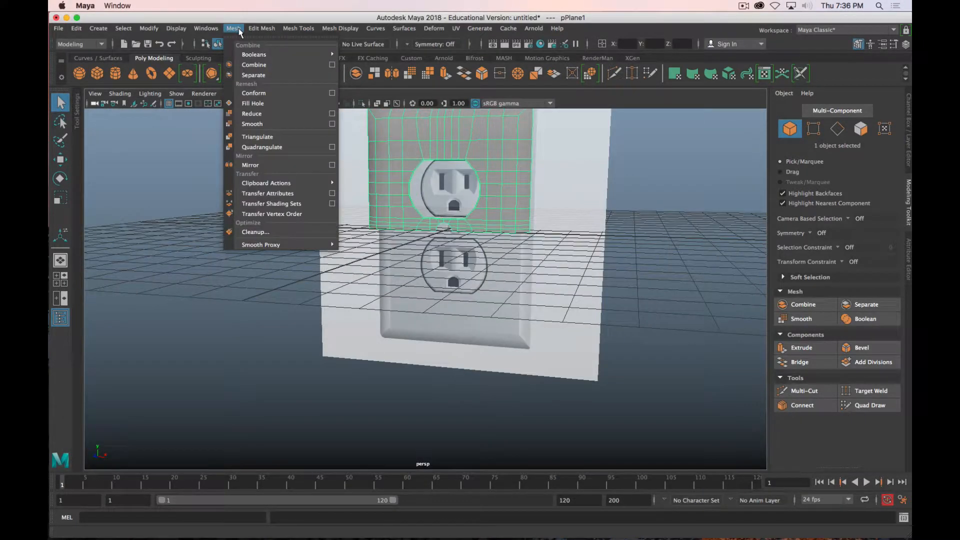
{"action": "left_click", "coordinate": [331, 165]}
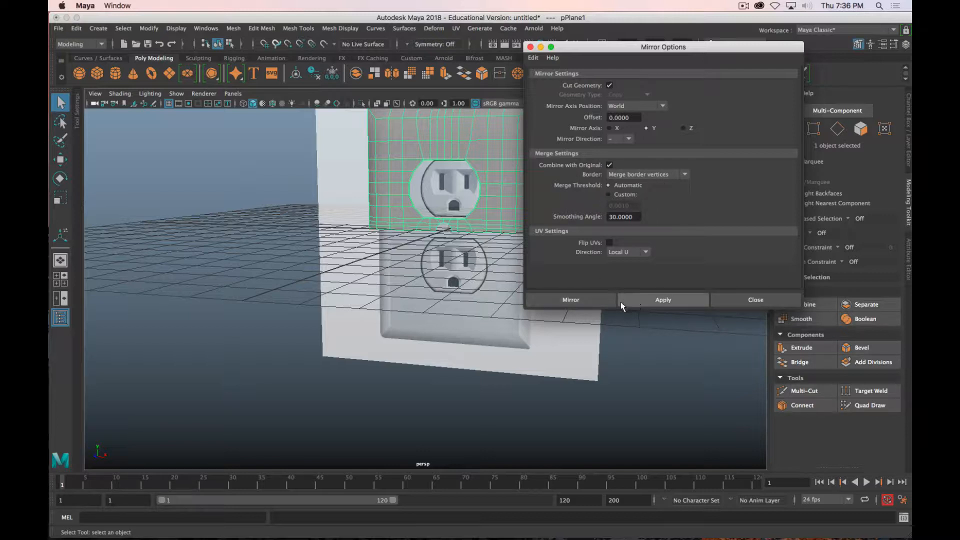
{"action": "left_click", "coordinate": [591, 300]}
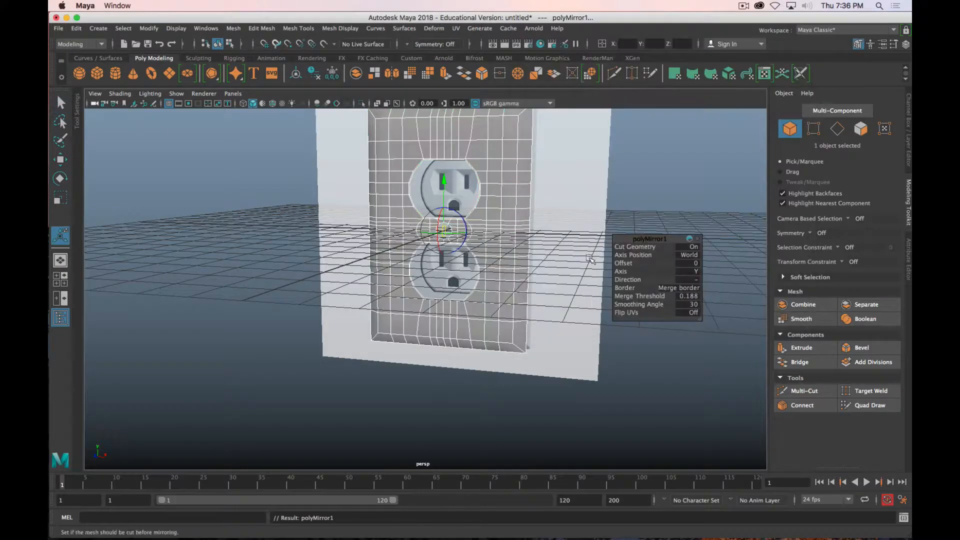
- Leave the mirror manipulator and deselect the mirrored plate in the perspective view
{"action": "left_click_drag", "start_coordinate": [530, 215], "coordinate": [575, 186], "text": "alt"}
{"action": "key", "text": "space"}
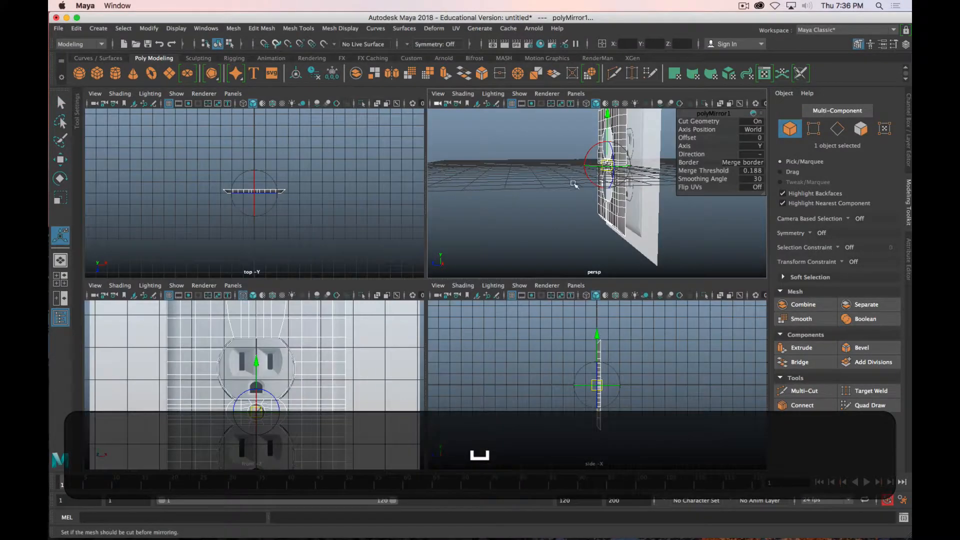
{"action": "key", "text": "space"}
{"action": "scroll", "coordinate": [575, 185], "scroll_direction": "down", "scroll_amount": 4}
{"action": "left_click_drag", "start_coordinate": [401, 221], "coordinate": [448, 230], "text": "alt"}
{"action": "right_click_drag", "start_coordinate": [483, 227], "coordinate": [497, 205]}
{"action": "left_click", "coordinate": [510, 245]}
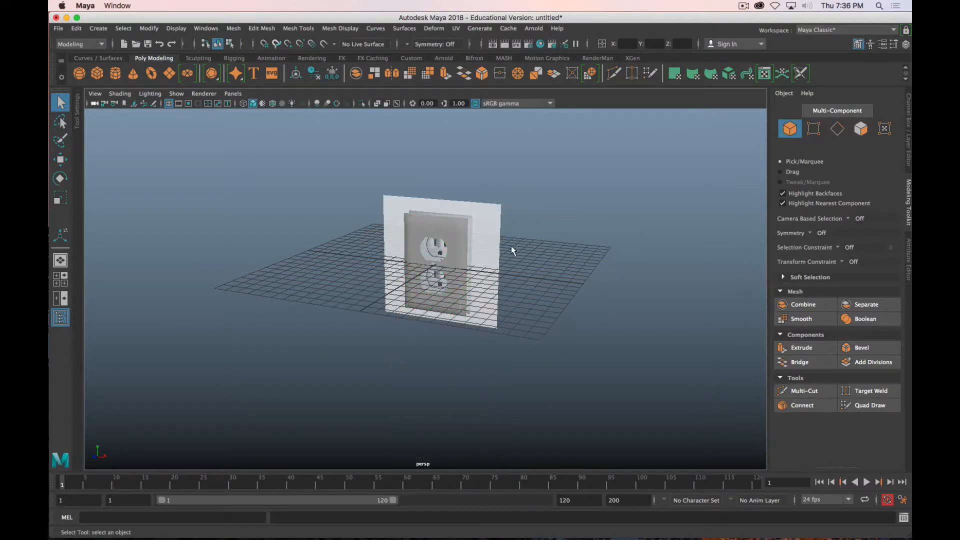
- Hide the reference image layer (layer1) and the grid in the perspective view
{"action": "left_click_drag", "start_coordinate": [467, 239], "coordinate": [452, 220], "text": "alt"}
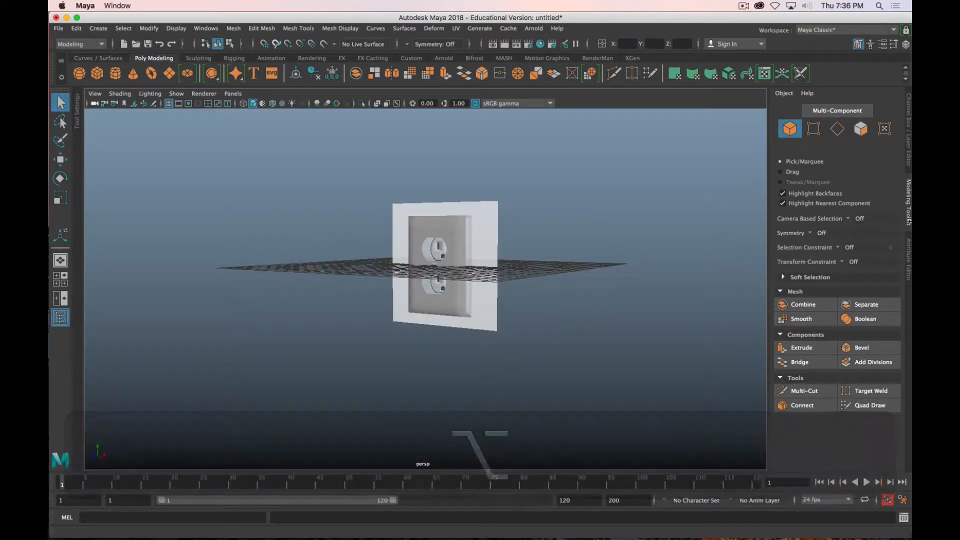
{"action": "left_click", "coordinate": [909, 155]}
{"action": "scroll", "coordinate": [595, 289], "scroll_direction": "down", "scroll_amount": 4}
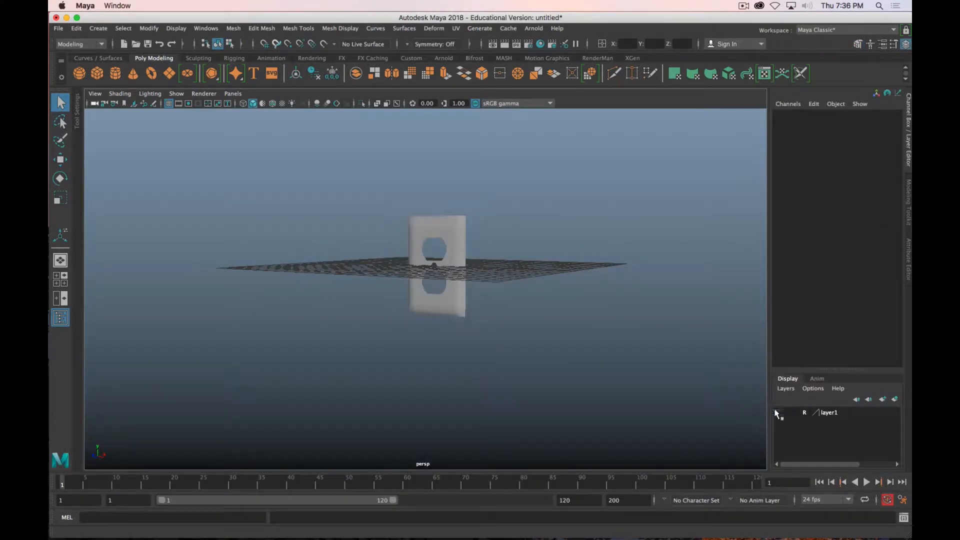
{"action": "scroll", "coordinate": [565, 275], "scroll_direction": "up", "scroll_amount": 5}
{"action": "left_click_drag", "start_coordinate": [539, 262], "coordinate": [508, 240], "text": "alt"}
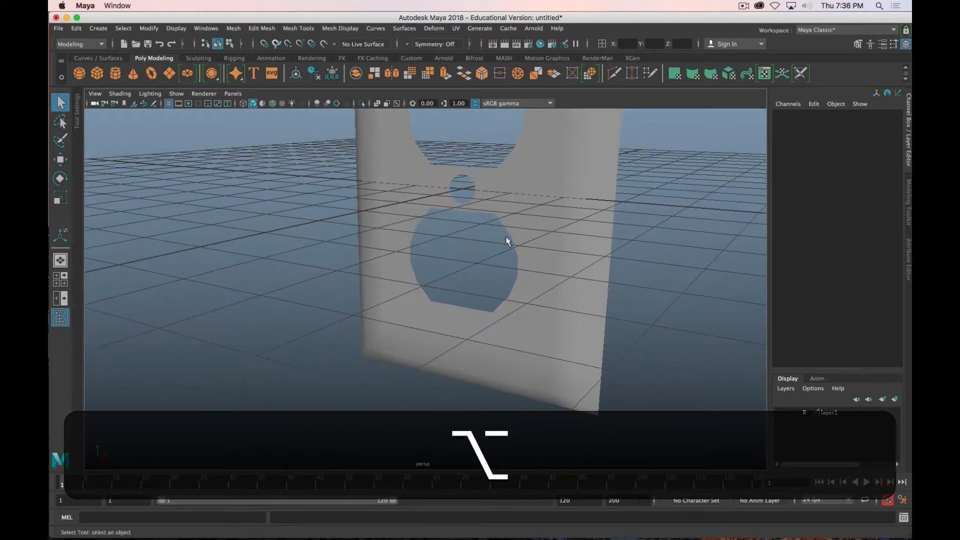
{"action": "left_click", "coordinate": [169, 104]}
- Select the plate and preview it with smooth mesh display to examine its rounded edges and holes
{"action": "mouse_move", "coordinate": [524, 301]}
{"action": "left_mouse_down", "text": "alt"}
{"action": "mouse_move", "coordinate": [531, 293]}
{"action": "mouse_move", "coordinate": [506, 294]}
{"action": "left_mouse_up", "text": "alt"}
{"action": "scroll", "coordinate": [505, 295], "scroll_direction": "down", "scroll_amount": 5}
{"action": "middle_click_drag", "start_coordinate": [473, 250], "coordinate": [445, 303], "text": "alt"}
{"action": "left_click", "coordinate": [446, 303]}
{"action": "left_click_drag", "start_coordinate": [445, 303], "coordinate": [469, 227], "text": "alt"}
{"action": "key", "text": "alt+3"}
{"action": "scroll", "coordinate": [468, 232], "scroll_direction": "up", "scroll_amount": 3}
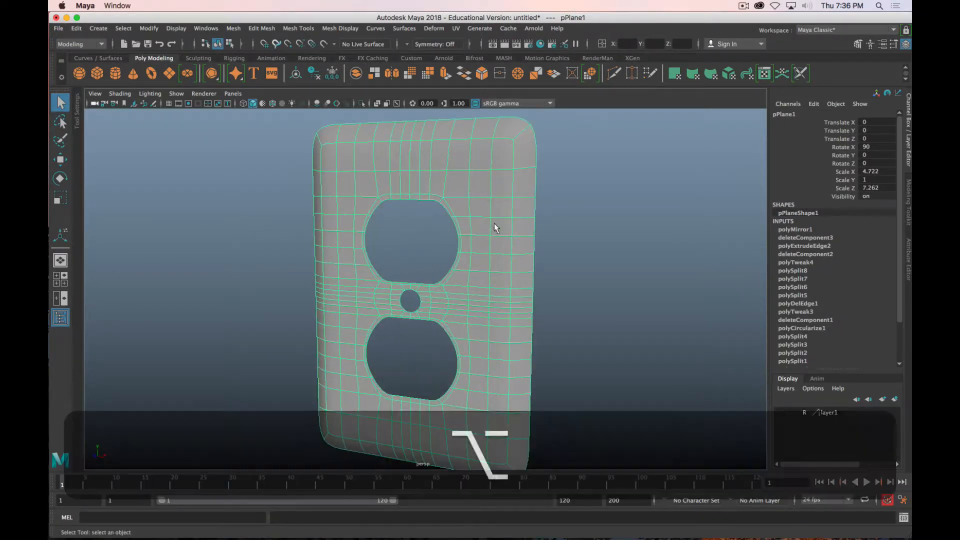
- Turn off the smooth preview and bevel the edge loop around the plate's front rim with a fraction of 0.05
{"action": "right_click_drag", "start_coordinate": [515, 190], "coordinate": [514, 157]}
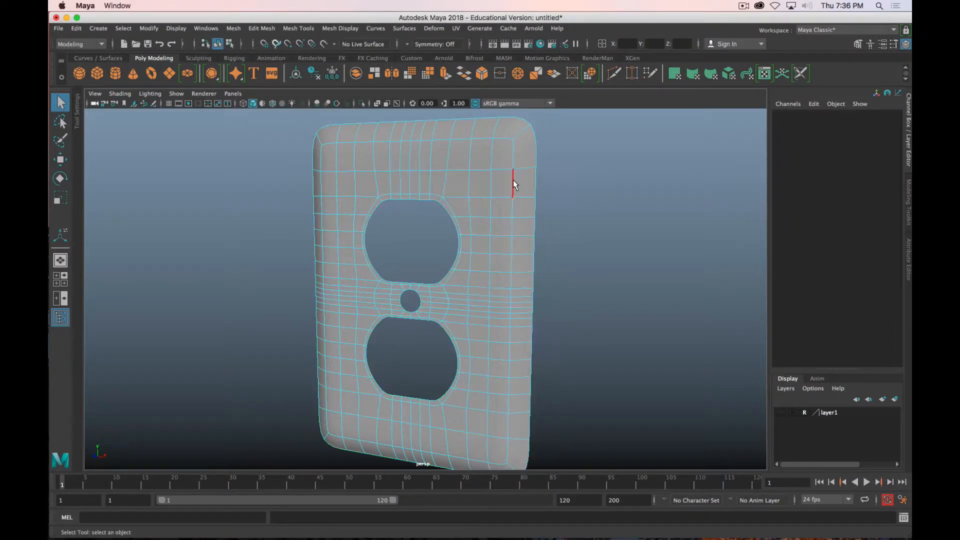
{"action": "double_click", "coordinate": [321, 177], "text": "shift"}
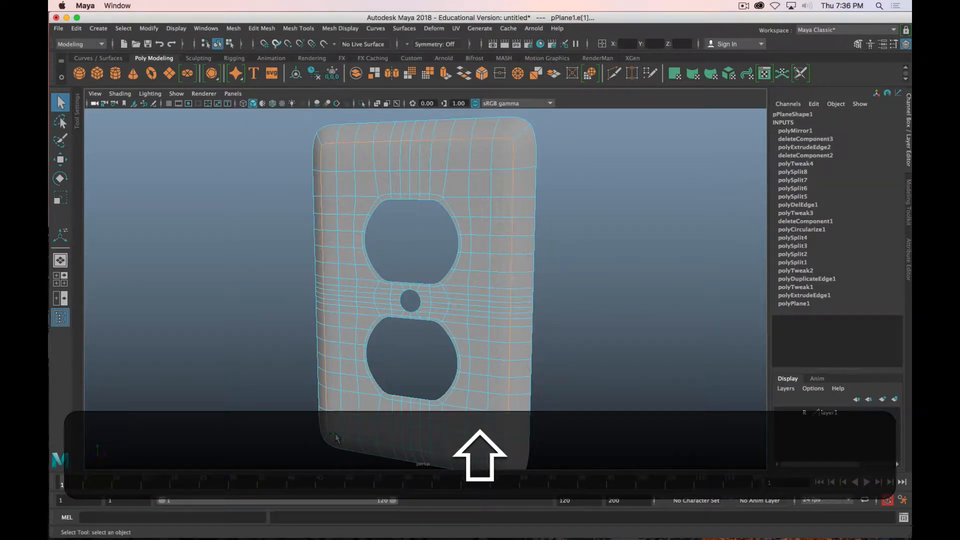
{"action": "key", "text": "alt"}
{"action": "key", "text": "alt+1"}
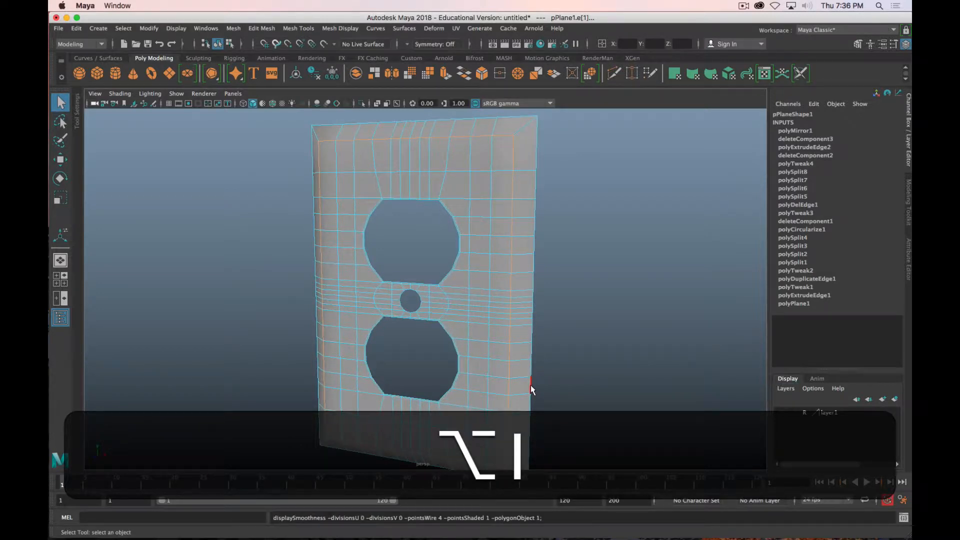
{"action": "left_click", "coordinate": [909, 217]}
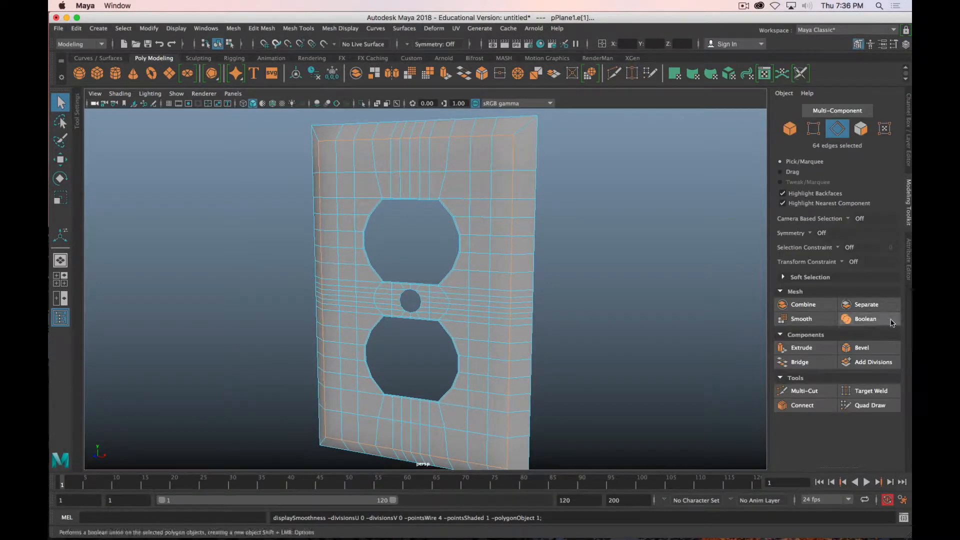
{"action": "left_click", "coordinate": [861, 348]}
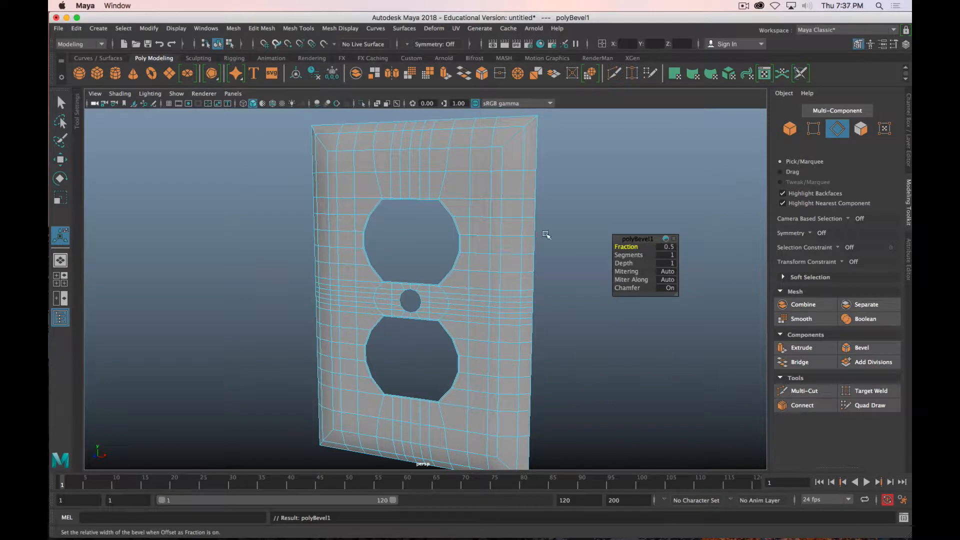
{"action": "middle_click_drag", "start_coordinate": [560, 224], "coordinate": [540, 231]}
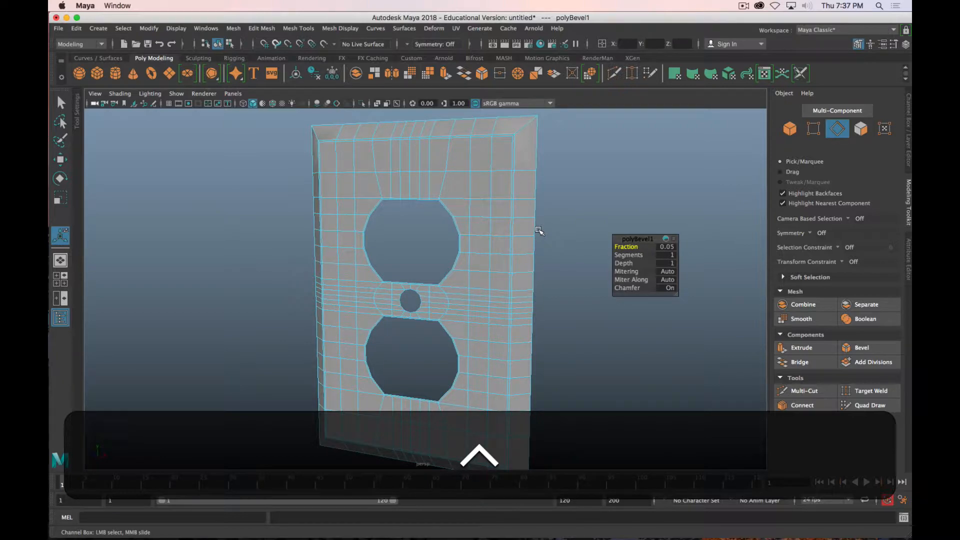
{"action": "scroll", "coordinate": [523, 187], "scroll_direction": "up", "scroll_amount": 5}
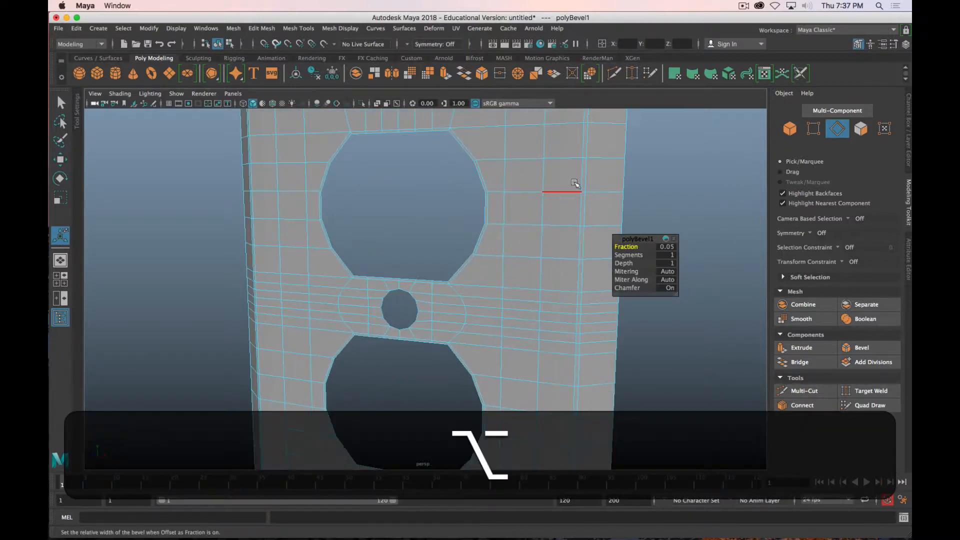
- Finish the rim bevel and preview the plate in object mode with smooth mesh display to examine its rim and corners
{"action": "middle_click_drag", "start_coordinate": [574, 183], "coordinate": [456, 319], "text": "alt"}
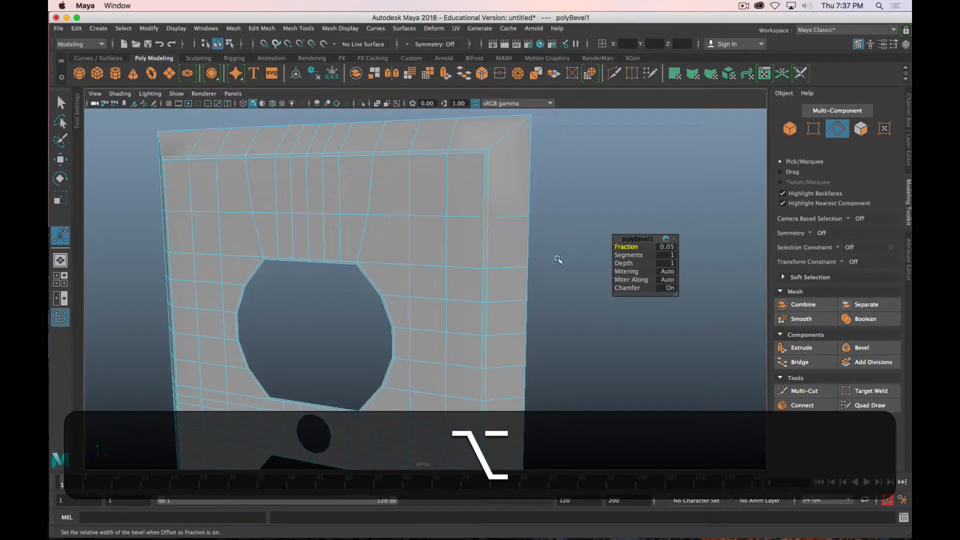
{"action": "key", "text": "Return"}
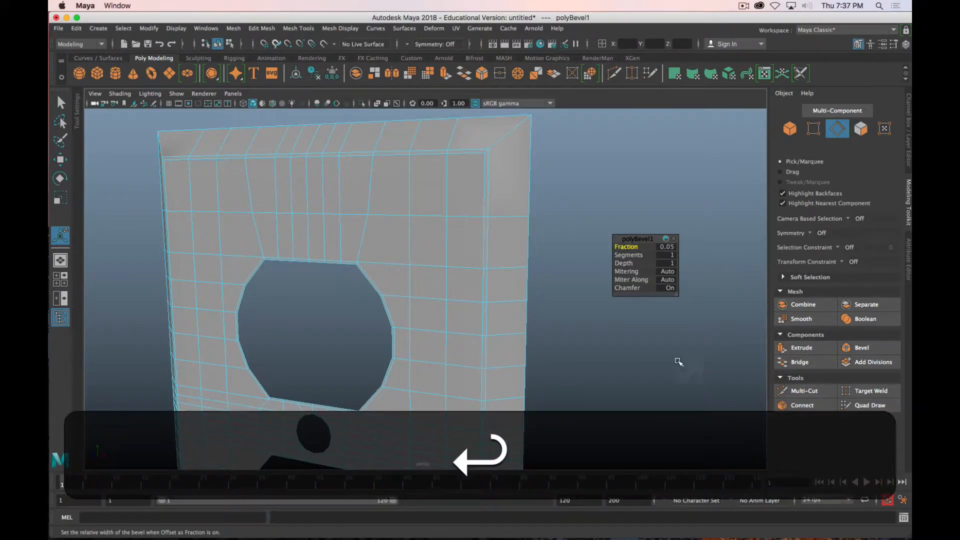
{"action": "left_click", "coordinate": [658, 346]}
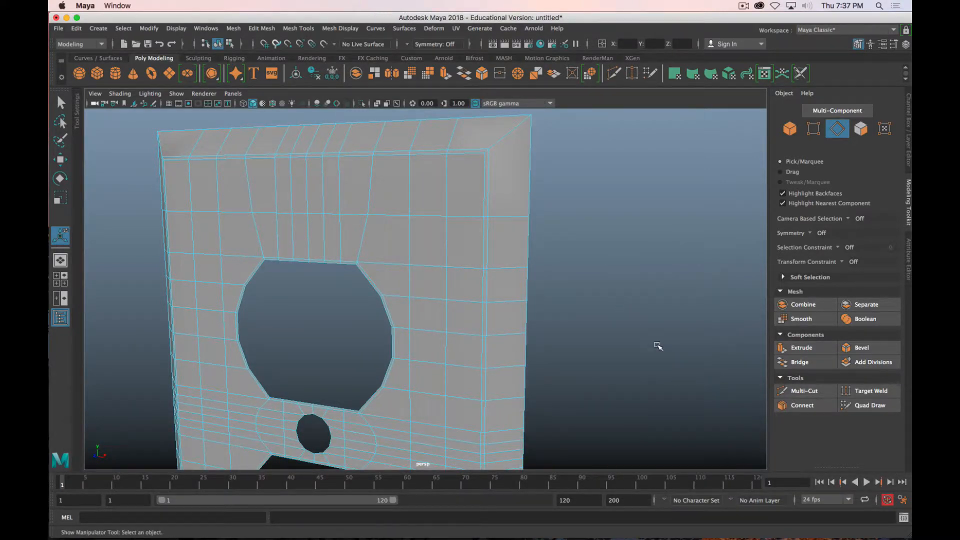
{"action": "key", "text": "3"}
{"action": "scroll", "coordinate": [657, 346], "scroll_direction": "down", "scroll_amount": 5}
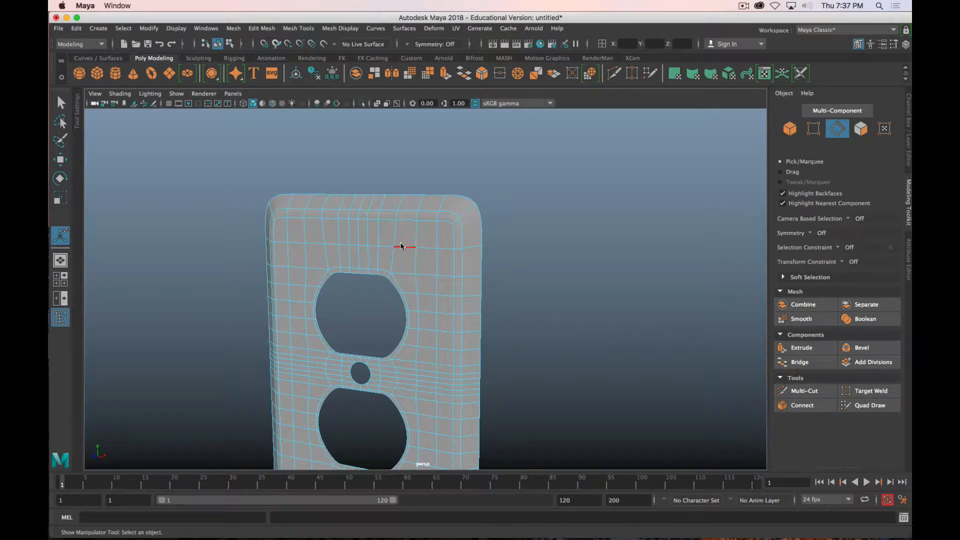
{"action": "right_click_drag", "start_coordinate": [401, 233], "coordinate": [398, 211]}
{"action": "key", "text": "z"}
{"action": "right_click_drag", "start_coordinate": [455, 233], "coordinate": [485, 220]}
{"action": "left_click_drag", "start_coordinate": [557, 322], "coordinate": [470, 240], "text": "alt"}
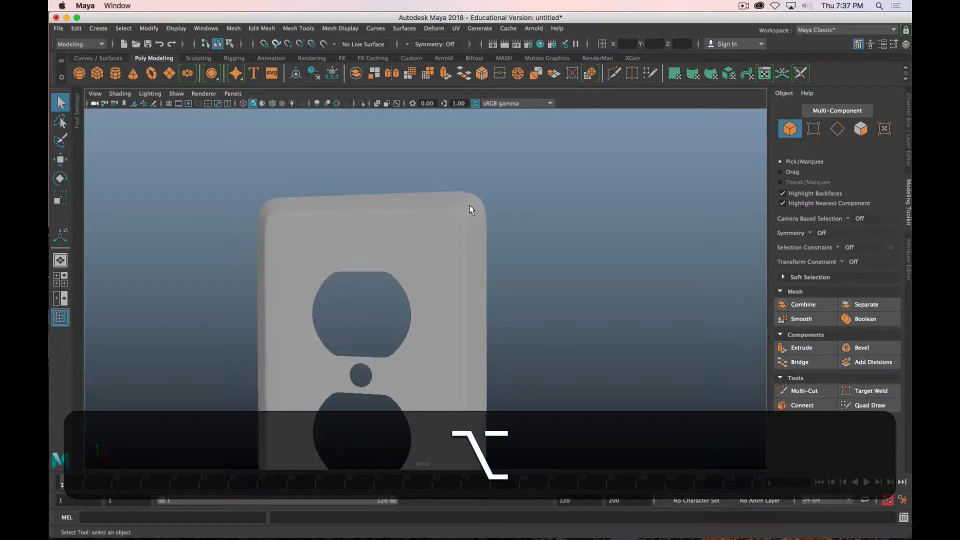
- Turn off the smooth preview and bevel the four diagonal corner edges of the plate's sloped rim with a fraction of 0.5
{"action": "left_click", "coordinate": [465, 214]}
{"action": "right_click_drag", "start_coordinate": [469, 206], "coordinate": [468, 179]}
{"action": "key", "text": "1"}
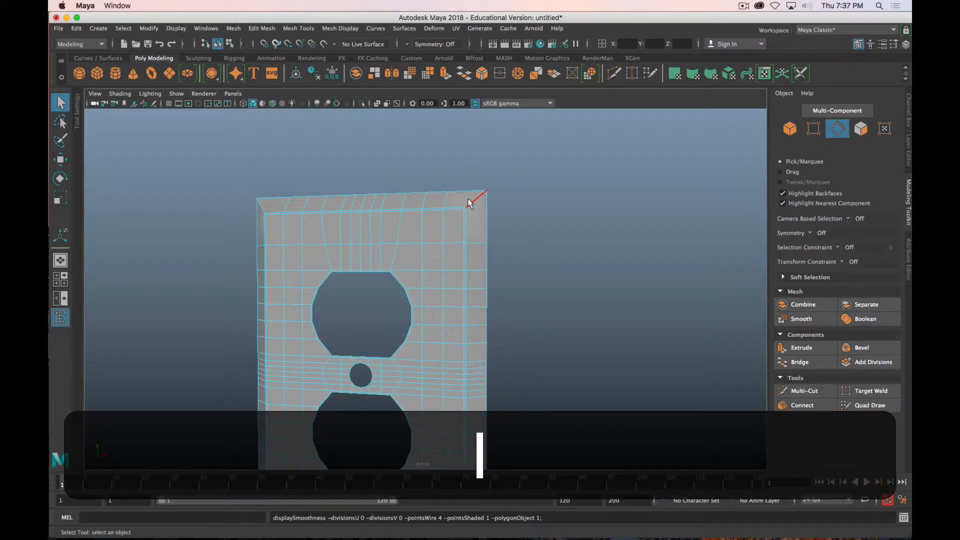
{"action": "left_click", "coordinate": [469, 202]}
{"action": "left_click", "coordinate": [263, 203], "text": "shift"}
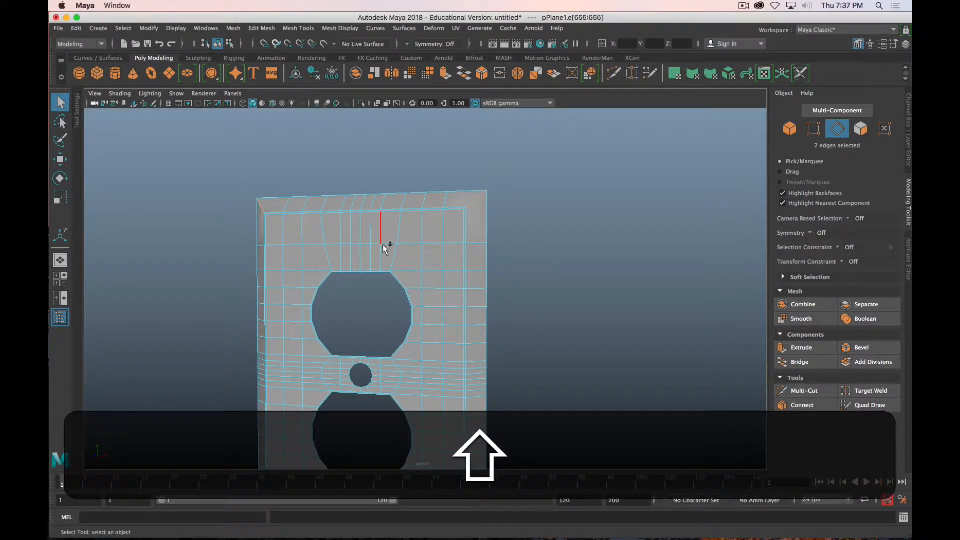
{"action": "left_click_drag", "start_coordinate": [384, 243], "coordinate": [488, 365], "text": "alt+shift"}
{"action": "left_click", "coordinate": [489, 378], "text": "shift"}
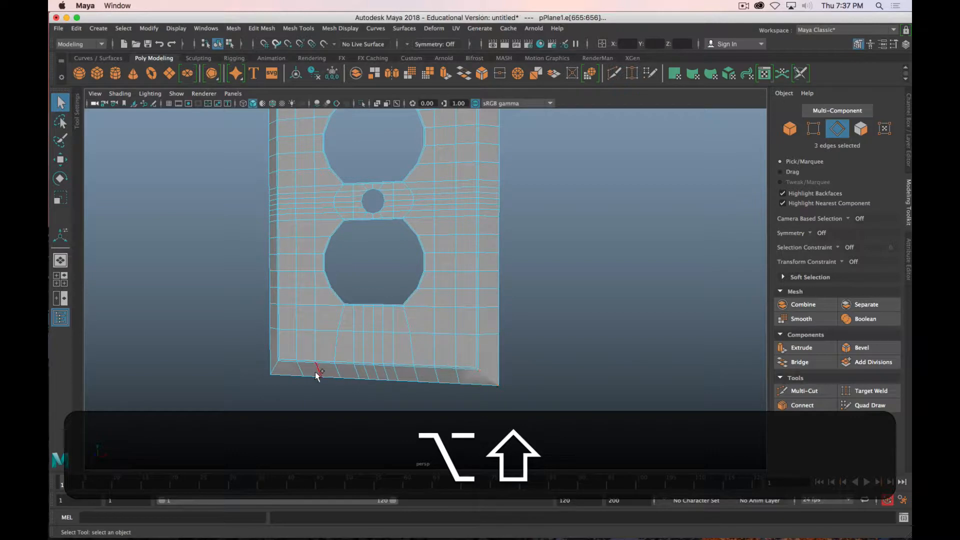
{"action": "left_click", "coordinate": [277, 365], "text": "shift"}
{"action": "left_click", "coordinate": [849, 348]}
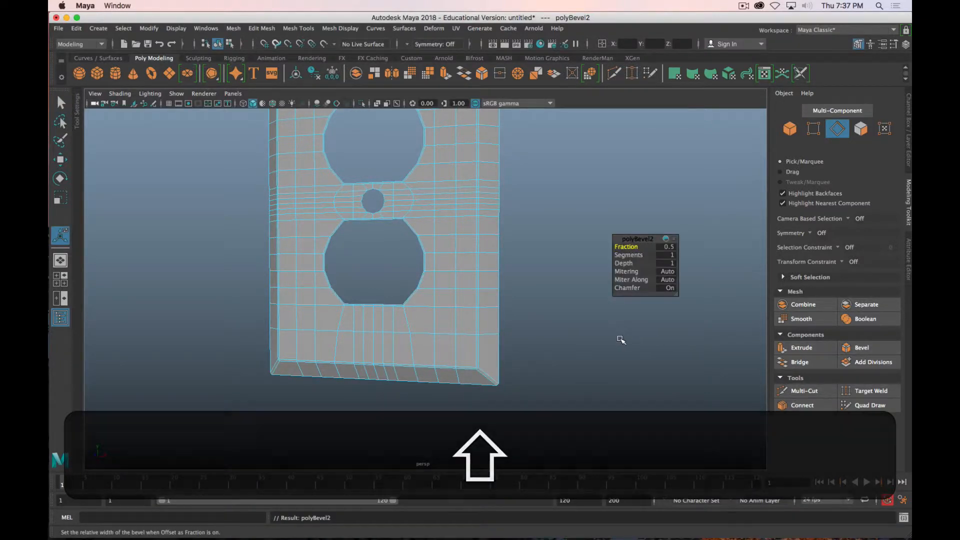
- Return to object mode and preview the whole plate with smooth mesh display to examine the beveled corners
{"action": "left_click_drag", "start_coordinate": [560, 230], "coordinate": [575, 332], "text": "alt"}
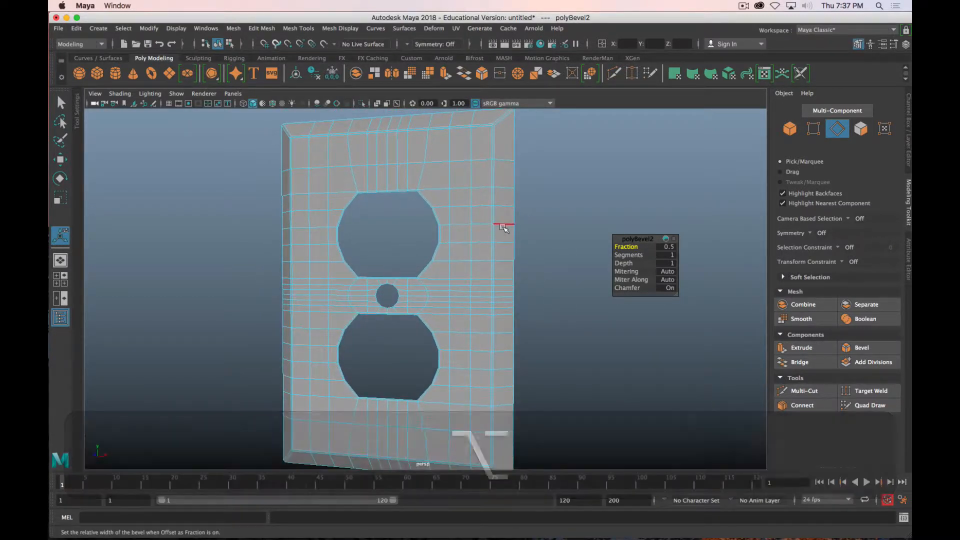
{"action": "key", "text": "q"}
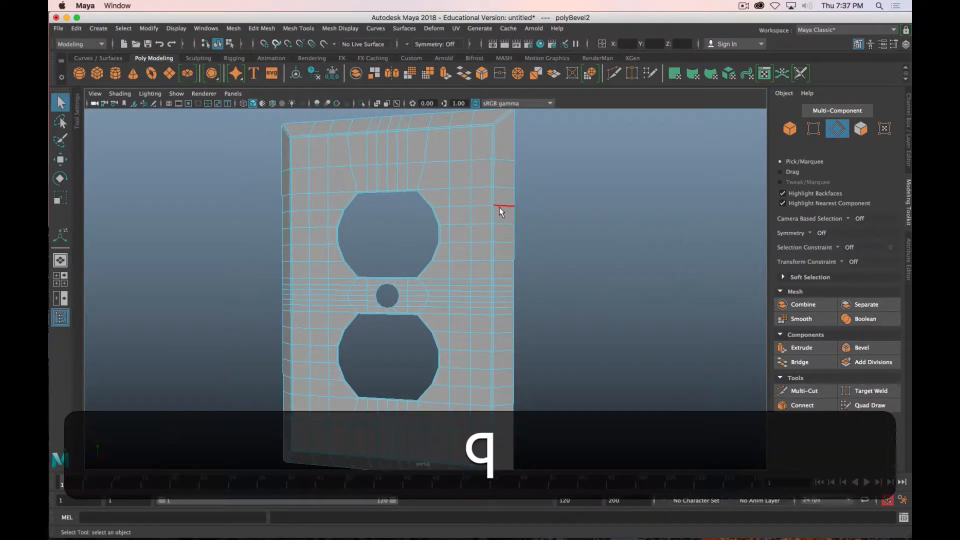
{"action": "right_click_drag", "start_coordinate": [499, 206], "coordinate": [555, 191]}
{"action": "key", "text": "3"}
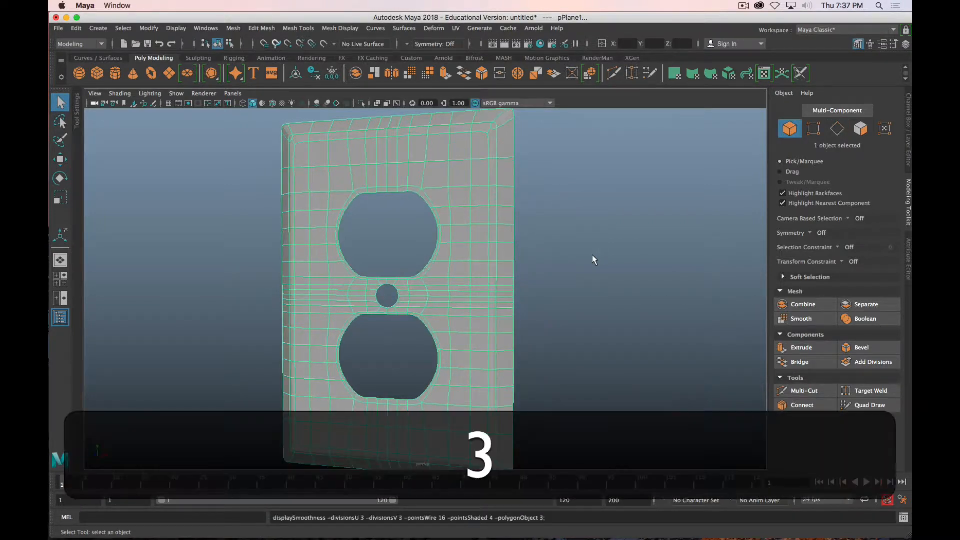
{"action": "left_click", "coordinate": [583, 251]}
{"action": "left_click_drag", "start_coordinate": [583, 251], "coordinate": [434, 346], "text": "alt"}
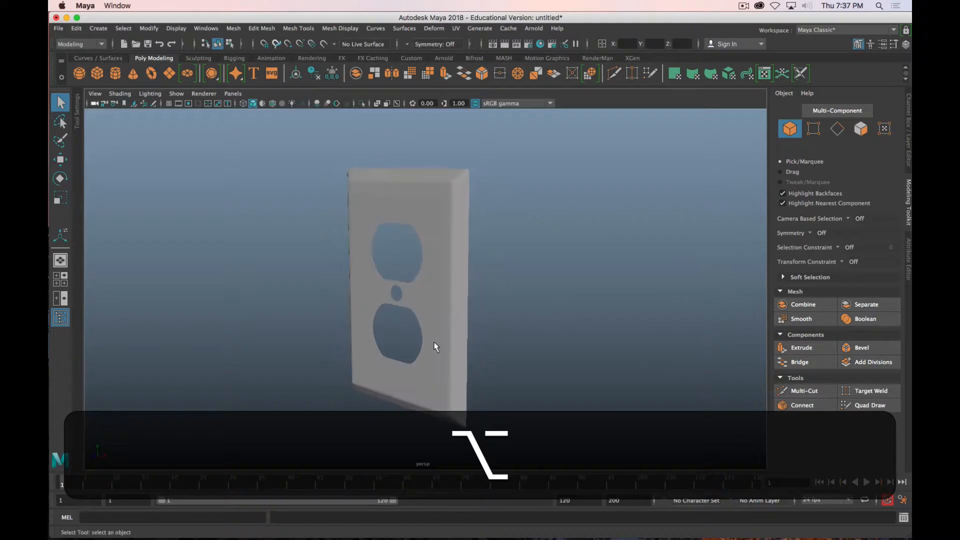
{"action": "left_click", "coordinate": [743, 7]}
{"action": "left_click", "coordinate": [807, 37]}
{"action": "left_click_drag", "start_coordinate": [427, 272], "coordinate": [448, 267], "text": "alt"}
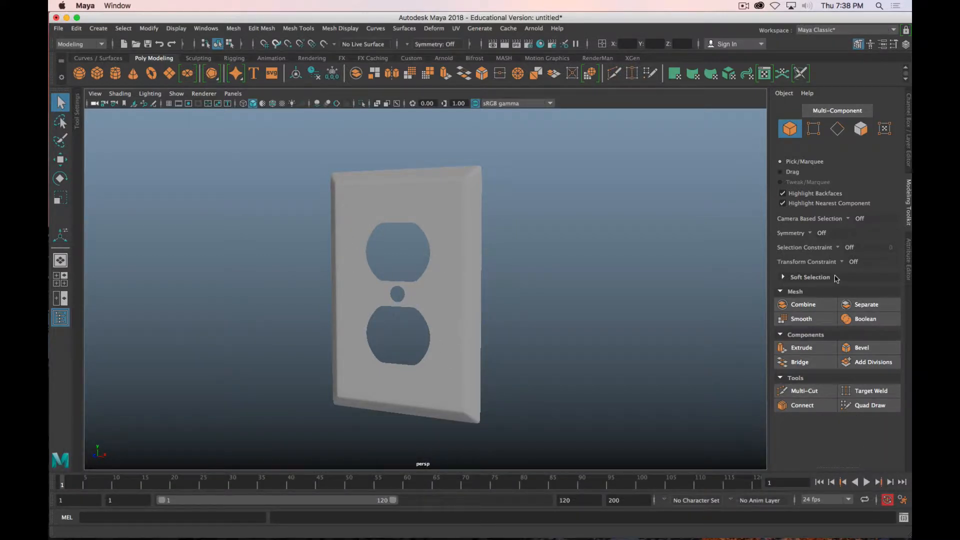
- Show the reference image layer (layer1) again and switch to the four-view layout
{"action": "key", "text": "ctrl+a"}
{"action": "key", "text": "ctrl+a"}
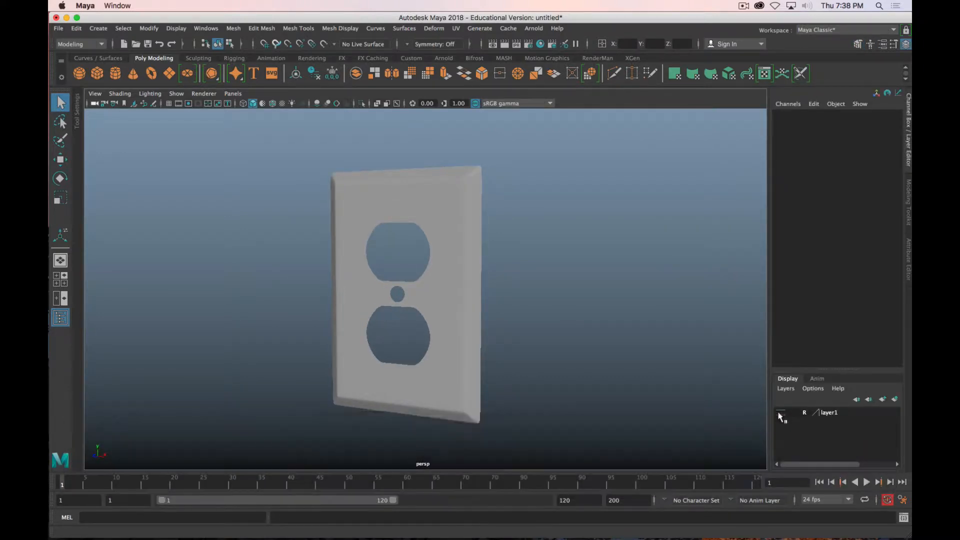
{"action": "left_click", "coordinate": [780, 413]}
{"action": "key", "text": "space"}
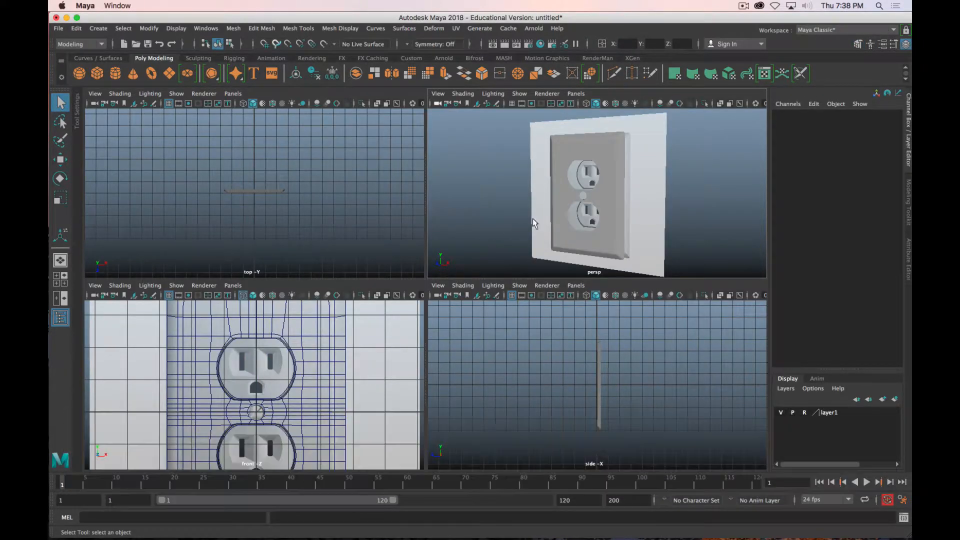
- Select the plate and rename it Outlet_Cover
{"action": "left_click", "coordinate": [618, 228]}
{"action": "left_click", "coordinate": [780, 114]}
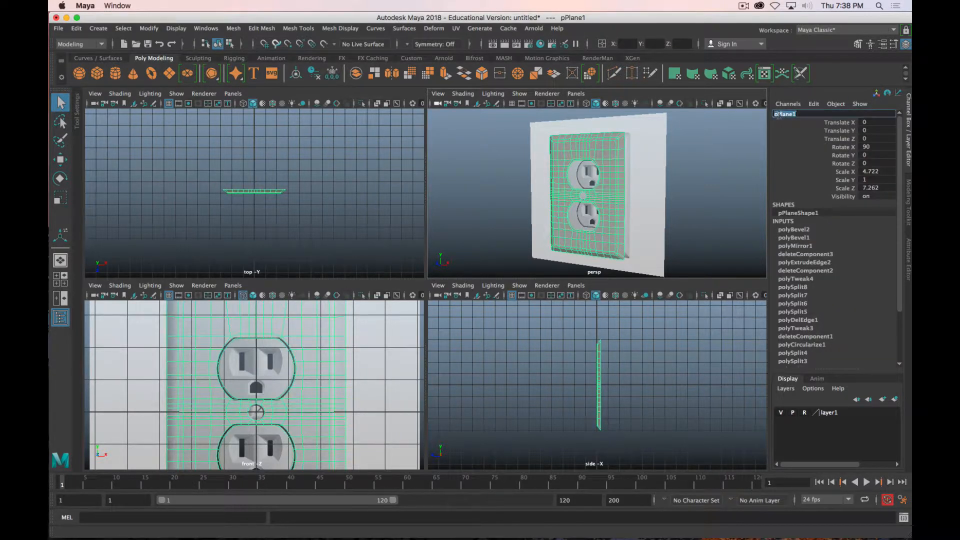
{"action": "key", "text": "shift"}
{"action": "type", "text": "Outl"}
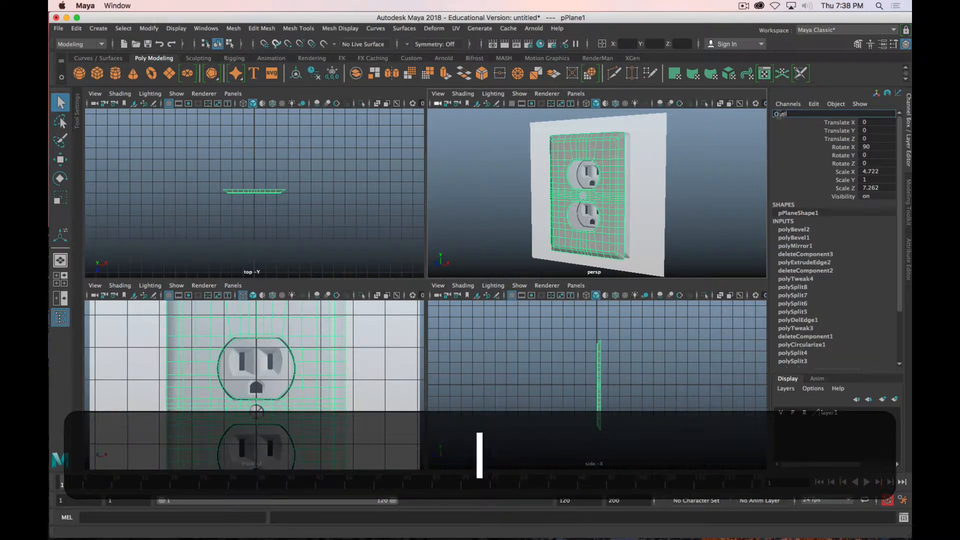
{"action": "type", "text": "et_Cover"}
{"action": "key", "text": "Return"}
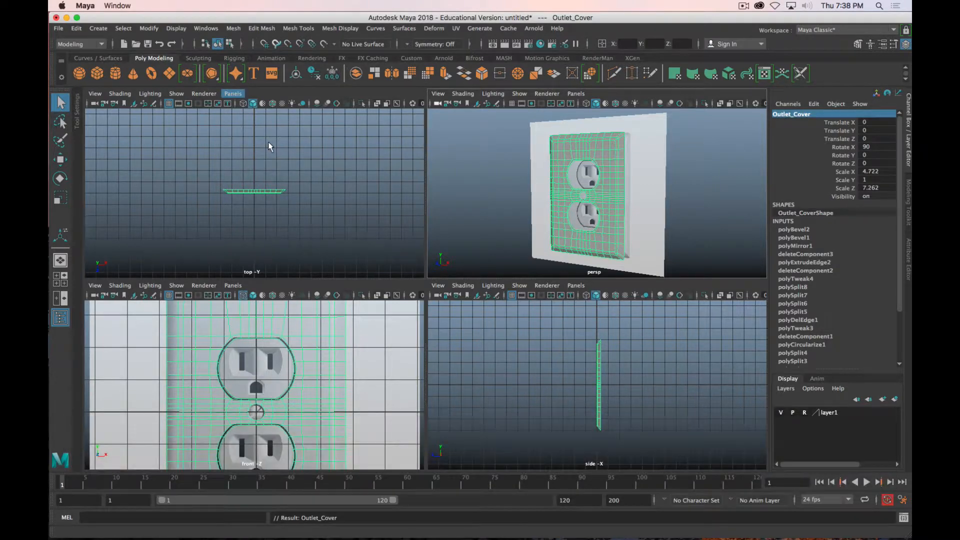
- Create a new polygon plane and name it Outlet
{"action": "left_click", "coordinate": [169, 73]}
{"action": "double_click", "coordinate": [791, 115]}
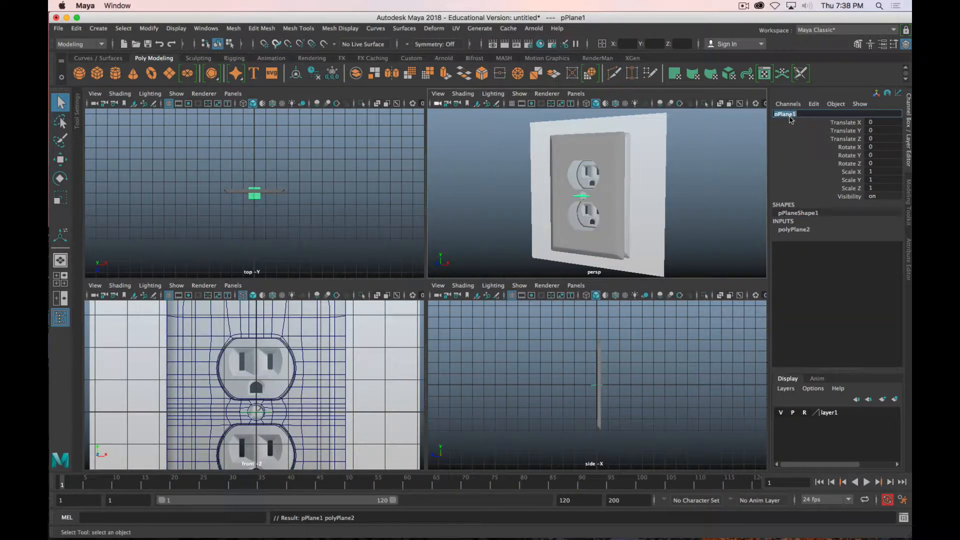
{"action": "type", "text": "Outlet"}
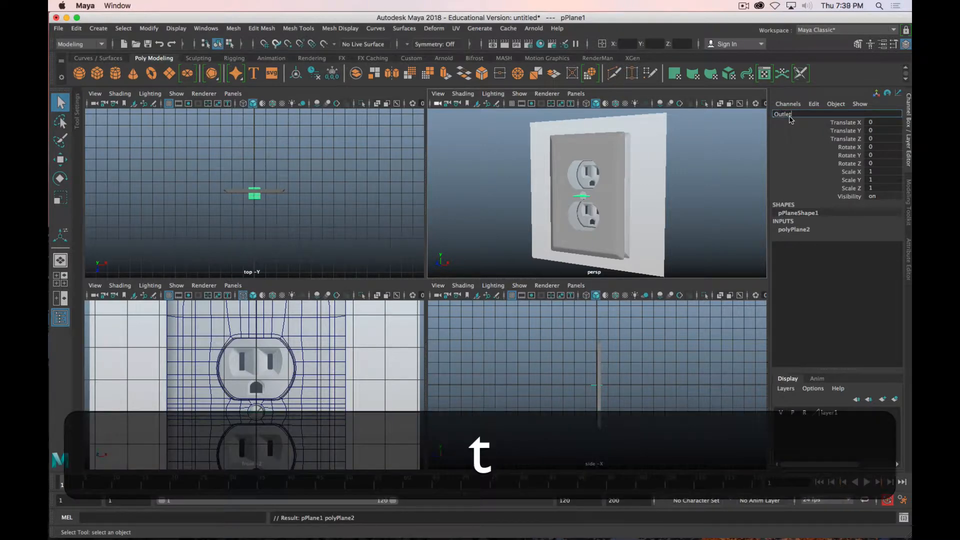
{"action": "key", "text": "Return"}
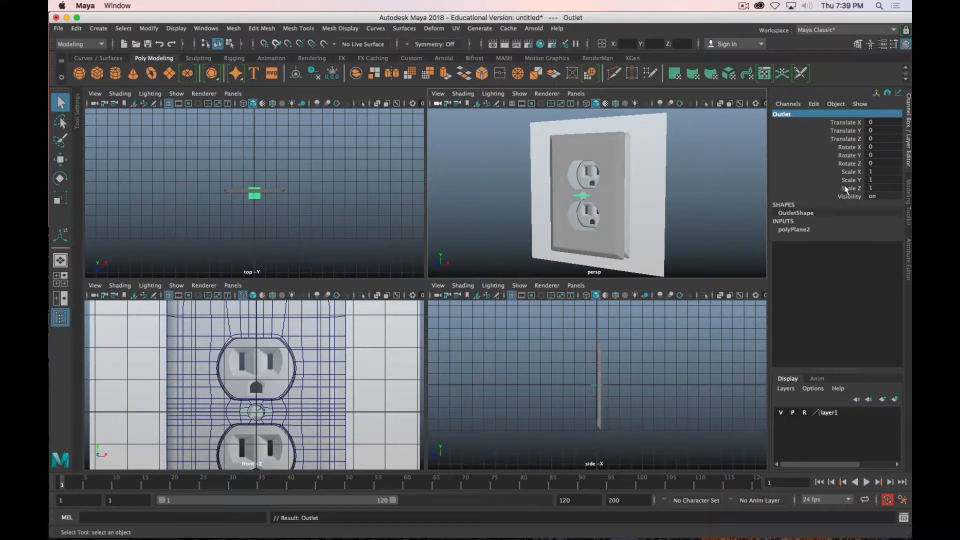
- Set the Outlet plane's Rotate X to 90
{"action": "left_click", "coordinate": [878, 147]}
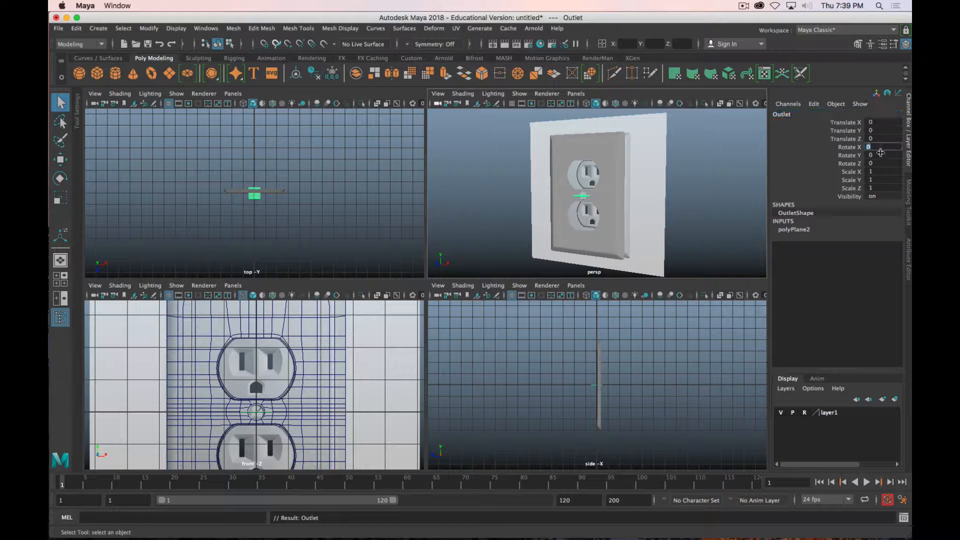
{"action": "type", "text": "9"}
{"action": "type", "text": "0"}
{"action": "key", "text": "Return"}
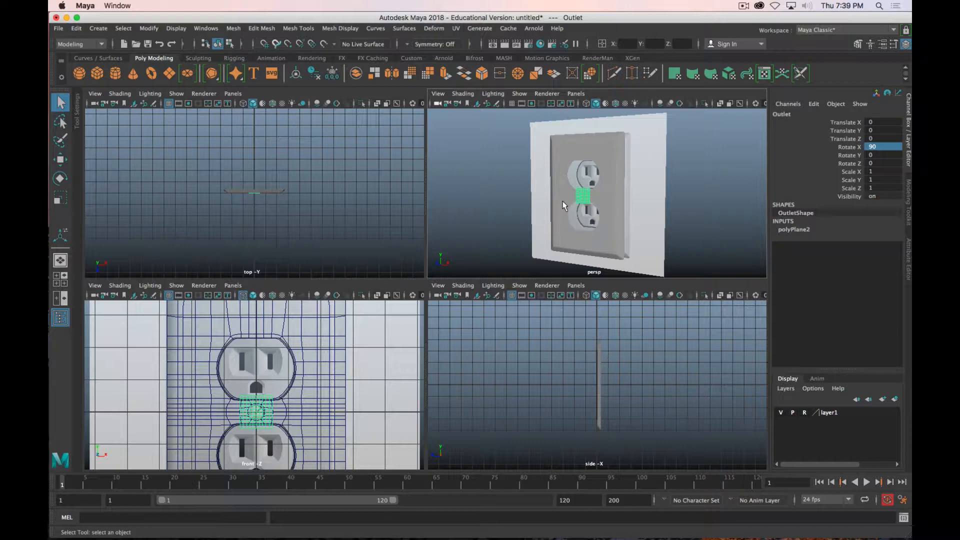
- In the front view, move the Outlet plane up over the upper socket, to a Translate Y of about 1.341
{"action": "key", "text": "space"}
{"action": "right_click_drag", "start_coordinate": [347, 342], "coordinate": [466, 326], "text": "alt"}
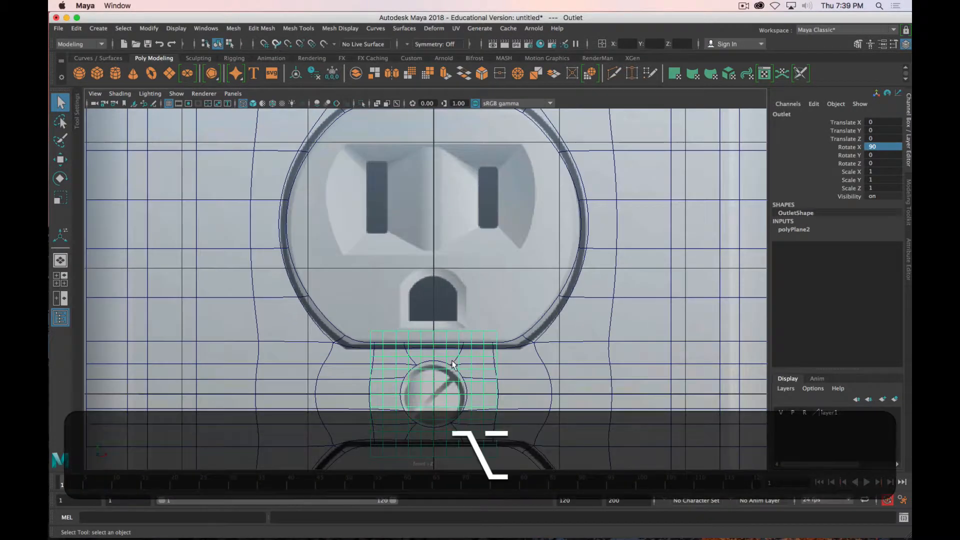
{"action": "middle_click_drag", "start_coordinate": [466, 326], "coordinate": [448, 277], "text": "alt"}
{"action": "key", "text": "w"}
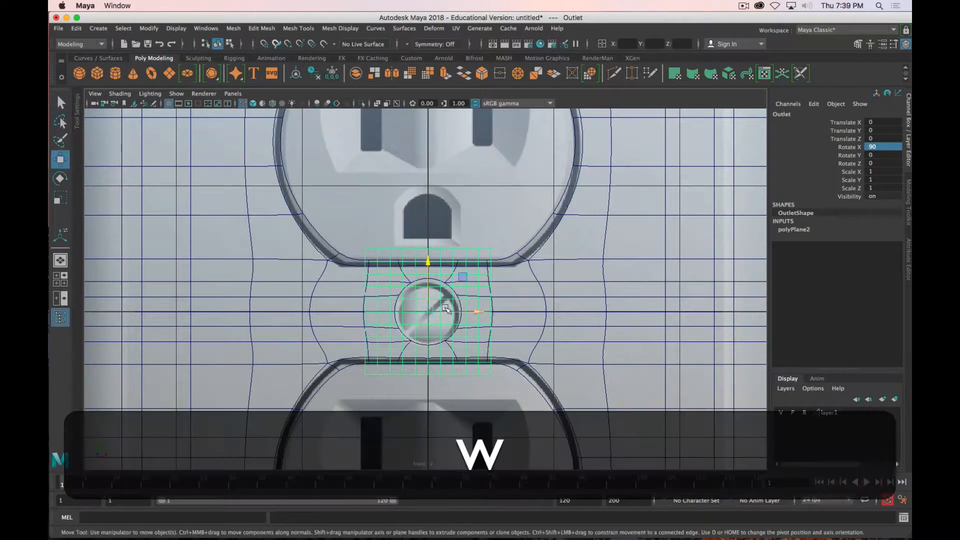
{"action": "scroll", "coordinate": [428, 265], "scroll_direction": "down", "scroll_amount": 5}
{"action": "scroll", "coordinate": [433, 329], "scroll_direction": "down", "scroll_amount": 5}
{"action": "scroll", "coordinate": [460, 263], "scroll_direction": "up", "scroll_amount": 5}
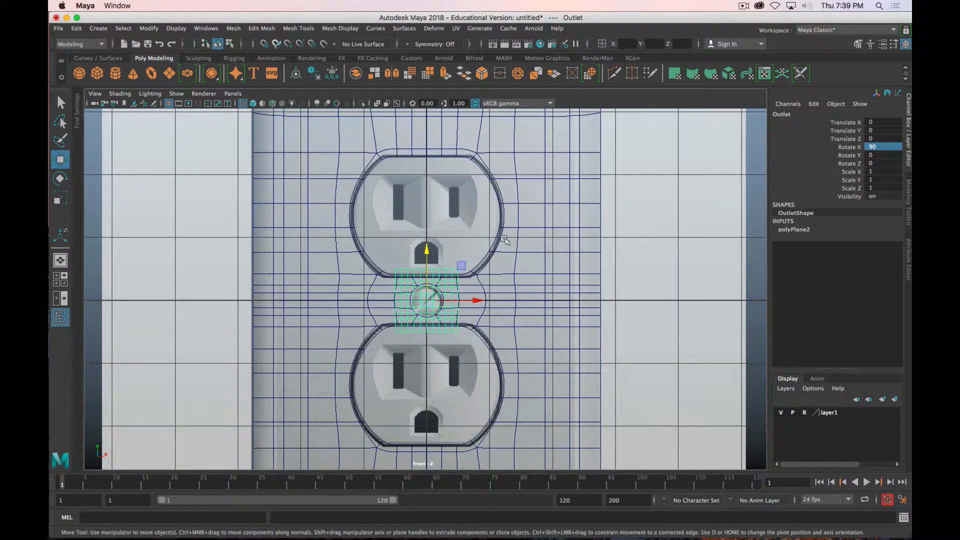
{"action": "middle_click_drag", "start_coordinate": [441, 248], "coordinate": [451, 291], "text": "alt"}
{"action": "left_click_drag", "start_coordinate": [436, 294], "coordinate": [457, 210]}
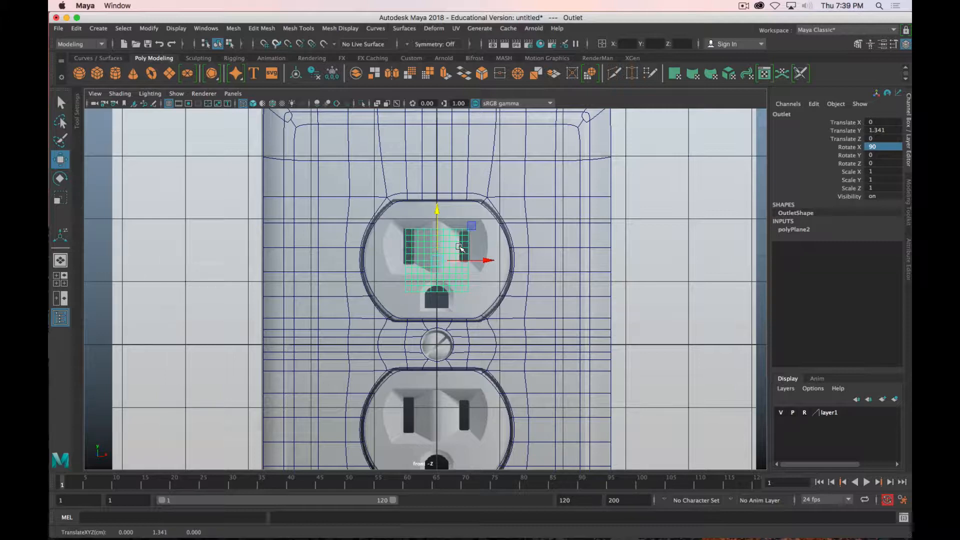
- Delete the Outlet plane from the upper socket
{"action": "scroll", "coordinate": [463, 256], "scroll_direction": "up", "scroll_amount": 4}
{"action": "middle_click_drag", "start_coordinate": [485, 254], "coordinate": [507, 278], "text": "alt"}
{"action": "scroll", "coordinate": [480, 289], "scroll_direction": "up", "scroll_amount": 1}
{"action": "scroll", "coordinate": [480, 289], "scroll_direction": "up", "scroll_amount": 2}
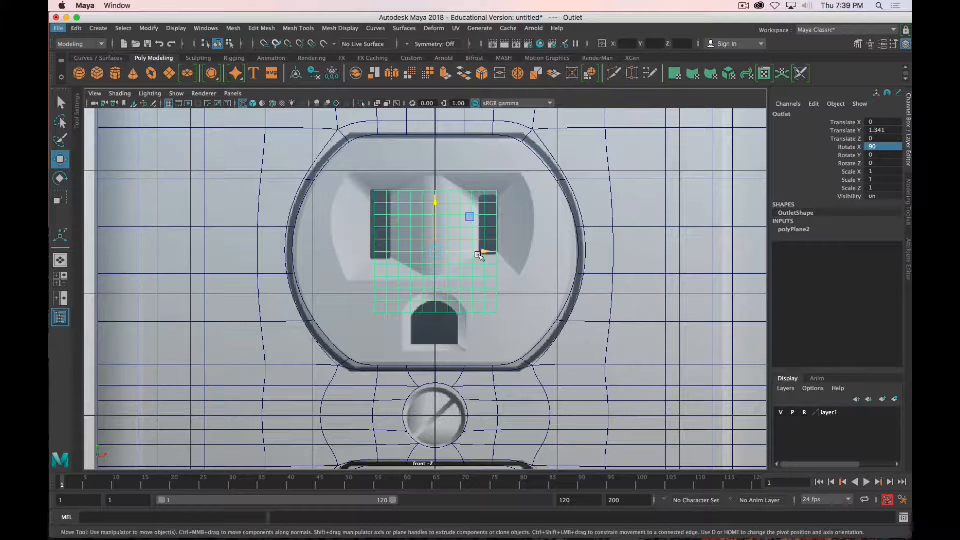
{"action": "key", "text": "Delete"}
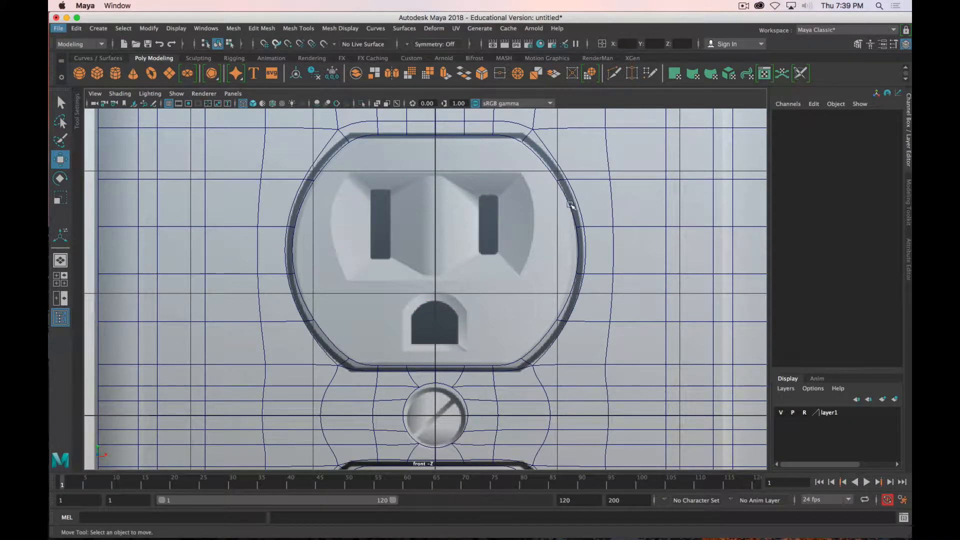
- Select the edge loop around the upper socket hole of Outlet_Cover and turn off the smooth preview
{"action": "left_click", "coordinate": [570, 204]}
{"action": "right_click", "coordinate": [574, 203]}
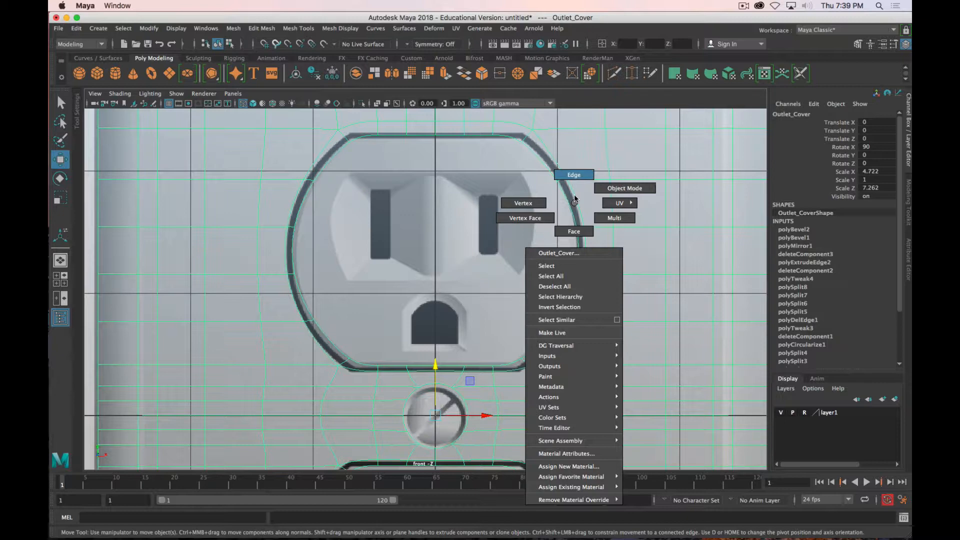
{"action": "left_click", "coordinate": [574, 176]}
{"action": "left_click", "coordinate": [585, 247]}
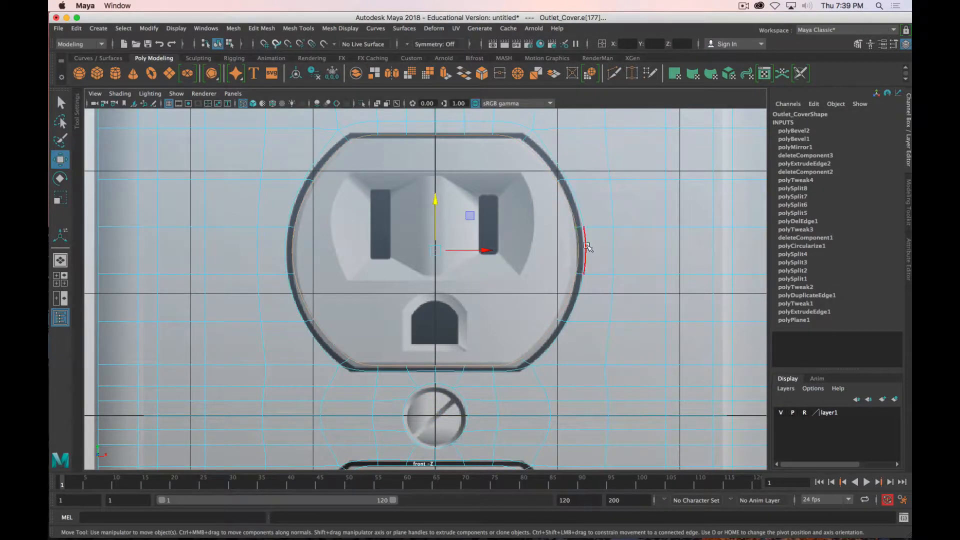
{"action": "key", "text": "1"}
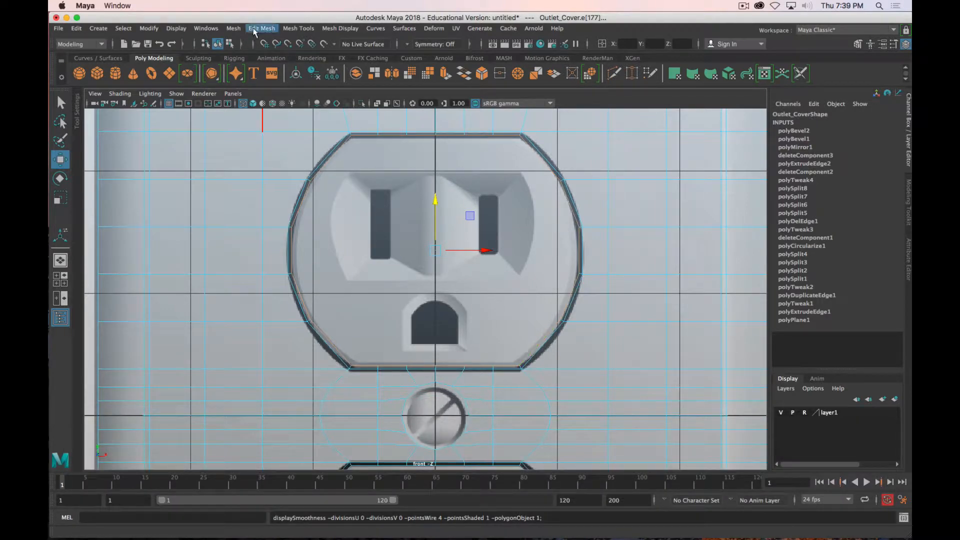
{"action": "left_click", "coordinate": [256, 29]}
{"action": "mouse_move", "coordinate": [230, 28]}
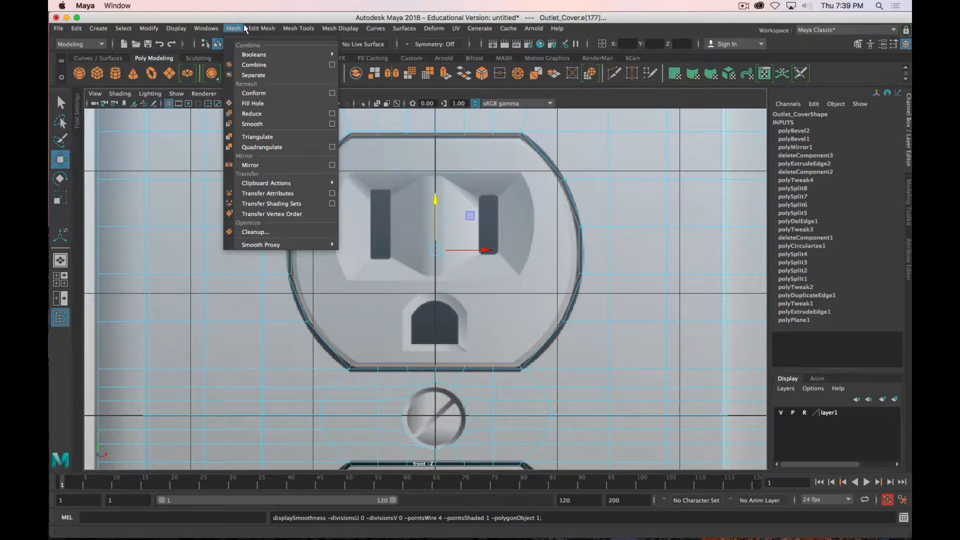
{"action": "mouse_move", "coordinate": [289, 30]}
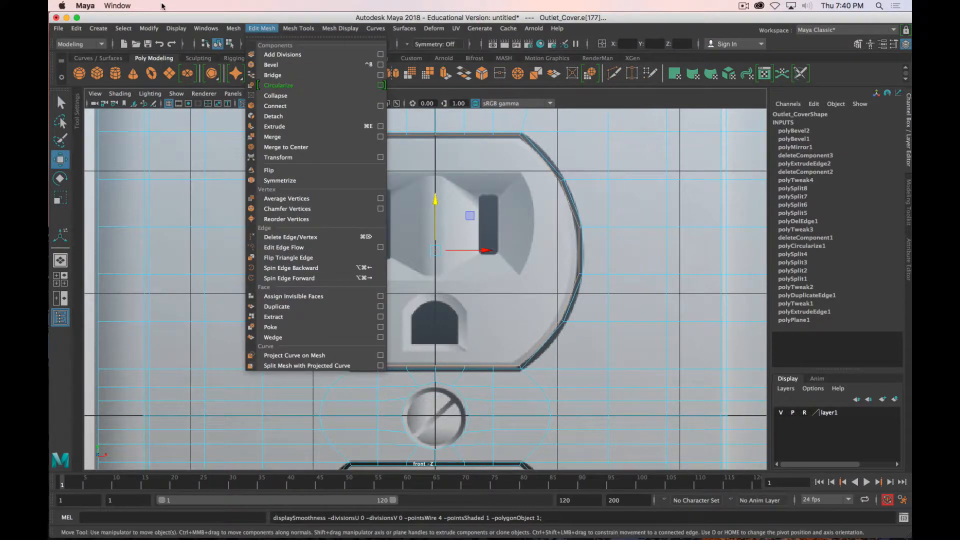
- Select the complete inner loop of faces around the upper socket hole of Outlet_Cover
{"action": "left_click", "coordinate": [550, 212]}
{"action": "right_click_drag", "start_coordinate": [536, 146], "coordinate": [534, 180]}
{"action": "double_click", "coordinate": [531, 145]}
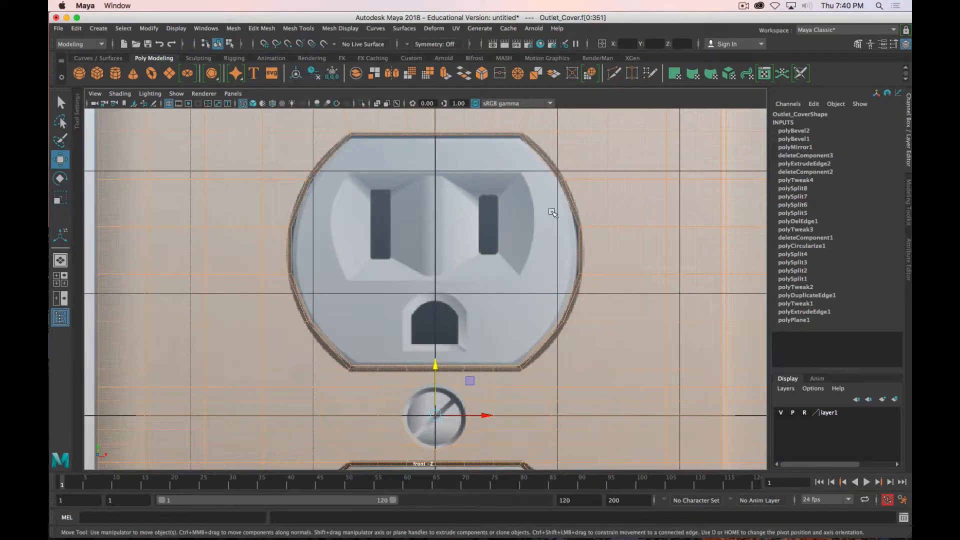
{"action": "left_click", "coordinate": [547, 169]}
{"action": "double_click", "coordinate": [521, 164], "text": "shift"}
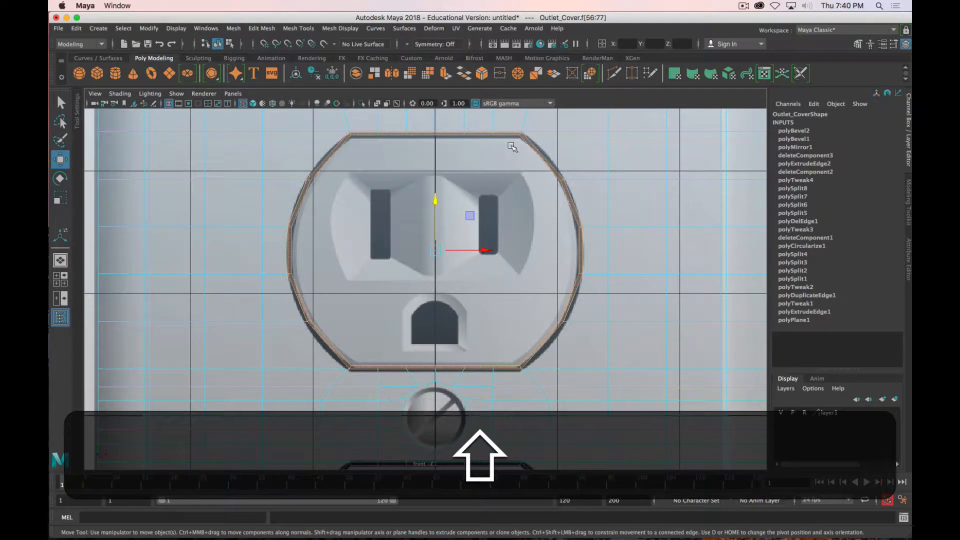
{"action": "left_click", "coordinate": [569, 196]}
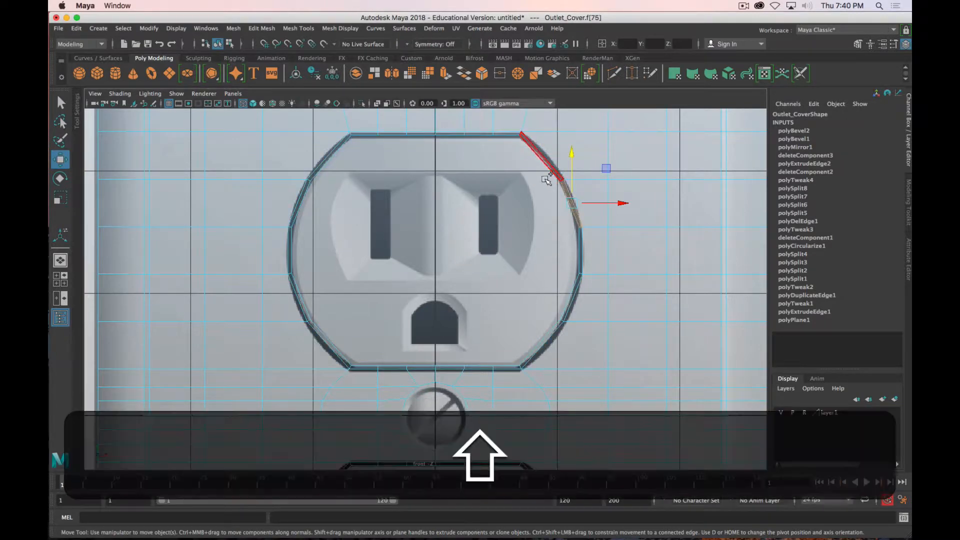
{"action": "double_click", "coordinate": [550, 170], "text": "shift"}
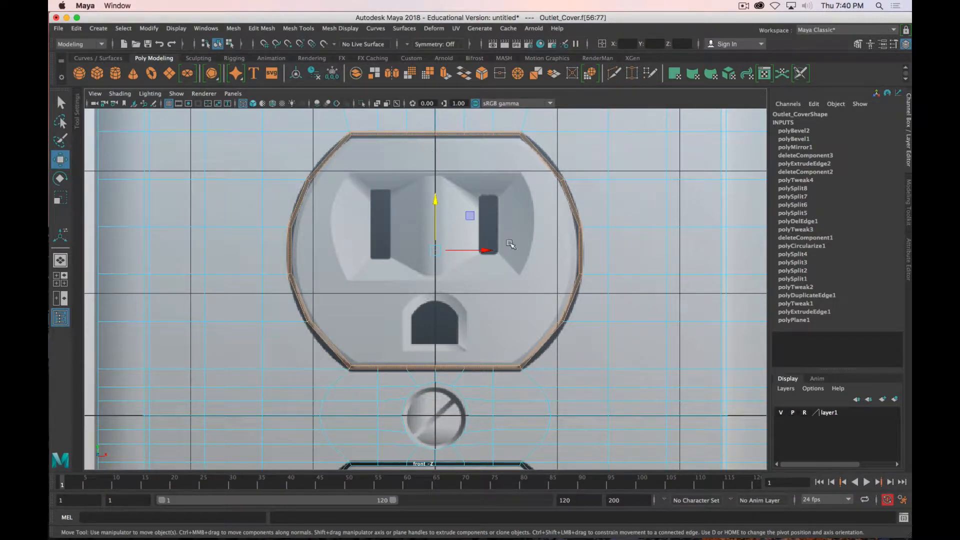
- Duplicate the selected ring of faces and extract it from the cover as a separate object
{"action": "left_click", "coordinate": [262, 28]}
{"action": "mouse_move", "coordinate": [294, 26]}
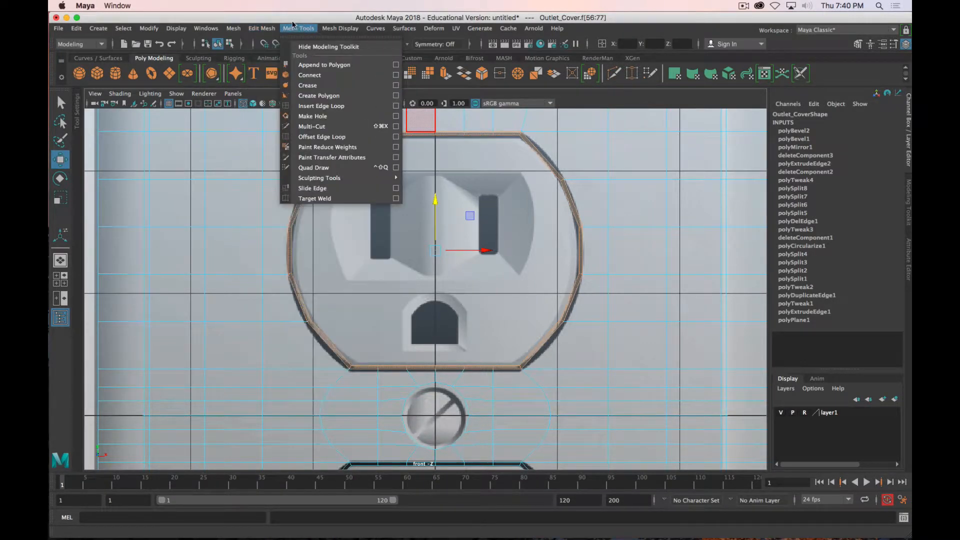
{"action": "mouse_move", "coordinate": [261, 28]}
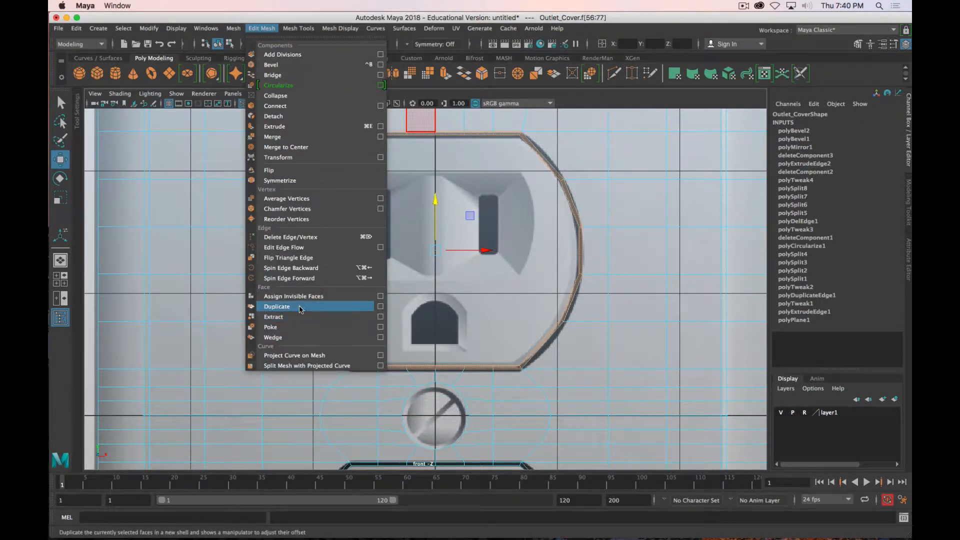
{"action": "left_click", "coordinate": [300, 309]}
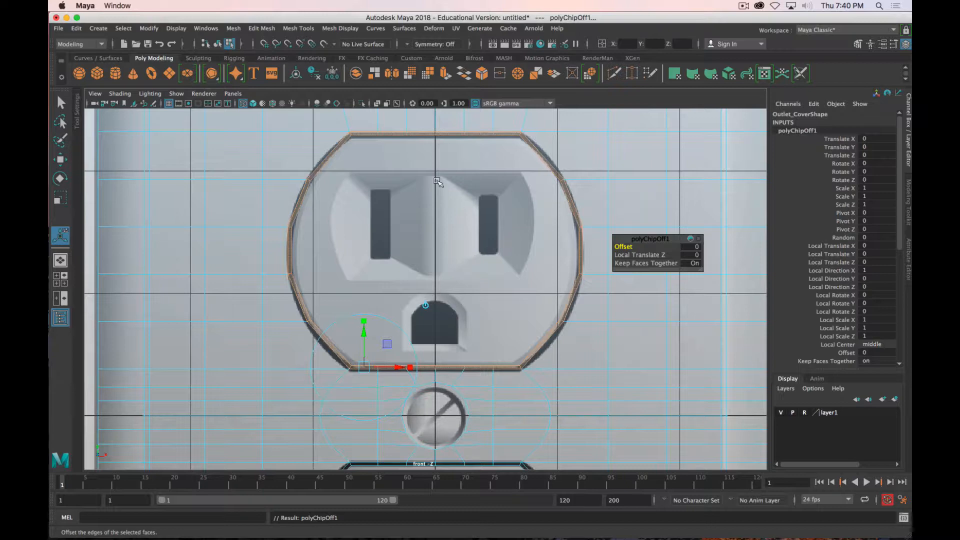
{"action": "left_click", "coordinate": [261, 28]}
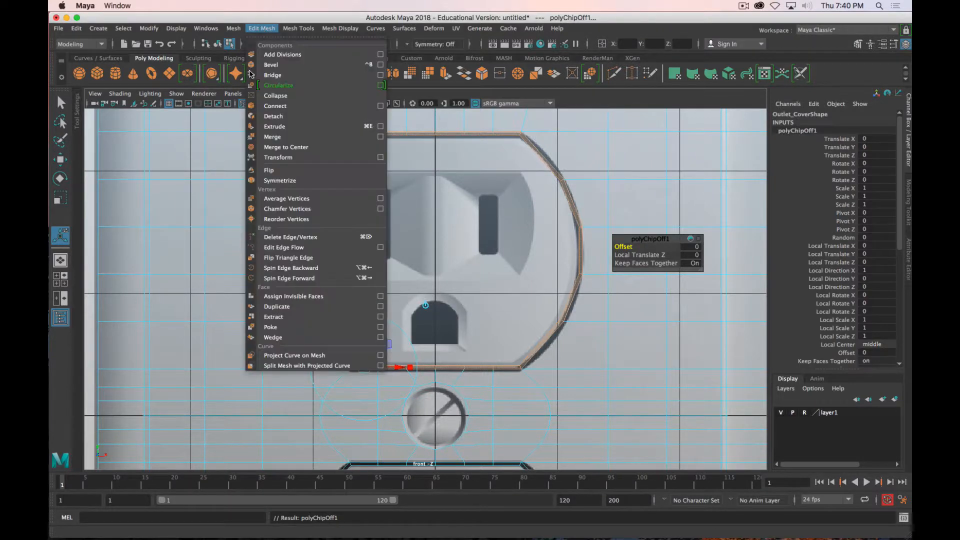
{"action": "left_click", "coordinate": [267, 317]}
{"action": "scroll", "coordinate": [473, 329], "scroll_direction": "down", "scroll_amount": 8}
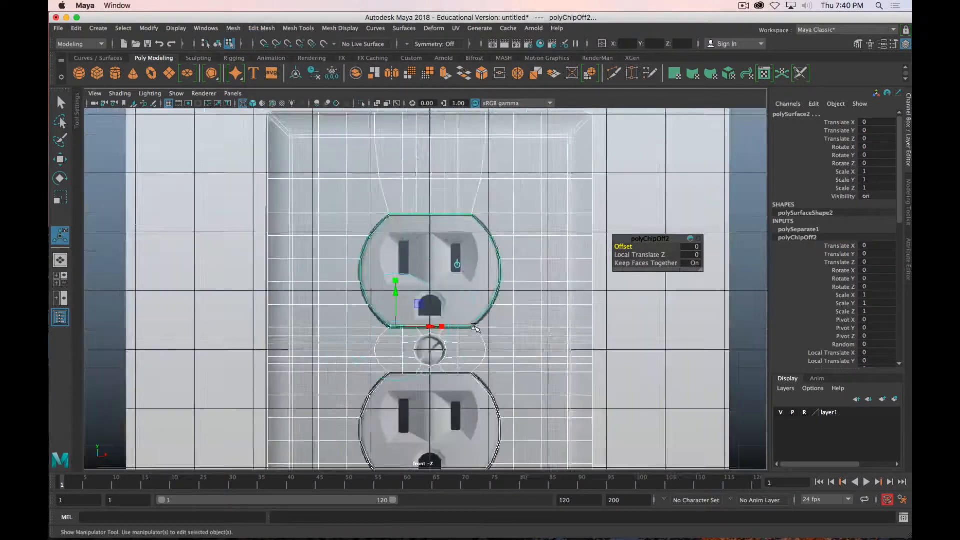
{"action": "scroll", "coordinate": [475, 332], "scroll_direction": "up", "scroll_amount": 5}
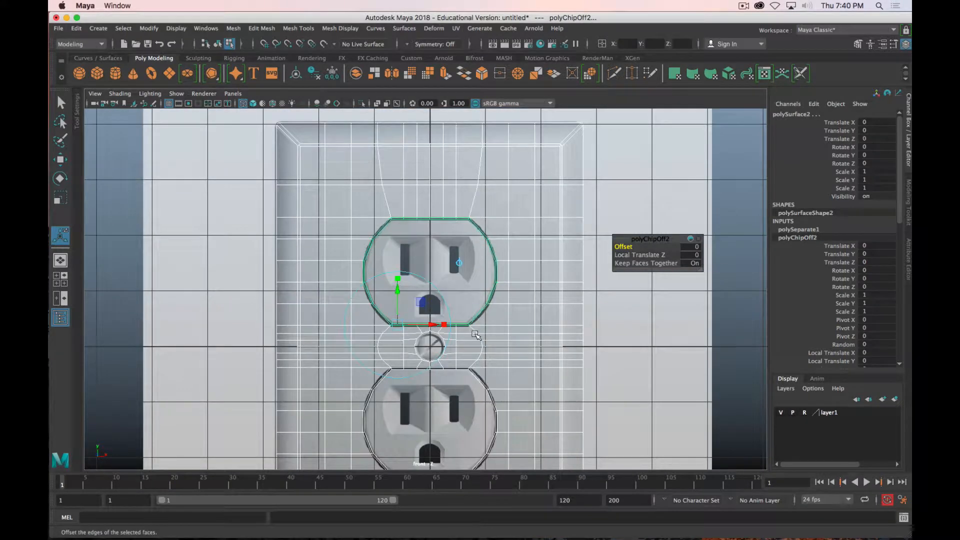
{"action": "left_click", "coordinate": [602, 319]}
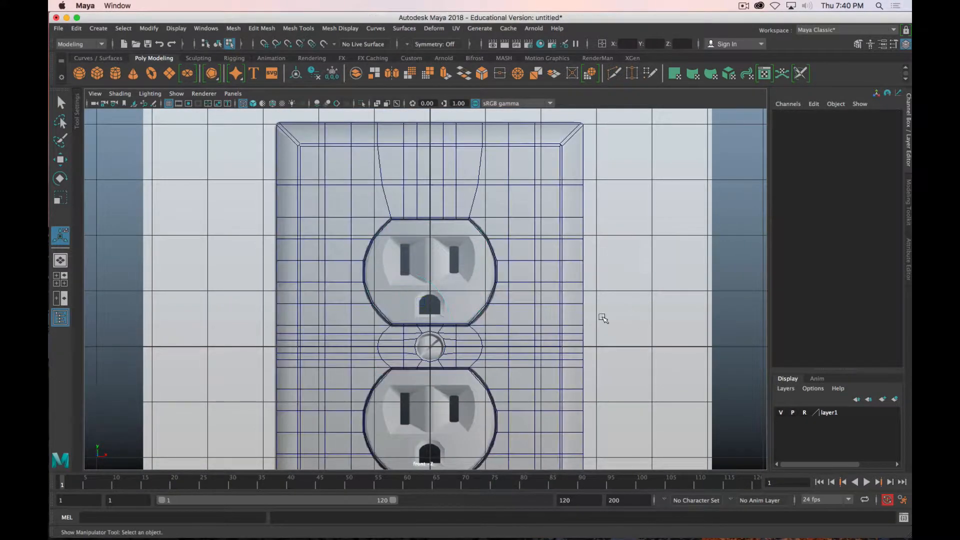
- Assign the cover plate mesh to a new display layer and hide that layer
{"action": "right_click_drag", "start_coordinate": [520, 247], "coordinate": [571, 217]}
{"action": "left_click", "coordinate": [607, 390]}
{"action": "left_click", "coordinate": [560, 287]}
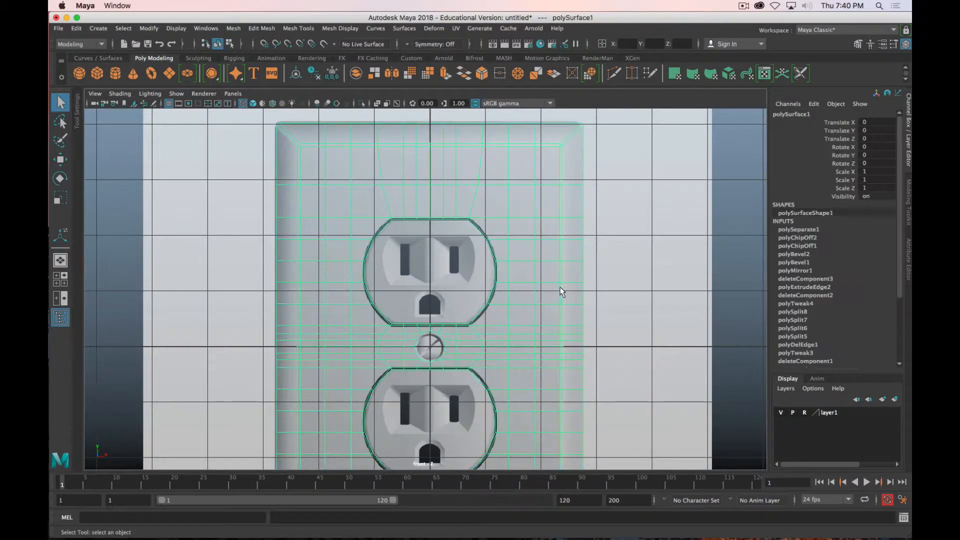
{"action": "left_click", "coordinate": [894, 399]}
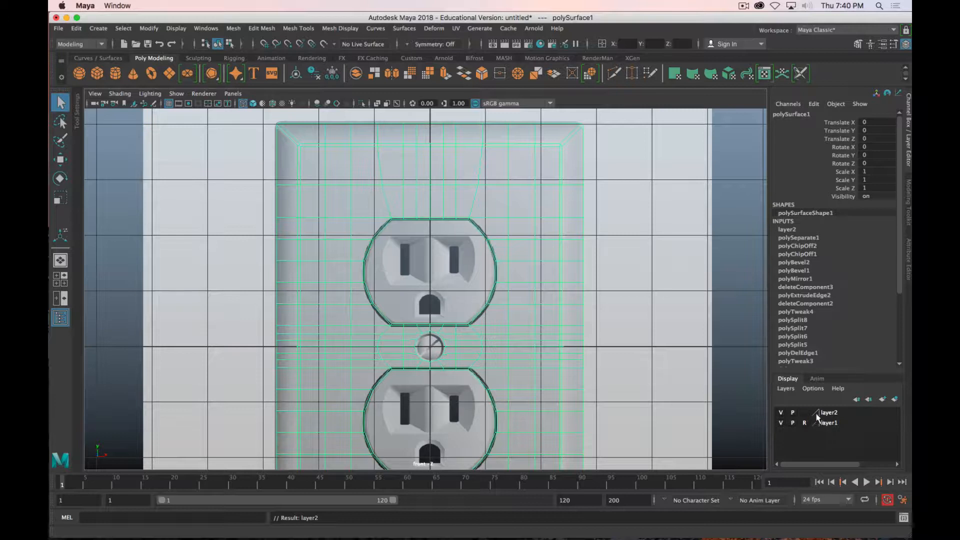
{"action": "left_click", "coordinate": [782, 414]}
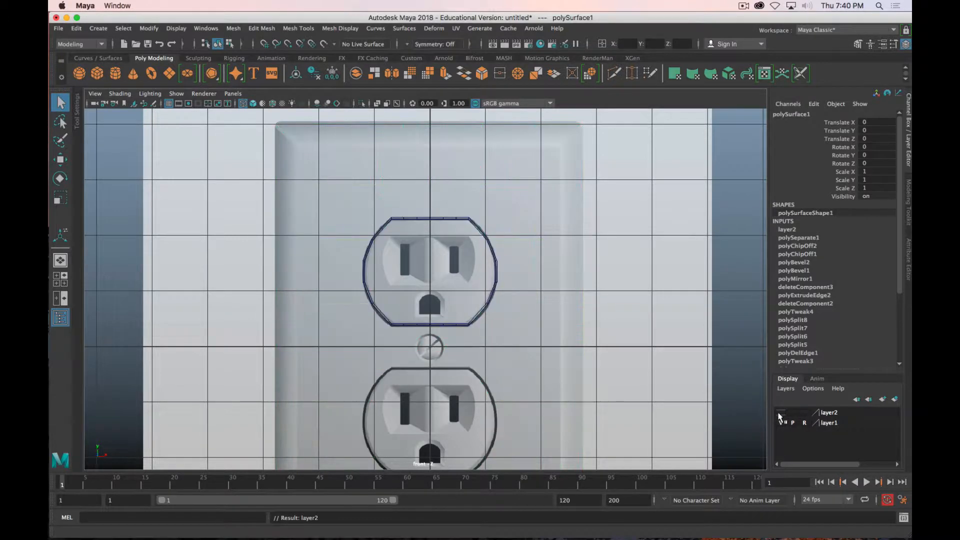
- Rename the new display layer as Layer_Cover
{"action": "double_click", "coordinate": [833, 414]}
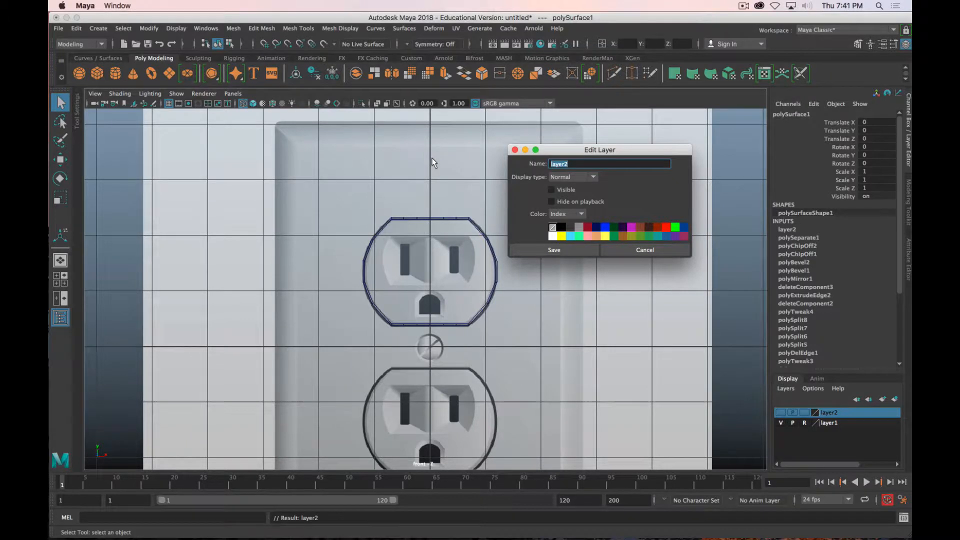
{"action": "type", "text": "Layer_C"}
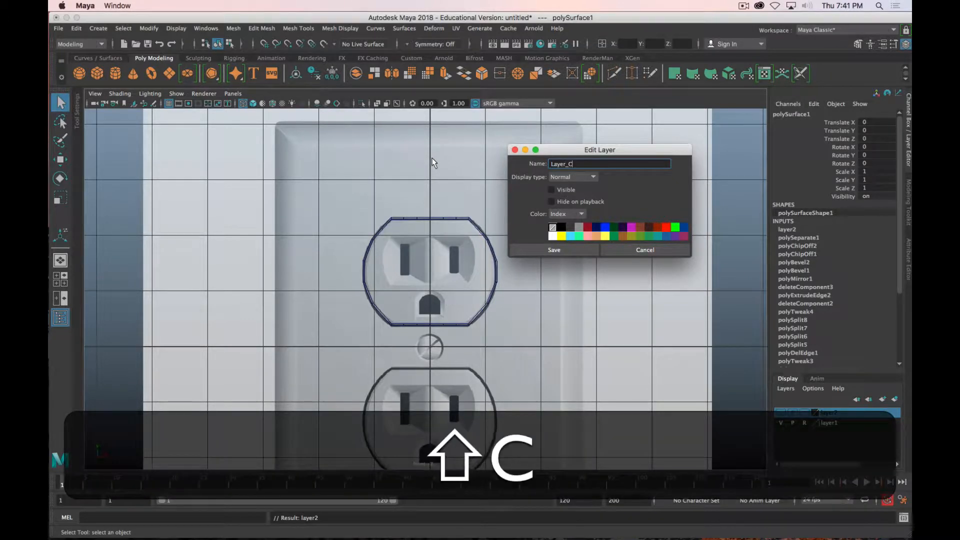
{"action": "type", "text": "over"}
{"action": "key", "text": "Return"}
{"action": "left_click", "coordinate": [550, 250]}
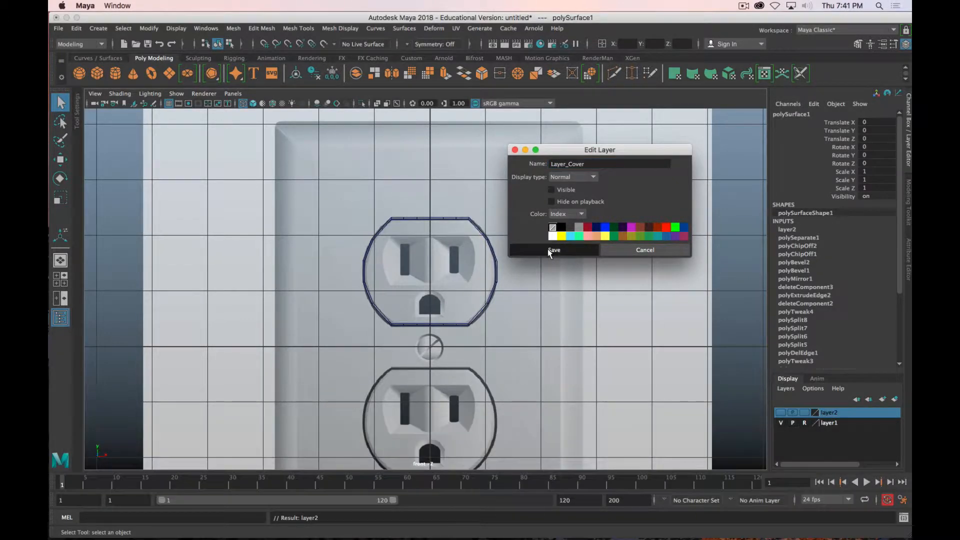
- Scale all faces of the extracted ring slightly inward in the front view, leaving a small gap inside the upper socket outline
{"action": "left_click", "coordinate": [494, 257]}
{"action": "scroll", "coordinate": [530, 228], "scroll_direction": "up", "scroll_amount": 2}
{"action": "scroll", "coordinate": [535, 220], "scroll_direction": "up", "scroll_amount": 3}
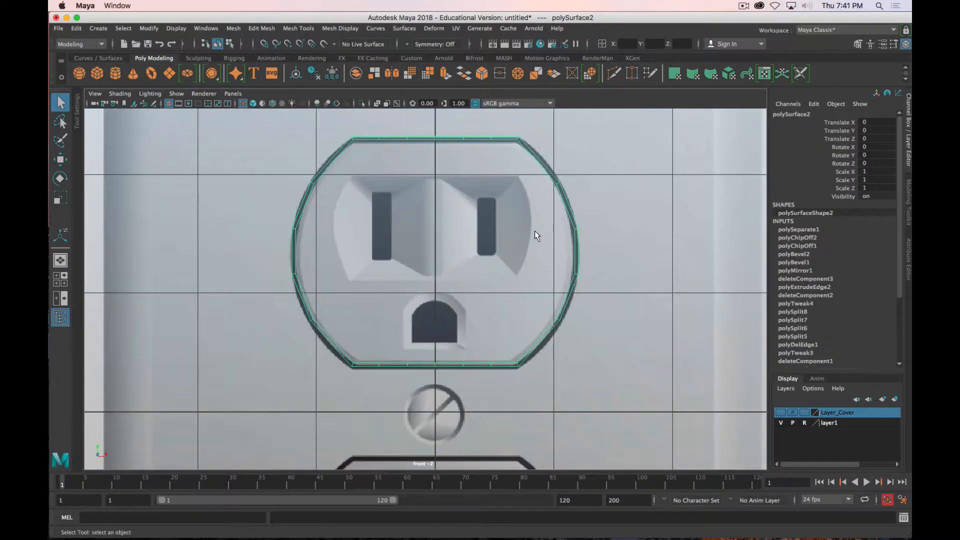
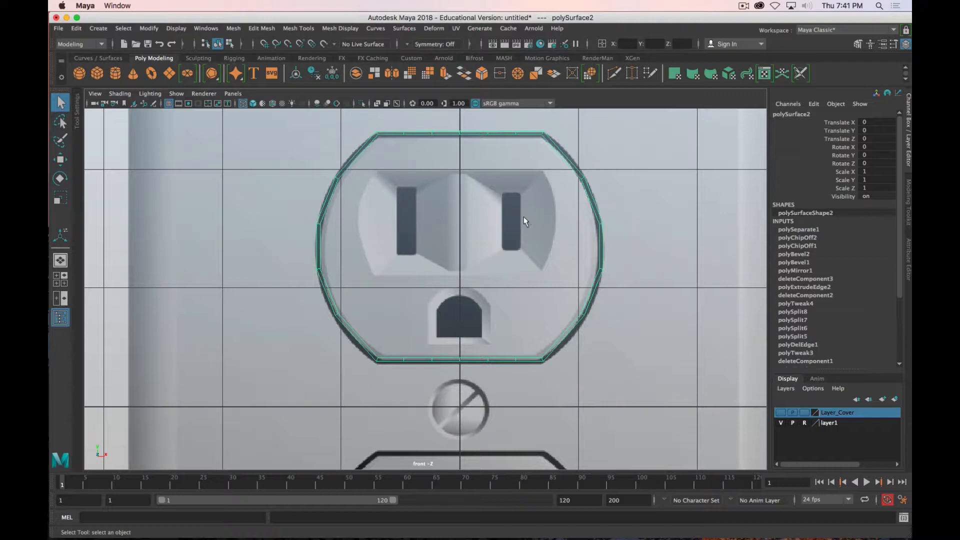
{"action": "right_click_drag", "start_coordinate": [581, 193], "coordinate": [582, 212]}
{"action": "key", "text": "r"}
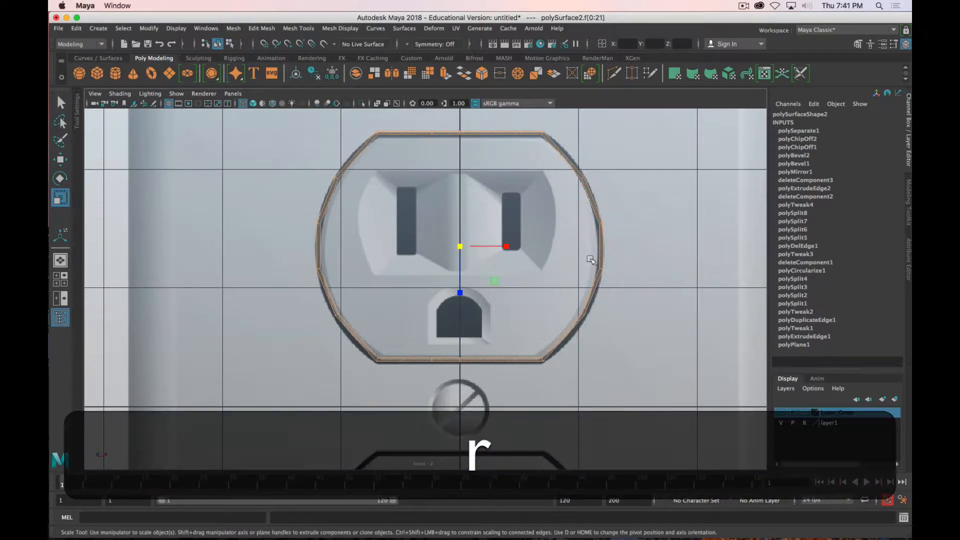
{"action": "middle_click_drag", "start_coordinate": [626, 264], "coordinate": [617, 262]}
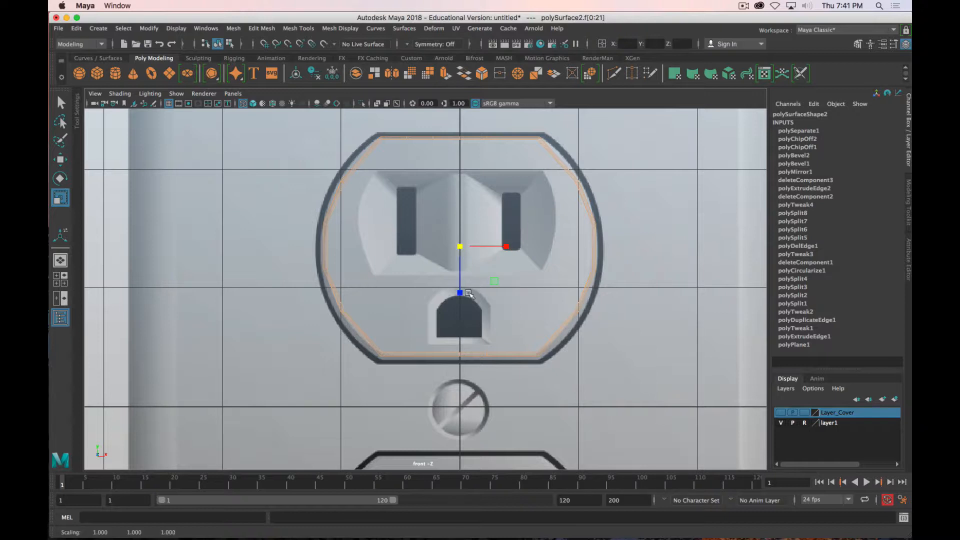
{"action": "left_click_drag", "start_coordinate": [460, 290], "coordinate": [465, 294]}
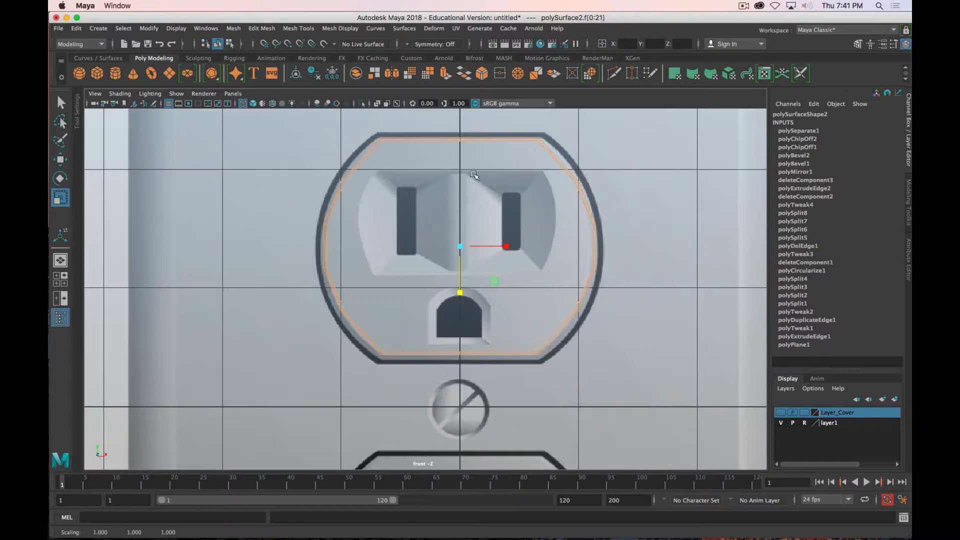
- Hide the reference image layer layer1 in the perspective view and frame the extracted ring
{"action": "scroll", "coordinate": [530, 175], "scroll_direction": "up", "scroll_amount": 2}
{"action": "key", "text": "space"}
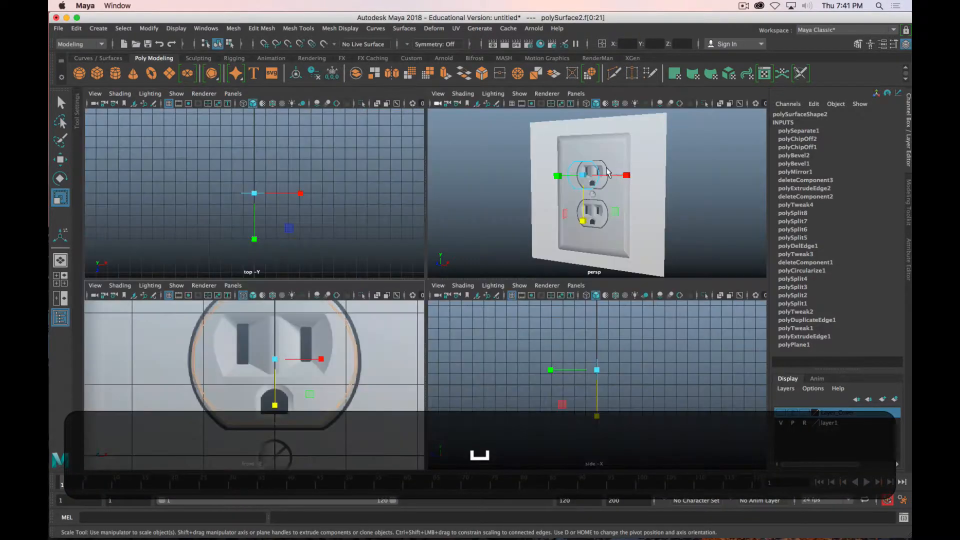
{"action": "key", "text": "space"}
{"action": "left_click", "coordinate": [780, 424]}
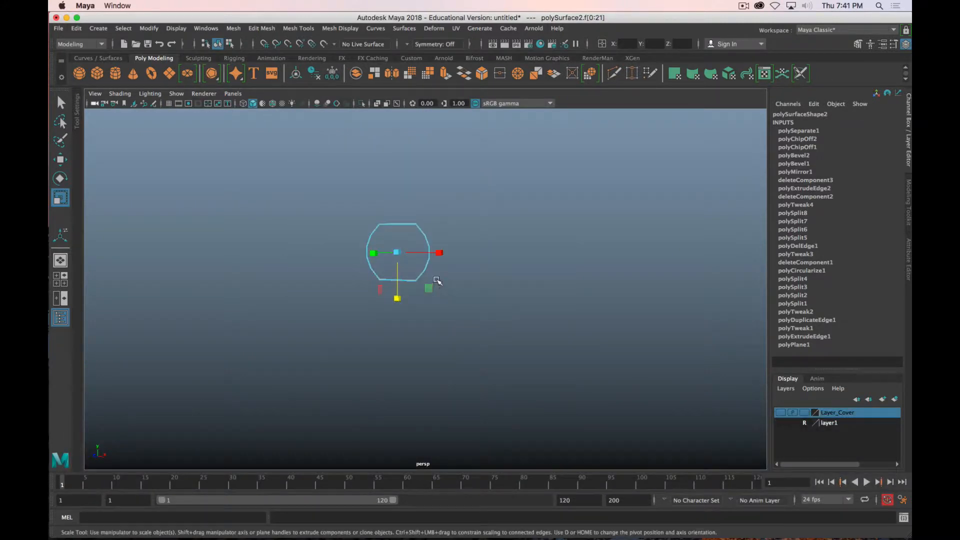
{"action": "scroll", "coordinate": [437, 278], "scroll_direction": "up", "scroll_amount": 10}
{"action": "middle_click_drag", "start_coordinate": [457, 287], "coordinate": [567, 439], "text": "alt"}
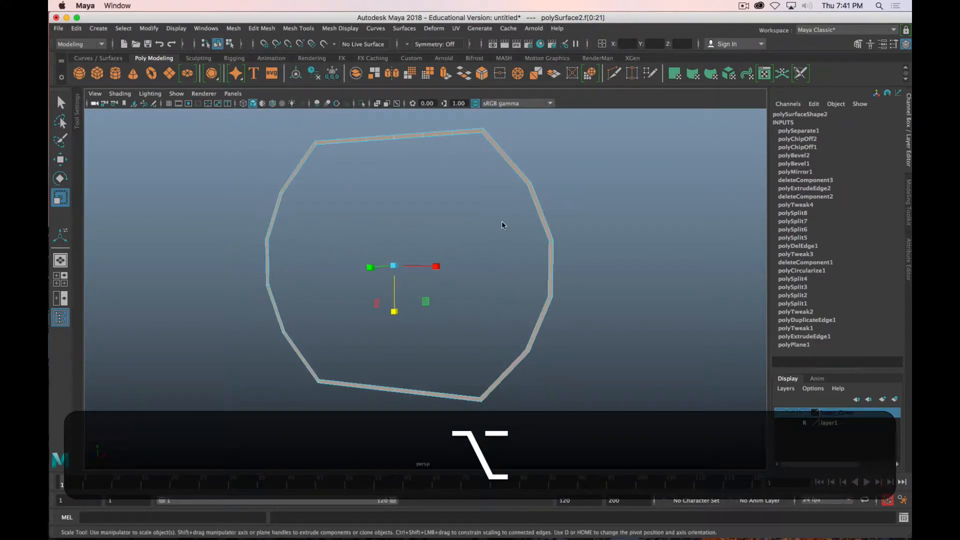
- Bridge the three inner edges on one side of the ring to the three matching edges on the opposite side
{"action": "right_click_drag", "start_coordinate": [502, 223], "coordinate": [501, 252]}
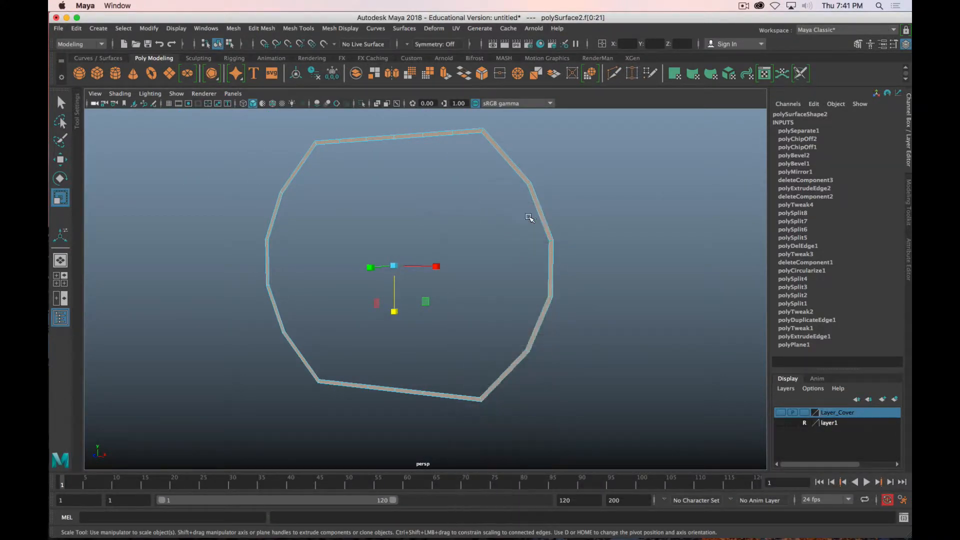
{"action": "right_click_drag", "start_coordinate": [541, 222], "coordinate": [538, 195]}
{"action": "left_click", "coordinate": [539, 213]}
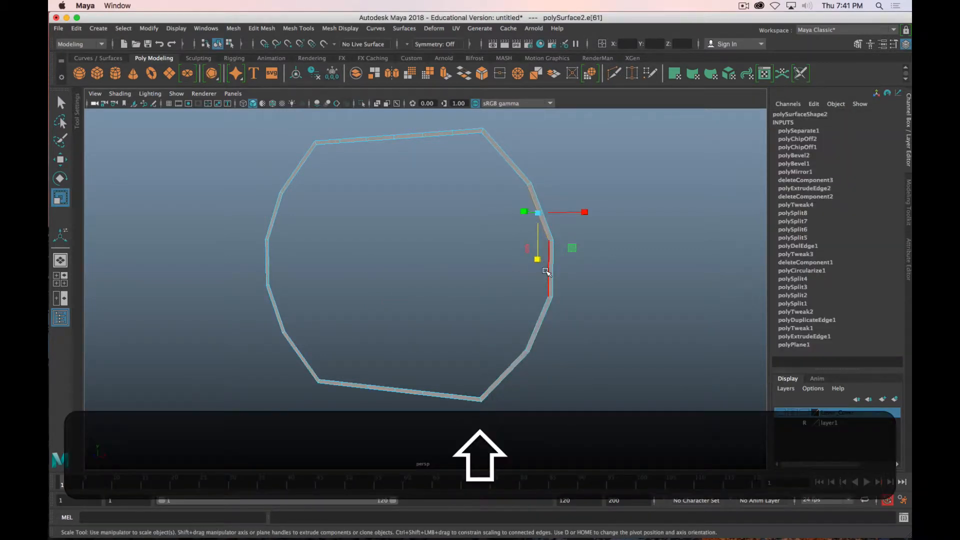
{"action": "key", "text": "shift+q"}
{"action": "left_click", "coordinate": [539, 314], "text": "shift"}
{"action": "left_click", "coordinate": [539, 316], "text": "shift"}
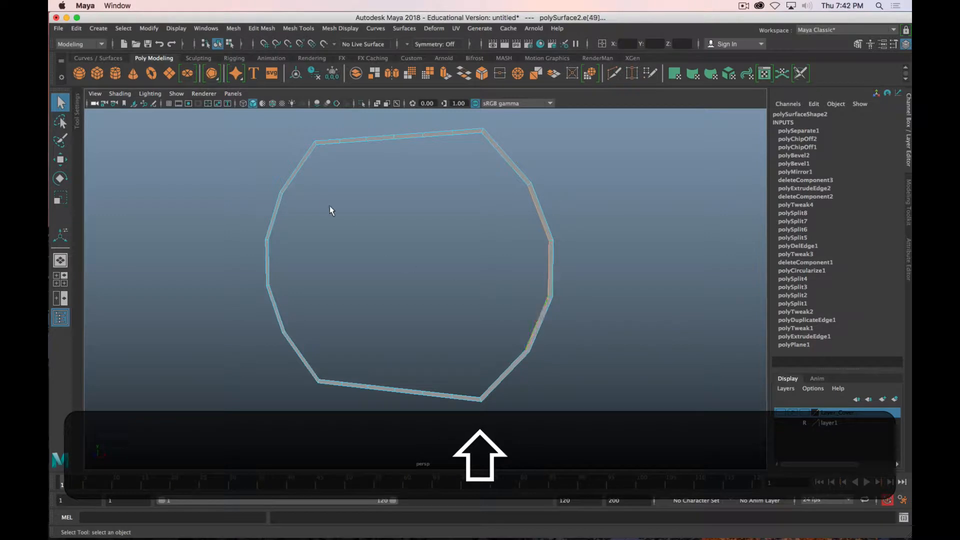
{"action": "left_click", "coordinate": [278, 205], "text": "shift"}
{"action": "left_click", "coordinate": [907, 198]}
{"action": "left_click", "coordinate": [809, 362]}
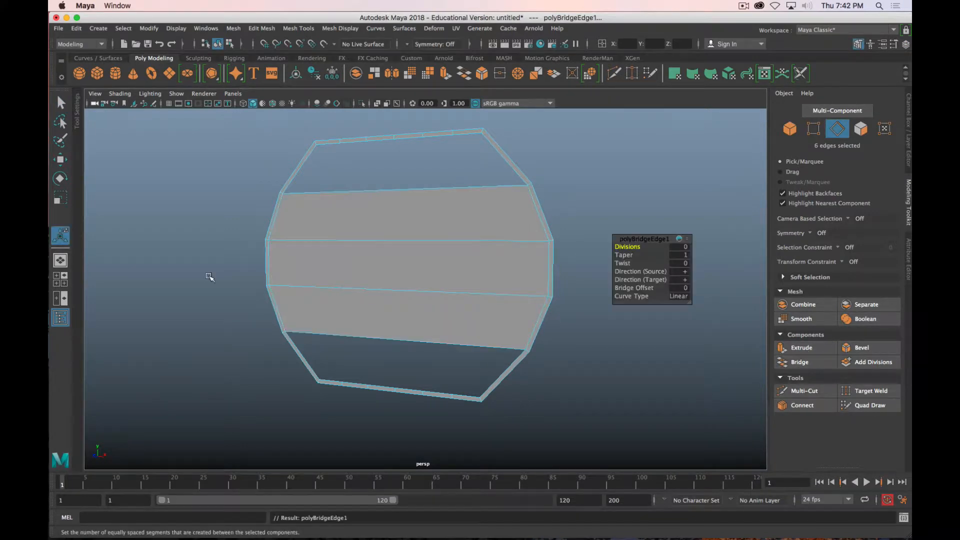
- Select the three bridged faces and connect them with 4 vertical segments at a slide of 0.50
{"action": "left_click_drag", "start_coordinate": [317, 208], "coordinate": [375, 202], "text": "alt"}
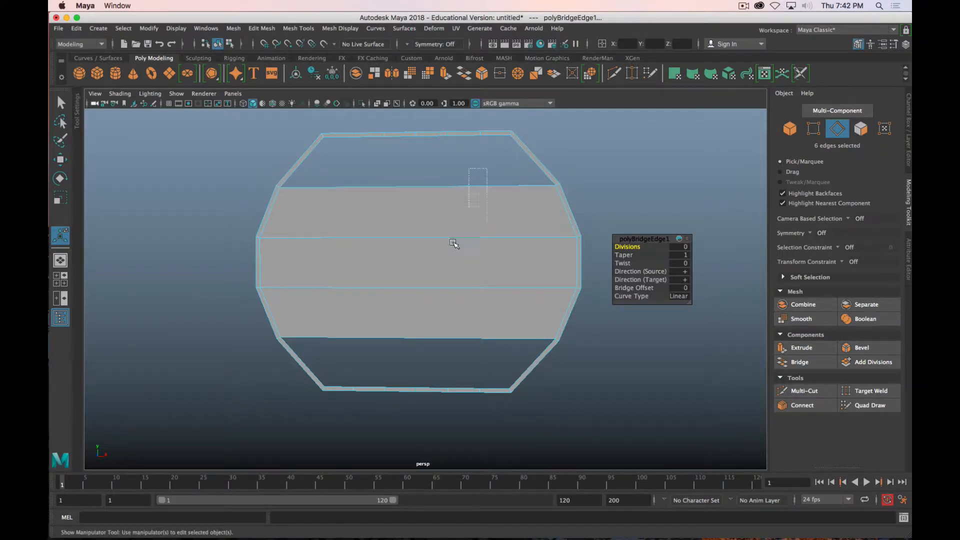
{"action": "double_click", "coordinate": [417, 339]}
{"action": "right_click_drag", "start_coordinate": [429, 233], "coordinate": [441, 260]}
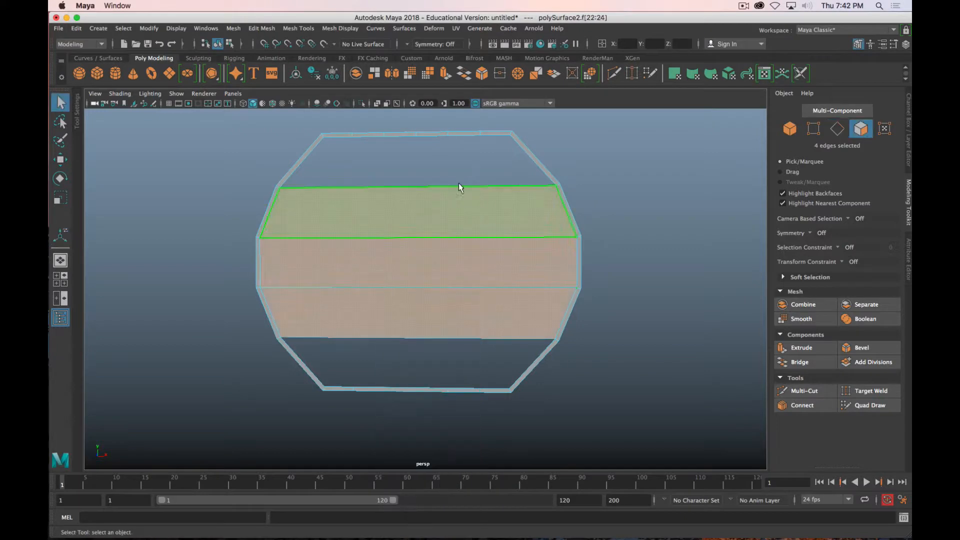
{"action": "left_click_drag", "start_coordinate": [458, 183], "coordinate": [416, 352]}
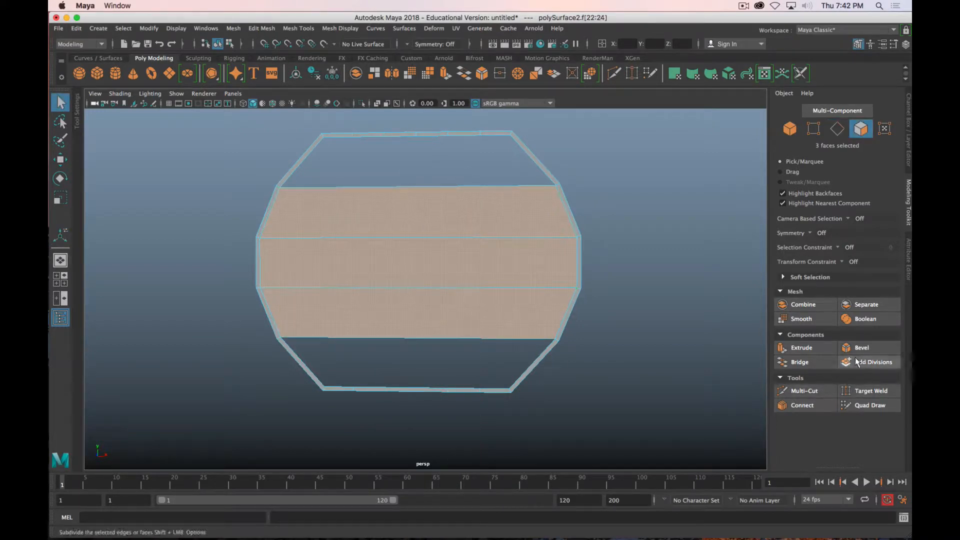
{"action": "left_click", "coordinate": [802, 404]}
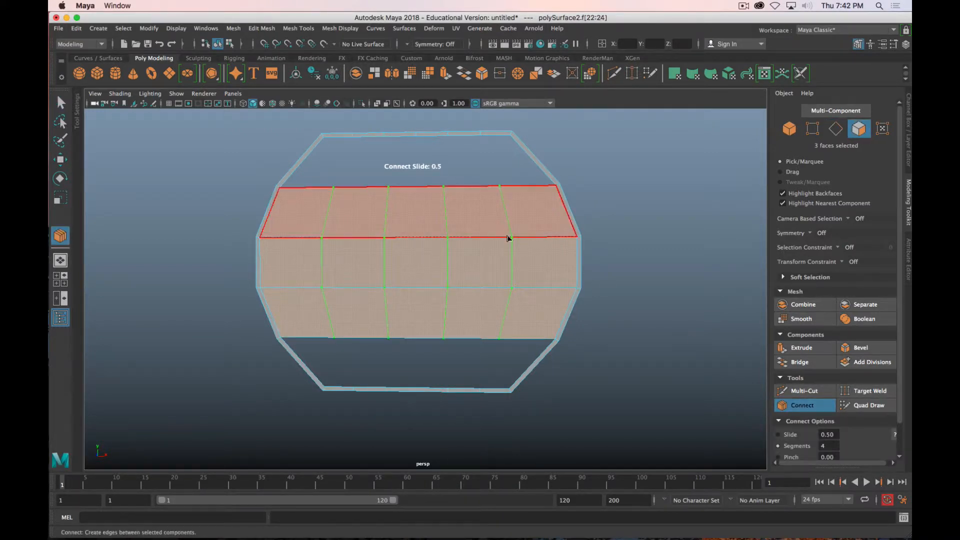
- Set the Connect segments to 5 and apply the connection across the three selected middle faces
{"action": "left_click_drag", "start_coordinate": [826, 445], "coordinate": [799, 447]}
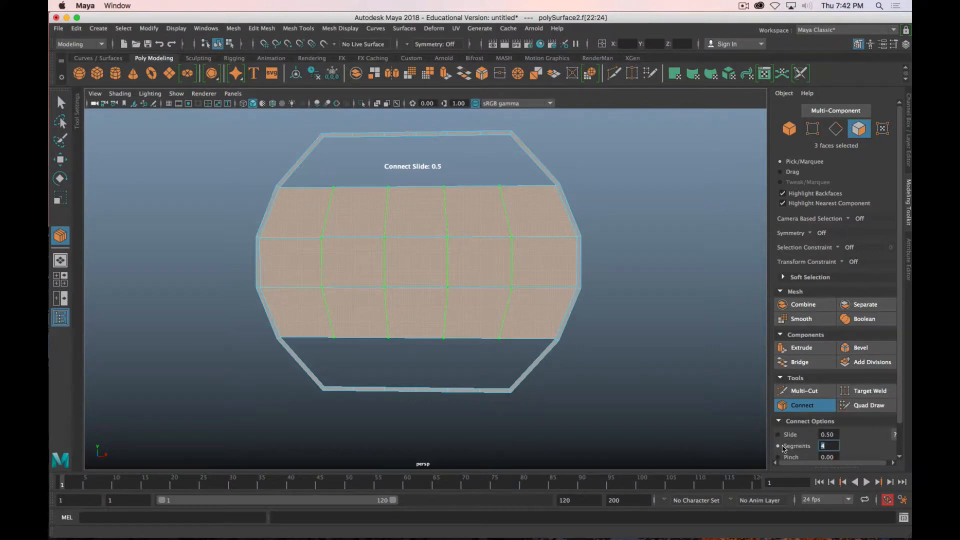
{"action": "type", "text": "5"}
{"action": "key", "text": "Return"}
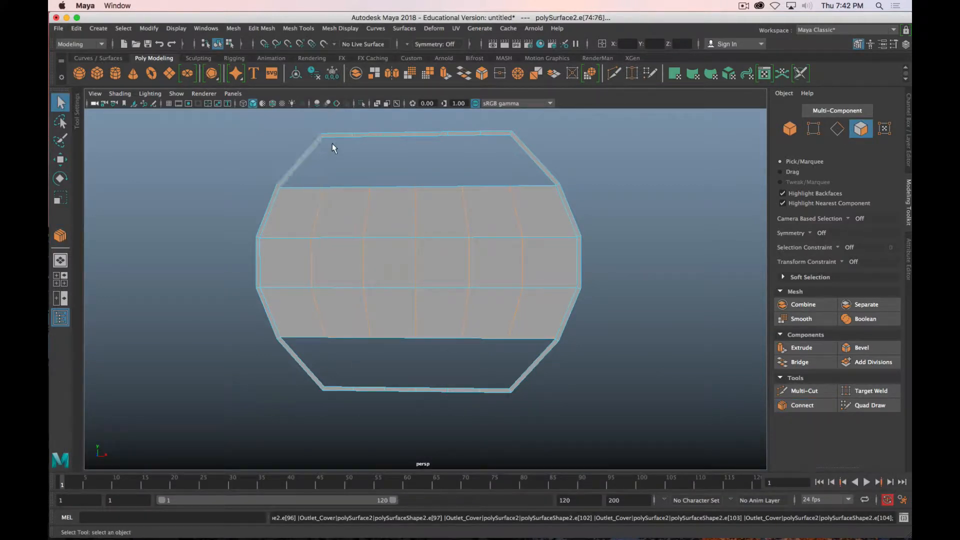
- Bridge the border edges across the open gaps above and below the divided middle faces, leaving out the slanted side edges
{"action": "right_click_drag", "start_coordinate": [337, 137], "coordinate": [336, 111]}
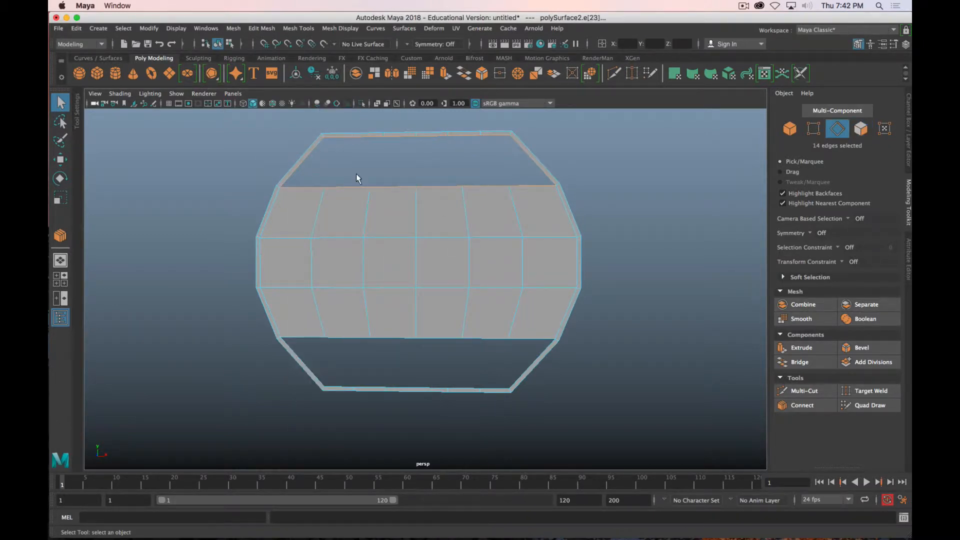
{"action": "left_click", "coordinate": [299, 168], "text": "shift"}
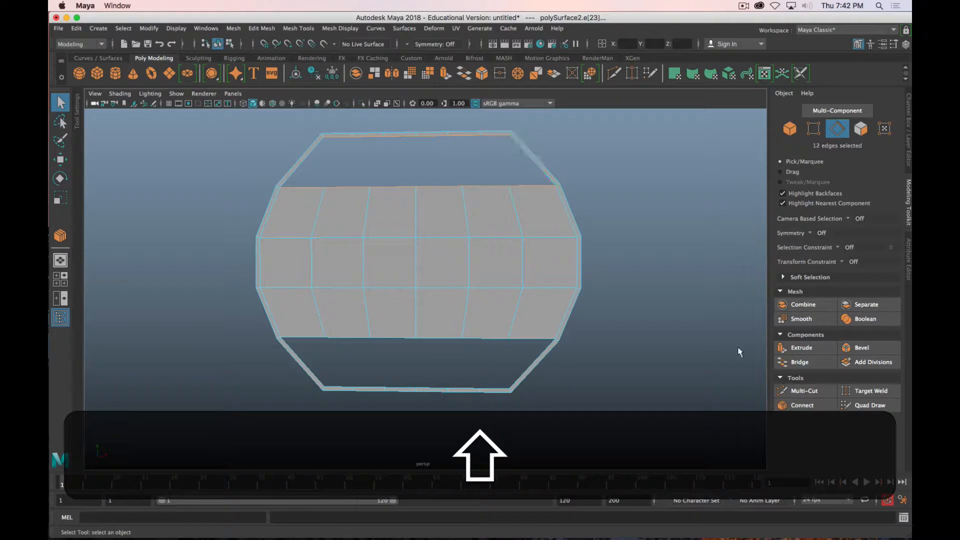
{"action": "left_click", "coordinate": [799, 362]}
{"action": "double_click", "coordinate": [309, 342]}
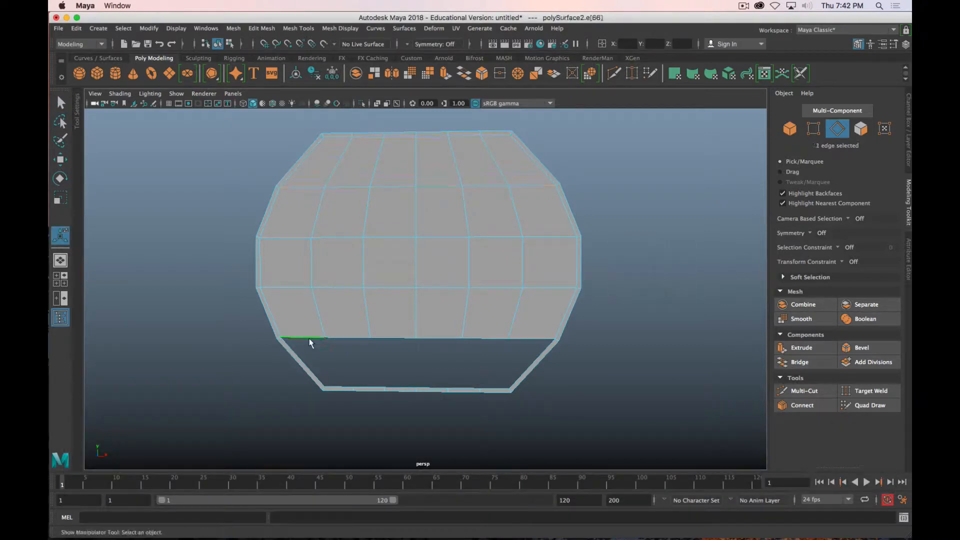
{"action": "left_click", "coordinate": [536, 360], "text": "shift"}
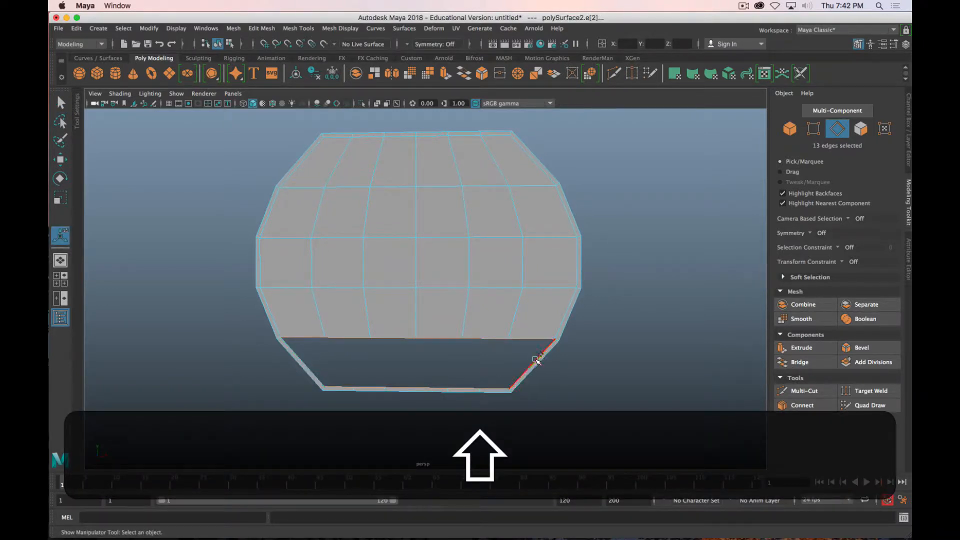
{"action": "left_click", "coordinate": [798, 361]}
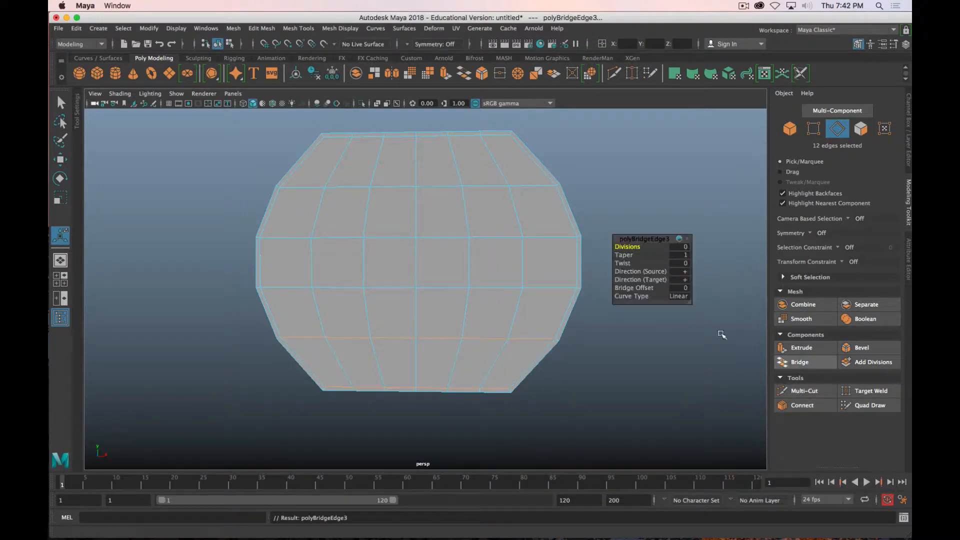
{"action": "left_click", "coordinate": [741, 5]}
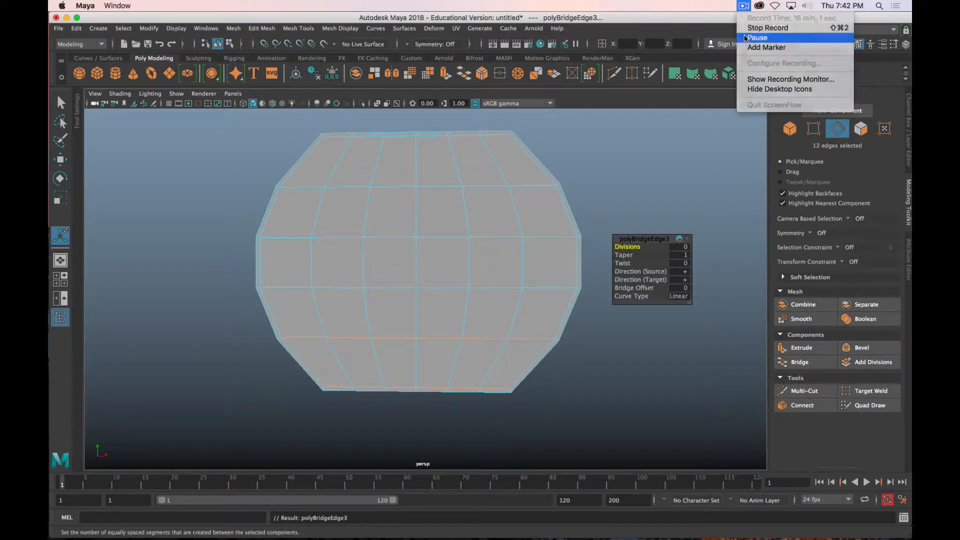
{"action": "left_click", "coordinate": [751, 38]}
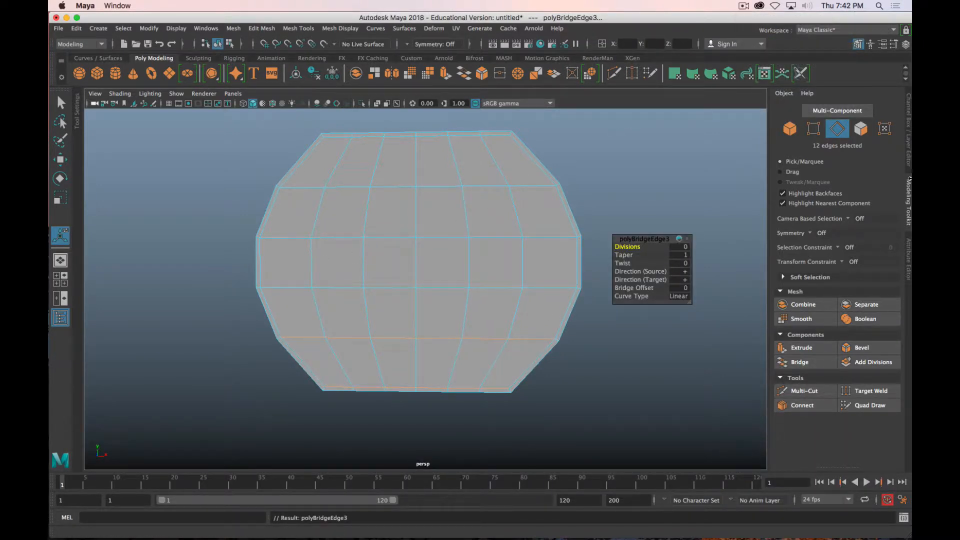
- Make the reference image layer layer1 visible and frame the outlet face in the front view
{"action": "key", "text": "ctrl+a"}
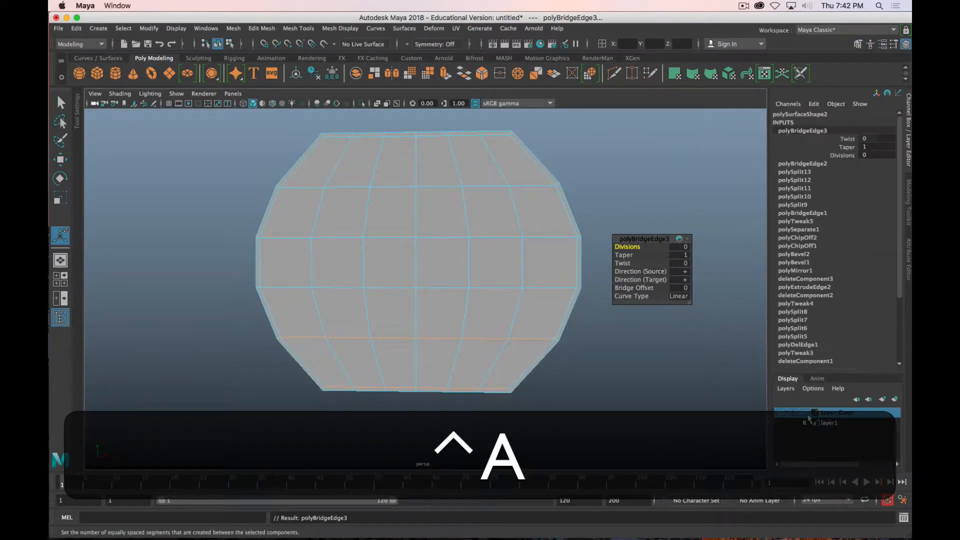
{"action": "left_click", "coordinate": [780, 423]}
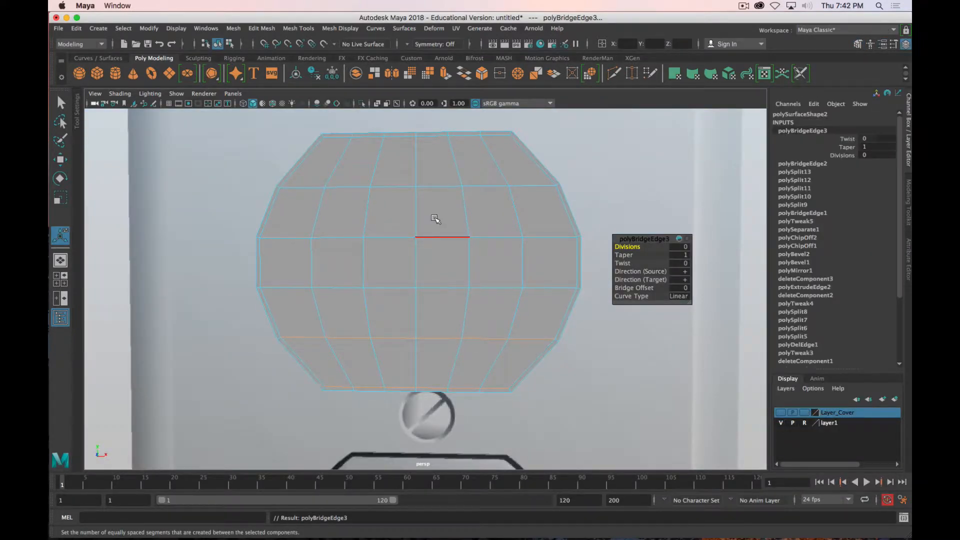
{"action": "key", "text": "space"}
{"action": "key", "text": "space"}
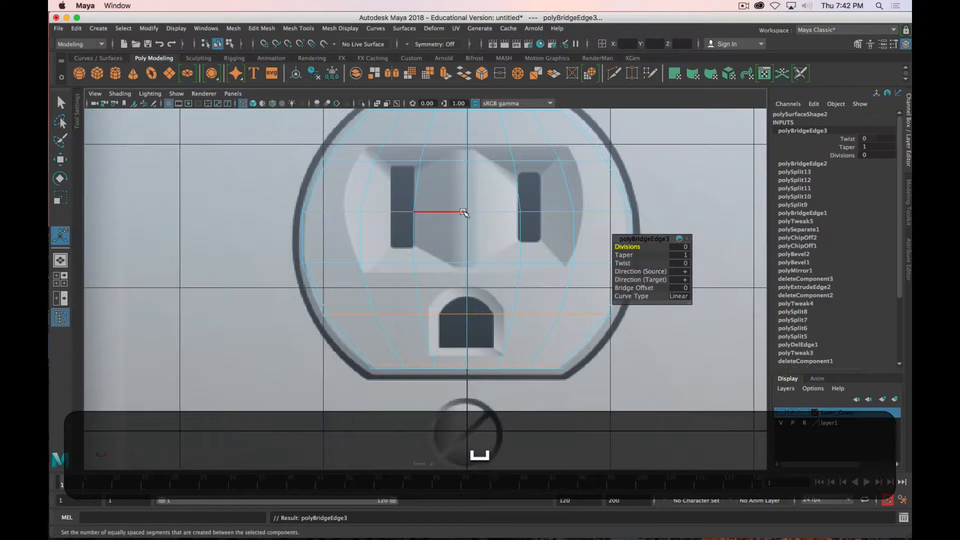
{"action": "middle_click_drag", "start_coordinate": [385, 257], "coordinate": [370, 261], "text": "alt"}
{"action": "scroll", "coordinate": [371, 262], "scroll_direction": "up", "scroll_amount": 3}
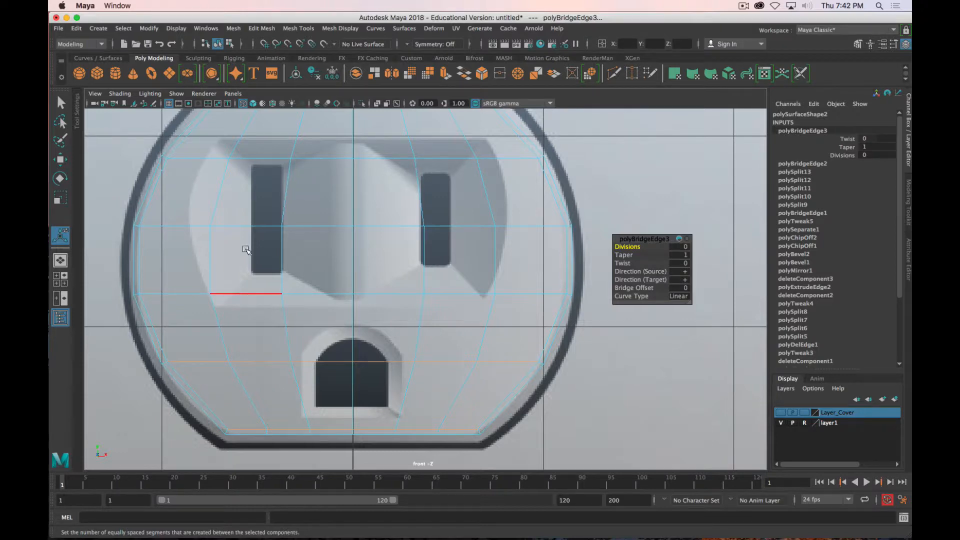
{"action": "middle_click_drag", "start_coordinate": [255, 231], "coordinate": [260, 285], "text": "alt"}
{"action": "scroll", "coordinate": [280, 275], "scroll_direction": "down", "scroll_amount": 8}
{"action": "scroll", "coordinate": [412, 274], "scroll_direction": "up", "scroll_amount": 3}
{"action": "scroll", "coordinate": [411, 274], "scroll_direction": "up", "scroll_amount": 5}
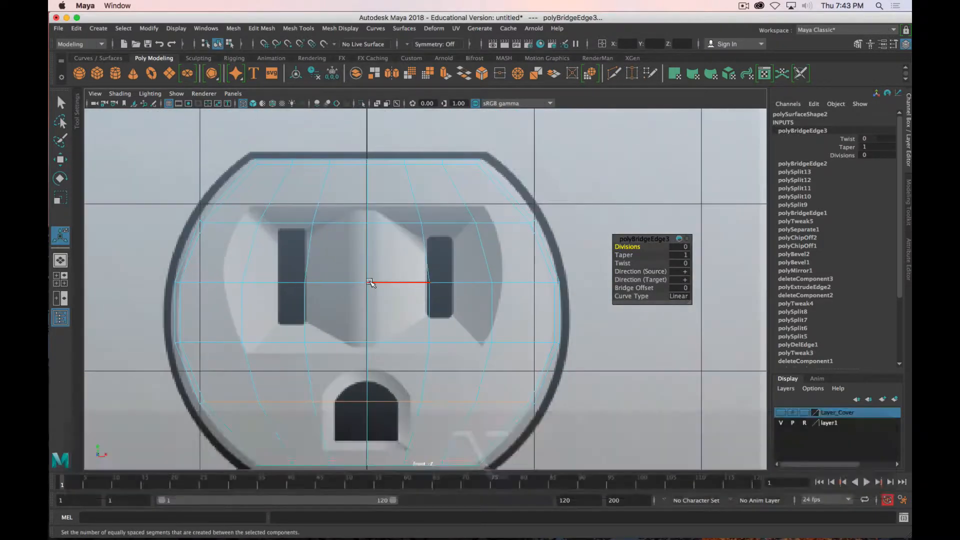
{"action": "middle_click_drag", "start_coordinate": [409, 276], "coordinate": [403, 243], "text": "alt"}
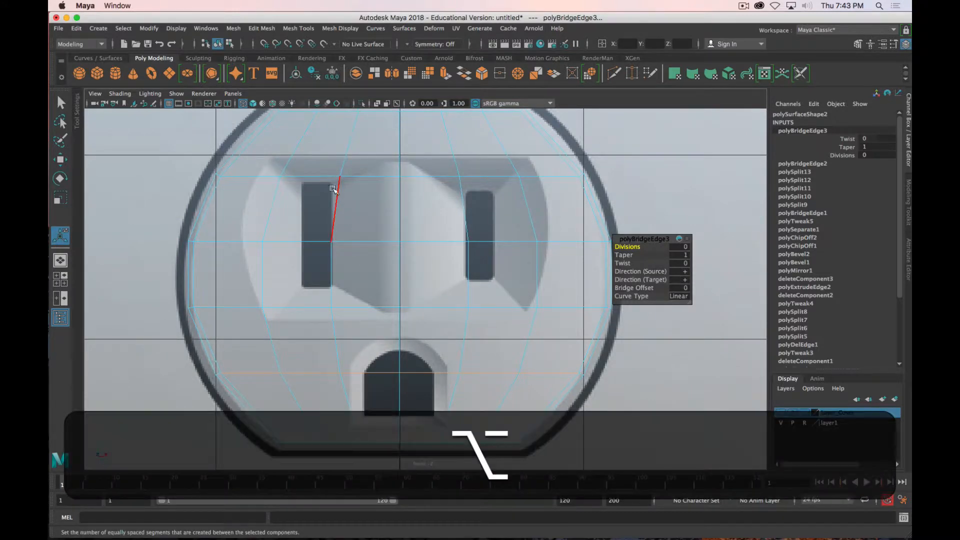
- Move the four central edges of the upper horizontal row up to the top border of the slot recess in the reference image
{"action": "right_click_drag", "start_coordinate": [448, 169], "coordinate": [447, 143]}
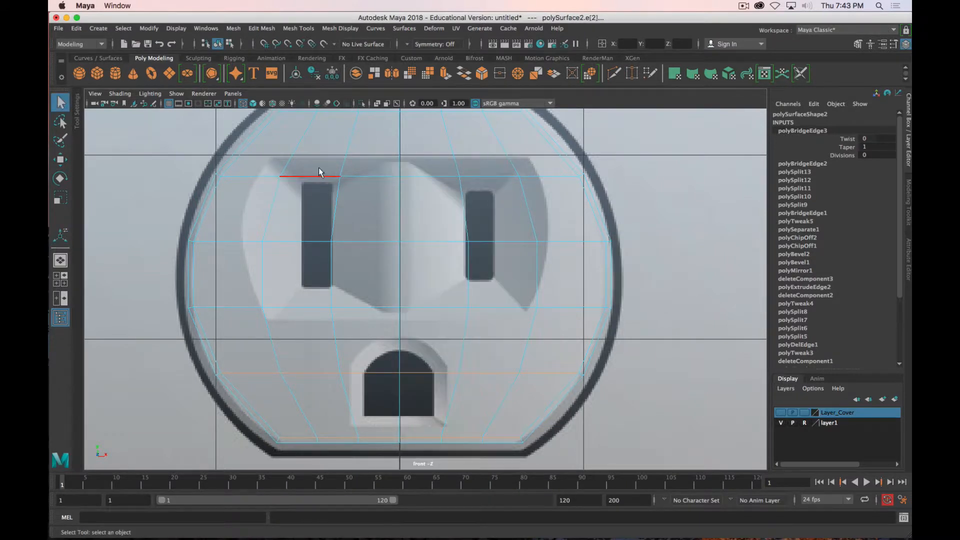
{"action": "left_click", "coordinate": [302, 176]}
{"action": "left_click", "coordinate": [364, 176], "text": "shift"}
{"action": "left_click", "coordinate": [432, 176], "text": "shift"}
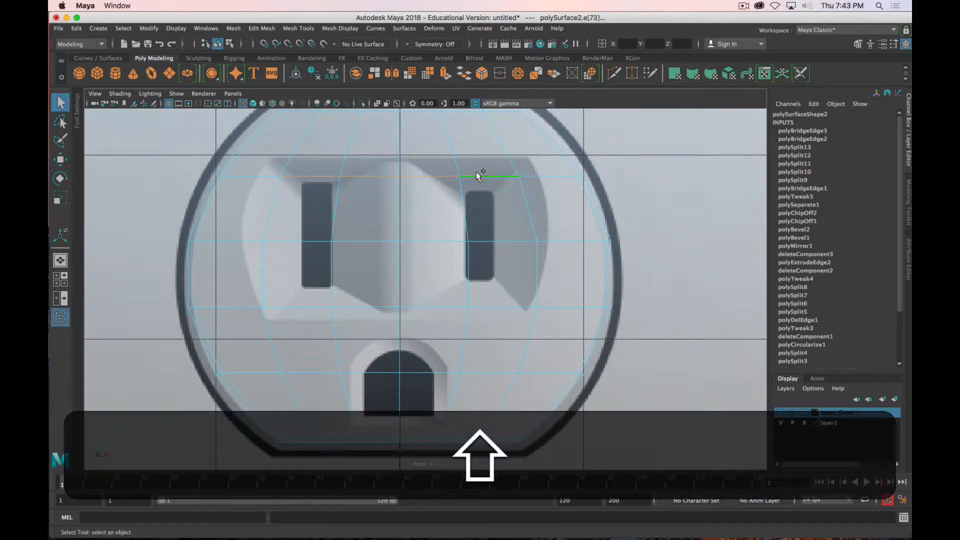
{"action": "left_click", "coordinate": [476, 176], "text": "shift"}
{"action": "key", "text": "w"}
{"action": "left_click_drag", "start_coordinate": [398, 124], "coordinate": [406, 102]}
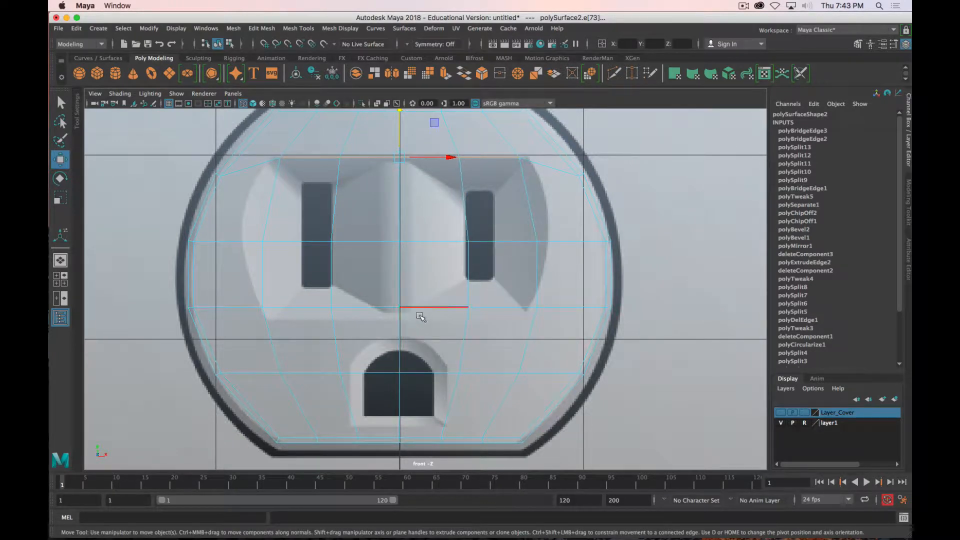
- Move the four central edges below the slots down to about Y 1.10, matching the recess's bottom border in the reference image
{"action": "left_click", "coordinate": [333, 307]}
{"action": "left_click", "coordinate": [367, 309], "text": "shift"}
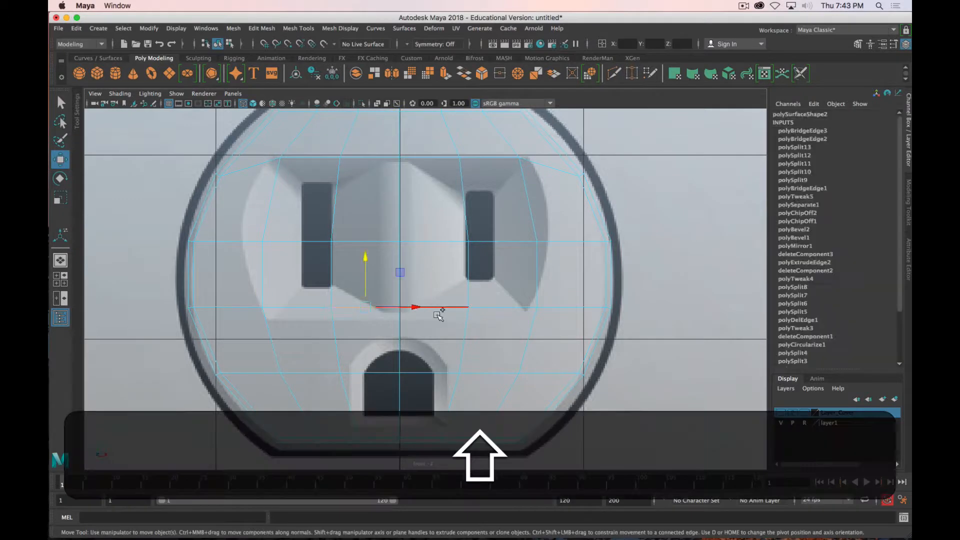
{"action": "left_click", "coordinate": [451, 309], "text": "shift"}
{"action": "left_click", "coordinate": [495, 308], "text": "shift"}
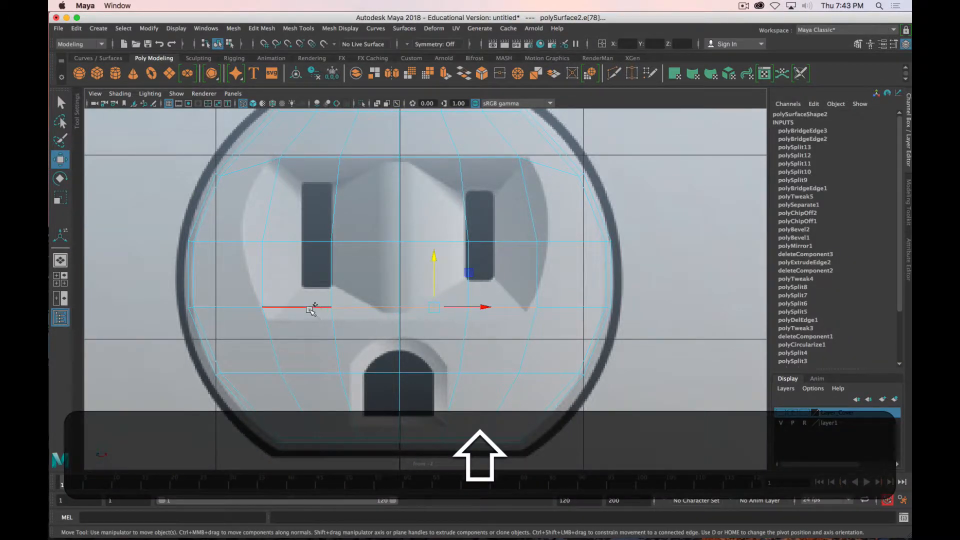
{"action": "left_click", "coordinate": [398, 270]}
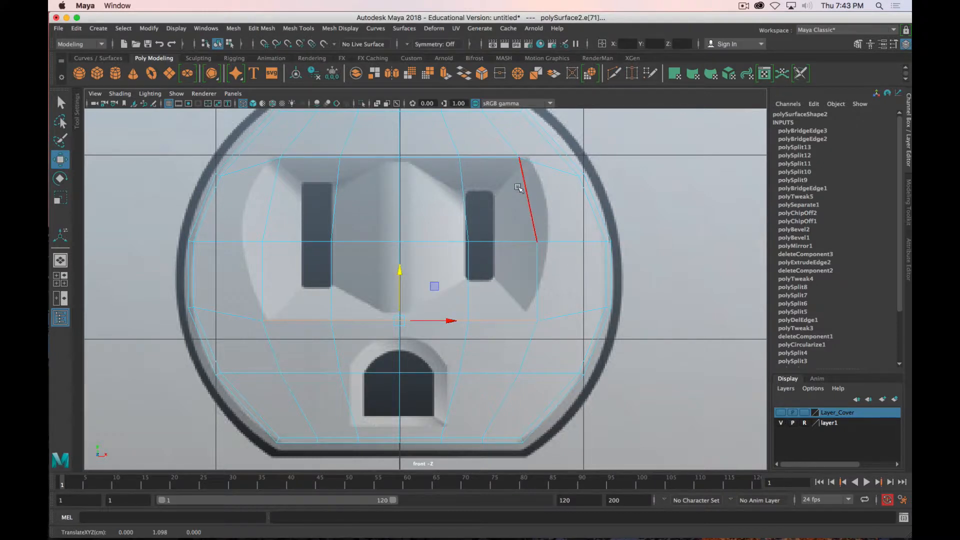
- Insert two horizontal edge loops with Multi-Cut, one above and one below the middle edge row of the slot recess
{"action": "right_click", "coordinate": [527, 203]}
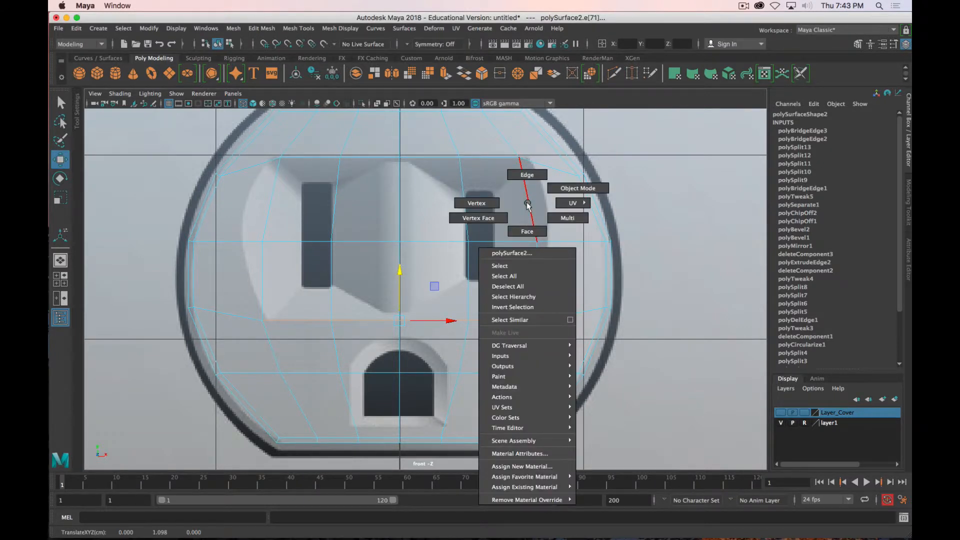
{"action": "left_click", "coordinate": [907, 215]}
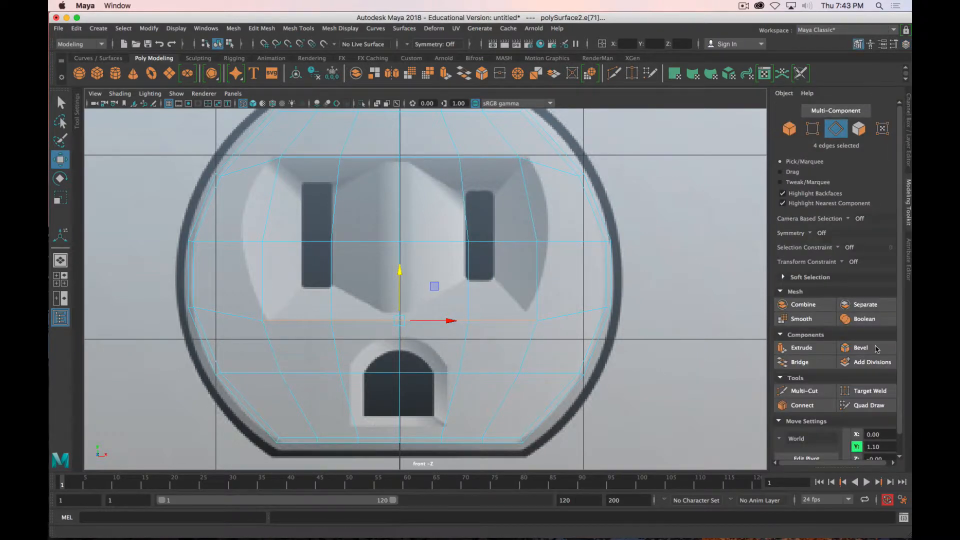
{"action": "left_click", "coordinate": [801, 395]}
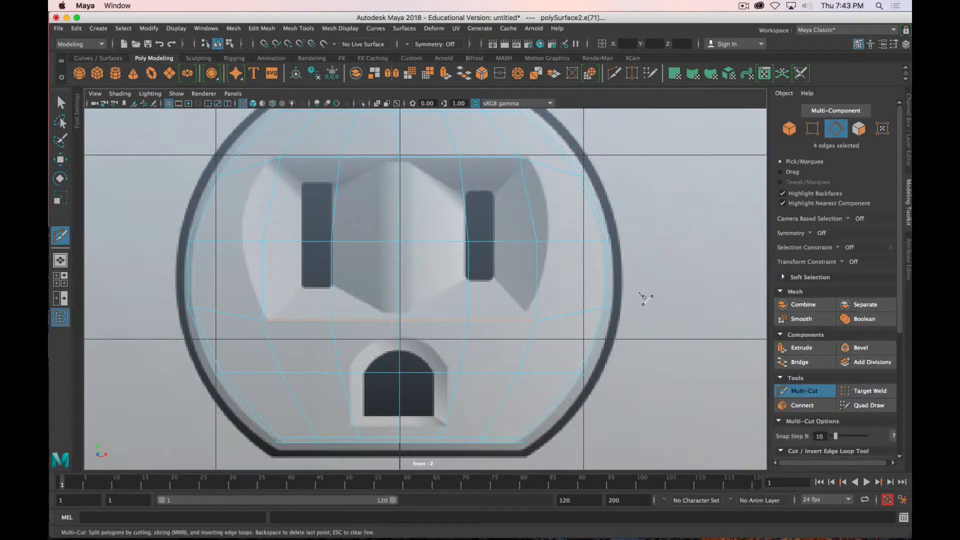
{"action": "left_click", "coordinate": [529, 206], "text": "ctrl"}
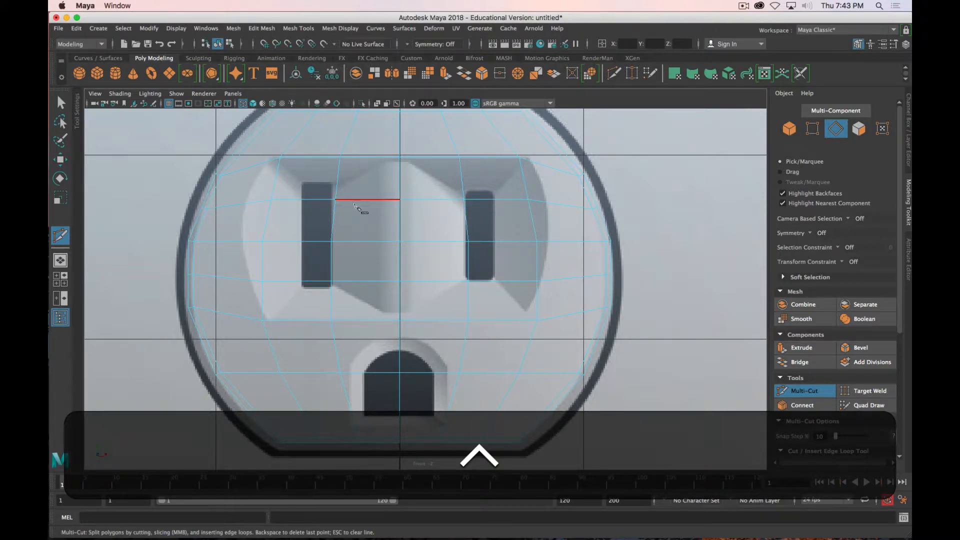
{"action": "key", "text": "w"}
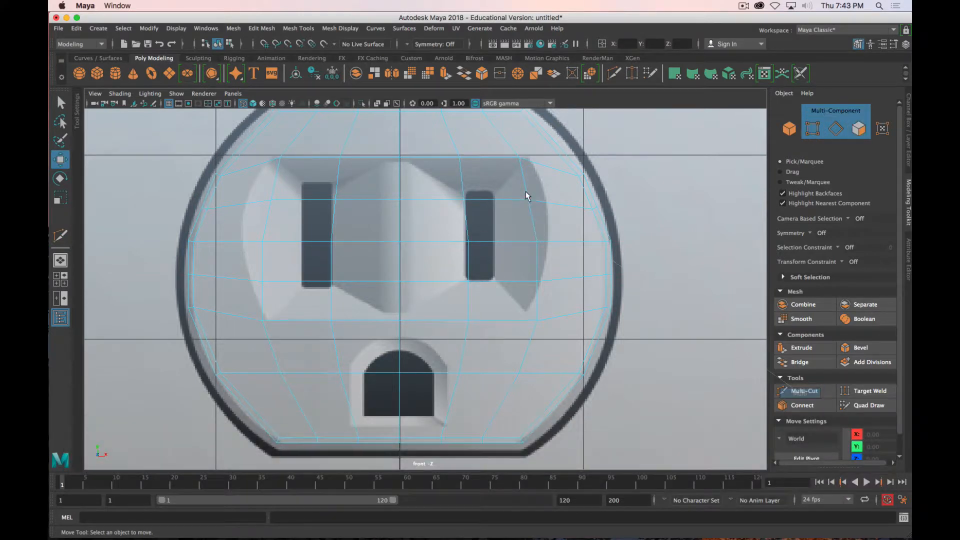
- Examine the outer rim around the inserted edge loops in the perspective view, with smooth preview on and off
{"action": "right_click", "coordinate": [524, 187]}
{"action": "right_click_drag", "start_coordinate": [524, 187], "coordinate": [522, 160]}
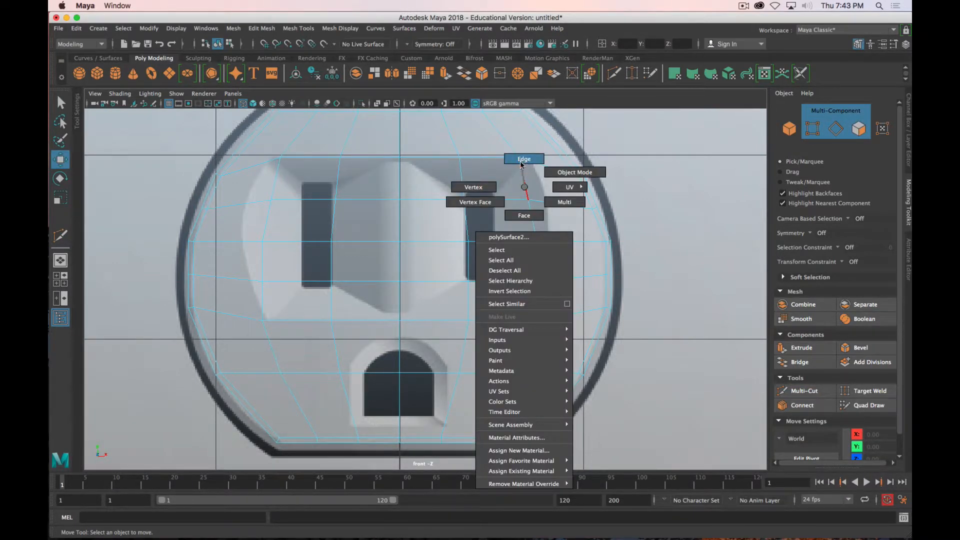
{"action": "right_click_drag", "start_coordinate": [521, 163], "coordinate": [522, 165]}
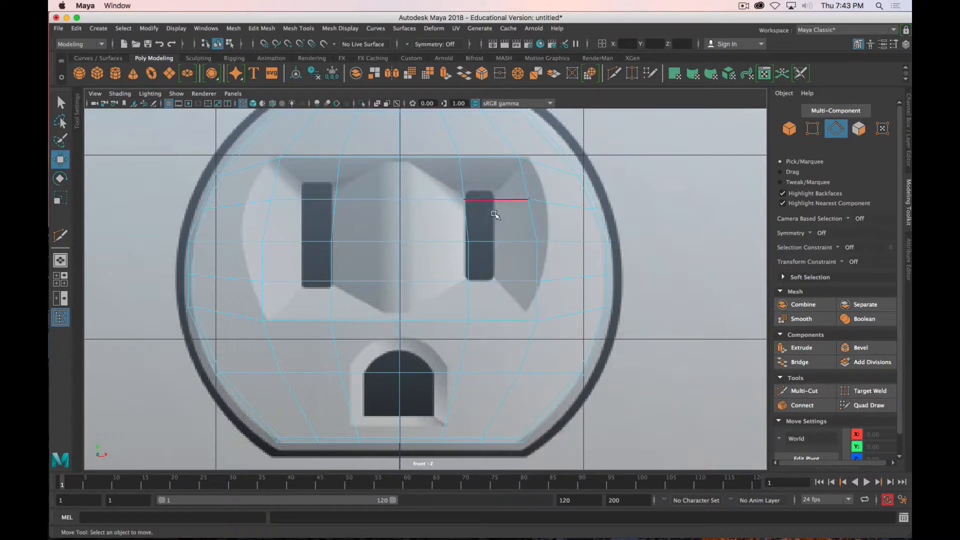
{"action": "key", "text": "space"}
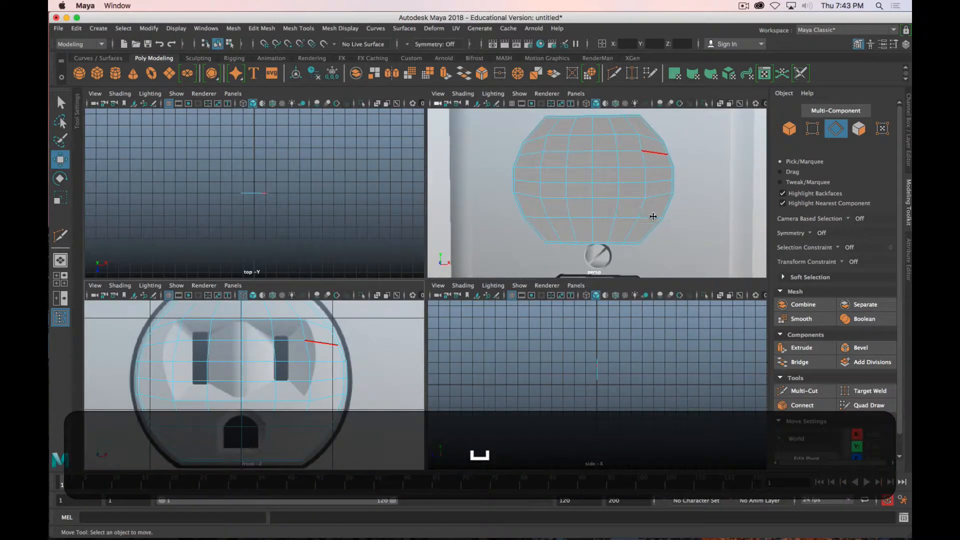
{"action": "key", "text": "space"}
{"action": "left_click_drag", "start_coordinate": [556, 208], "coordinate": [521, 216], "text": "alt"}
{"action": "scroll", "coordinate": [522, 212], "scroll_direction": "up", "scroll_amount": 4, "text": "alt"}
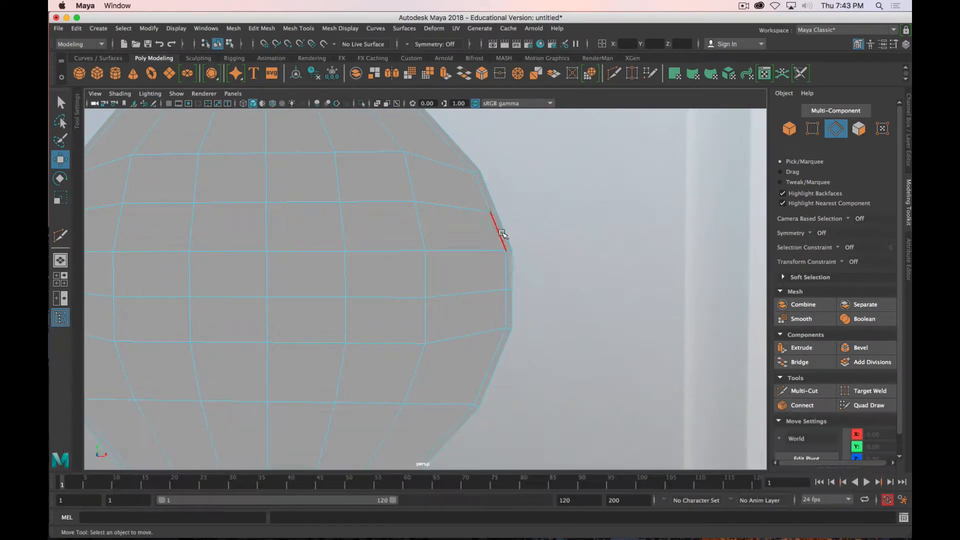
{"action": "key", "text": "3"}
{"action": "middle_click_drag", "start_coordinate": [540, 243], "coordinate": [570, 300], "text": "alt"}
{"action": "key", "text": "1"}
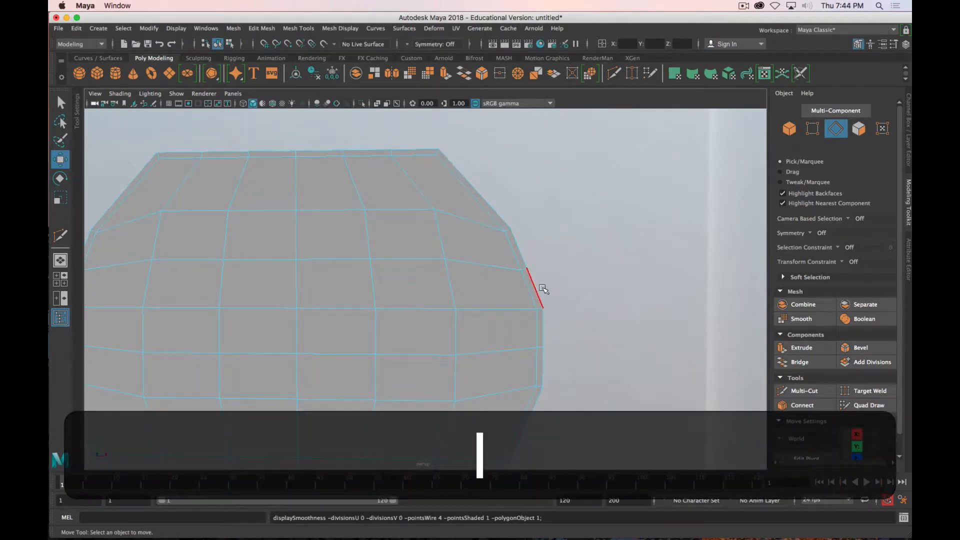
{"action": "key", "text": "space"}
{"action": "key", "text": "space"}
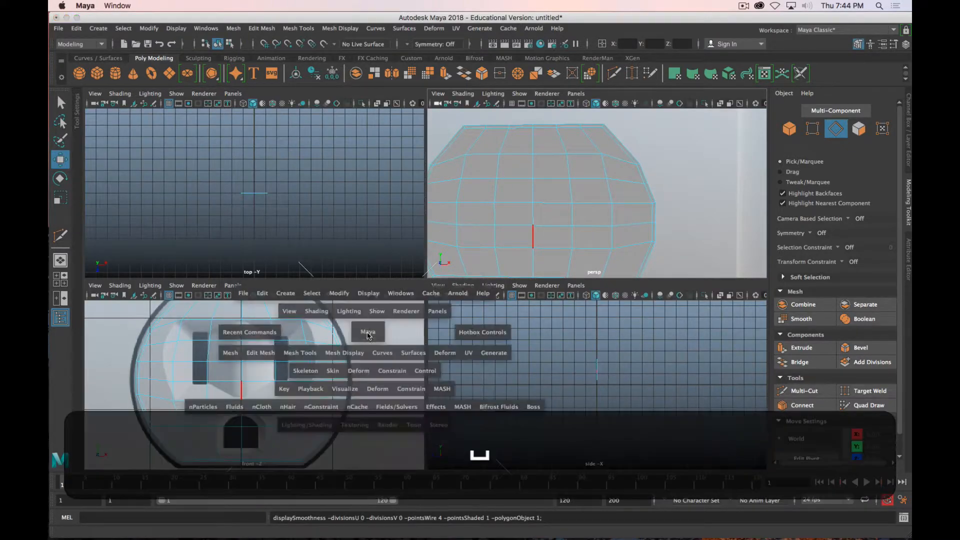
- Move the outer rim vertex pairs at Y 1.71 outward to about X 1.09 and -1.08, following the reference circle in the front view
{"action": "middle_click_drag", "start_coordinate": [617, 189], "coordinate": [572, 195], "text": "alt"}
{"action": "right_click_drag", "start_coordinate": [571, 195], "coordinate": [523, 195], "text": "alt"}
{"action": "left_click_drag", "start_coordinate": [558, 211], "coordinate": [555, 214]}
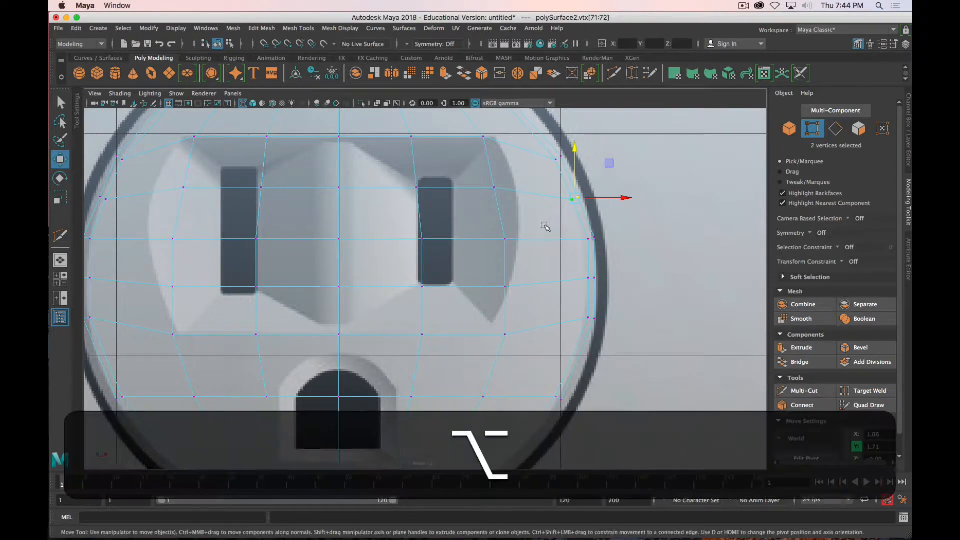
{"action": "middle_click_drag", "start_coordinate": [544, 225], "coordinate": [598, 225], "text": "alt"}
{"action": "left_click_drag", "start_coordinate": [680, 199], "coordinate": [684, 198]}
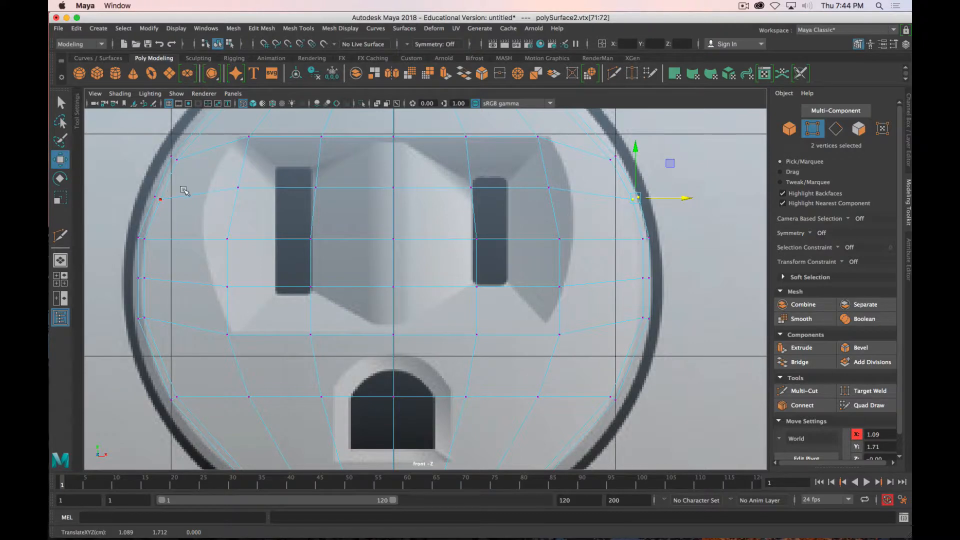
{"action": "left_click_drag", "start_coordinate": [129, 193], "coordinate": [190, 211]}
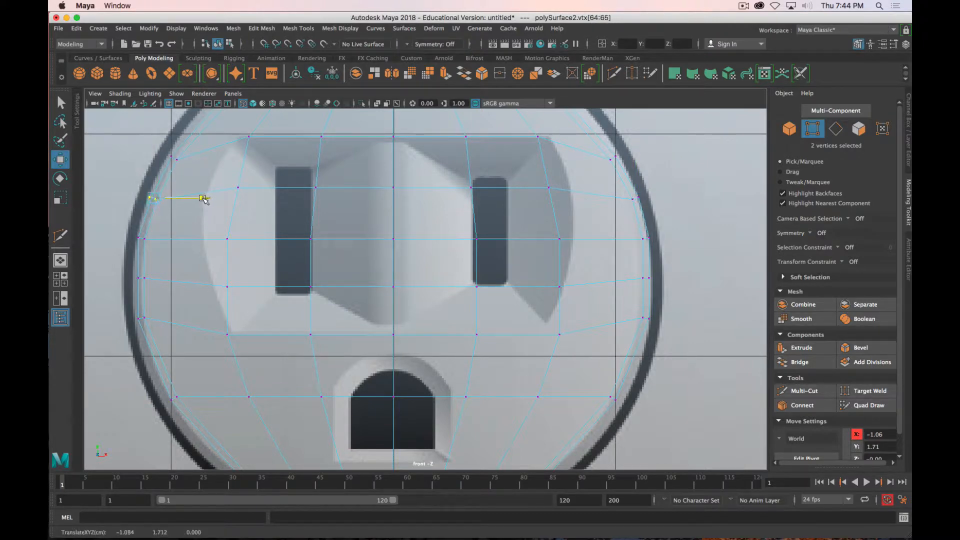
- Move the outer rim vertex pairs at Y 1.35 outward to about X 1.15 and -1.15
{"action": "middle_click_drag", "start_coordinate": [466, 324], "coordinate": [437, 248], "text": "alt"}
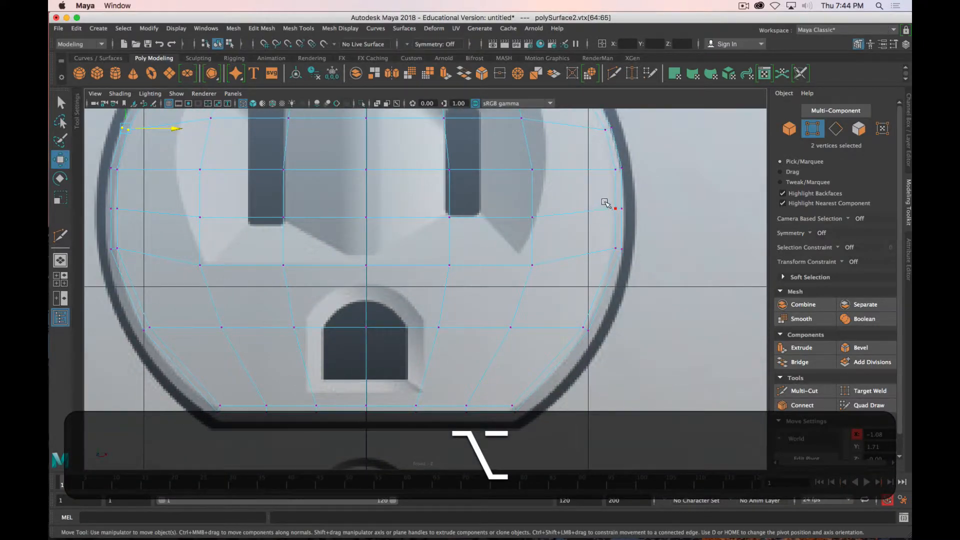
{"action": "left_click_drag", "start_coordinate": [605, 202], "coordinate": [672, 208]}
{"action": "middle_click_drag", "start_coordinate": [147, 215], "coordinate": [261, 215], "text": "alt"}
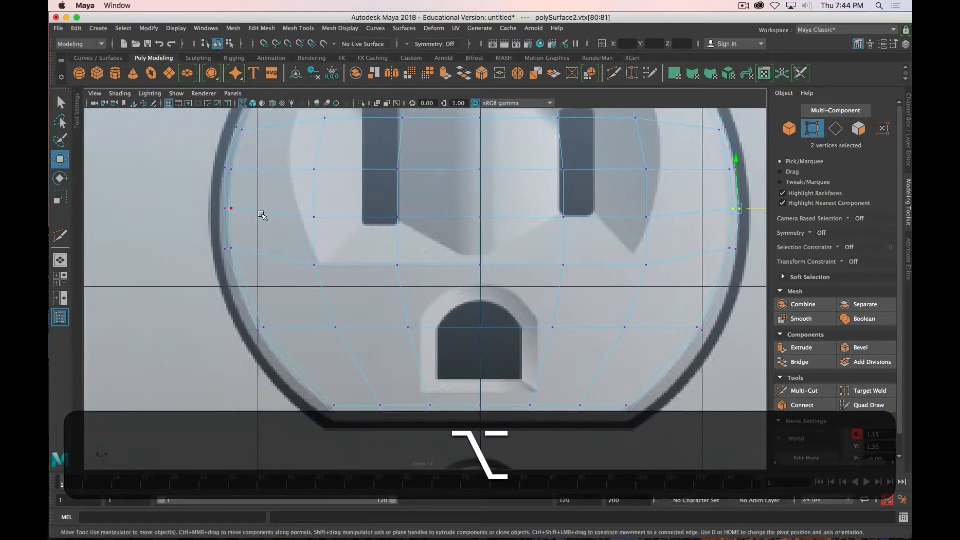
{"action": "left_click_drag", "start_coordinate": [216, 222], "coordinate": [217, 222]}
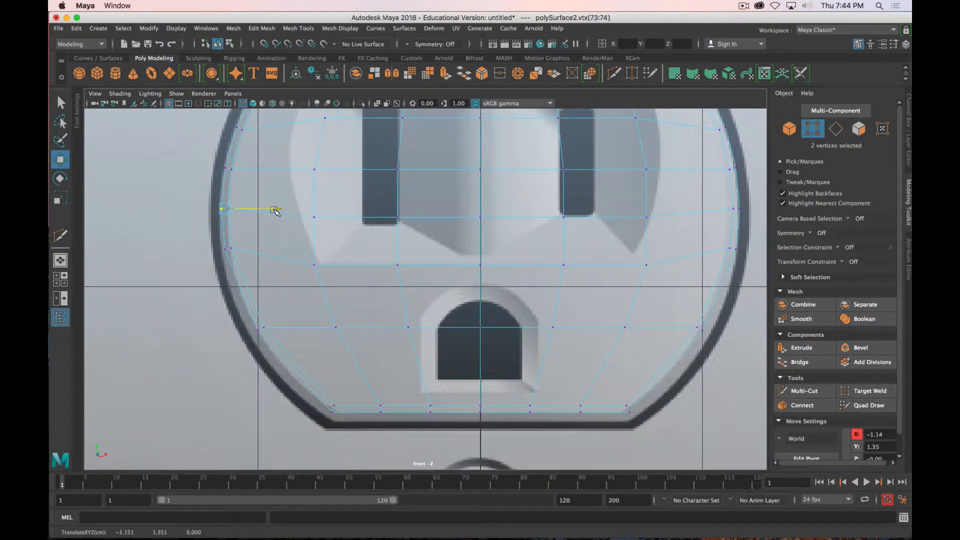
{"action": "left_click_drag", "start_coordinate": [274, 209], "coordinate": [274, 209]}
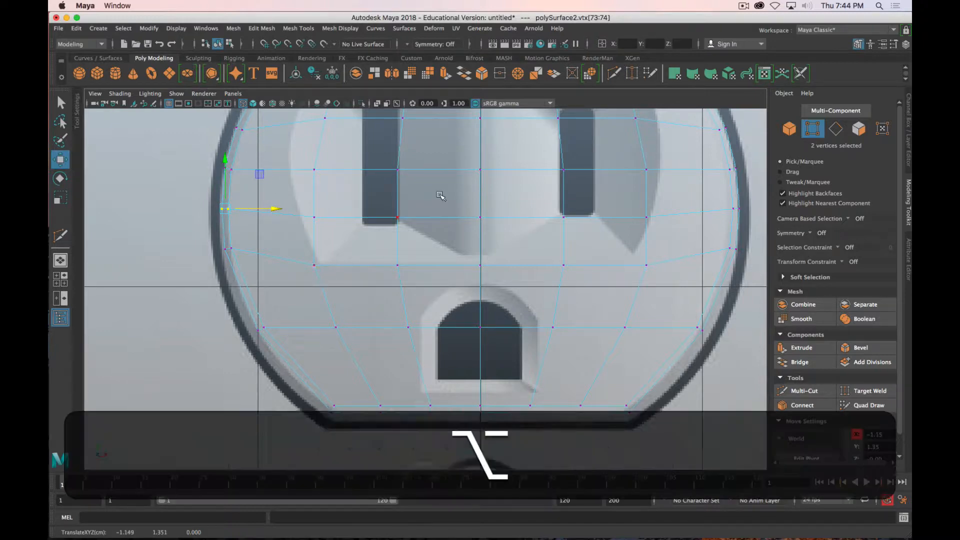
- Scale the two bottom corner vertices of the slot recess inward along X to meet the recess's lower corners in the reference image
{"action": "middle_click_drag", "start_coordinate": [439, 198], "coordinate": [333, 273], "text": "alt"}
{"action": "middle_click_drag", "start_coordinate": [499, 339], "coordinate": [514, 349], "text": "alt"}
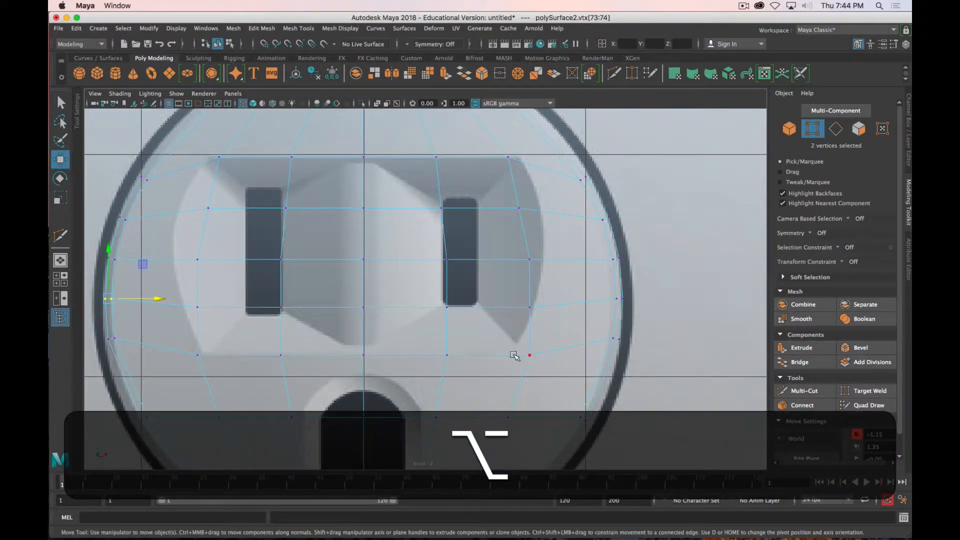
{"action": "left_click", "coordinate": [529, 354]}
{"action": "left_click", "coordinate": [198, 354], "text": "shift"}
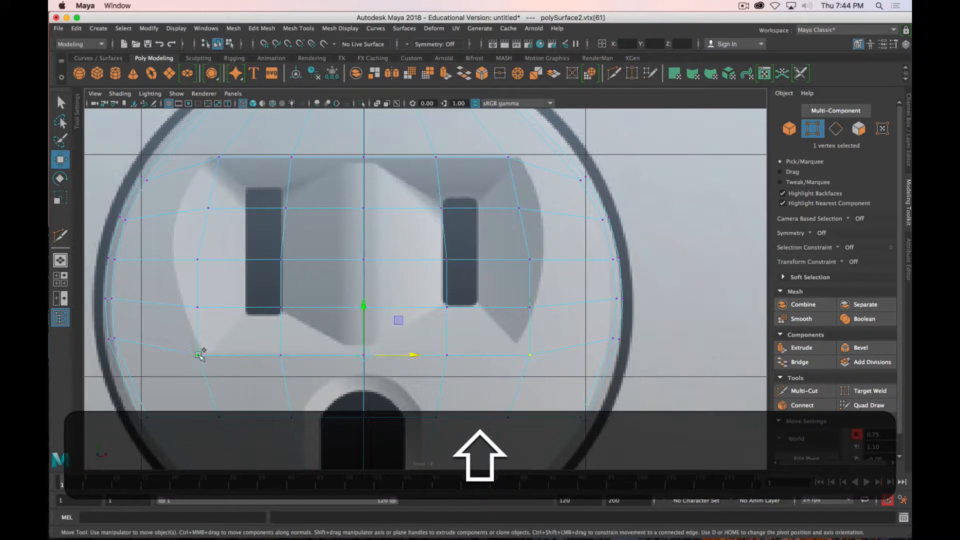
{"action": "key", "text": "shift+r"}
{"action": "key", "text": "r"}
{"action": "left_click_drag", "start_coordinate": [409, 355], "coordinate": [402, 355]}
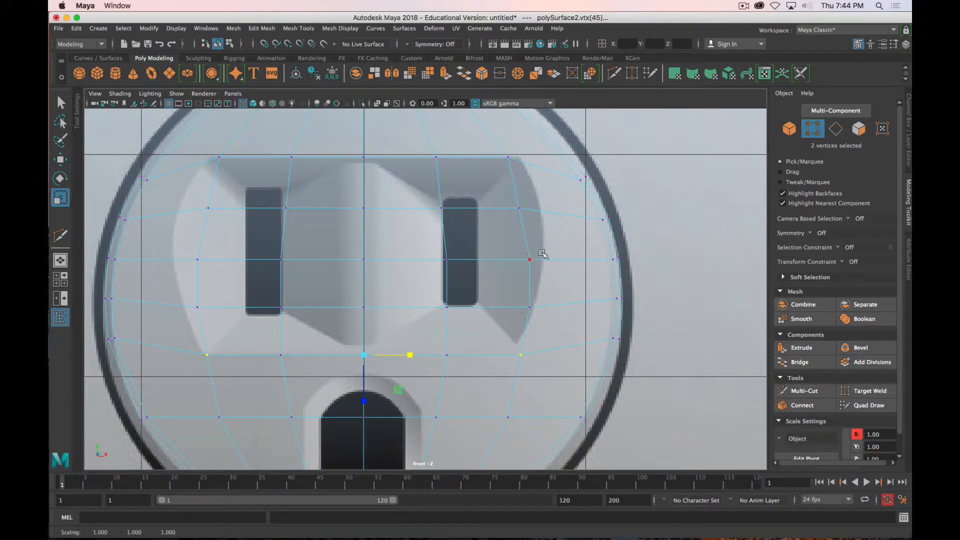
- Scale the recess's outer vertex pairs in the lower and middle rows outward along X to the curved sides, the middle pair by about 1.11
{"action": "key", "text": "Up"}
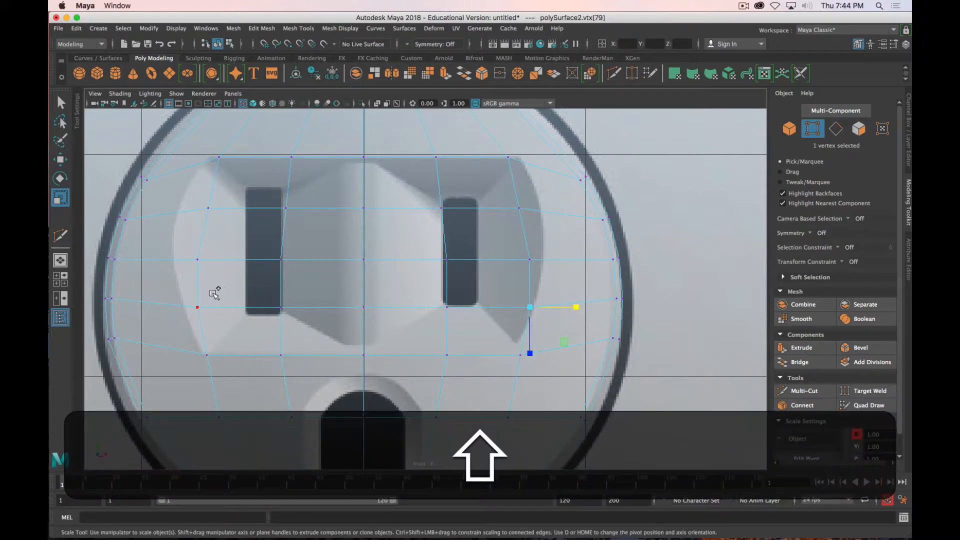
{"action": "left_click_drag", "start_coordinate": [408, 305], "coordinate": [413, 307]}
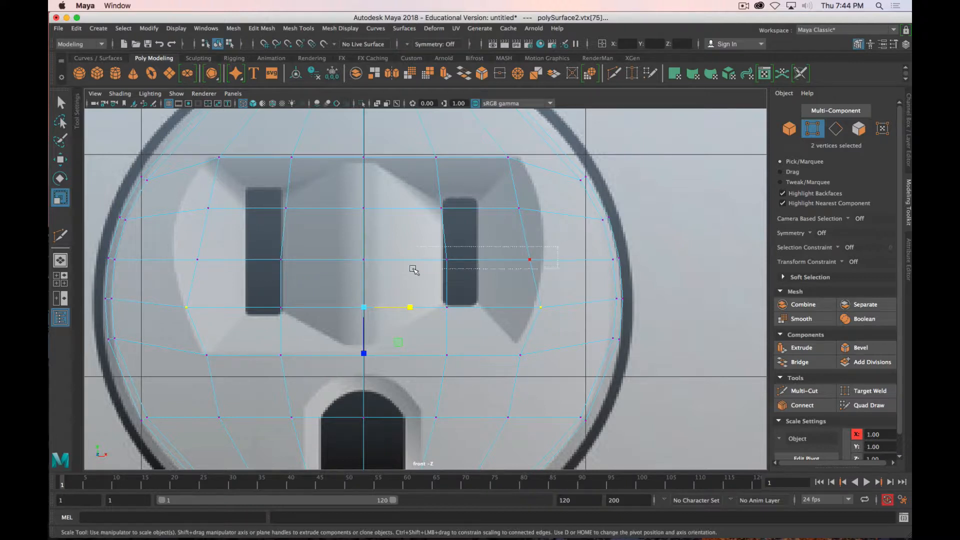
{"action": "left_click", "coordinate": [530, 258]}
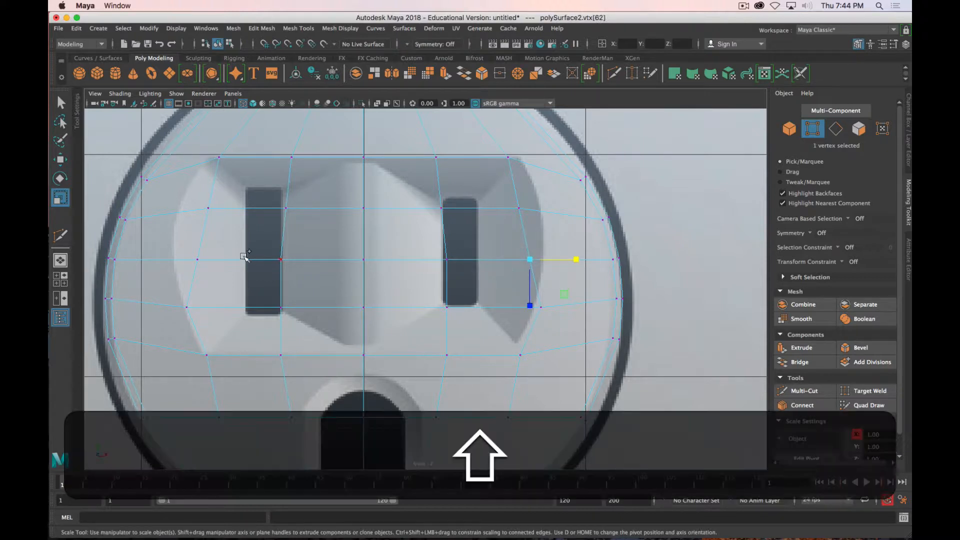
{"action": "left_click", "coordinate": [197, 259], "text": "shift"}
{"action": "left_click_drag", "start_coordinate": [409, 260], "coordinate": [414, 260]}
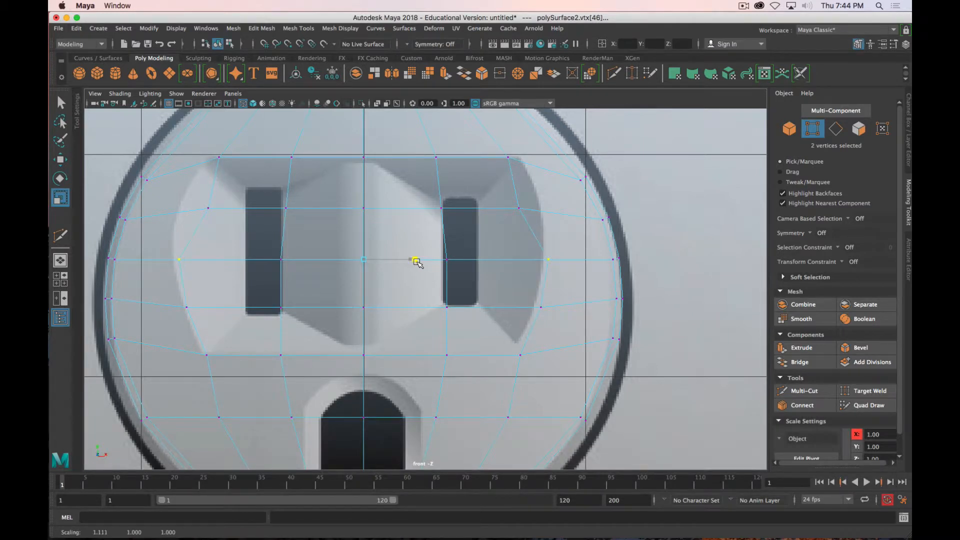
- Scale the recess's upper-row side vertices and its two top corner vertices outward along X to match the recess outline
{"action": "left_click", "coordinate": [518, 207]}
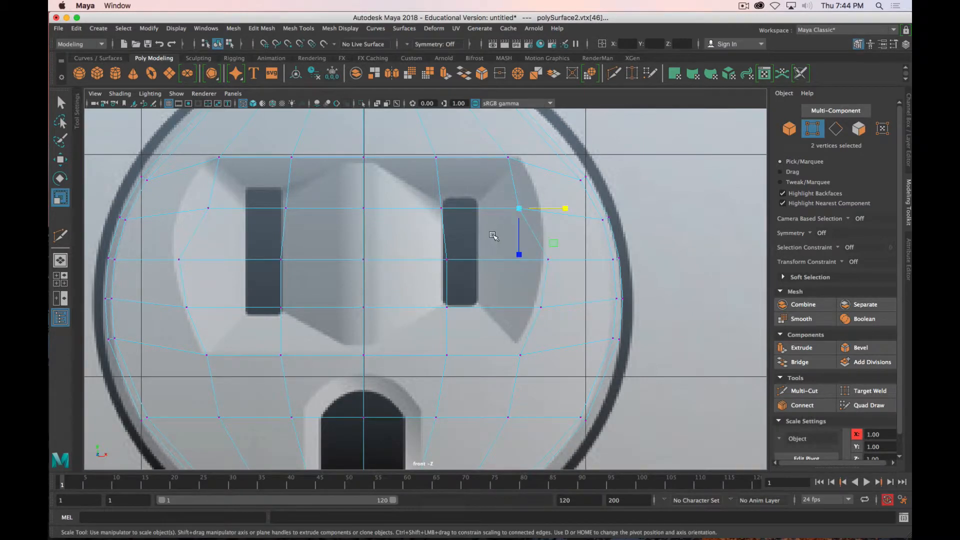
{"action": "left_click", "coordinate": [189, 220], "text": "shift"}
{"action": "left_click_drag", "start_coordinate": [411, 209], "coordinate": [422, 209]}
{"action": "left_click", "coordinate": [508, 156]}
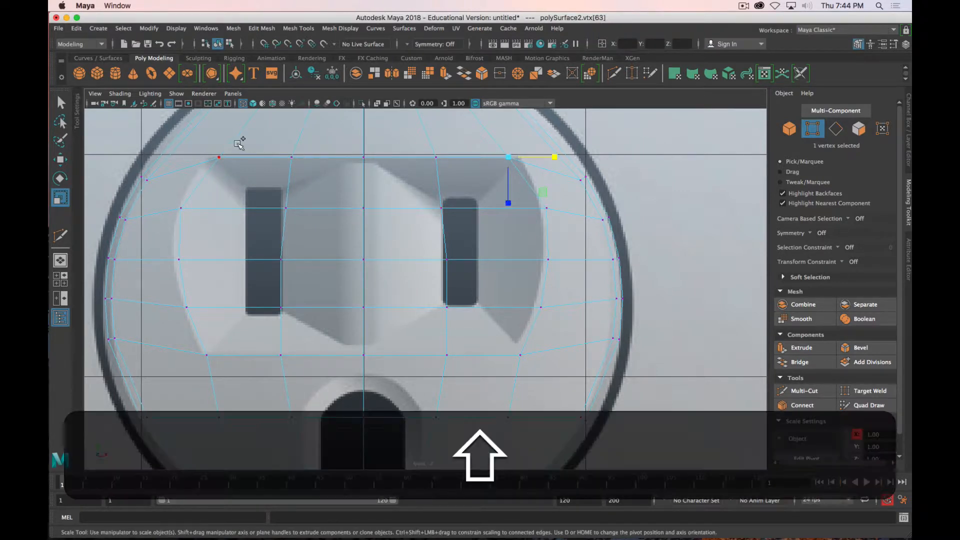
{"action": "left_click", "coordinate": [219, 157], "text": "shift"}
{"action": "left_click_drag", "start_coordinate": [411, 157], "coordinate": [415, 158]}
- Duplicate the central vertical edge loop to both sides, matching the width of the ridge between the slots
{"action": "right_click_drag", "start_coordinate": [429, 294], "coordinate": [430, 253], "text": "alt"}
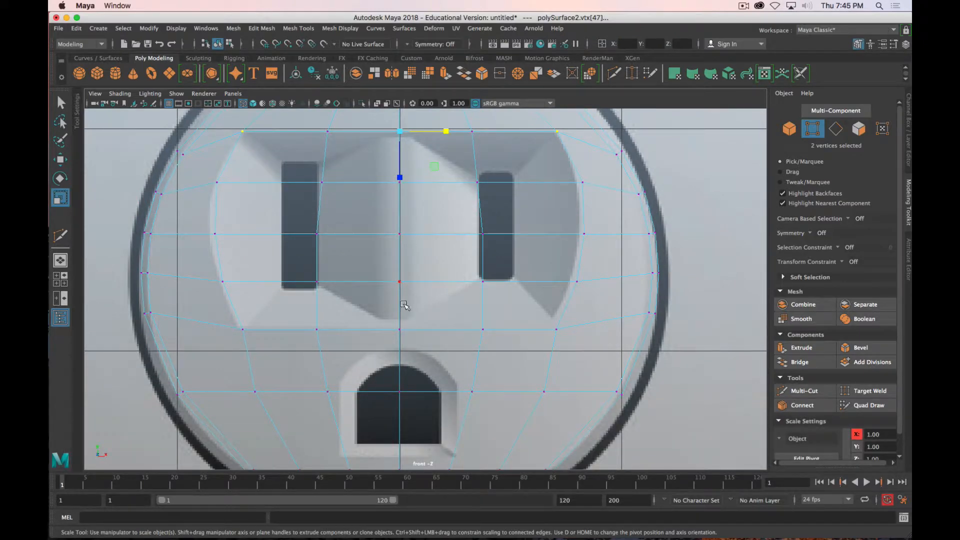
{"action": "middle_click_drag", "start_coordinate": [381, 268], "coordinate": [391, 295], "text": "alt"}
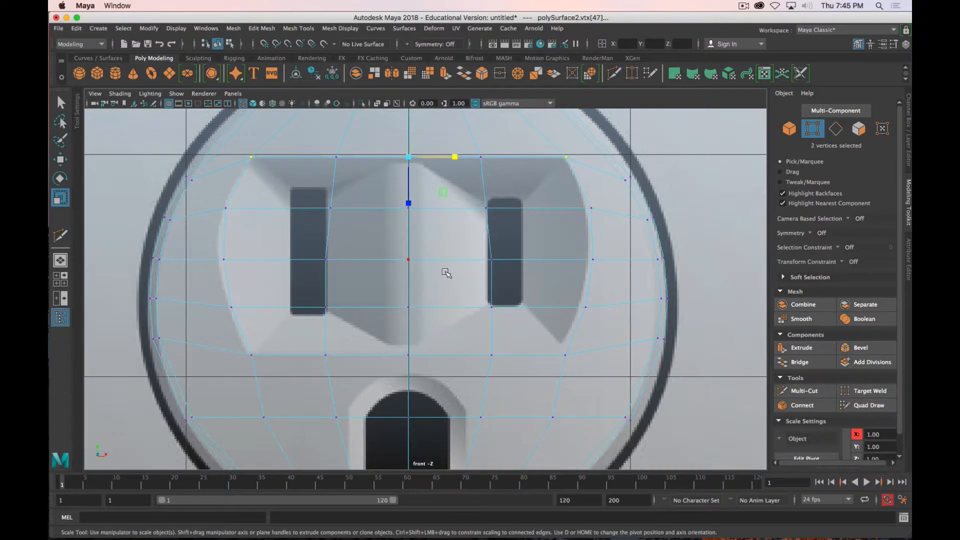
{"action": "left_click", "coordinate": [410, 228]}
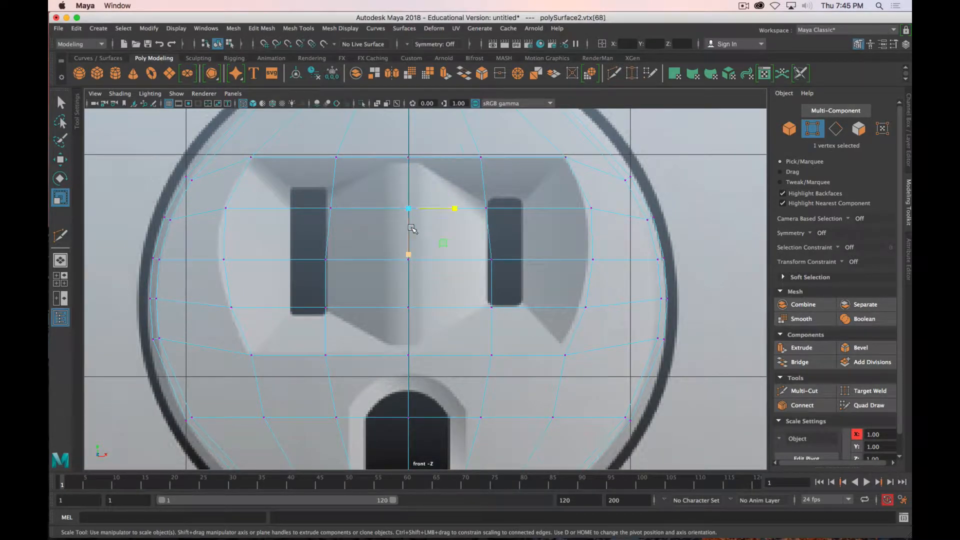
{"action": "right_click_drag", "start_coordinate": [410, 228], "coordinate": [410, 201]}
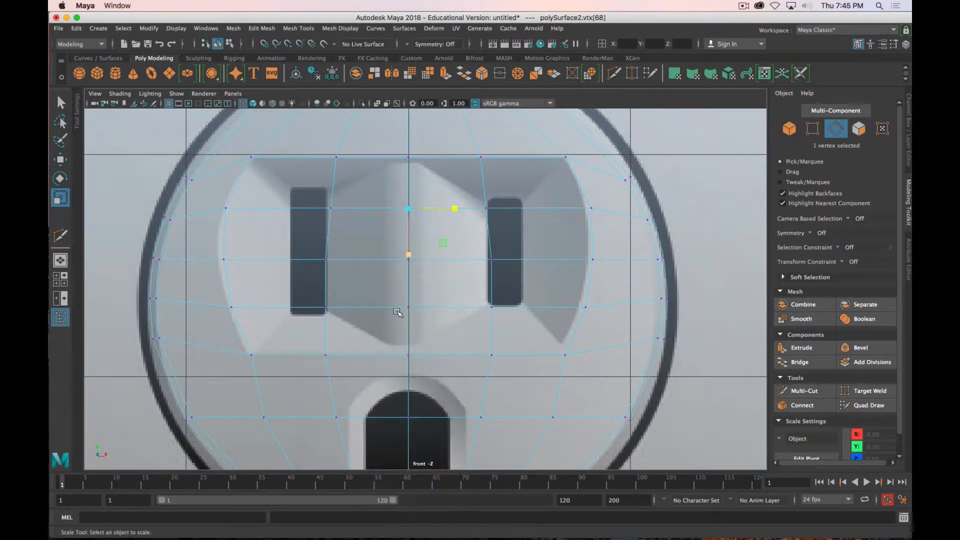
{"action": "double_click", "coordinate": [409, 280]}
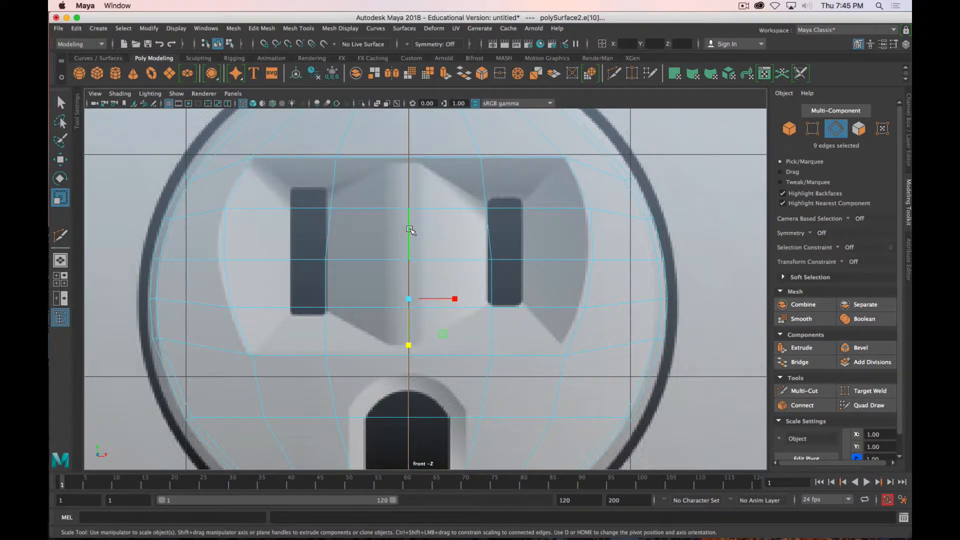
{"action": "right_click_drag", "start_coordinate": [410, 230], "coordinate": [409, 297], "text": "shift"}
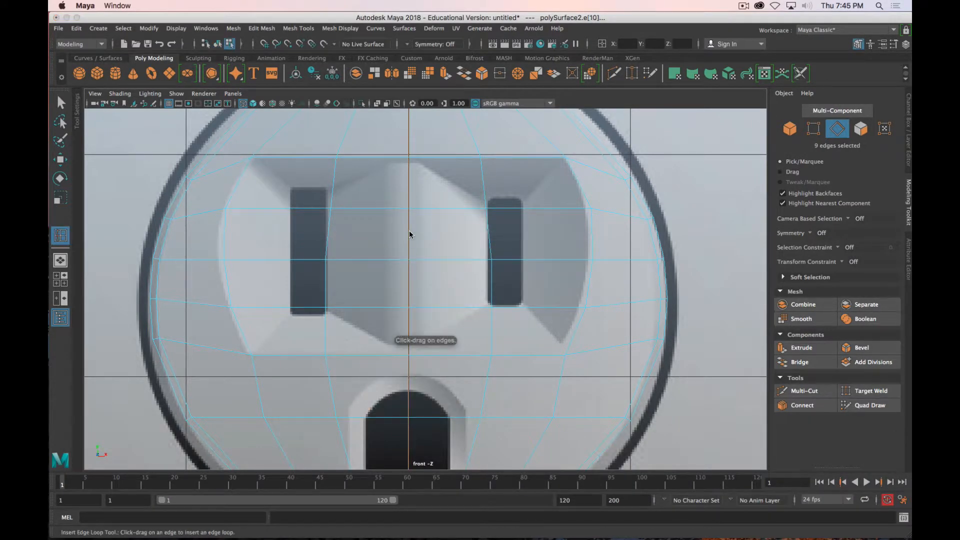
{"action": "right_click_drag", "start_coordinate": [412, 233], "coordinate": [413, 294], "text": "shift"}
{"action": "left_click_drag", "start_coordinate": [408, 234], "coordinate": [421, 243]}
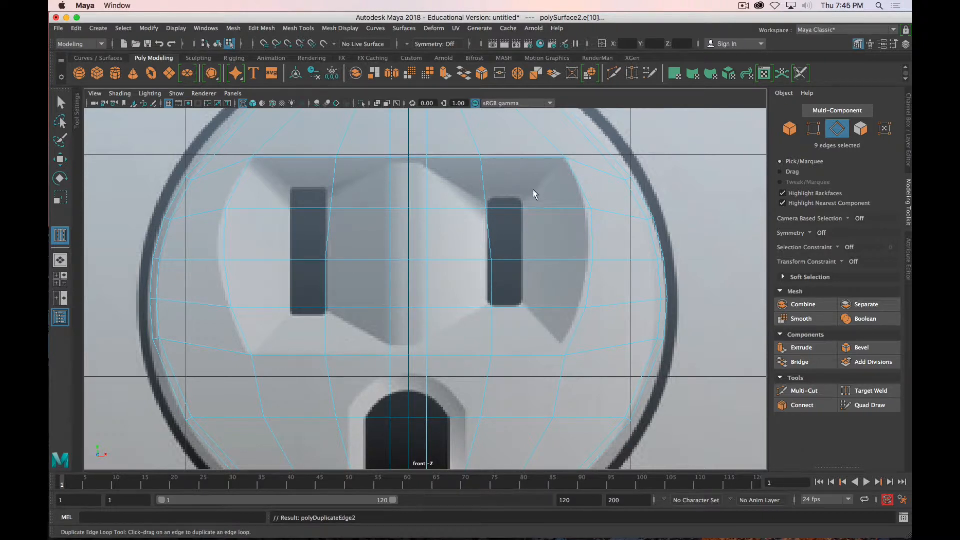
- Insert two vertical edge loops with Multi-Cut, one just outside each slot
{"action": "middle_click_drag", "start_coordinate": [535, 235], "coordinate": [511, 325], "text": "alt"}
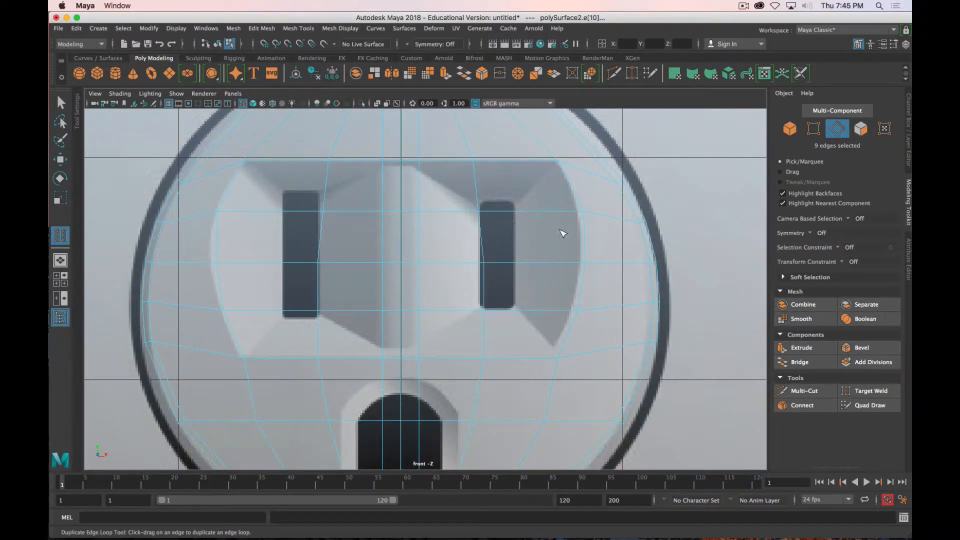
{"action": "left_click", "coordinate": [799, 392]}
{"action": "key", "text": "ctrl"}
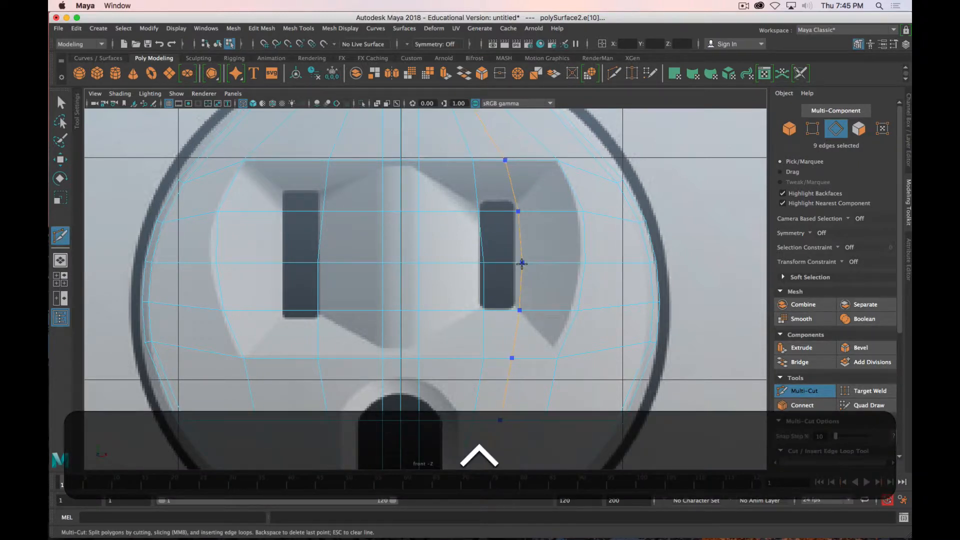
{"action": "left_click", "coordinate": [522, 262], "text": "ctrl"}
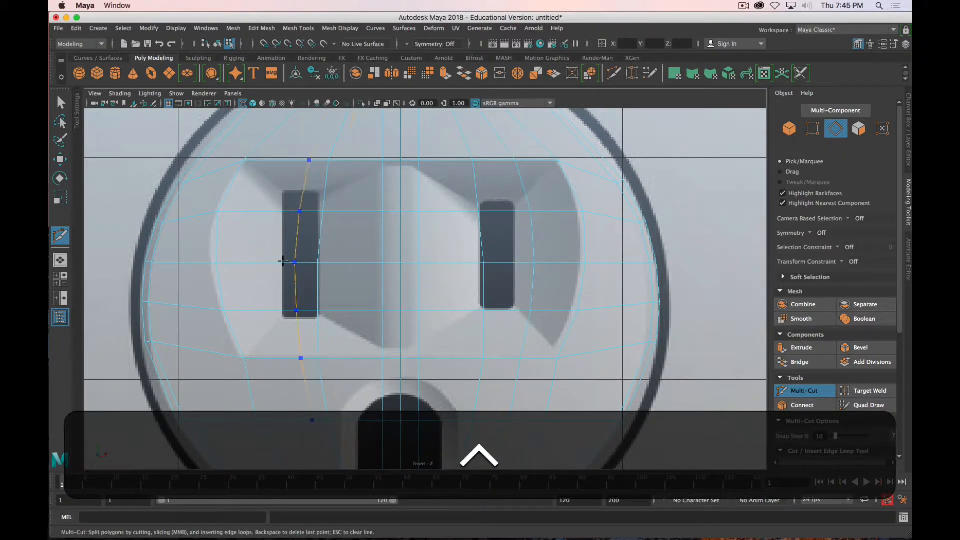
{"action": "left_click", "coordinate": [274, 262], "text": "ctrl"}
{"action": "key", "text": "ctrl+q"}
{"action": "key", "text": "q"}
- Scale the six new loop vertices beside the slots inward along X to line up with the slots' outer edges
{"action": "right_click_drag", "start_coordinate": [524, 203], "coordinate": [475, 199]}
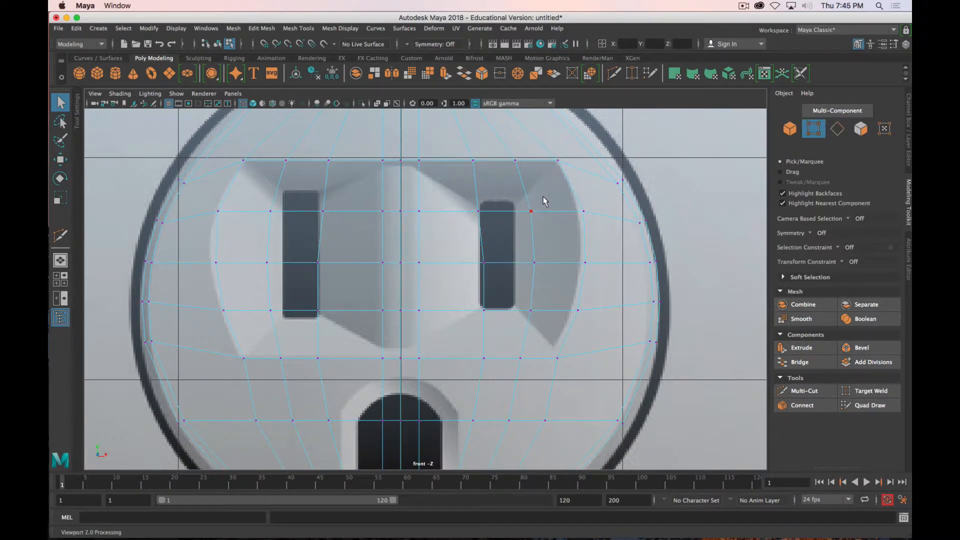
{"action": "left_click_drag", "start_coordinate": [544, 201], "coordinate": [520, 328]}
{"action": "left_click_drag", "start_coordinate": [299, 208], "coordinate": [258, 327], "text": "shift"}
{"action": "key", "text": "shift+e"}
{"action": "key", "text": "r"}
{"action": "left_click_drag", "start_coordinate": [445, 261], "coordinate": [449, 264]}
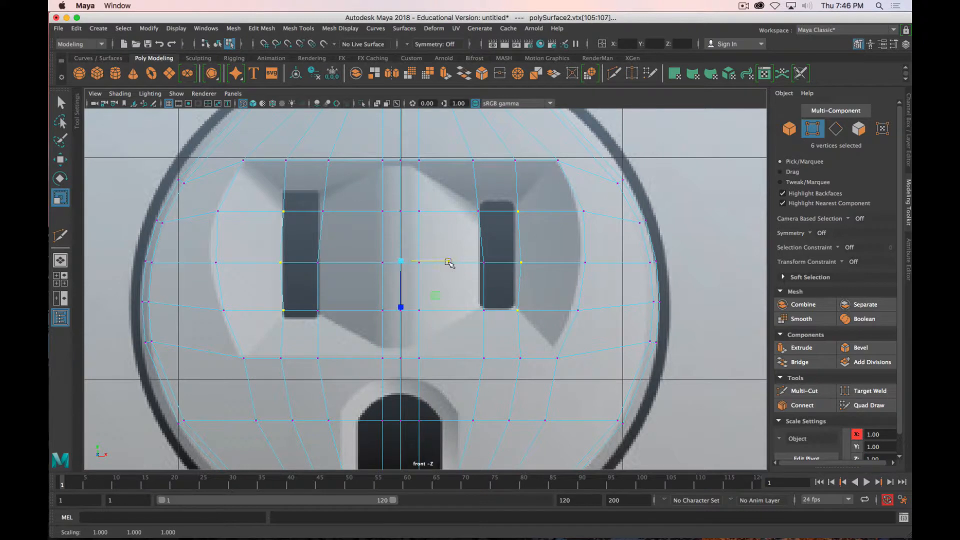
- Turn on point snapping and align the middle-row vertex on the right slot's outer edge to the vertex above, about X 0.53
{"action": "left_click", "coordinate": [520, 264]}
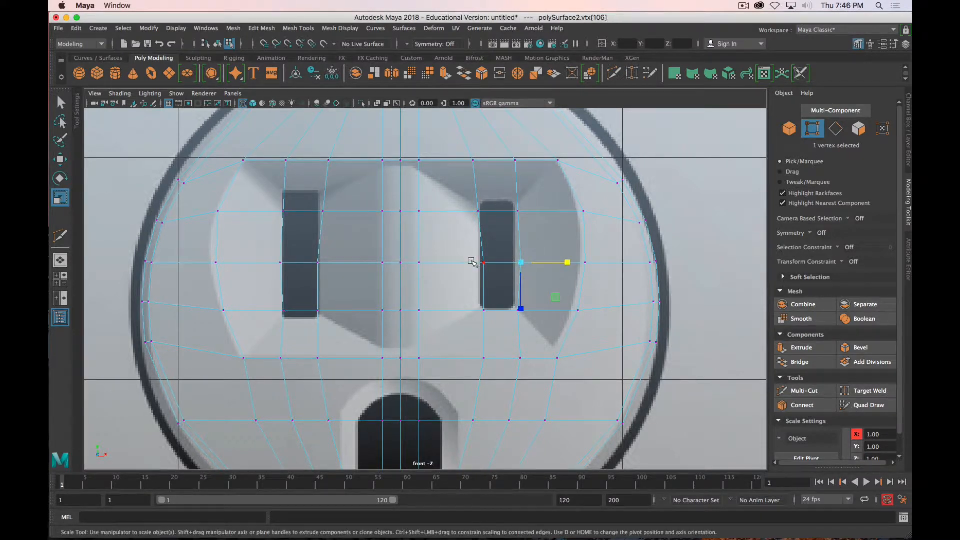
{"action": "key", "text": "q"}
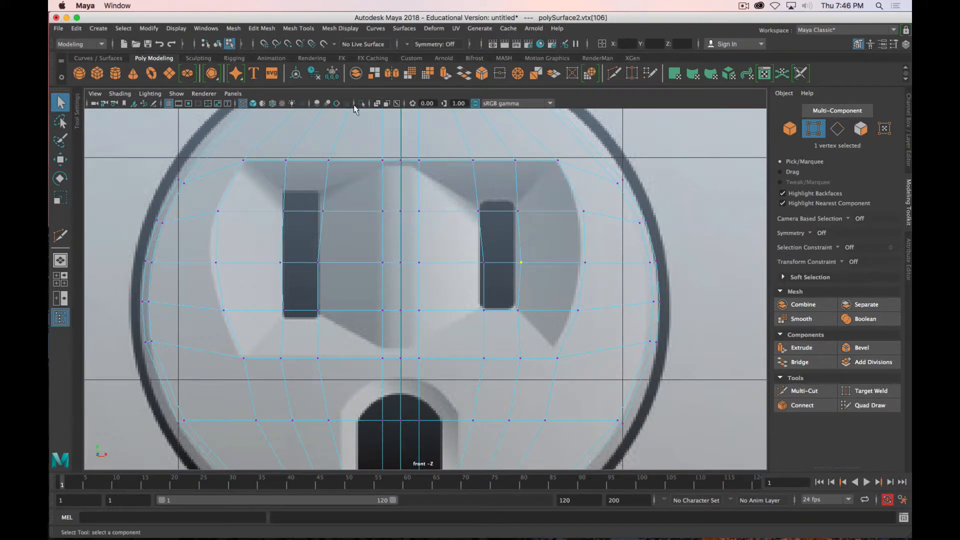
{"action": "left_click", "coordinate": [288, 44]}
{"action": "key", "text": "w"}
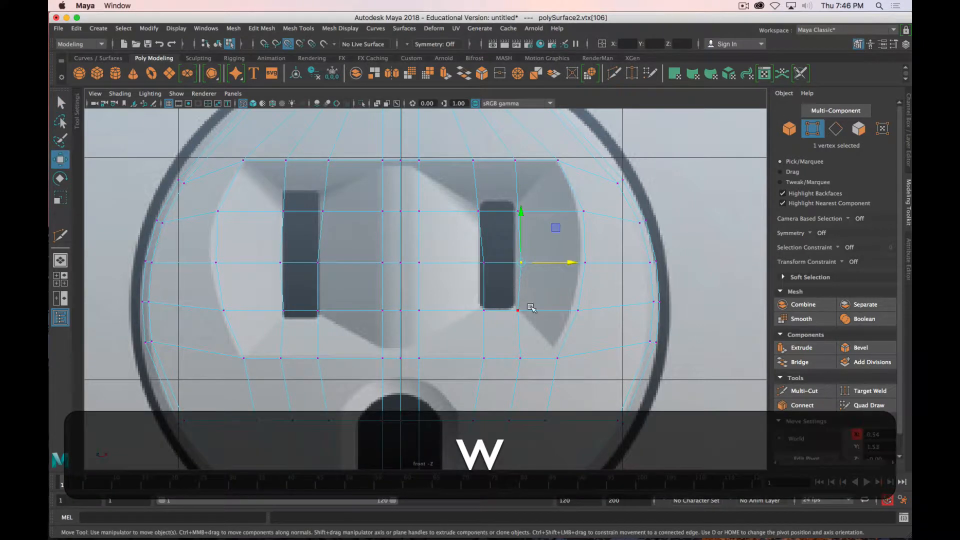
{"action": "left_click_drag", "start_coordinate": [559, 264], "coordinate": [517, 209]}
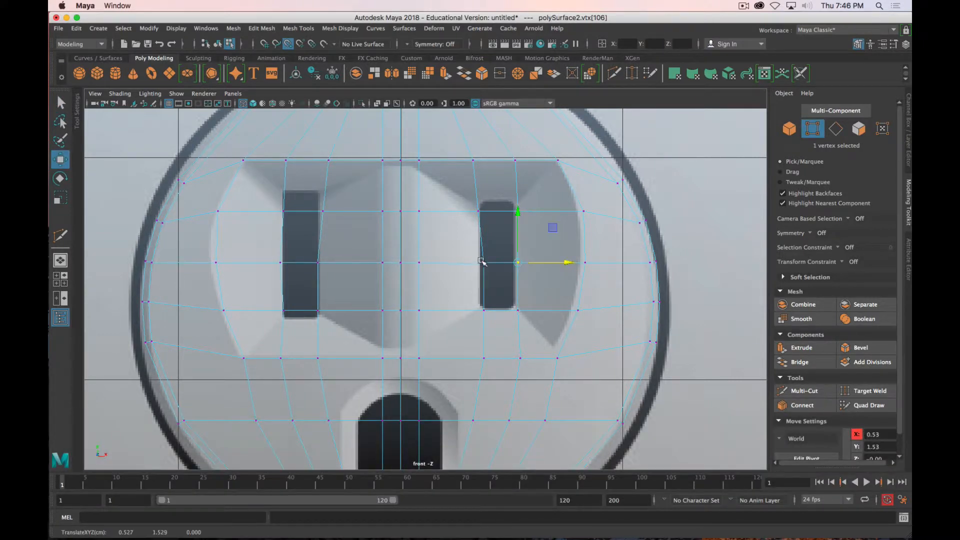
- Snap the middle-row vertices on both slots' inner edges to the X of the vertices above, about 0.35 and -0.35
{"action": "left_click", "coordinate": [483, 263]}
{"action": "left_click_drag", "start_coordinate": [528, 263], "coordinate": [475, 210]}
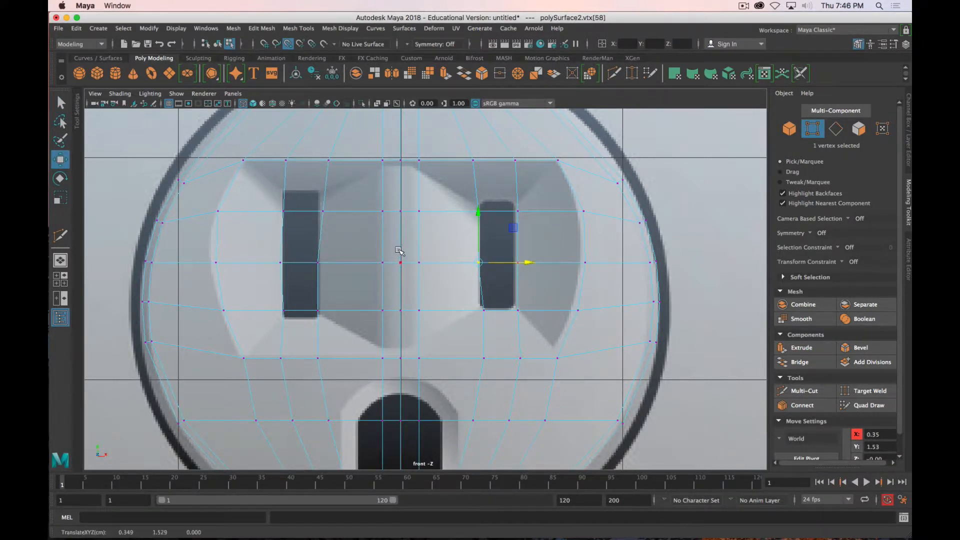
{"action": "left_click", "coordinate": [317, 262]}
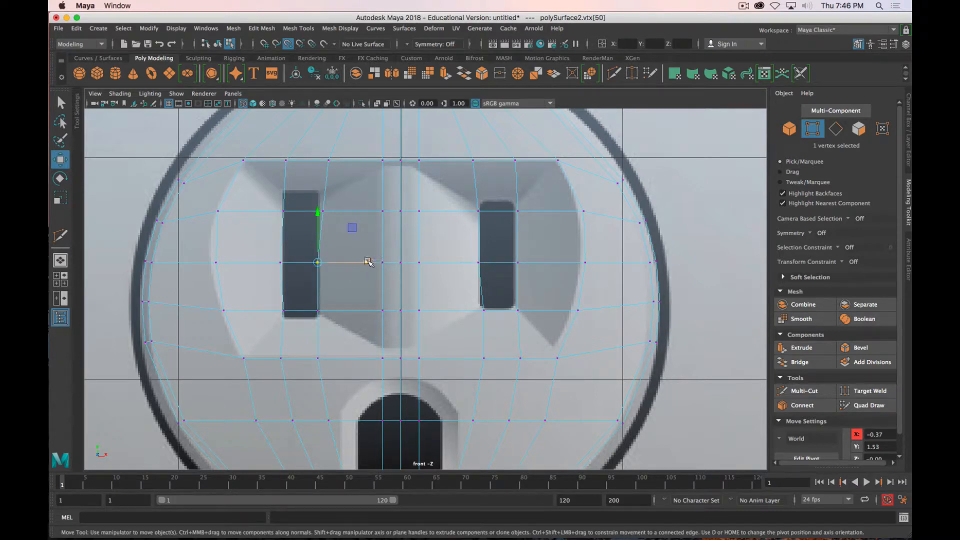
{"action": "left_click_drag", "start_coordinate": [369, 263], "coordinate": [374, 263]}
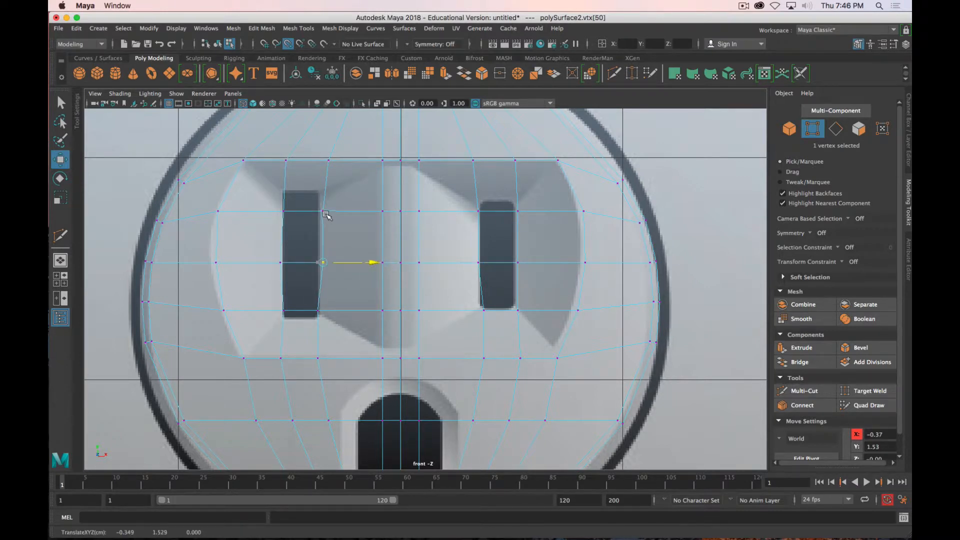
- Align the left slot's middle outer vertex in X and snap both slots' lower inner vertices to X about -0.35 and 0.35
{"action": "left_click", "coordinate": [281, 262]}
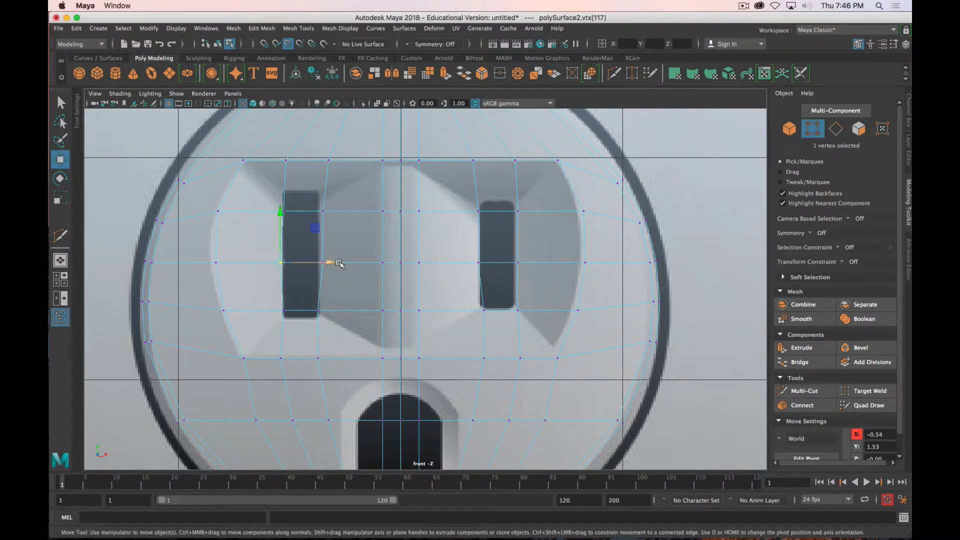
{"action": "left_click", "coordinate": [324, 213]}
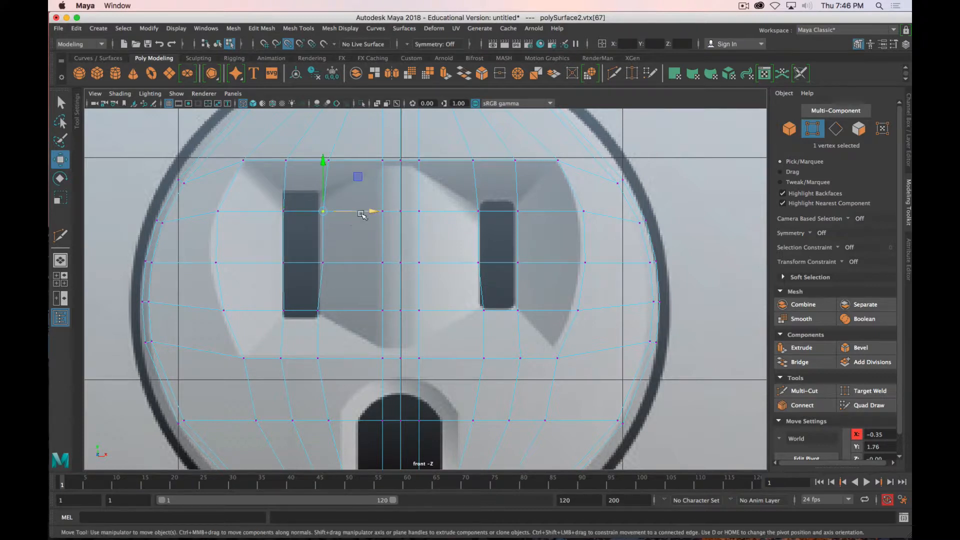
{"action": "left_click", "coordinate": [318, 312]}
{"action": "left_click_drag", "start_coordinate": [365, 311], "coordinate": [323, 262]}
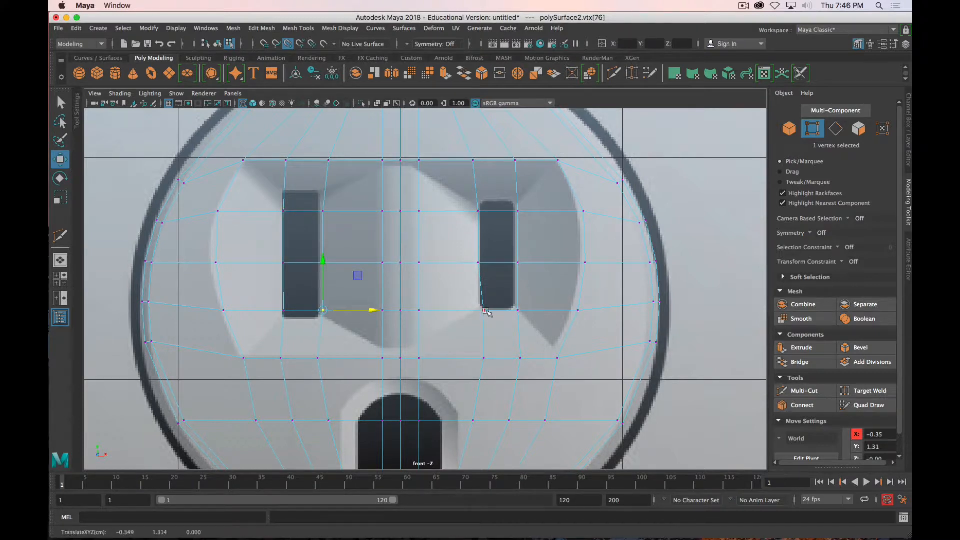
{"action": "left_click", "coordinate": [484, 311]}
{"action": "left_click_drag", "start_coordinate": [524, 310], "coordinate": [479, 265]}
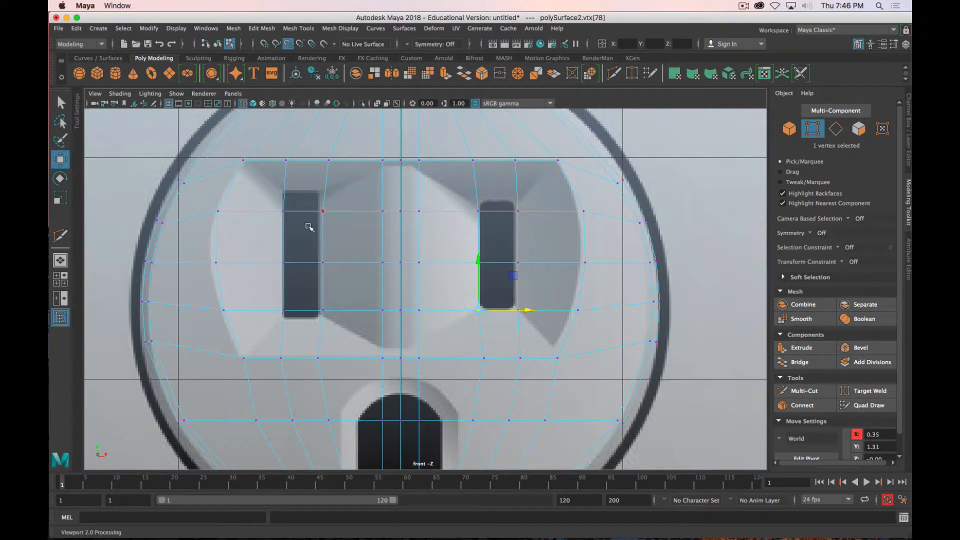
- Raise the left slot's two top vertices to the slot's upper edge in the reference image, about Y 1.84
{"action": "key", "text": "w"}
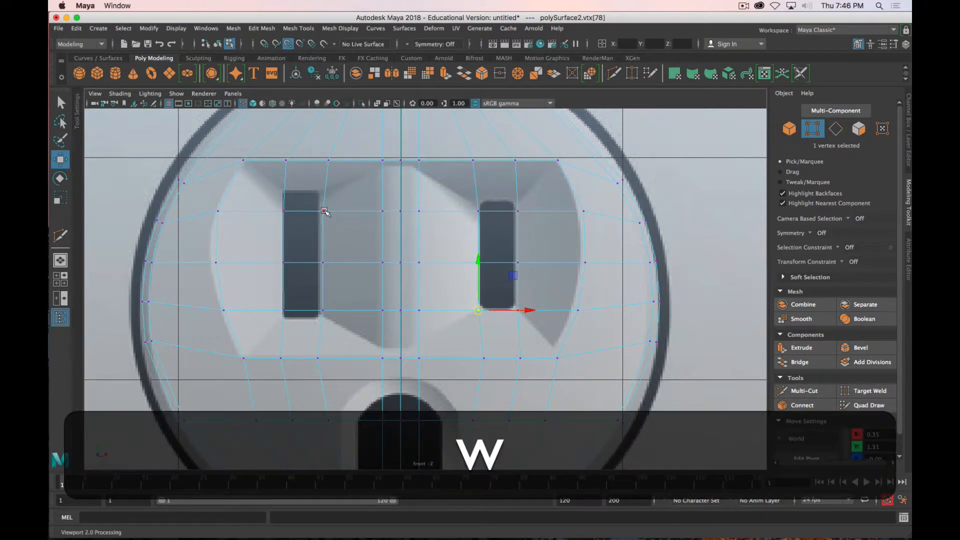
{"action": "left_click", "coordinate": [322, 210]}
{"action": "key", "text": "q"}
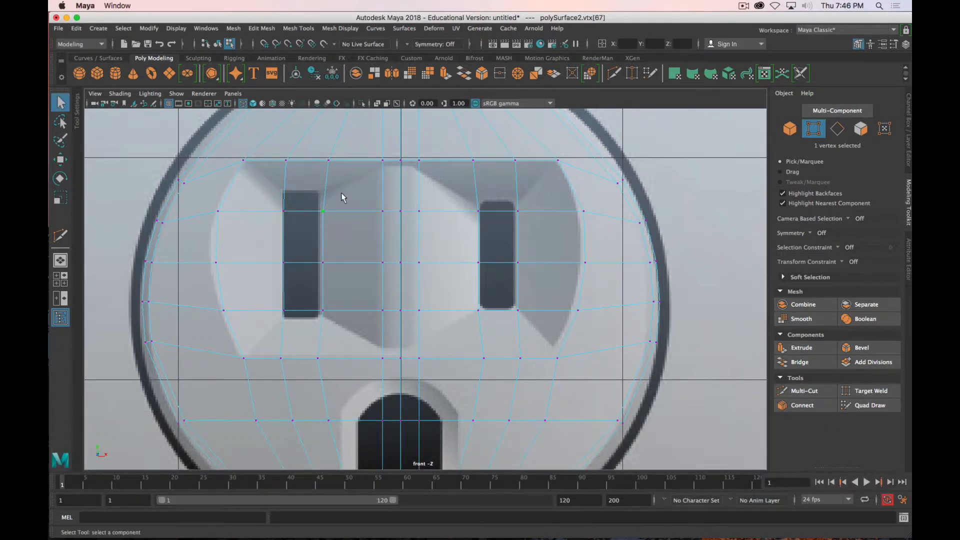
{"action": "left_click", "coordinate": [283, 212], "text": "shift"}
{"action": "key", "text": "w"}
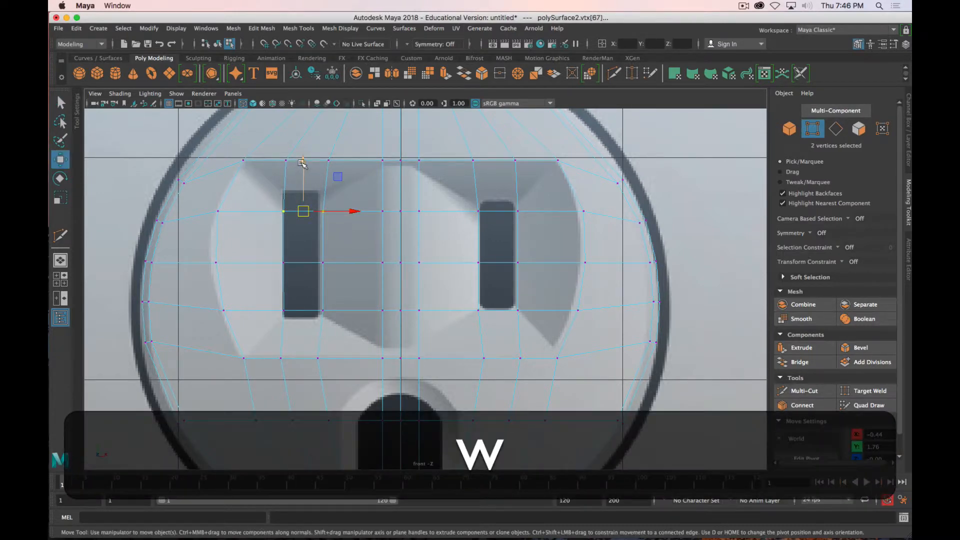
{"action": "left_click_drag", "start_coordinate": [301, 161], "coordinate": [304, 142]}
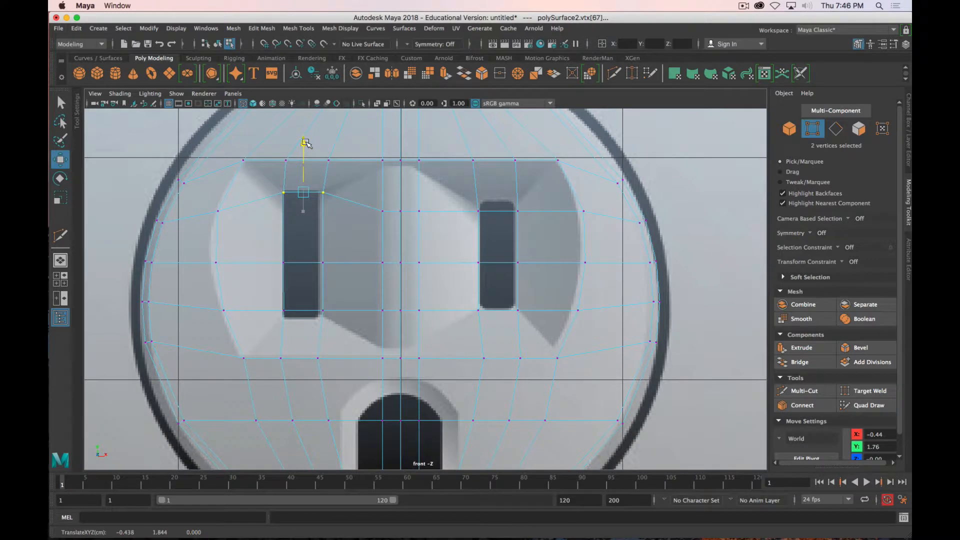
- Lower the left slot's two bottom vertices to the slot's lower edge in the reference image, about Y 1.28
{"action": "left_click_drag", "start_coordinate": [338, 301], "coordinate": [274, 322]}
{"action": "left_click_drag", "start_coordinate": [309, 262], "coordinate": [305, 271]}
{"action": "left_click", "coordinate": [283, 321]}
{"action": "left_click_drag", "start_coordinate": [285, 320], "coordinate": [286, 320]}
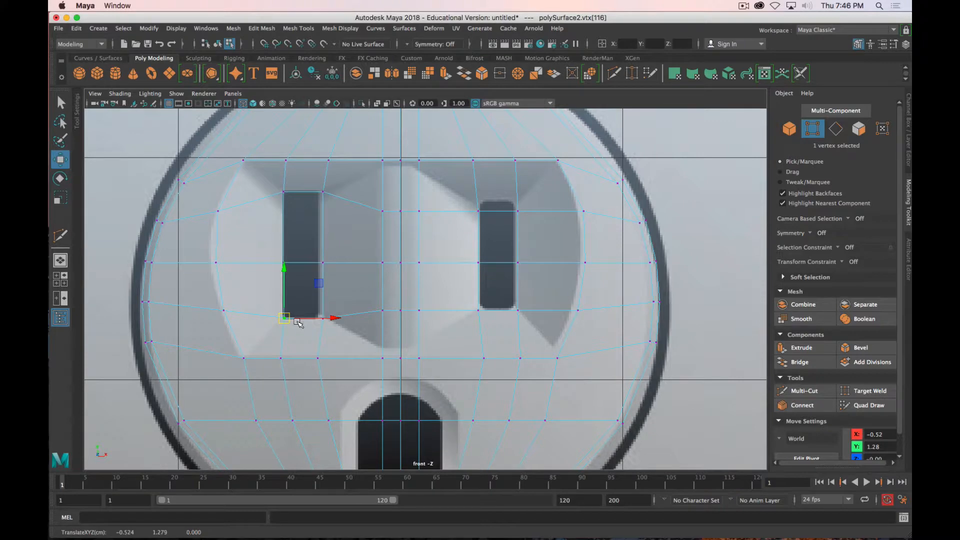
{"action": "key", "text": "d"}
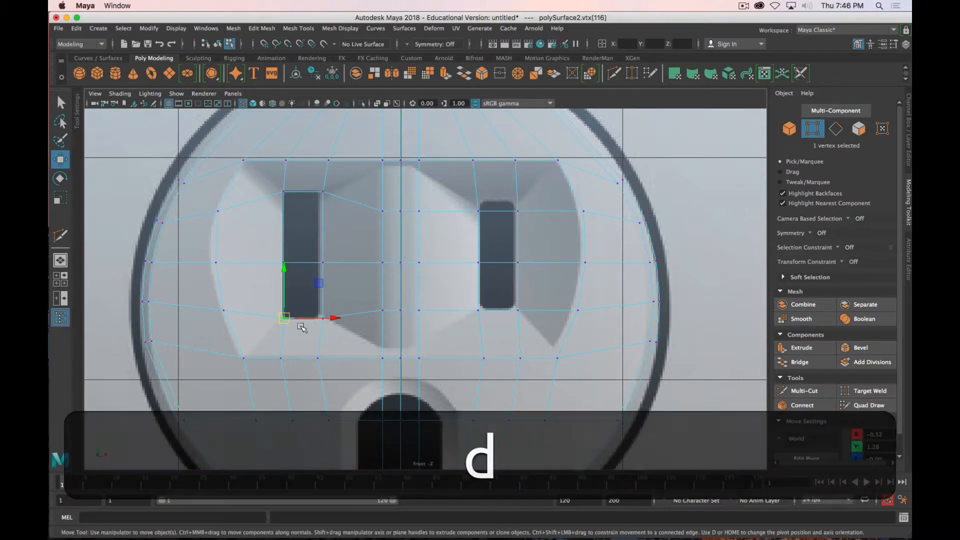
{"action": "key", "text": "v"}
{"action": "left_click_drag", "start_coordinate": [333, 319], "coordinate": [322, 321]}
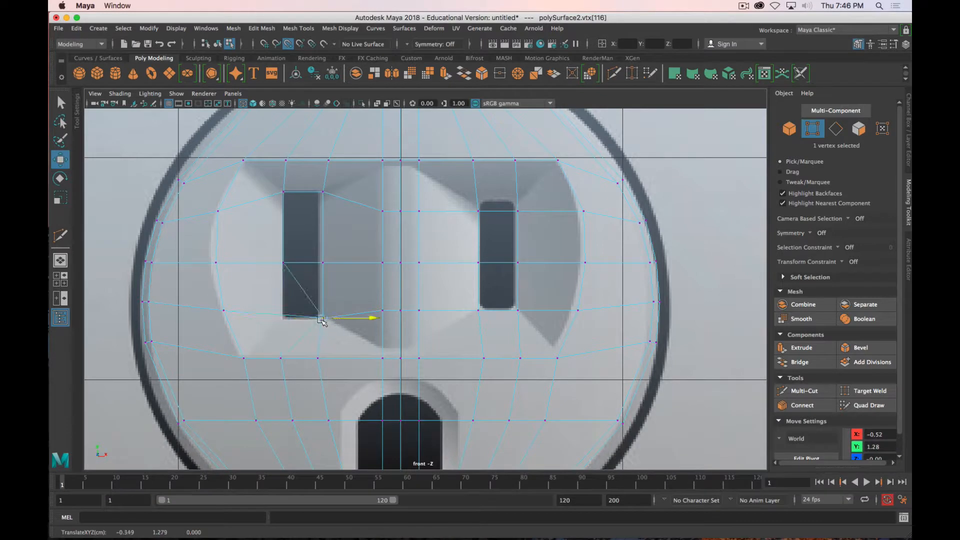
{"action": "key", "text": "ctrl+z"}
{"action": "mouse_move", "coordinate": [283, 272]}
{"action": "left_mouse_down"}
{"action": "mouse_move", "coordinate": [283, 213]}
{"action": "mouse_move", "coordinate": [283, 272]}
{"action": "left_mouse_up"}
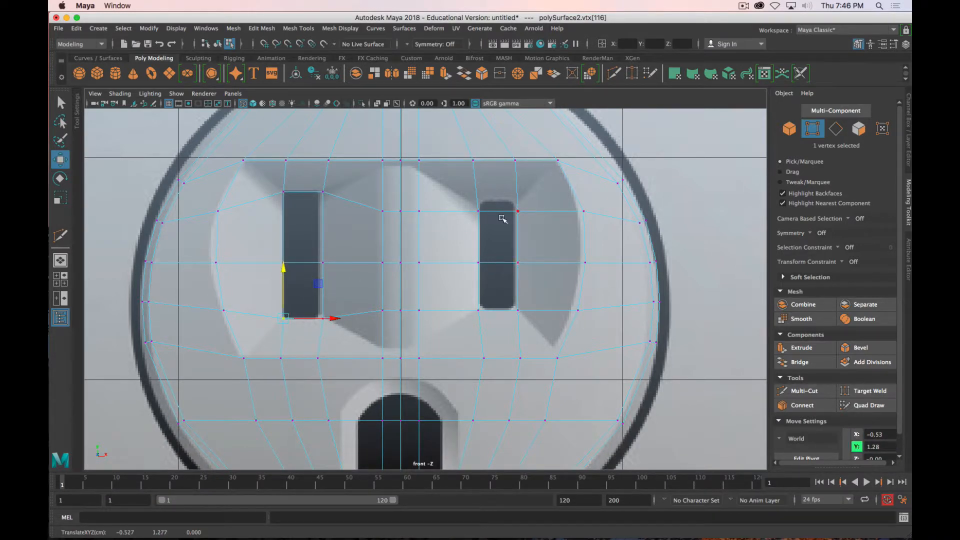
- Raise the right slot's two top vertices to the slot's upper edge, about Y 1.80
{"action": "left_click_drag", "start_coordinate": [534, 205], "coordinate": [460, 223]}
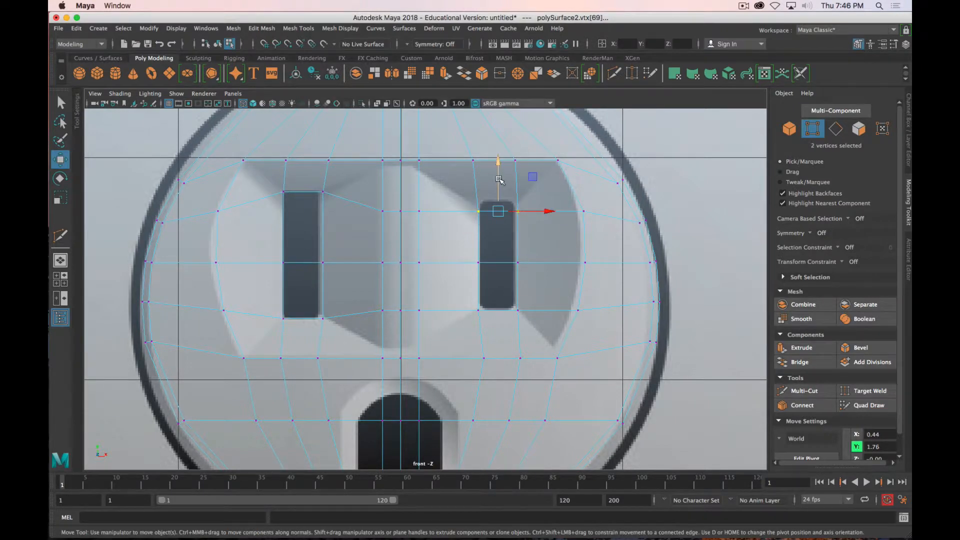
{"action": "left_click_drag", "start_coordinate": [497, 161], "coordinate": [497, 152]}
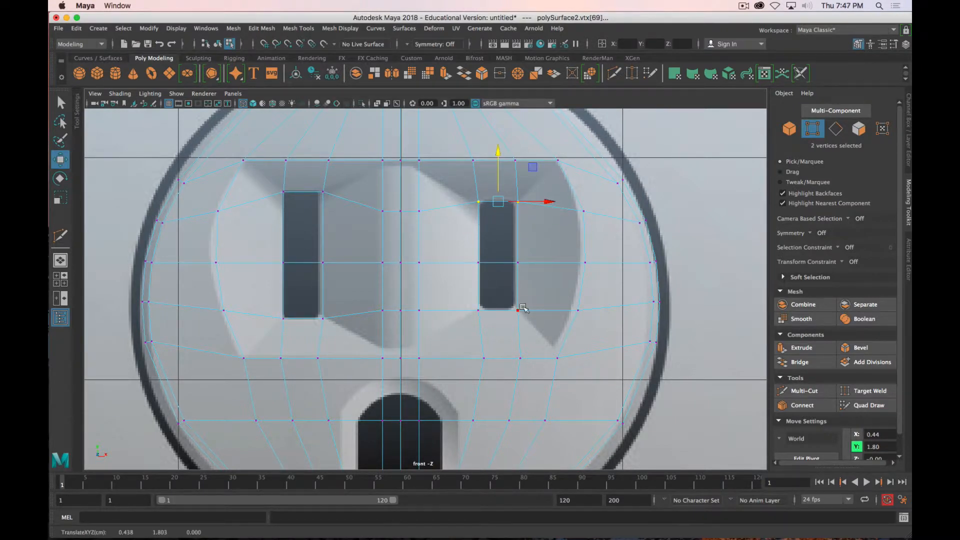
{"action": "left_click_drag", "start_coordinate": [523, 306], "coordinate": [468, 317]}
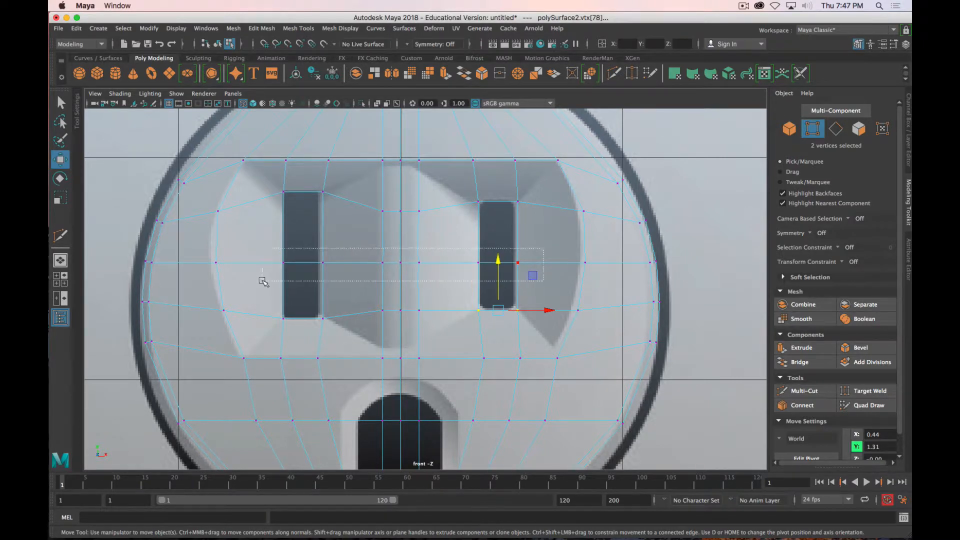
- Move the four middle-row vertices on both slots' edges up together to about Y 1.56
{"action": "left_click_drag", "start_coordinate": [262, 282], "coordinate": [262, 280]}
{"action": "left_click_drag", "start_coordinate": [459, 278], "coordinate": [459, 278]}
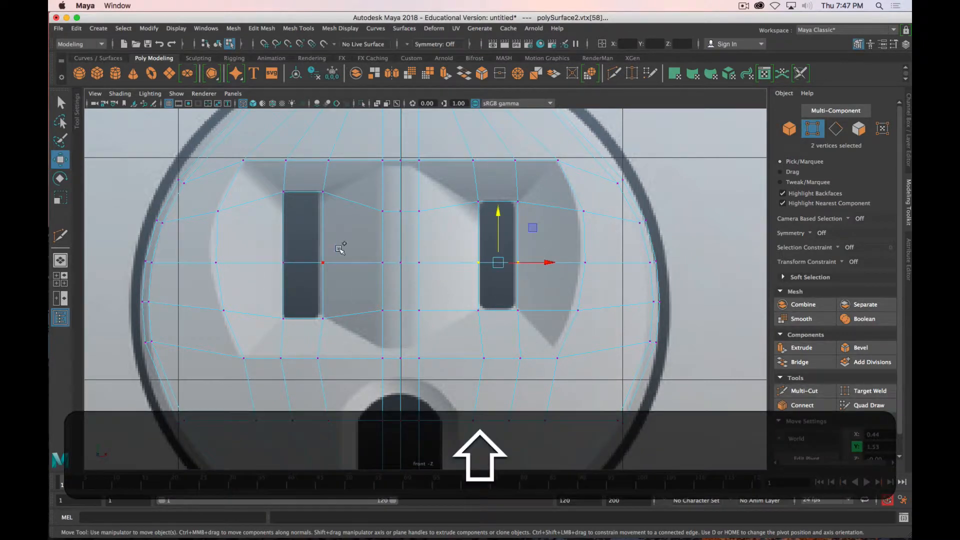
{"action": "left_click_drag", "start_coordinate": [258, 281], "coordinate": [257, 281], "text": "shift"}
{"action": "left_click_drag", "start_coordinate": [401, 213], "coordinate": [402, 204]}
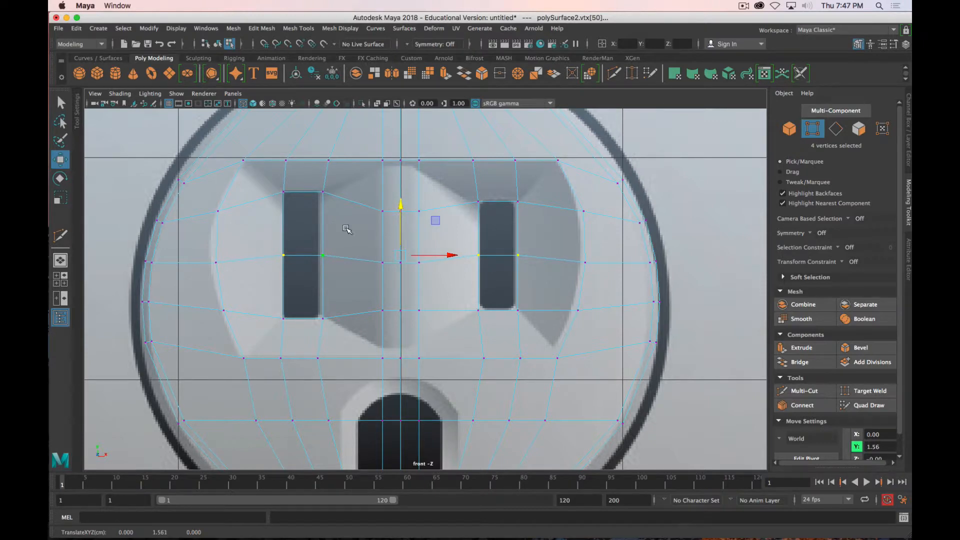
- Select the ring of faces along the recess border, surrounding both slots and the area between them
{"action": "key", "text": "F10"}
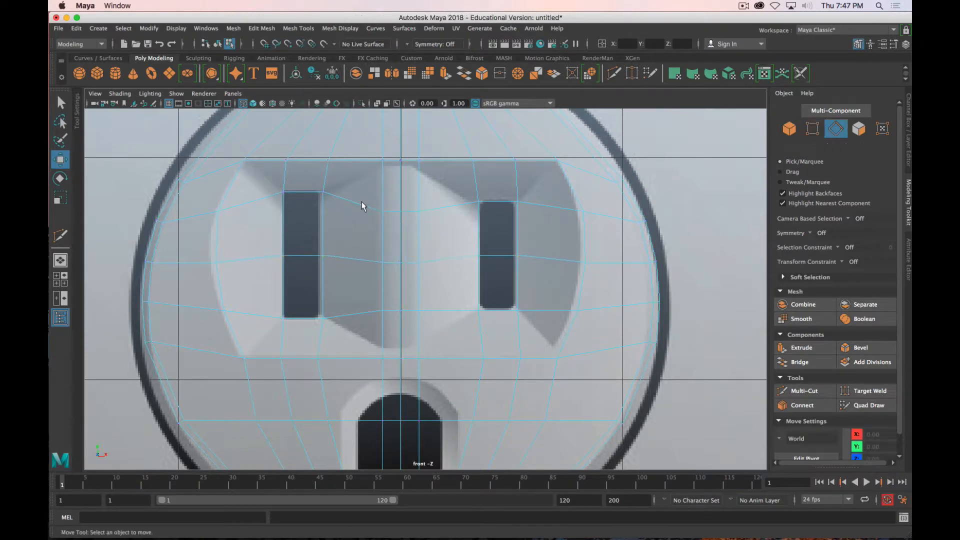
{"action": "right_click_drag", "start_coordinate": [366, 186], "coordinate": [365, 212]}
{"action": "left_click", "coordinate": [306, 174]}
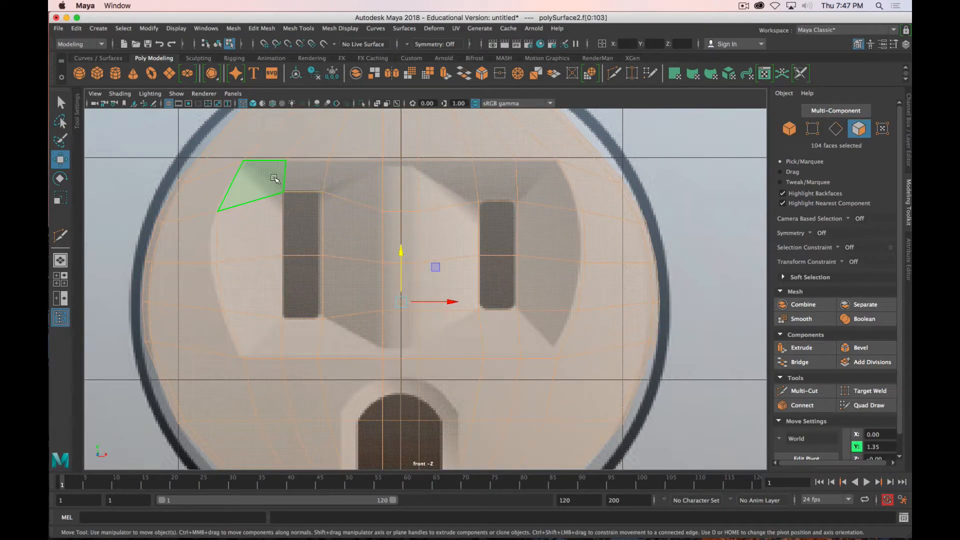
{"action": "left_click", "coordinate": [320, 175], "text": "shift"}
{"action": "key", "text": "shift+q"}
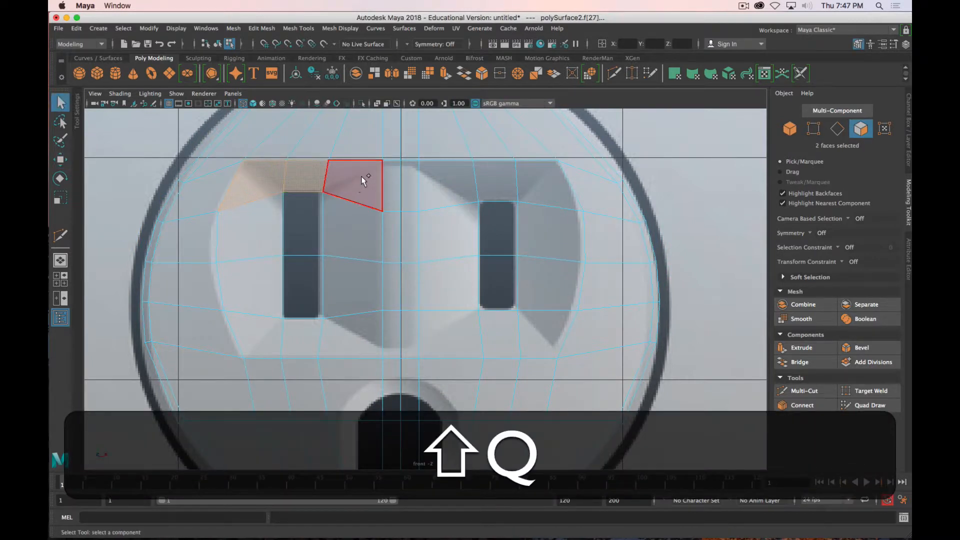
{"action": "left_click", "coordinate": [361, 176], "text": "shift"}
{"action": "left_click", "coordinate": [386, 175], "text": "shift"}
{"action": "left_click", "coordinate": [405, 172], "text": "shift"}
{"action": "left_click", "coordinate": [435, 172], "text": "shift"}
{"action": "left_click", "coordinate": [498, 175], "text": "shift"}
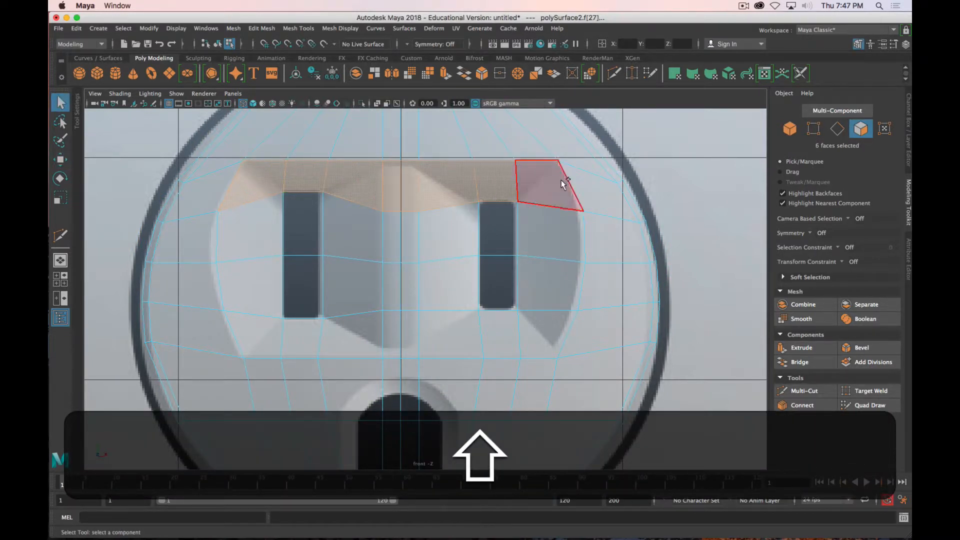
{"action": "left_click", "coordinate": [554, 180], "text": "shift"}
{"action": "left_click", "coordinate": [552, 229], "text": "shift"}
{"action": "left_click", "coordinate": [539, 282], "text": "shift"}
{"action": "left_click", "coordinate": [535, 330], "text": "shift"}
{"action": "left_click", "coordinate": [497, 338], "text": "shift"}
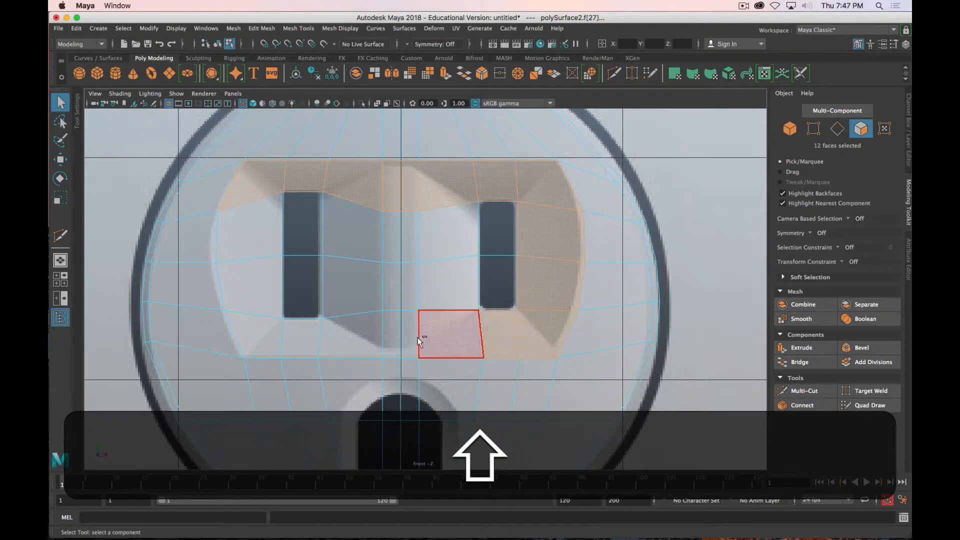
{"action": "left_click", "coordinate": [392, 335], "text": "shift"}
{"action": "left_click", "coordinate": [350, 337], "text": "shift"}
{"action": "left_click", "coordinate": [292, 341], "text": "shift"}
{"action": "left_click", "coordinate": [250, 339], "text": "shift"}
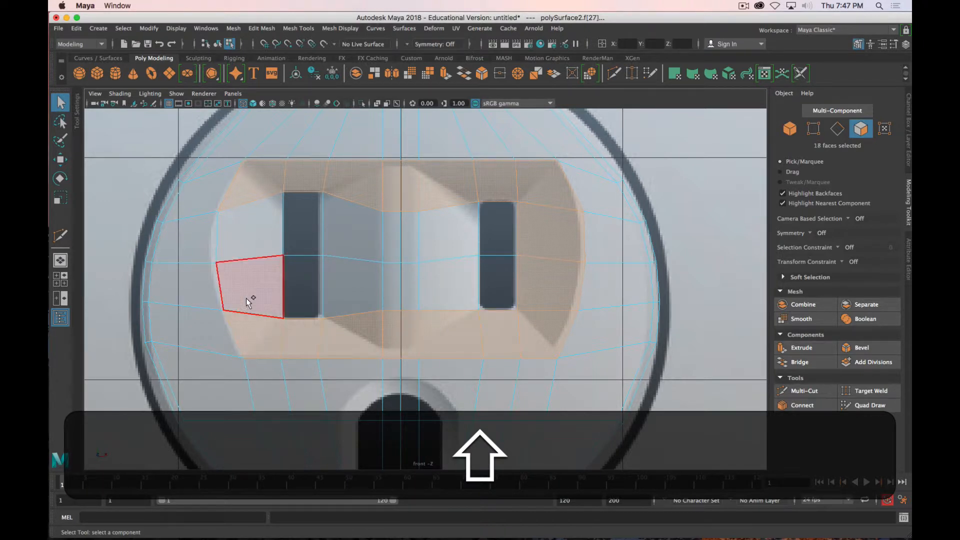
{"action": "left_click", "coordinate": [246, 298], "text": "shift"}
{"action": "left_click", "coordinate": [240, 220], "text": "shift"}
- Add the faces inside both slots and all faces between the slots to the recess selection
{"action": "left_click", "coordinate": [301, 225], "text": "shift"}
{"action": "left_click", "coordinate": [315, 280], "text": "shift"}
{"action": "left_click", "coordinate": [364, 279], "text": "shift"}
{"action": "left_click", "coordinate": [352, 227], "text": "shift"}
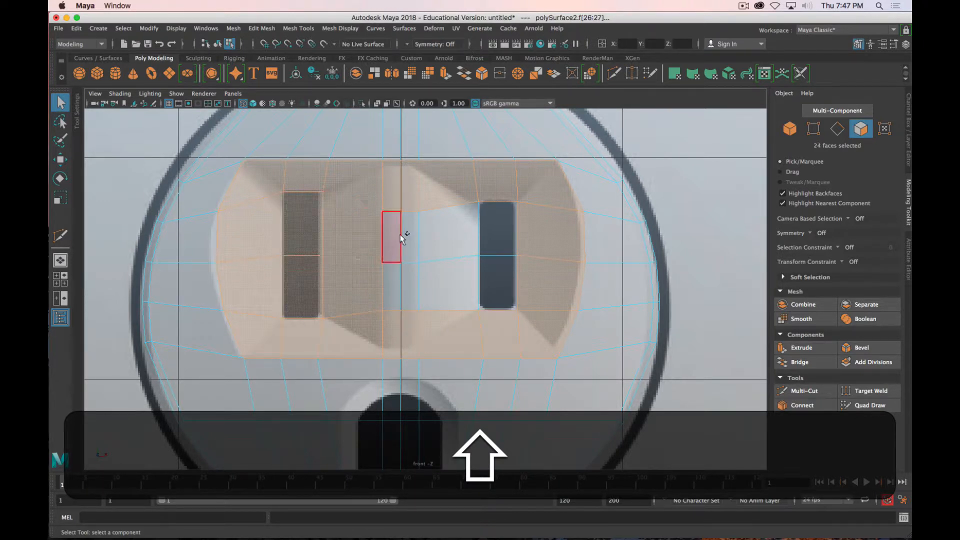
{"action": "left_click", "coordinate": [410, 236], "text": "shift"}
{"action": "left_click", "coordinate": [410, 278], "text": "shift"}
{"action": "left_click", "coordinate": [392, 280], "text": "shift"}
{"action": "left_click", "coordinate": [431, 278], "text": "shift"}
{"action": "left_click", "coordinate": [439, 229], "text": "shift"}
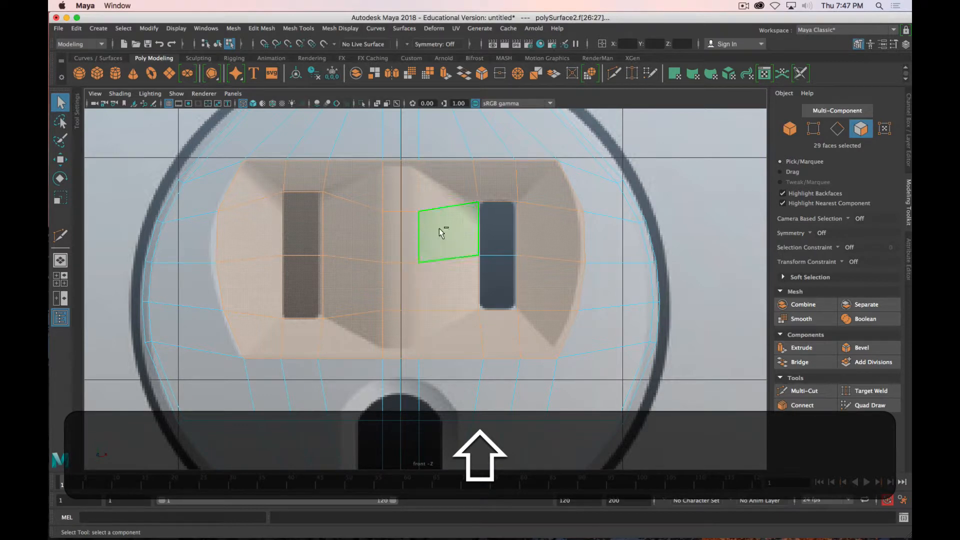
{"action": "left_click", "coordinate": [498, 220], "text": "shift"}
{"action": "left_click", "coordinate": [497, 288], "text": "shift"}
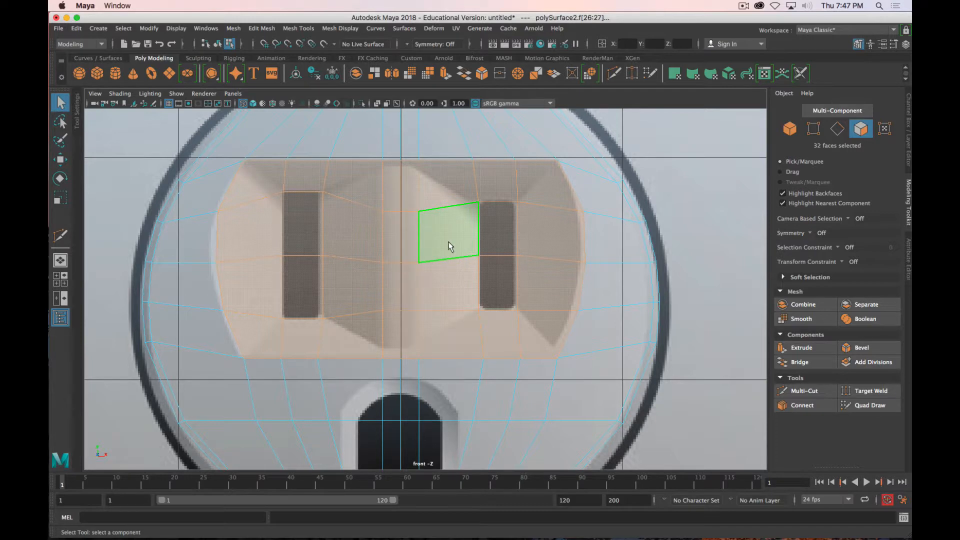
- In the perspective view, extrude the selected recess faces with Thickness -0.3 and Offset 0.13
{"action": "key", "text": "space"}
{"action": "key", "text": "space"}
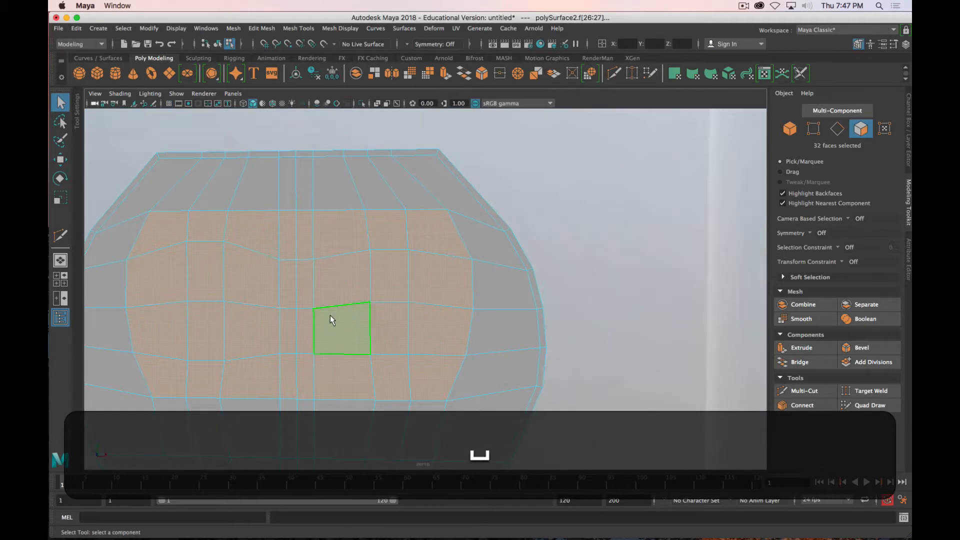
{"action": "key", "text": "w"}
{"action": "left_click_drag", "start_coordinate": [400, 300], "coordinate": [313, 321], "text": "alt"}
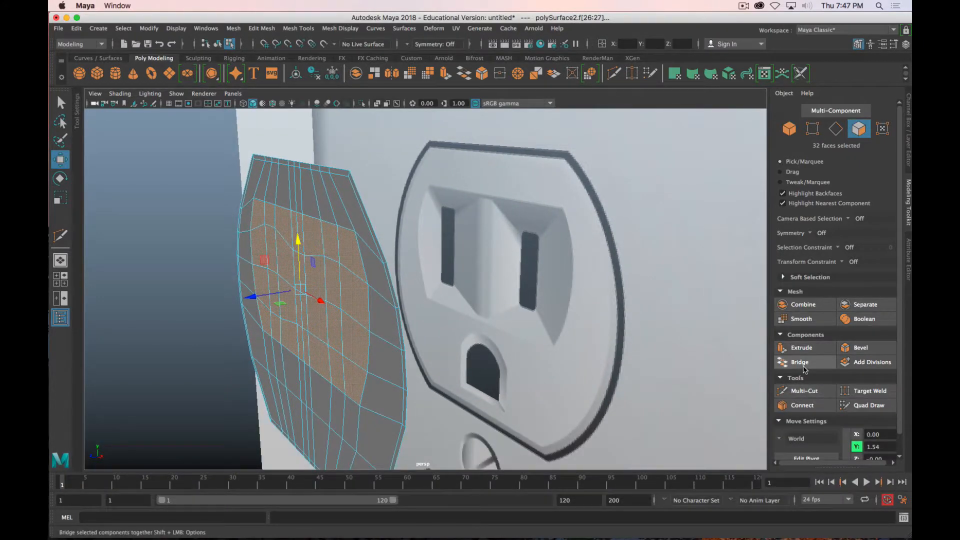
{"action": "left_click", "coordinate": [799, 347]}
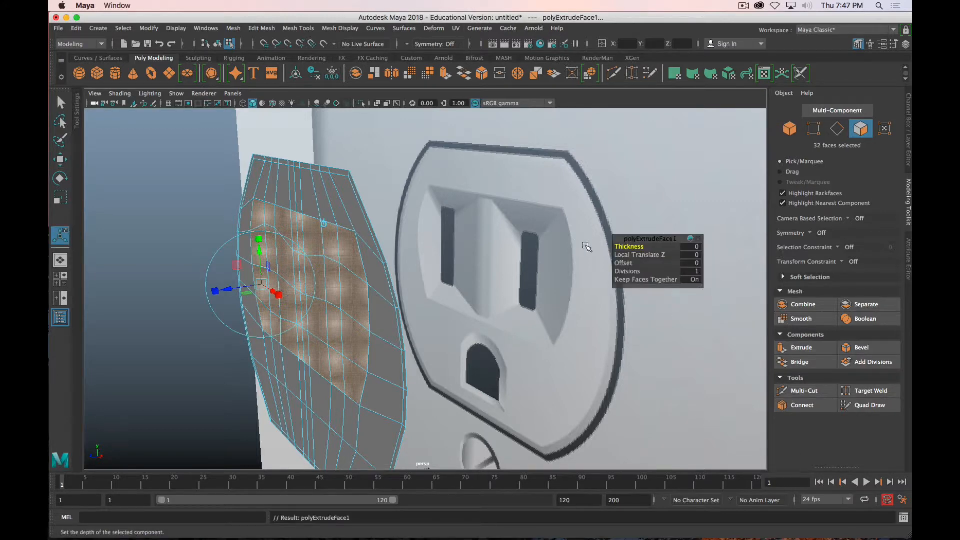
{"action": "middle_click_drag", "start_coordinate": [514, 245], "coordinate": [511, 245]}
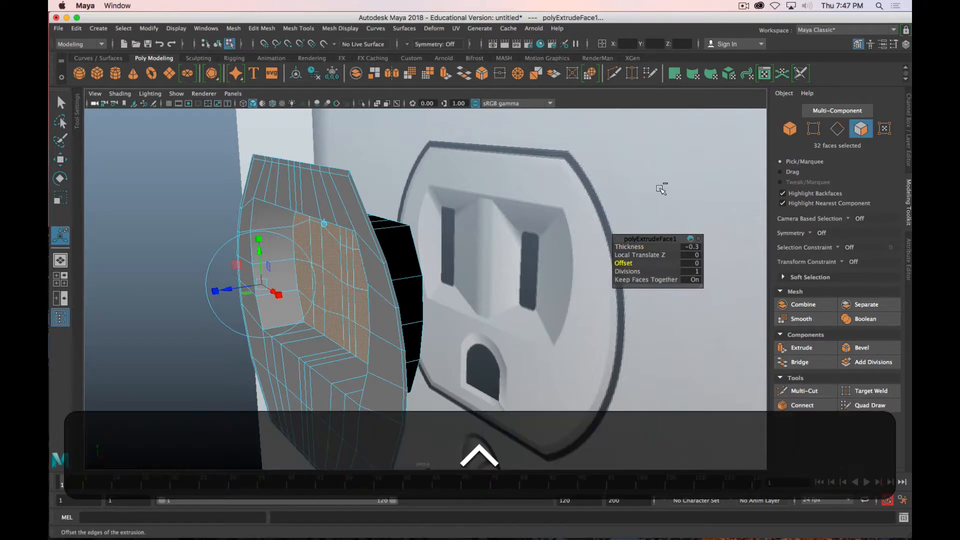
{"action": "middle_click_drag", "start_coordinate": [660, 189], "coordinate": [666, 187]}
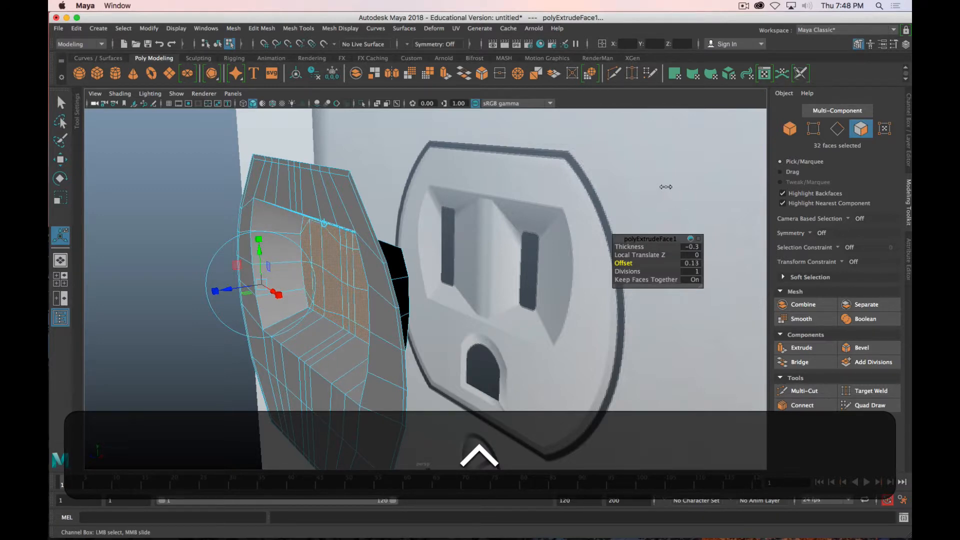
- Set the recess extrusion's Thickness to -0.15 and compare its depth with the reference image
{"action": "left_click_drag", "start_coordinate": [663, 190], "coordinate": [450, 270], "text": "alt"}
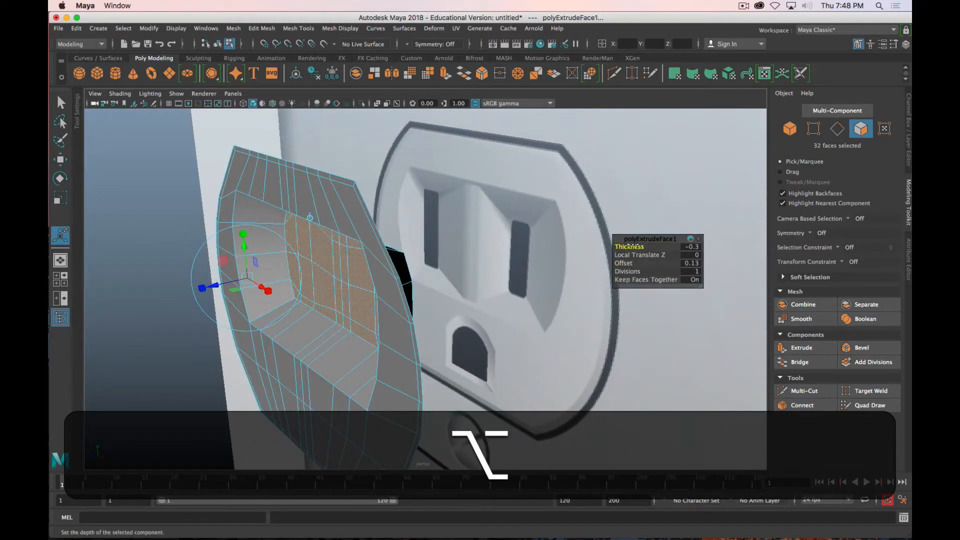
{"action": "middle_click_drag", "start_coordinate": [689, 191], "coordinate": [687, 190]}
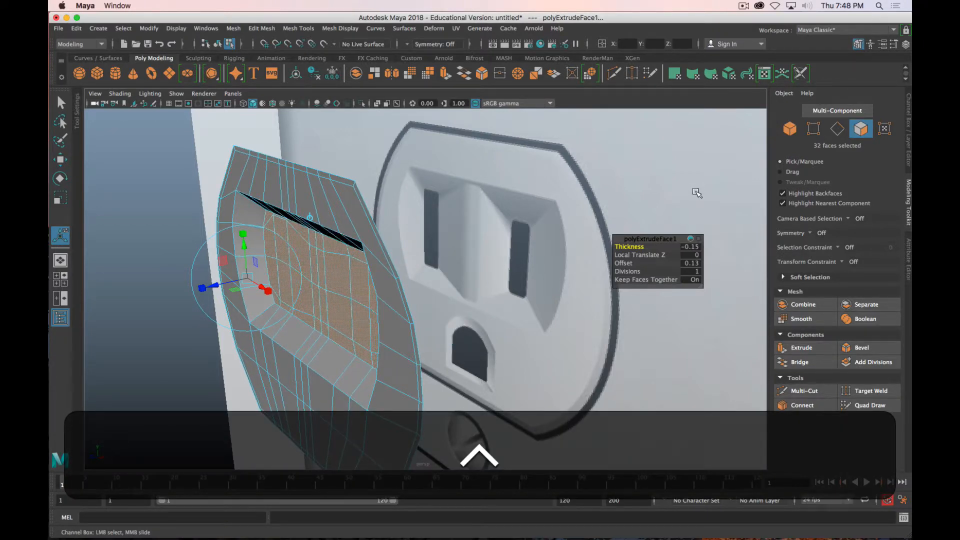
{"action": "left_click_drag", "start_coordinate": [697, 193], "coordinate": [368, 284], "text": "alt"}
{"action": "middle_click_drag", "start_coordinate": [355, 301], "coordinate": [393, 181], "text": "alt"}
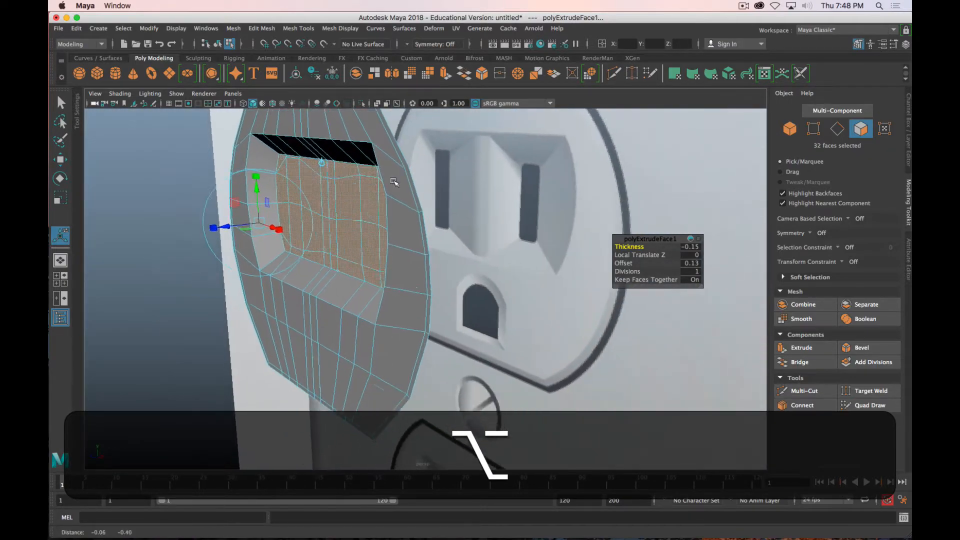
{"action": "left_click_drag", "start_coordinate": [394, 181], "coordinate": [382, 273], "text": "alt"}
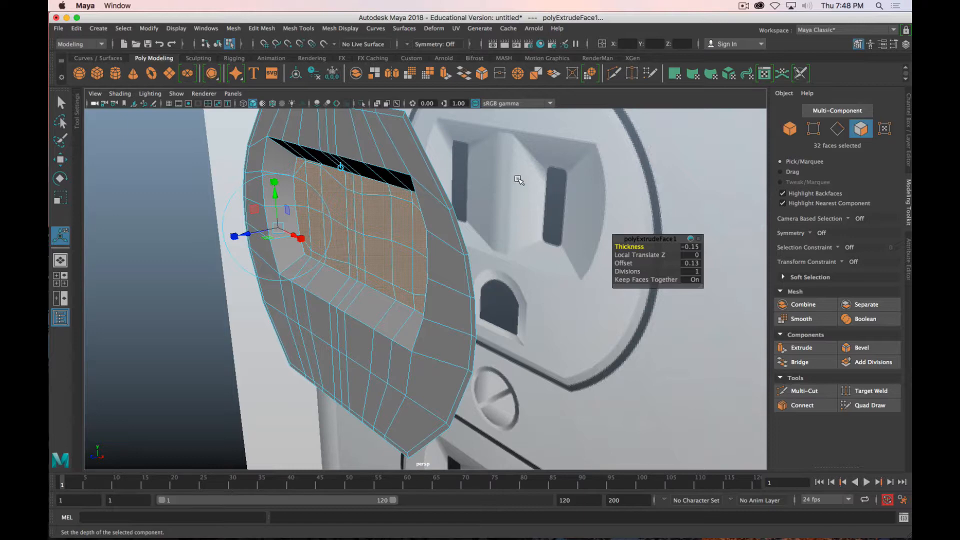
- Select the two stacked faces of each slot on the recess floor and delete them to open both slots
{"action": "left_click_drag", "start_coordinate": [422, 223], "coordinate": [400, 225], "text": "alt"}
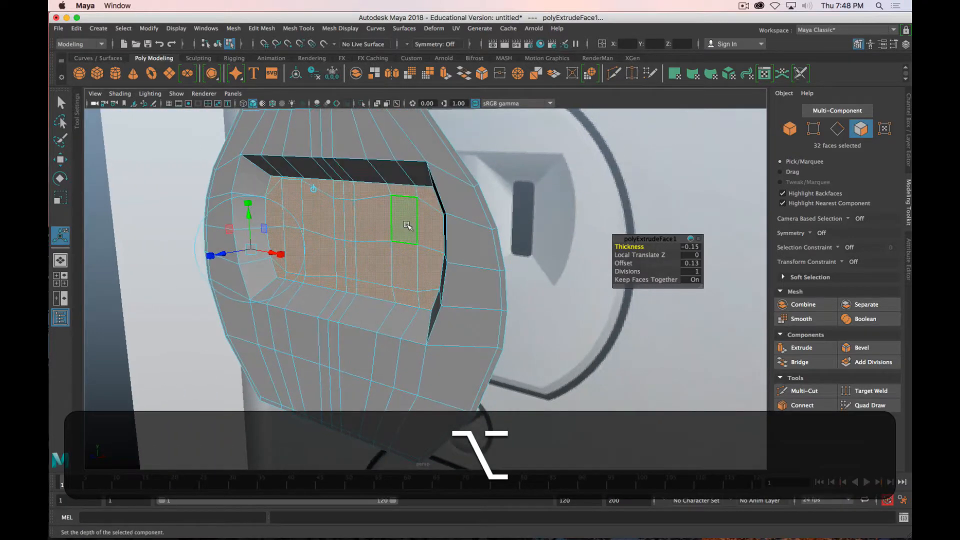
{"action": "left_click", "coordinate": [404, 220]}
{"action": "left_click", "coordinate": [403, 266], "text": "shift"}
{"action": "left_click", "coordinate": [293, 202], "text": "shift"}
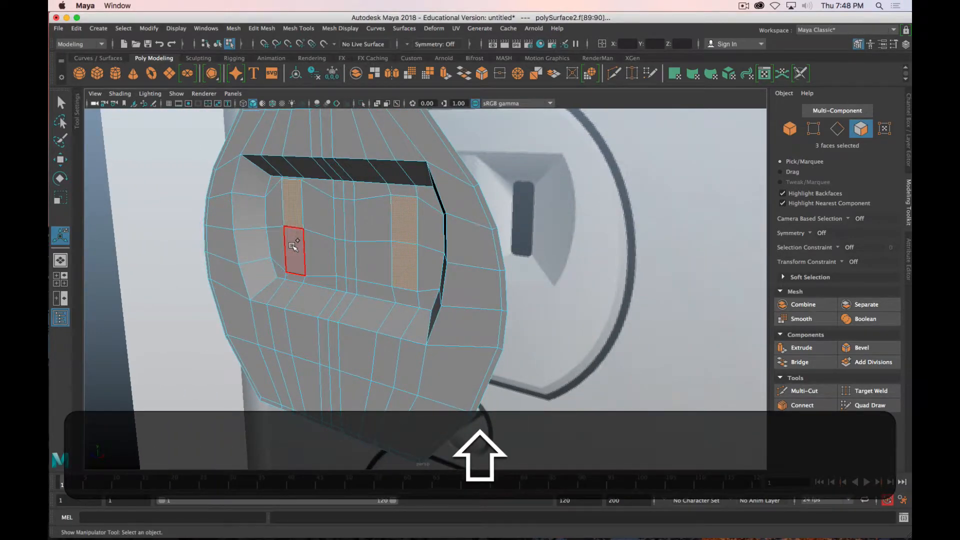
{"action": "key", "text": "w"}
{"action": "left_click_drag", "start_coordinate": [314, 240], "coordinate": [596, 253]}
{"action": "key", "text": "BackSpace"}
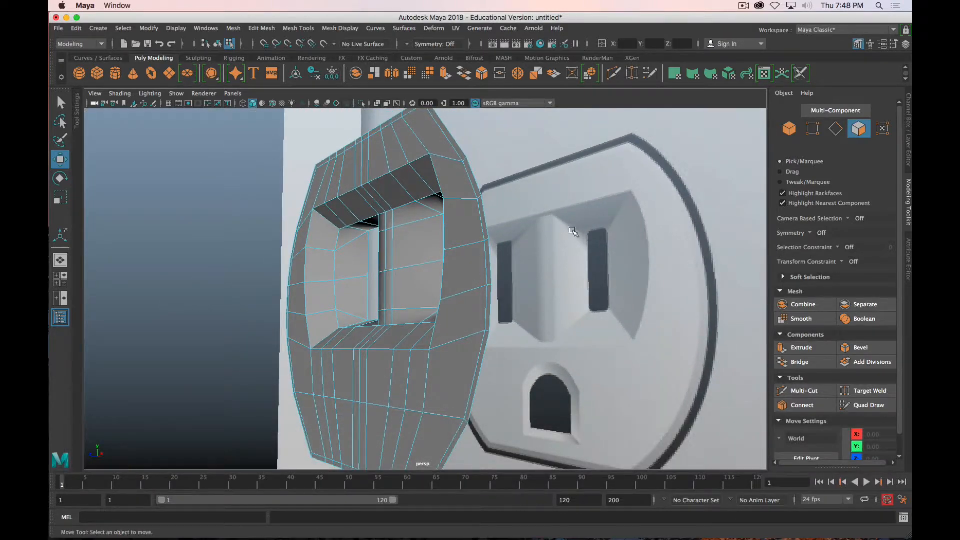
- Inspect the edge flow around the open slots and recess corners, checking the edge beside the right slot's upper corner
{"action": "left_click_drag", "start_coordinate": [374, 243], "coordinate": [443, 268], "text": "alt"}
{"action": "right_click_drag", "start_coordinate": [443, 267], "coordinate": [488, 263], "text": "alt"}
{"action": "left_click_drag", "start_coordinate": [488, 263], "coordinate": [435, 261], "text": "alt"}
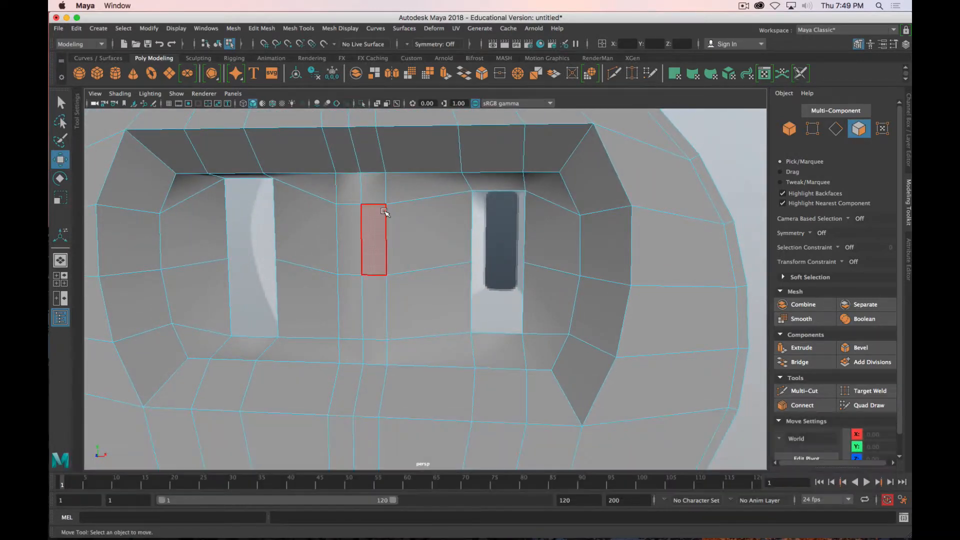
{"action": "left_click_drag", "start_coordinate": [440, 215], "coordinate": [454, 230], "text": "alt"}
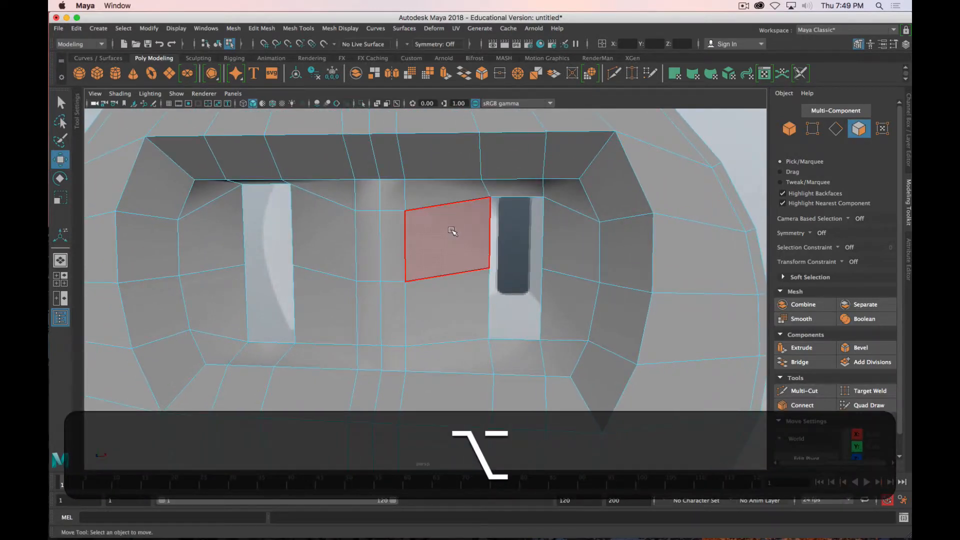
{"action": "left_click_drag", "start_coordinate": [645, 344], "coordinate": [526, 257], "text": "alt"}
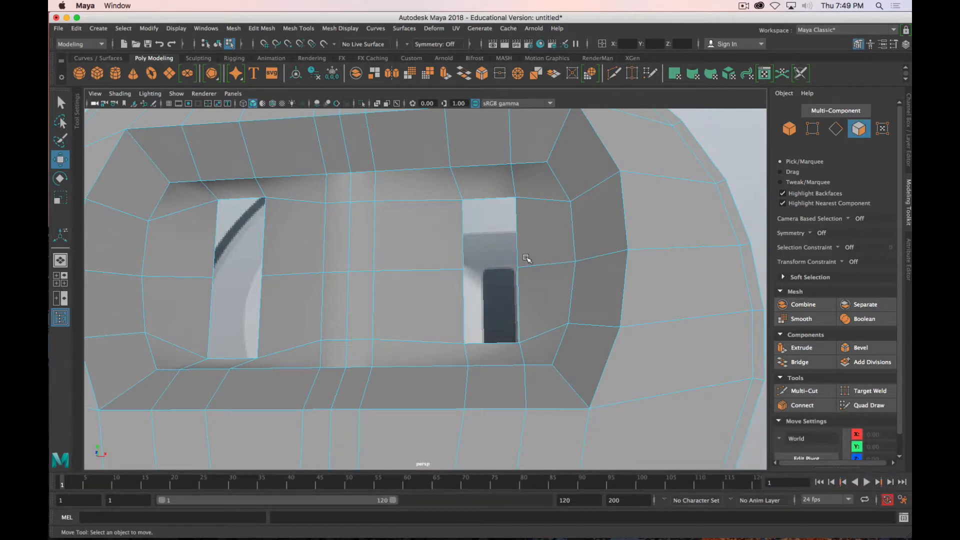
{"action": "left_click_drag", "start_coordinate": [525, 263], "coordinate": [493, 265], "text": "alt"}
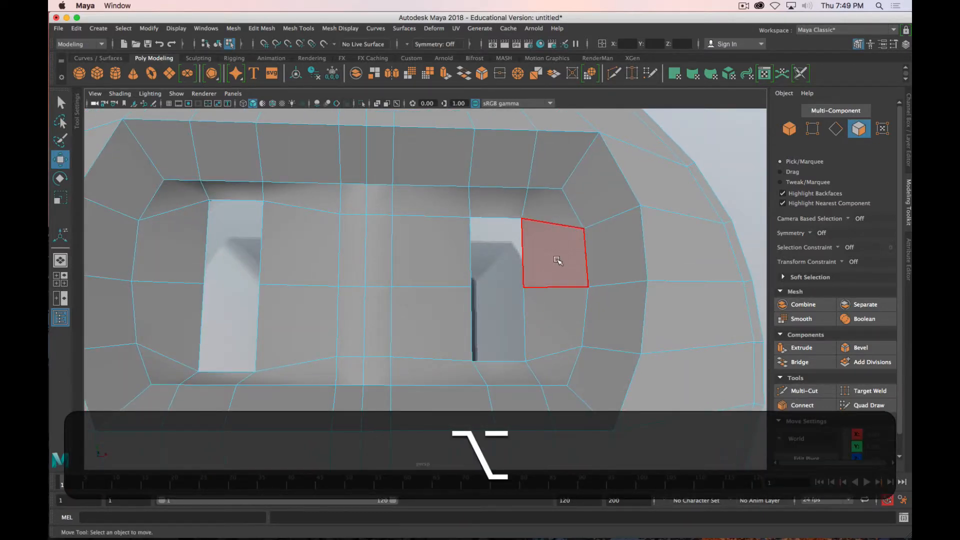
{"action": "right_click_drag", "start_coordinate": [558, 226], "coordinate": [561, 196]}
{"action": "left_click", "coordinate": [554, 222]}
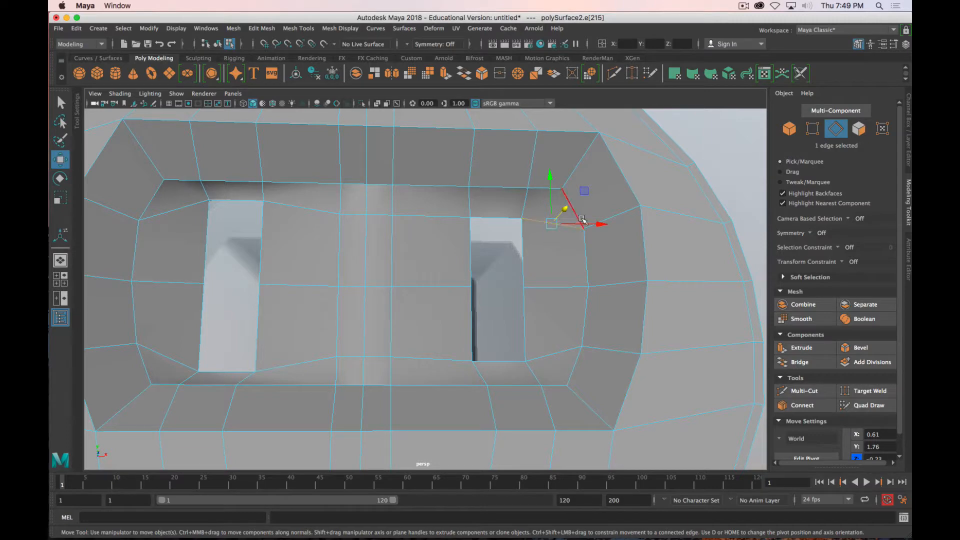
{"action": "key", "text": "shift"}
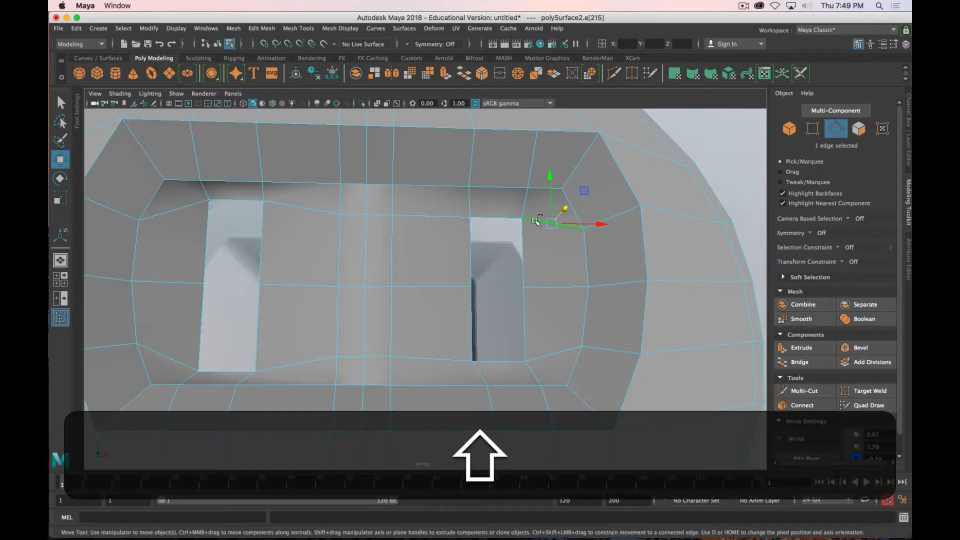
{"action": "left_click_drag", "start_coordinate": [542, 267], "coordinate": [570, 241], "text": "alt"}
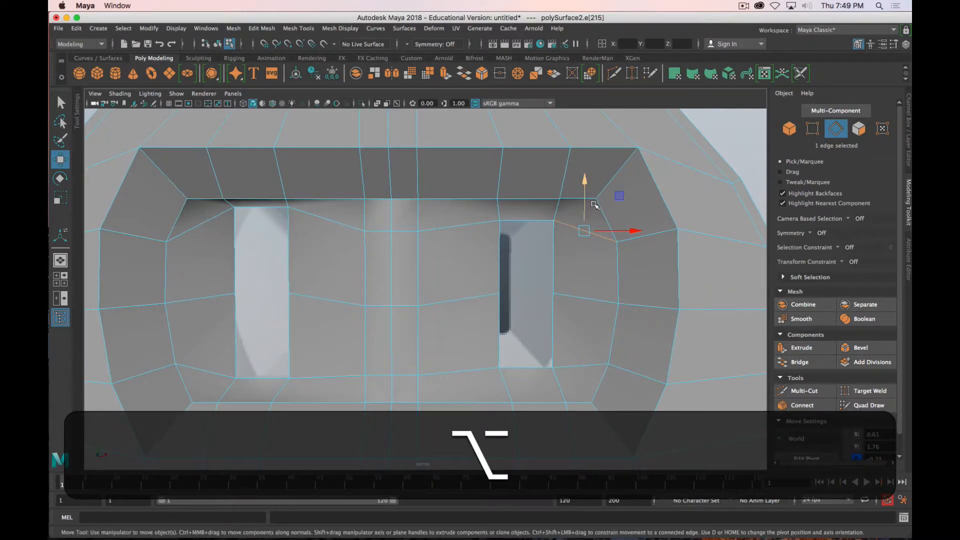
- With Multi-Cut, connect the right slot's upper corners to the central ridge and to the recess floor's upper right corner
{"action": "left_click", "coordinate": [804, 391]}
{"action": "left_click", "coordinate": [418, 199]}
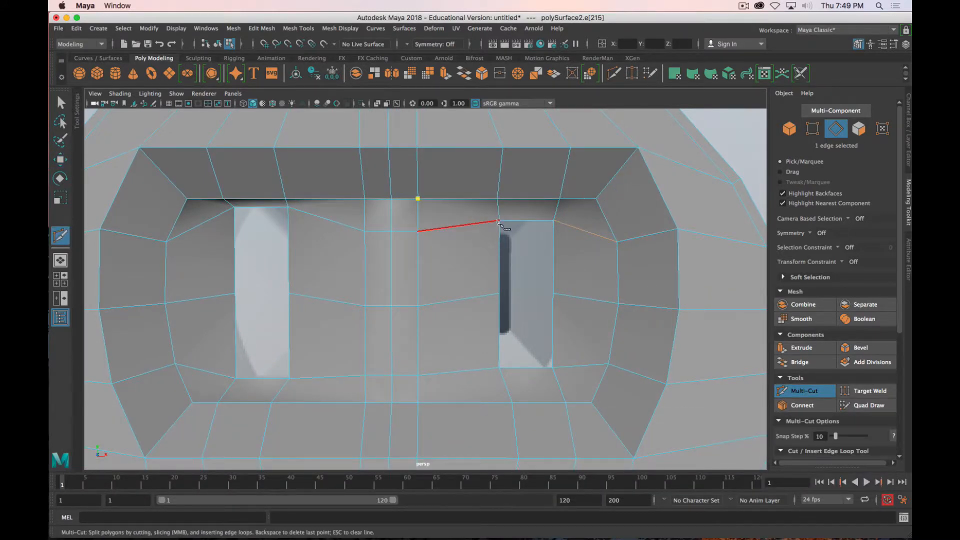
{"action": "key", "text": "Return"}
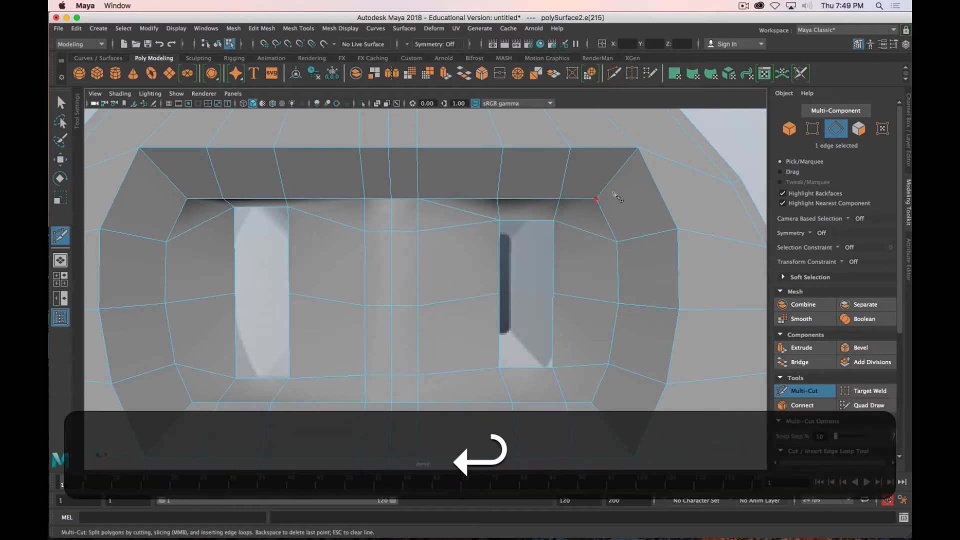
{"action": "left_click", "coordinate": [595, 198]}
{"action": "left_click", "coordinate": [553, 220]}
{"action": "key", "text": "Return"}
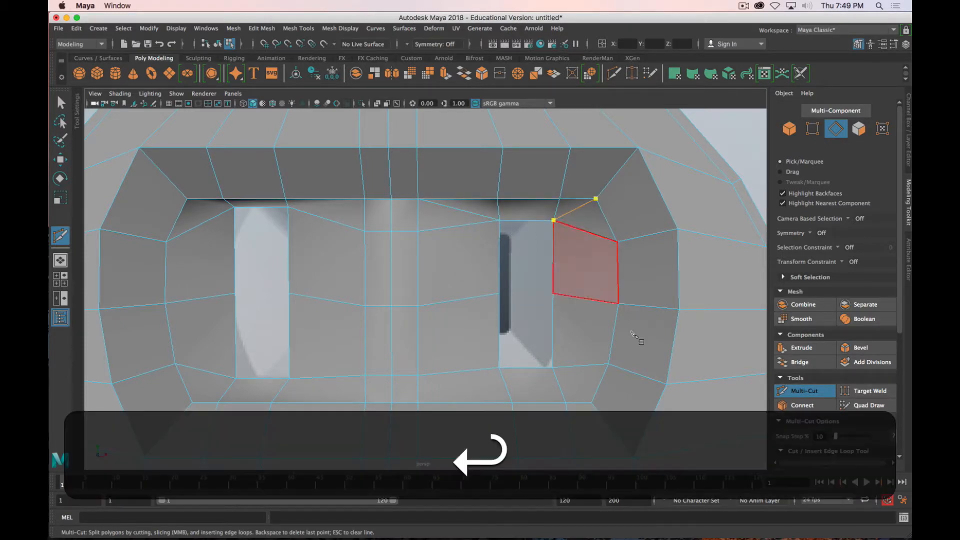
- Cut edges from the right slot's lower corners to the recess floor's lower right corner and the central ridge
{"action": "left_click", "coordinate": [591, 403]}
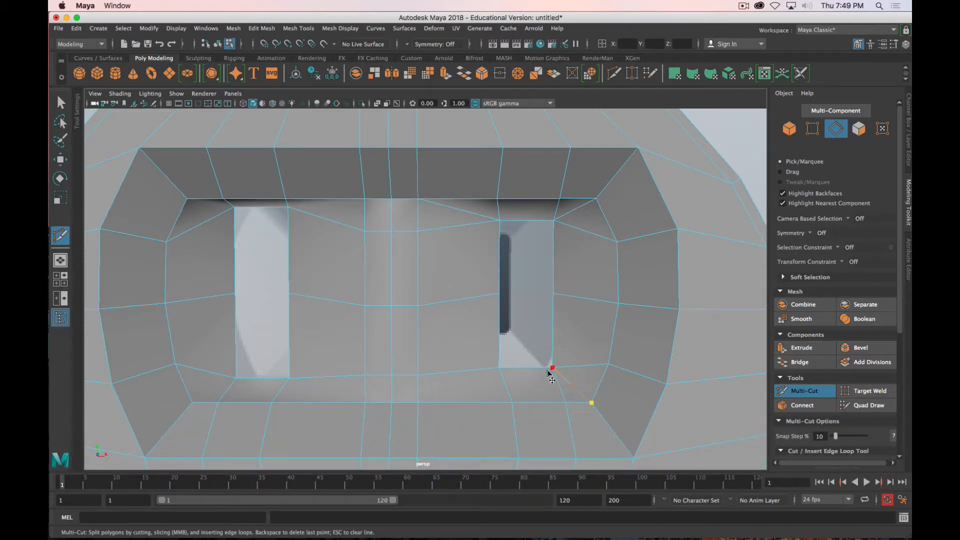
{"action": "left_click", "coordinate": [550, 370]}
{"action": "key", "text": "Return"}
{"action": "left_click", "coordinate": [483, 378]}
{"action": "left_click", "coordinate": [418, 404]}
{"action": "key", "text": "Return"}
- Cut edges from the left slot's four corners to the central ridge and the recess floor's left corners
{"action": "left_click", "coordinate": [364, 402]}
{"action": "left_click", "coordinate": [290, 379]}
{"action": "left_click", "coordinate": [366, 402]}
{"action": "key", "text": "Return"}
{"action": "left_click", "coordinate": [365, 305]}
{"action": "left_click", "coordinate": [289, 206]}
{"action": "key", "text": "Return"}
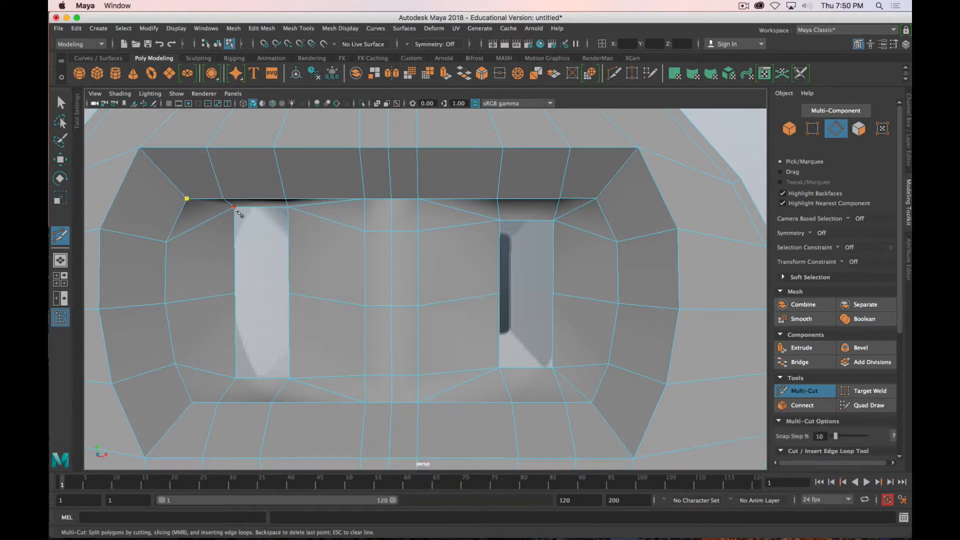
{"action": "key", "text": "Return"}
{"action": "left_click", "coordinate": [236, 379]}
{"action": "key", "text": "Return"}
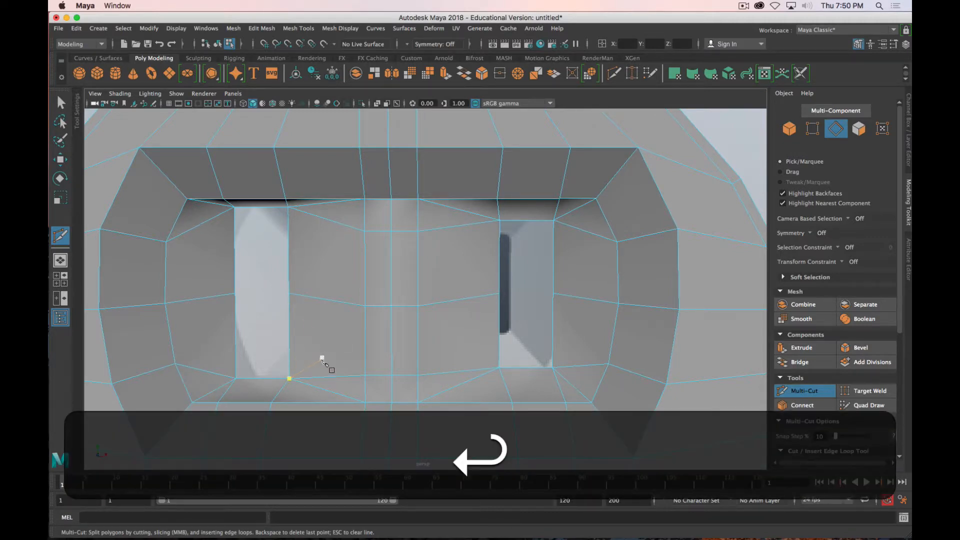
- Preview the outlet mesh smoothed from an angle and return to the unsmoothed display
{"action": "left_click_drag", "start_coordinate": [321, 360], "coordinate": [375, 353], "text": "alt"}
{"action": "key", "text": "alt+3"}
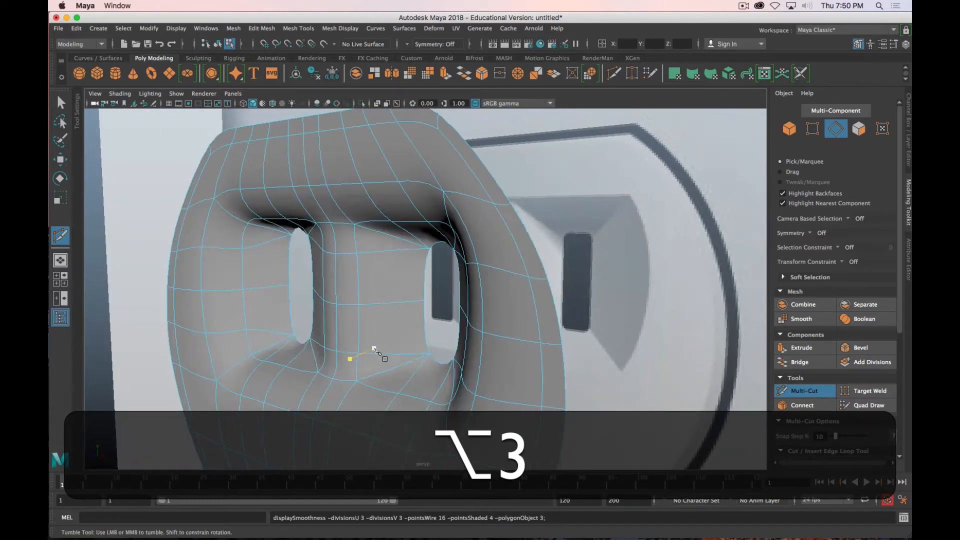
{"action": "left_click", "coordinate": [423, 303]}
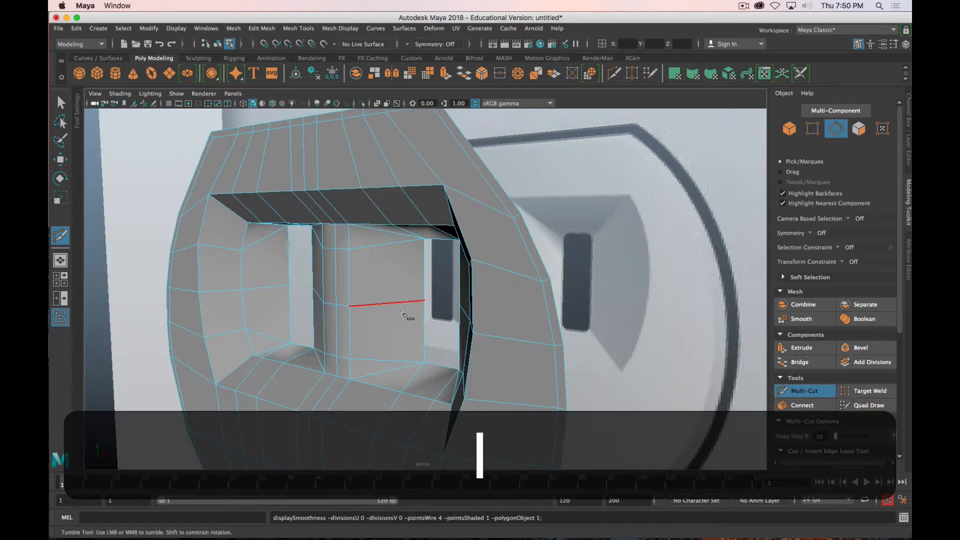
- Leave Multi-Cut, switch to object mode, and select and frame the outlet face mesh
{"action": "key", "text": "q"}
{"action": "right_click", "coordinate": [383, 223]}
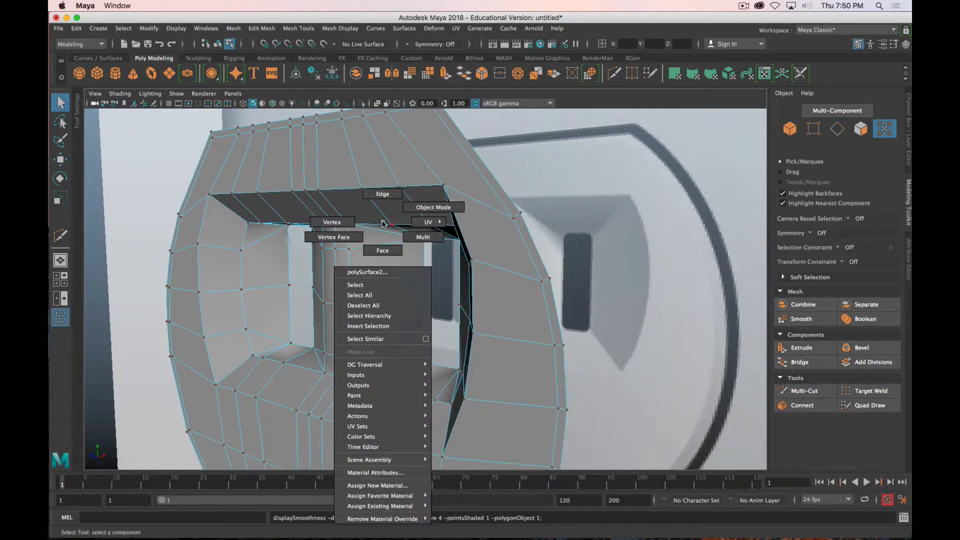
{"action": "left_click", "coordinate": [415, 206]}
{"action": "scroll", "coordinate": [187, 266], "scroll_direction": "down", "scroll_amount": 5}
{"action": "left_click_drag", "start_coordinate": [187, 265], "coordinate": [420, 336], "text": "alt"}
{"action": "left_click", "coordinate": [424, 335]}
{"action": "key", "text": "f"}
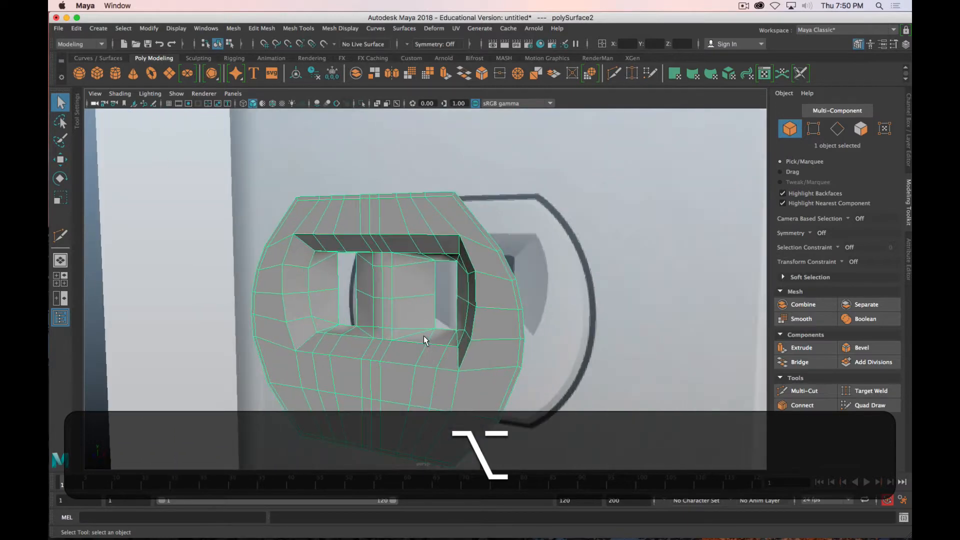
- Compare the recessed outlet mesh with the reference image from several angles and check its smooth preview
{"action": "left_click_drag", "start_coordinate": [456, 364], "coordinate": [491, 355], "text": "alt"}
{"action": "mouse_move", "coordinate": [491, 355]}
{"action": "right_mouse_down", "text": "alt"}
{"action": "mouse_move", "coordinate": [517, 355]}
{"action": "mouse_move", "coordinate": [495, 355]}
{"action": "right_mouse_up", "text": "alt"}
{"action": "left_click_drag", "start_coordinate": [494, 355], "coordinate": [529, 311], "text": "alt"}
{"action": "scroll", "coordinate": [488, 339], "scroll_direction": "down", "scroll_amount": 5}
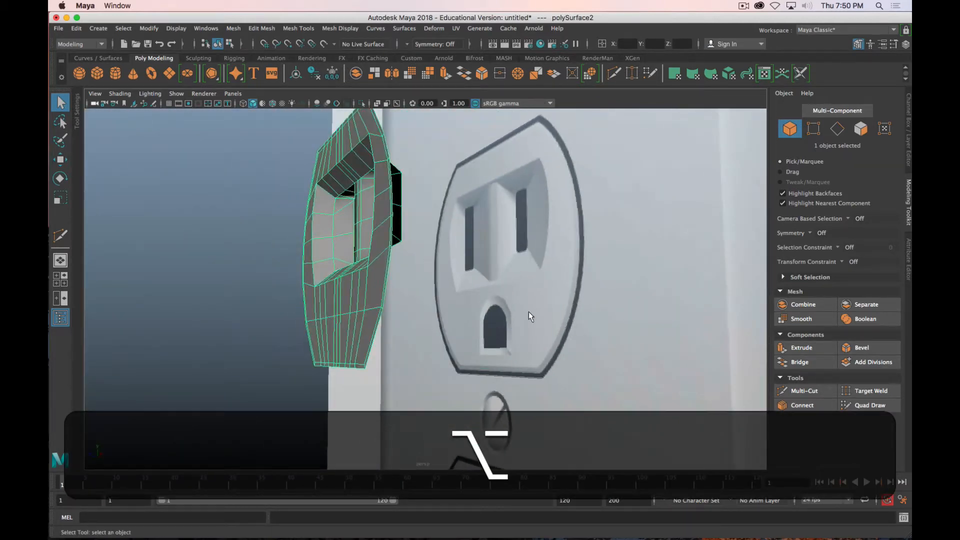
{"action": "left_click_drag", "start_coordinate": [494, 345], "coordinate": [470, 350], "text": "alt"}
{"action": "left_click", "coordinate": [743, 4]}
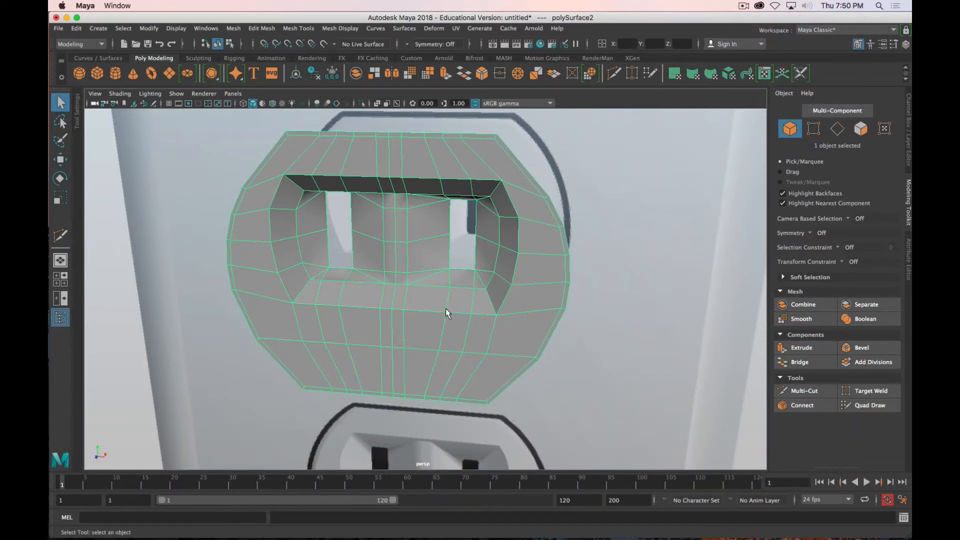
{"action": "left_click_drag", "start_coordinate": [446, 308], "coordinate": [444, 267], "text": "alt"}
{"action": "key", "text": "3"}
{"action": "key", "text": "1"}
- Select the edges along all four sides of the recess's outer rim, adding the cut edge at the left slot's lower corner
{"action": "right_click_drag", "start_coordinate": [444, 267], "coordinate": [444, 210]}
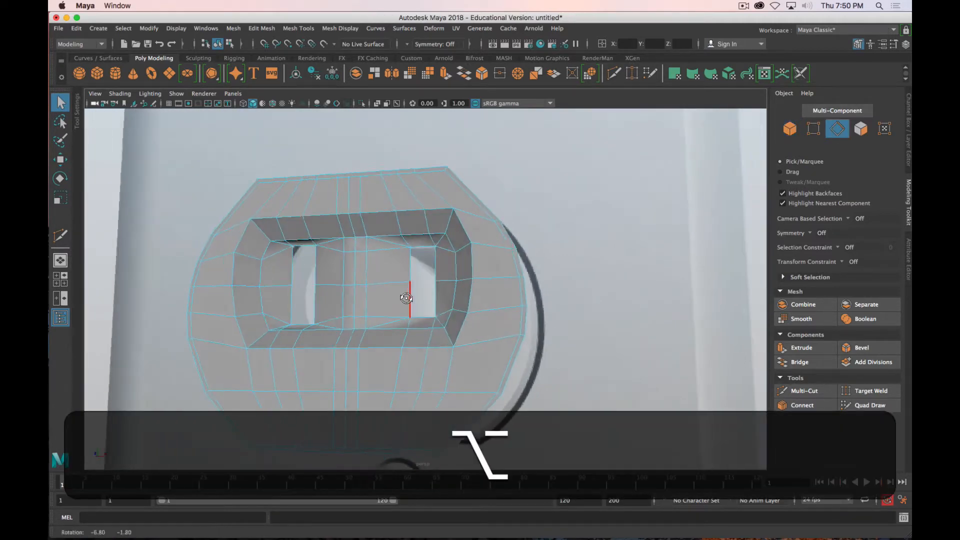
{"action": "left_click_drag", "start_coordinate": [406, 298], "coordinate": [480, 266], "text": "alt"}
{"action": "double_click", "coordinate": [467, 313]}
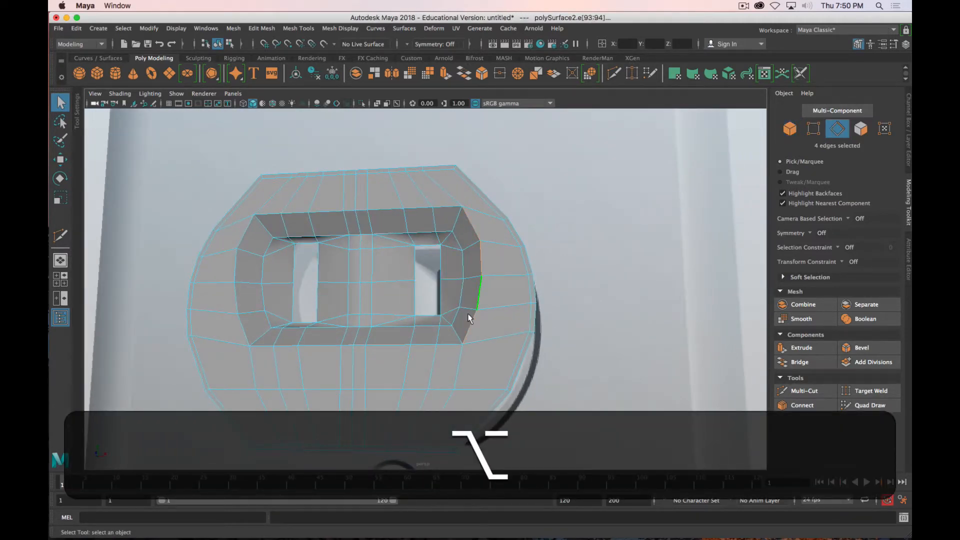
{"action": "double_click", "coordinate": [241, 296], "text": "shift"}
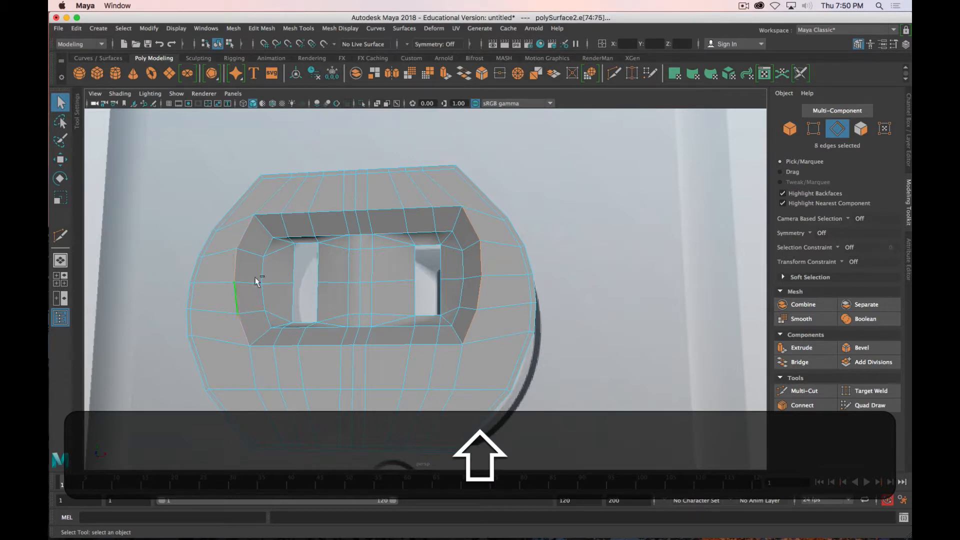
{"action": "double_click", "coordinate": [447, 207], "text": "shift"}
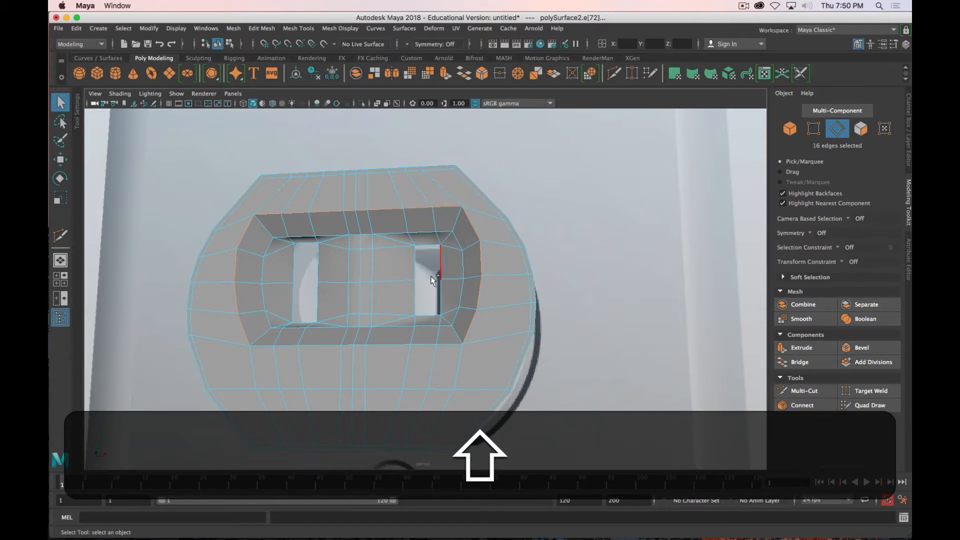
{"action": "left_click", "coordinate": [258, 346], "text": "shift"}
{"action": "scroll", "coordinate": [263, 333], "scroll_direction": "up", "scroll_amount": 5, "text": "shift"}
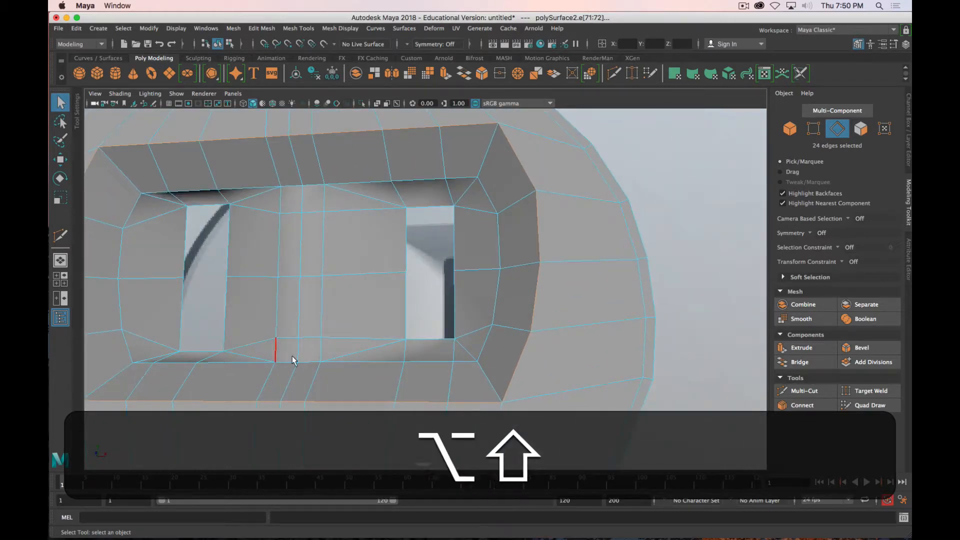
{"action": "middle_click_drag", "start_coordinate": [320, 361], "coordinate": [381, 330], "text": "alt"}
{"action": "mouse_move", "coordinate": [358, 330]}
{"action": "left_mouse_down", "text": "alt"}
{"action": "mouse_move", "coordinate": [380, 353]}
{"action": "mouse_move", "coordinate": [367, 335]}
{"action": "mouse_move", "coordinate": [359, 347]}
{"action": "mouse_move", "coordinate": [381, 344]}
{"action": "mouse_move", "coordinate": [372, 339]}
{"action": "left_mouse_up", "text": "alt"}
{"action": "left_click_drag", "start_coordinate": [306, 359], "coordinate": [205, 363], "text": "alt+shift"}
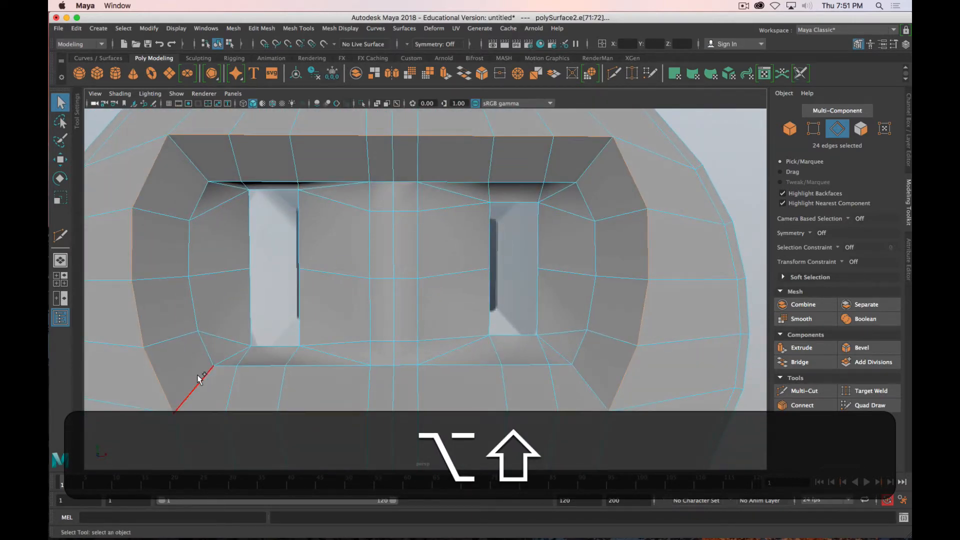
{"action": "left_click", "coordinate": [232, 356], "text": "shift"}
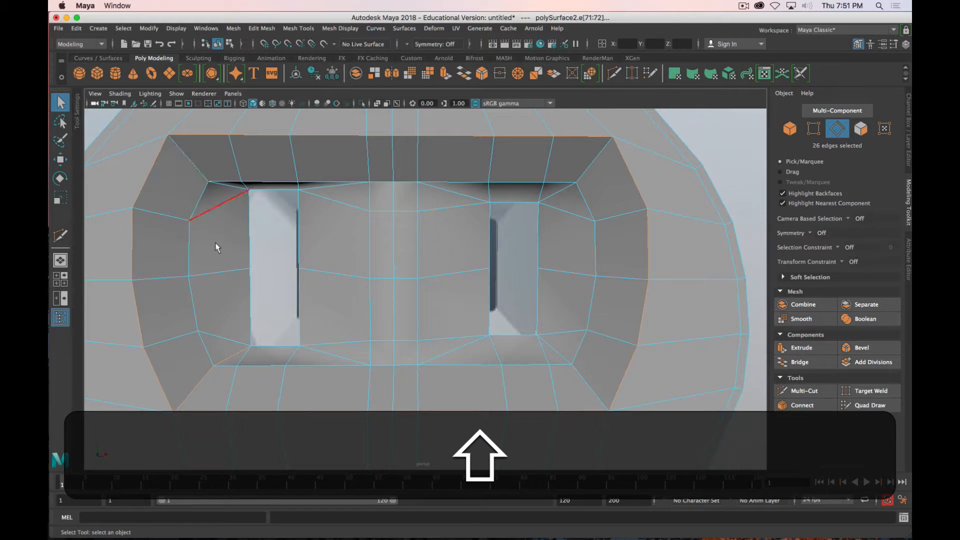
- Switch to an enlarged front view and hide the reference image layer layer1
{"action": "left_click", "coordinate": [212, 373]}
{"action": "left_click_drag", "start_coordinate": [224, 371], "coordinate": [306, 295], "text": "alt"}
{"action": "key", "text": "space"}
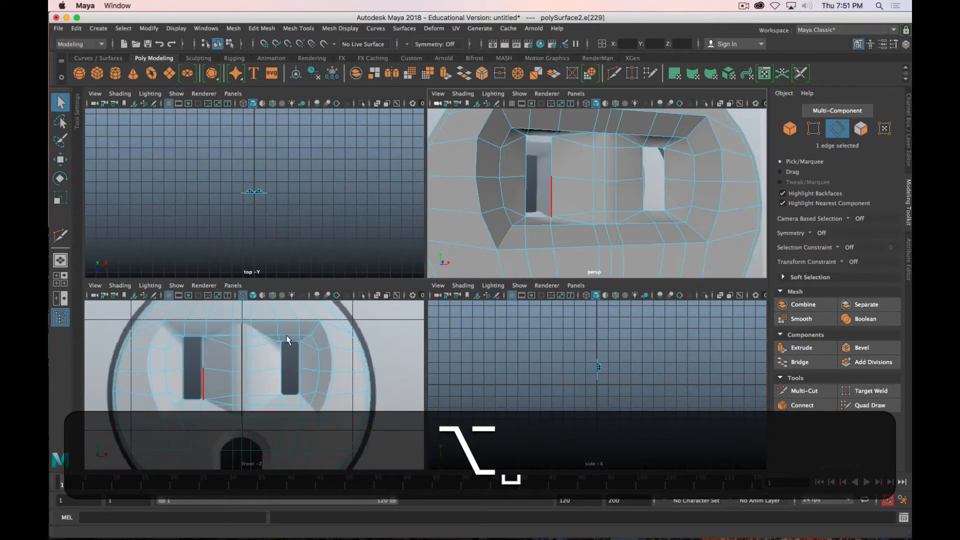
{"action": "key", "text": "space"}
{"action": "scroll", "coordinate": [300, 360], "scroll_direction": "up", "scroll_amount": 3}
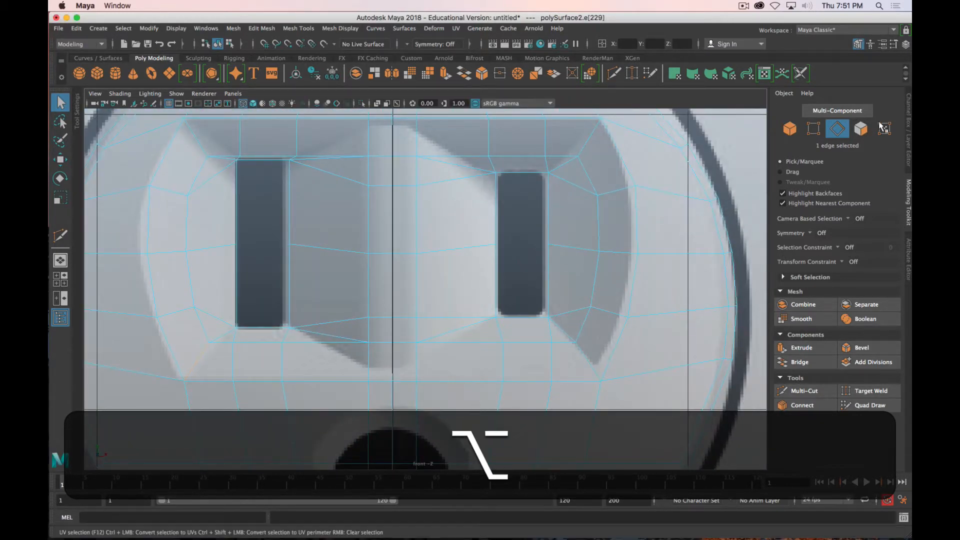
{"action": "left_click", "coordinate": [908, 161]}
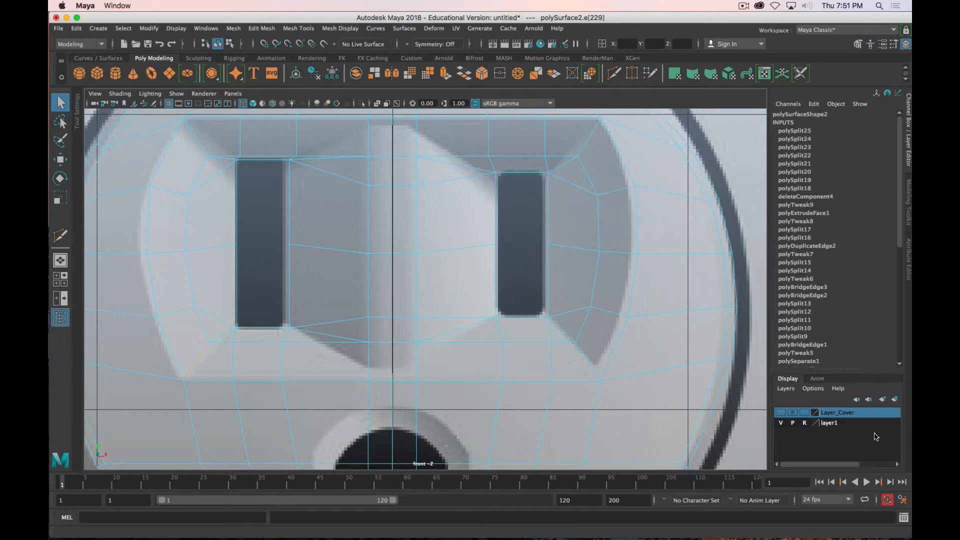
{"action": "left_click", "coordinate": [781, 423]}
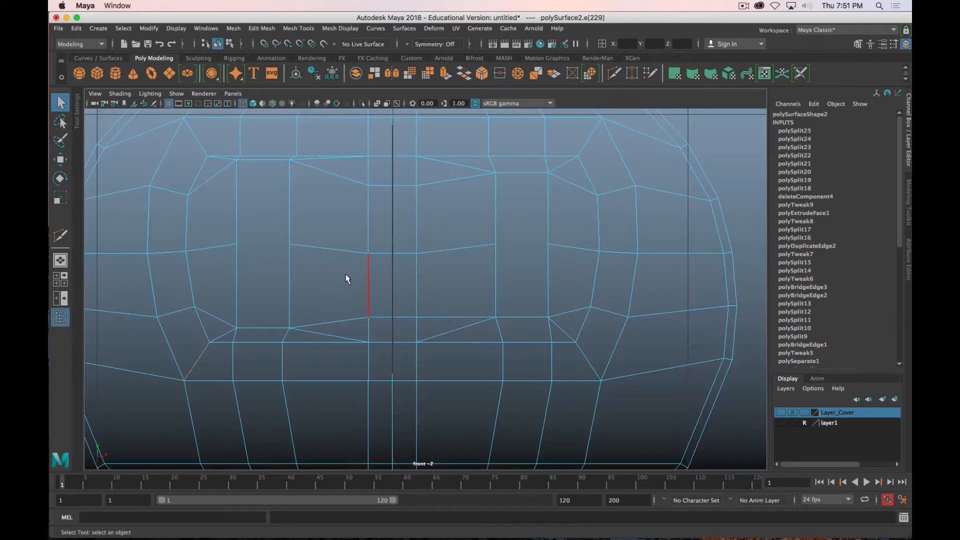
- Examine the edge flow around the recess and slots in the front view and from several perspective angles
{"action": "middle_click_drag", "start_coordinate": [347, 274], "coordinate": [482, 289], "text": "alt"}
{"action": "middle_click_drag", "start_coordinate": [469, 195], "coordinate": [465, 221], "text": "alt"}
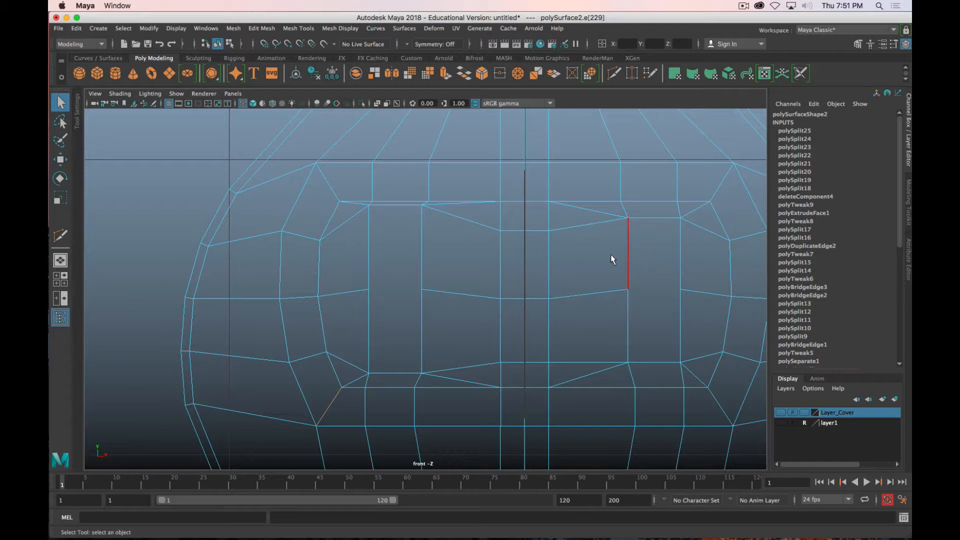
{"action": "right_click", "coordinate": [344, 388]}
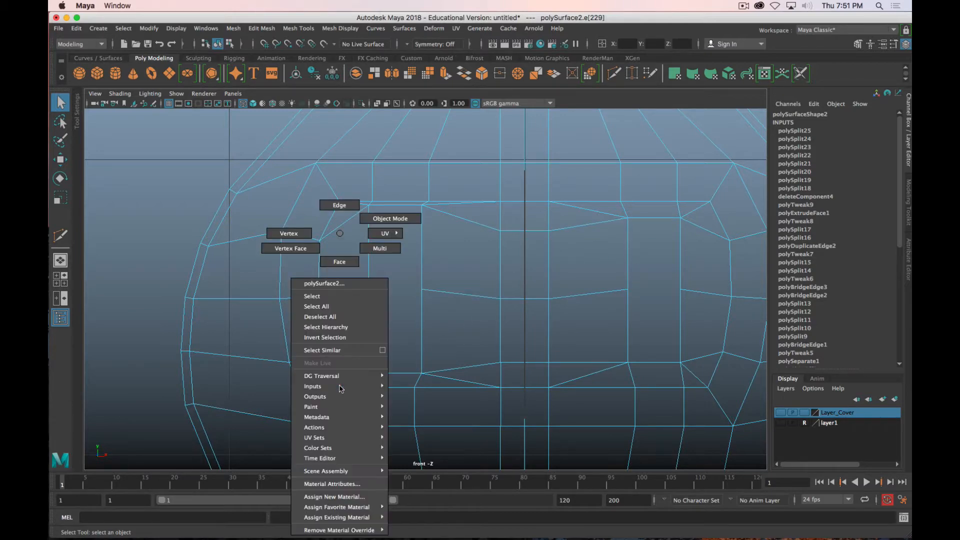
{"action": "right_click_drag", "start_coordinate": [335, 206], "coordinate": [300, 232]}
{"action": "key", "text": "space"}
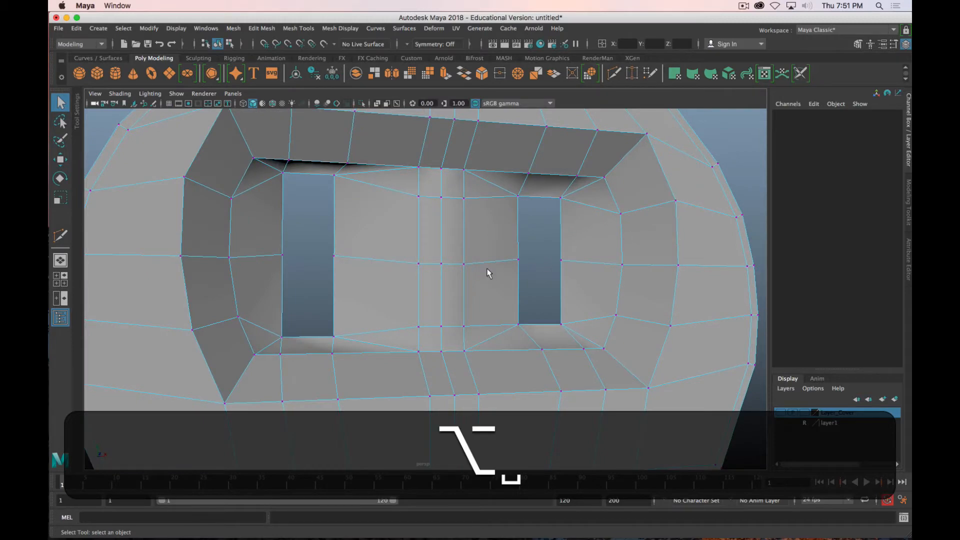
{"action": "left_click_drag", "start_coordinate": [488, 270], "coordinate": [536, 197], "text": "alt"}
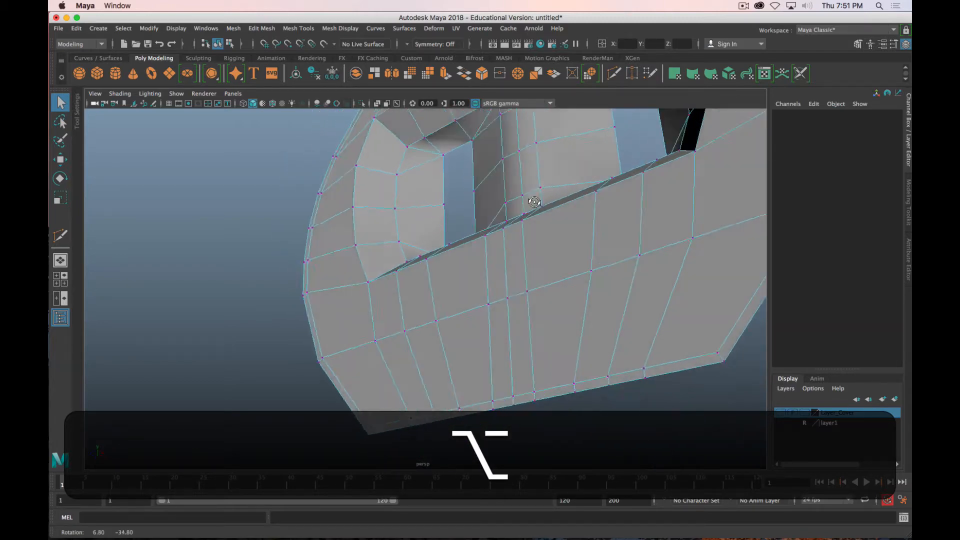
{"action": "middle_click_drag", "start_coordinate": [535, 197], "coordinate": [493, 227], "text": "alt"}
{"action": "left_click_drag", "start_coordinate": [492, 227], "coordinate": [632, 236], "text": "alt"}
- Select the edges on all four sides of the recess's outer rim, plus the slanted edges at its inner corners and beside the slots
{"action": "right_click_drag", "start_coordinate": [632, 236], "coordinate": [631, 205]}
{"action": "left_click", "coordinate": [586, 177]}
{"action": "double_click", "coordinate": [586, 178]}
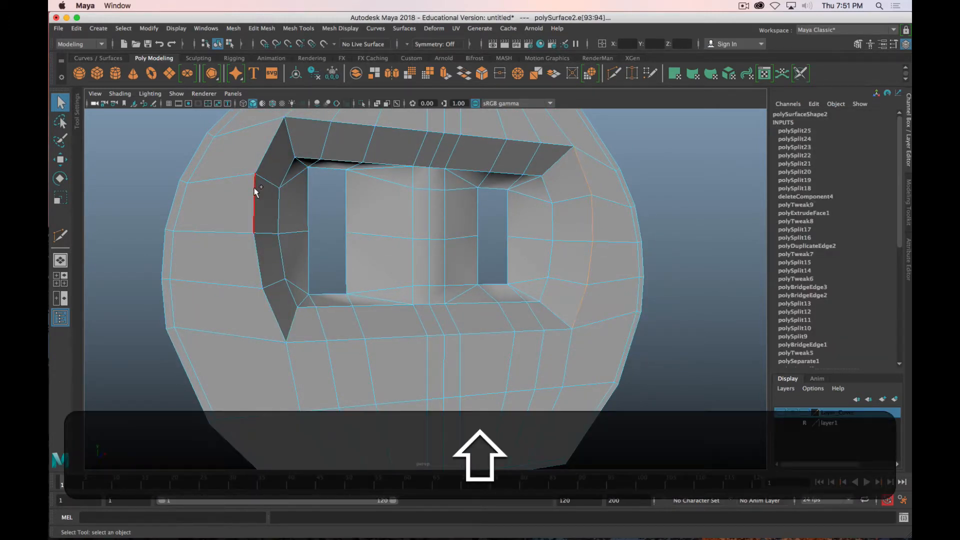
{"action": "left_click", "coordinate": [254, 191], "text": "shift"}
{"action": "left_click", "coordinate": [489, 124], "text": "shift"}
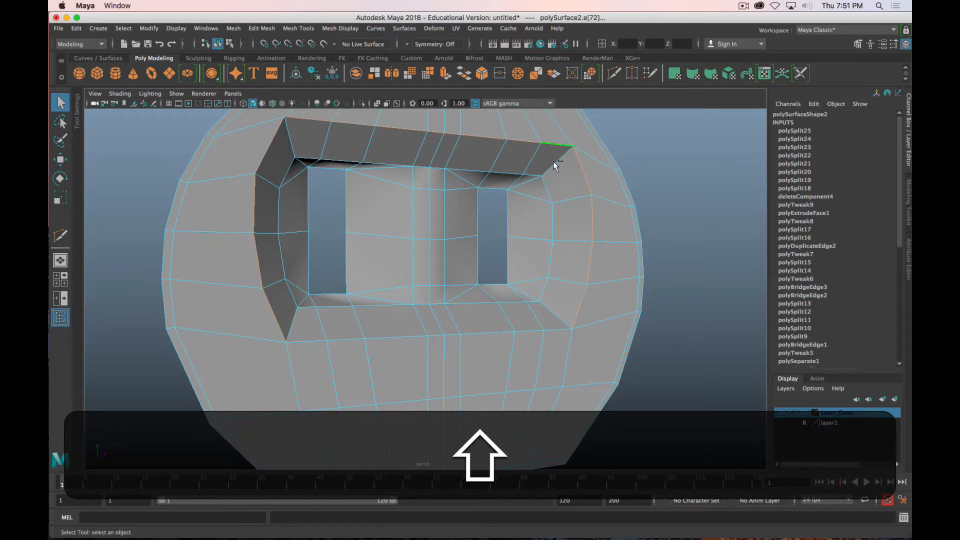
{"action": "left_click", "coordinate": [307, 343], "text": "shift"}
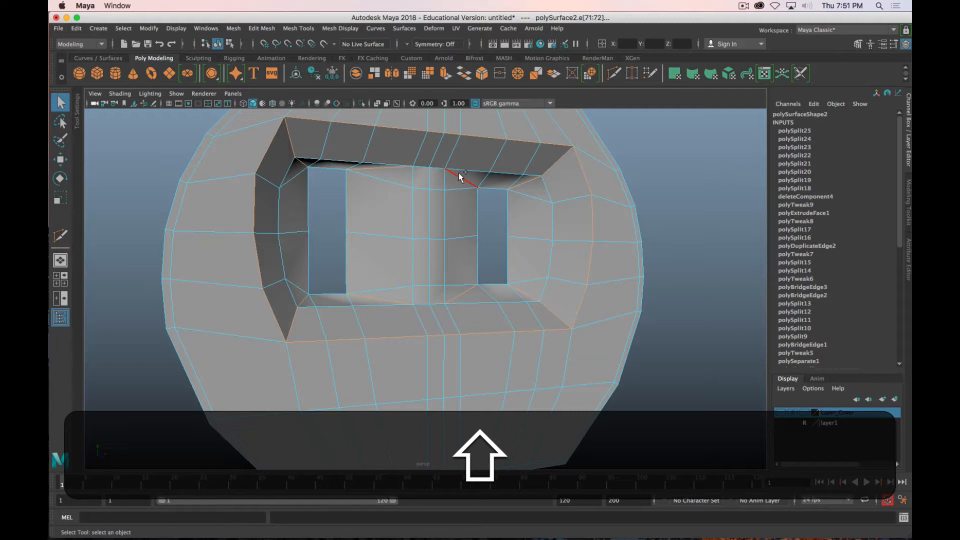
- Bevel the selected recess edges with a fraction of 0.07 and 2 segments
{"action": "left_click", "coordinate": [907, 165]}
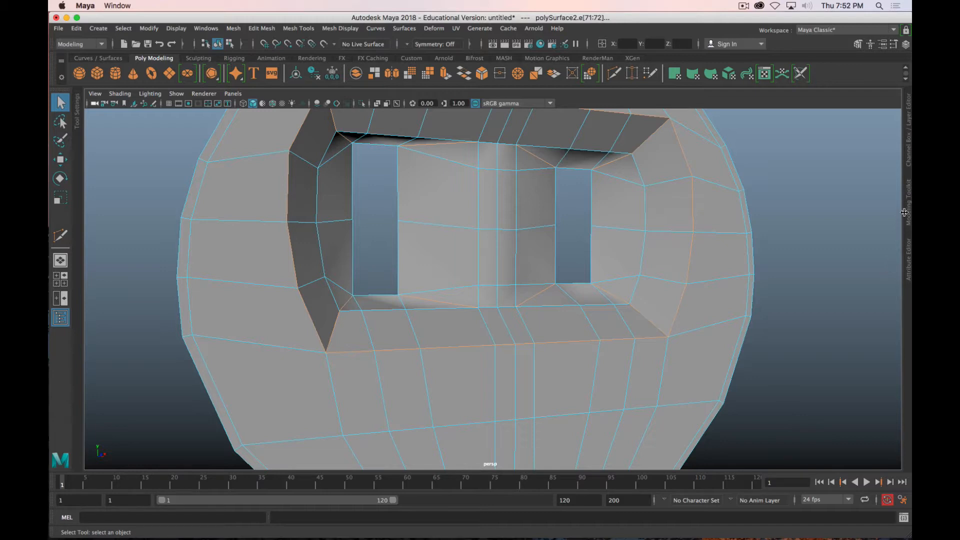
{"action": "left_click", "coordinate": [908, 207]}
{"action": "left_click", "coordinate": [860, 347]}
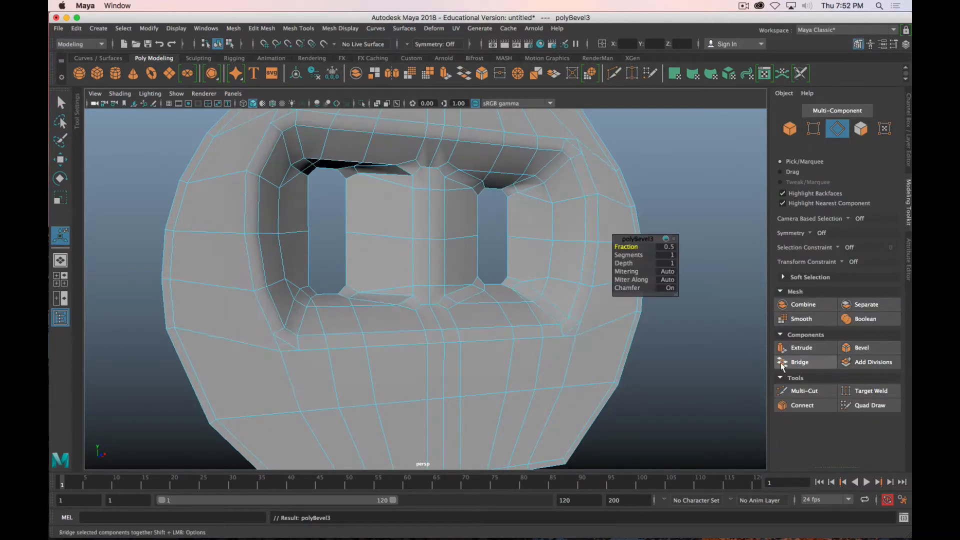
{"action": "mouse_move", "coordinate": [696, 358]}
{"action": "middle_mouse_down"}
{"action": "mouse_move", "coordinate": [701, 336]}
{"action": "mouse_move", "coordinate": [693, 340]}
{"action": "middle_mouse_up"}
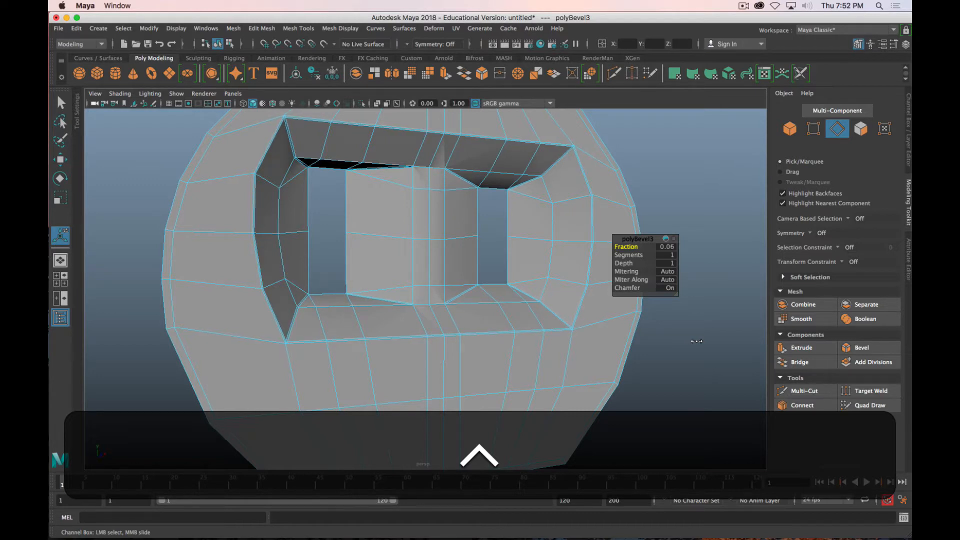
{"action": "middle_click_drag", "start_coordinate": [696, 340], "coordinate": [698, 341]}
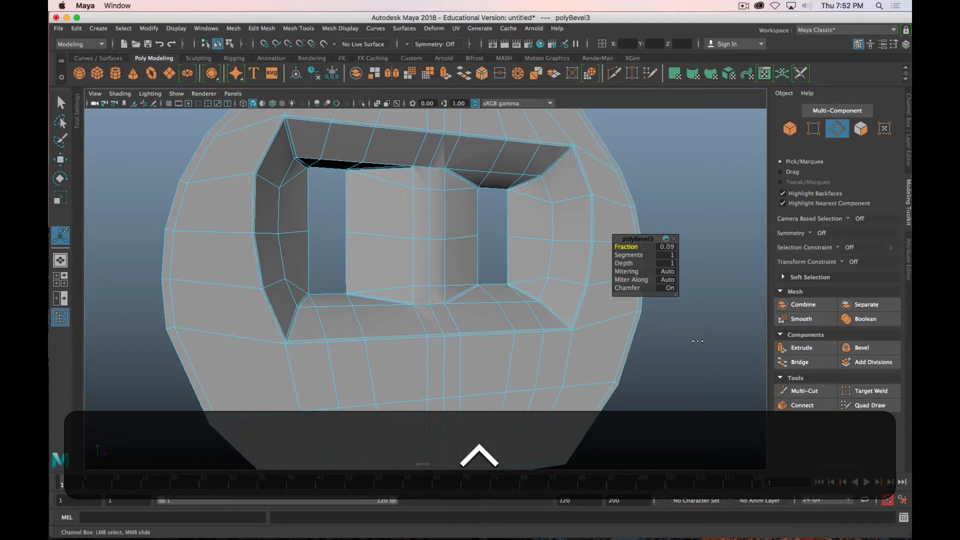
{"action": "left_click", "coordinate": [637, 255]}
{"action": "middle_click_drag", "start_coordinate": [637, 255], "coordinate": [642, 255]}
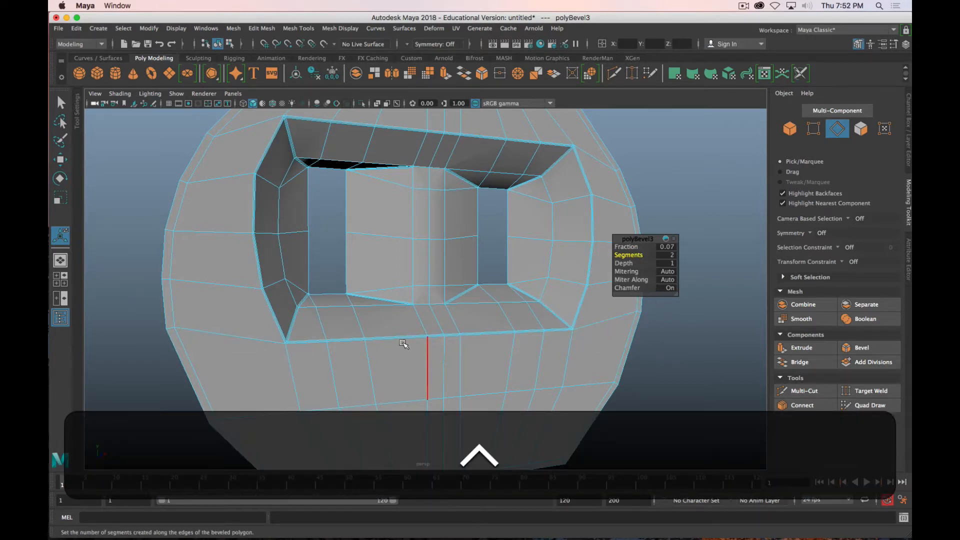
- Return to object mode and inspect the beveled outlet face in smooth preview, both deselected and selected, from several angles
{"action": "mouse_move", "coordinate": [403, 344]}
{"action": "left_mouse_down", "text": "alt"}
{"action": "mouse_move", "coordinate": [370, 346]}
{"action": "mouse_move", "coordinate": [415, 349]}
{"action": "mouse_move", "coordinate": [402, 349]}
{"action": "left_mouse_up", "text": "alt"}
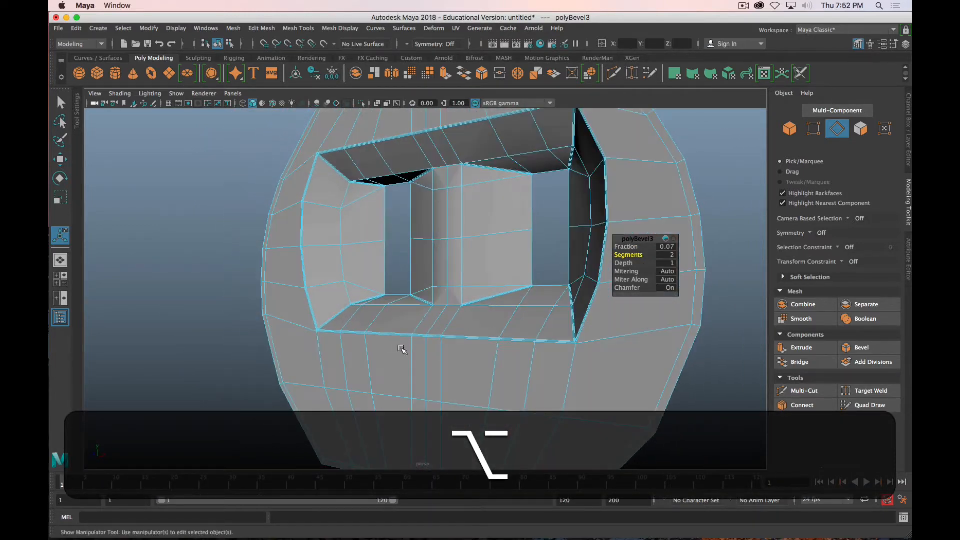
{"action": "right_click_drag", "start_coordinate": [462, 225], "coordinate": [510, 212]}
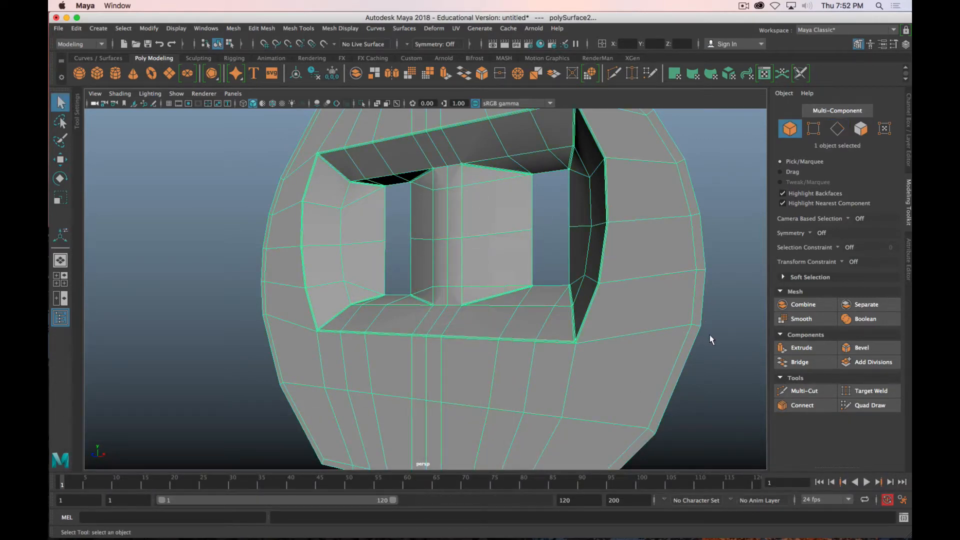
{"action": "key", "text": "3"}
{"action": "left_click", "coordinate": [692, 388]}
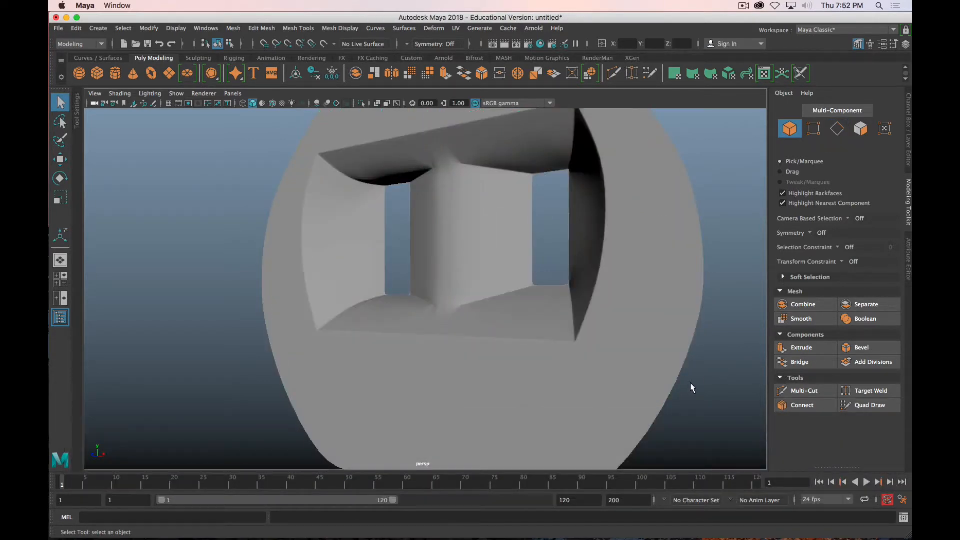
{"action": "left_click_drag", "start_coordinate": [692, 388], "coordinate": [484, 262], "text": "alt"}
{"action": "left_click", "coordinate": [485, 262]}
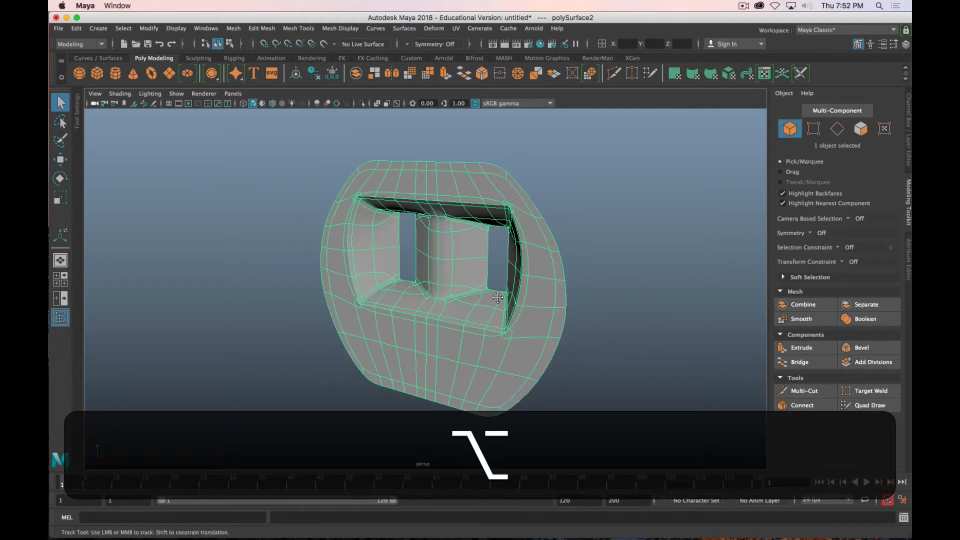
{"action": "scroll", "coordinate": [437, 332], "scroll_direction": "up", "scroll_amount": 5}
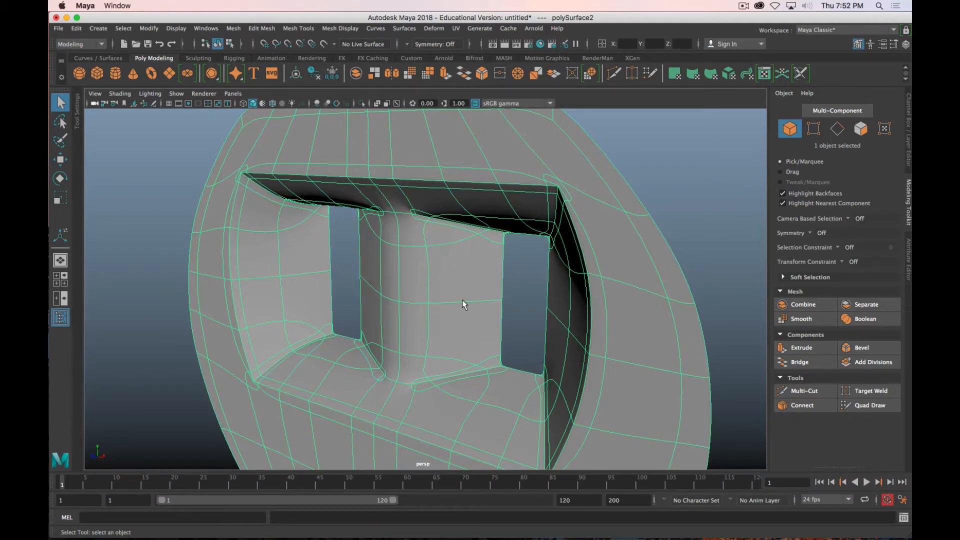
- Turn off the smooth preview and select the border edges of both slots
{"action": "right_click_drag", "start_coordinate": [474, 233], "coordinate": [475, 263]}
{"action": "right_click_drag", "start_coordinate": [499, 233], "coordinate": [500, 272]}
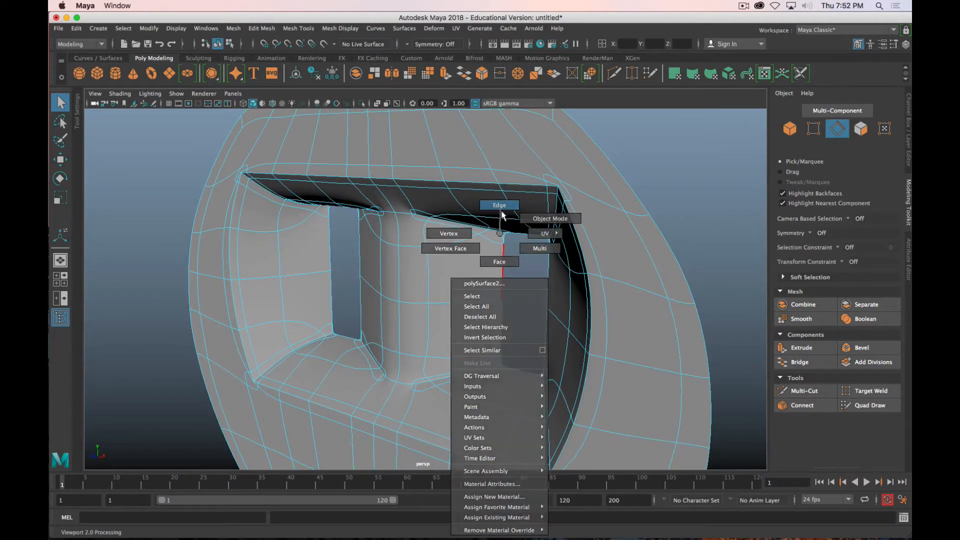
{"action": "key", "text": "2"}
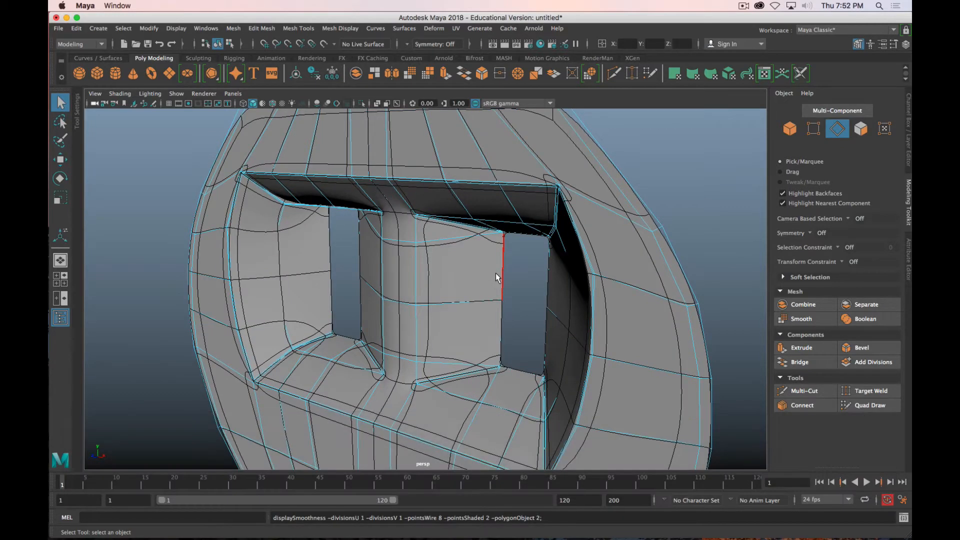
{"action": "key", "text": "3"}
{"action": "key", "text": "1"}
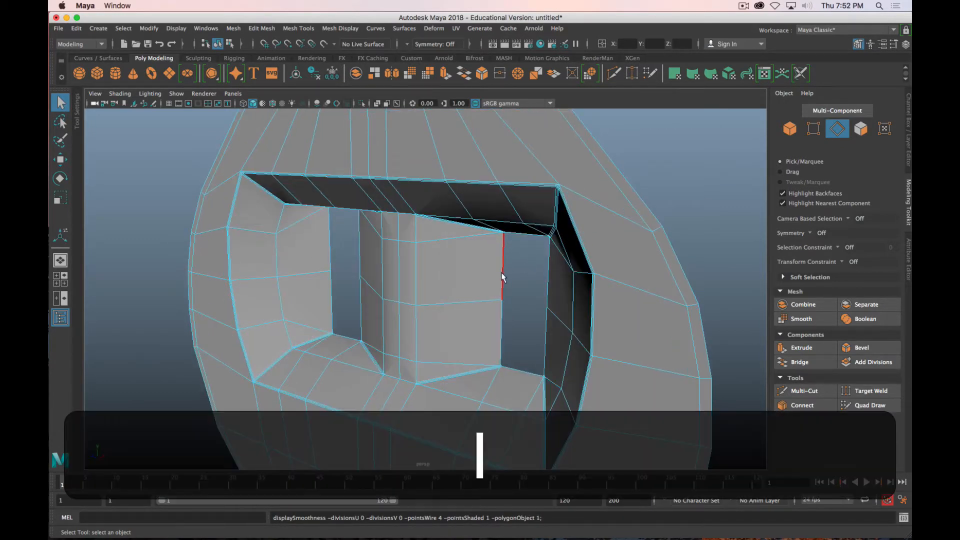
{"action": "double_click", "coordinate": [503, 275]}
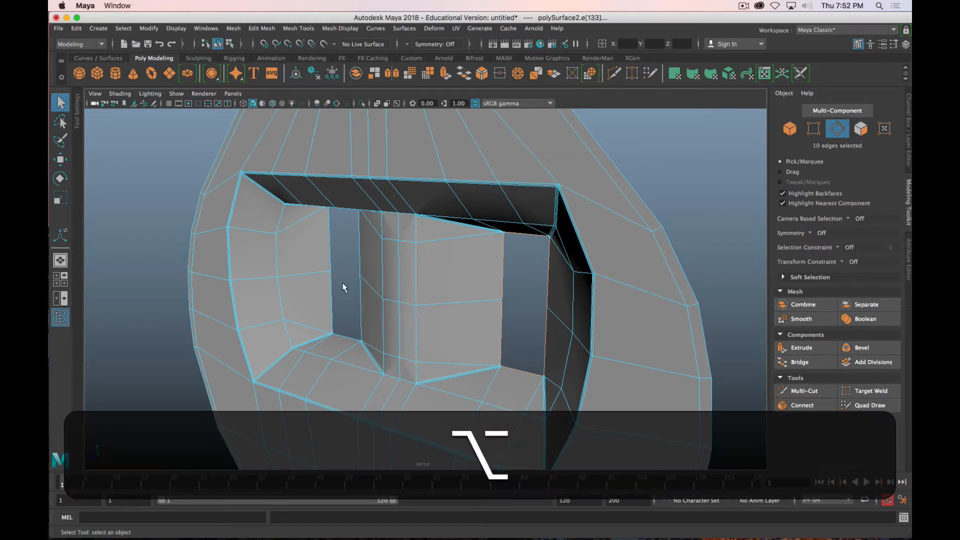
- Extrude the border edges of both slots a very small distance backward in depth with the Move tool
{"action": "key", "text": "shift+w"}
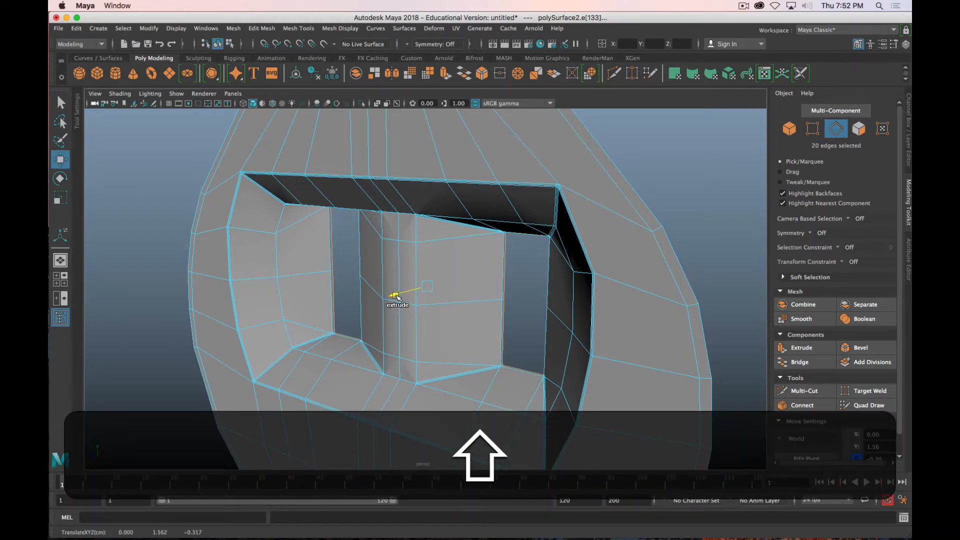
{"action": "left_click", "coordinate": [399, 296], "text": "shift"}
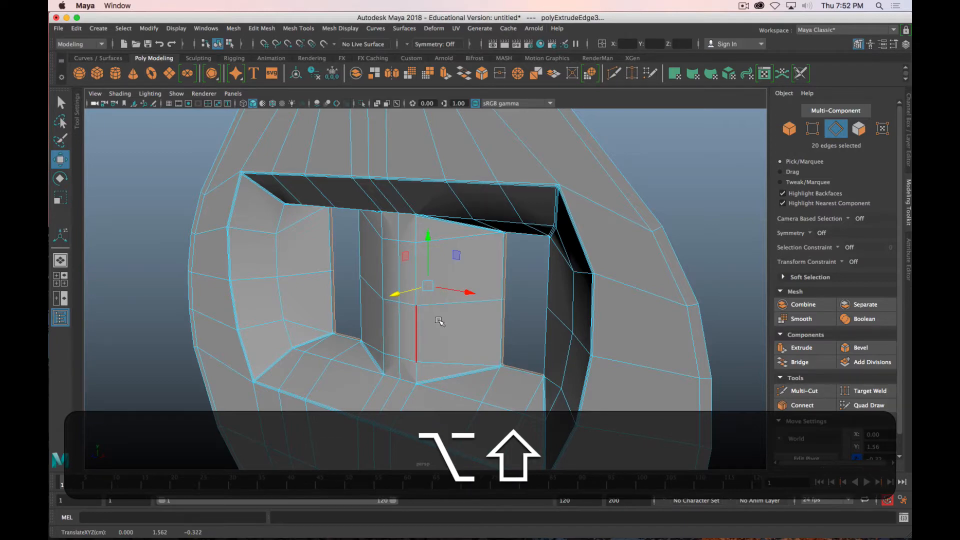
{"action": "left_click_drag", "start_coordinate": [440, 322], "coordinate": [429, 300], "text": "alt+shift"}
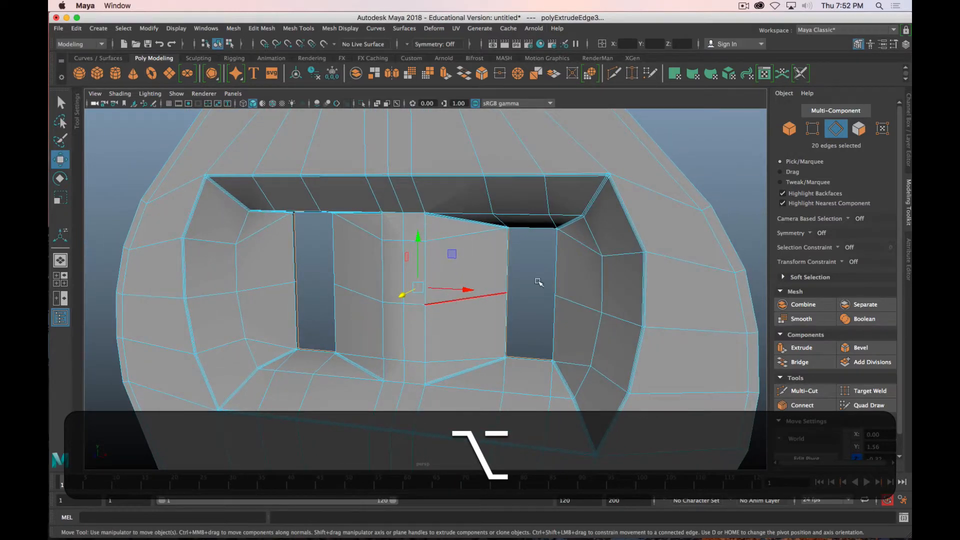
- Extrude both slots' border edges again, undo the trial offset, and set the extrusion's thickness to -0.01
{"action": "left_click", "coordinate": [800, 348]}
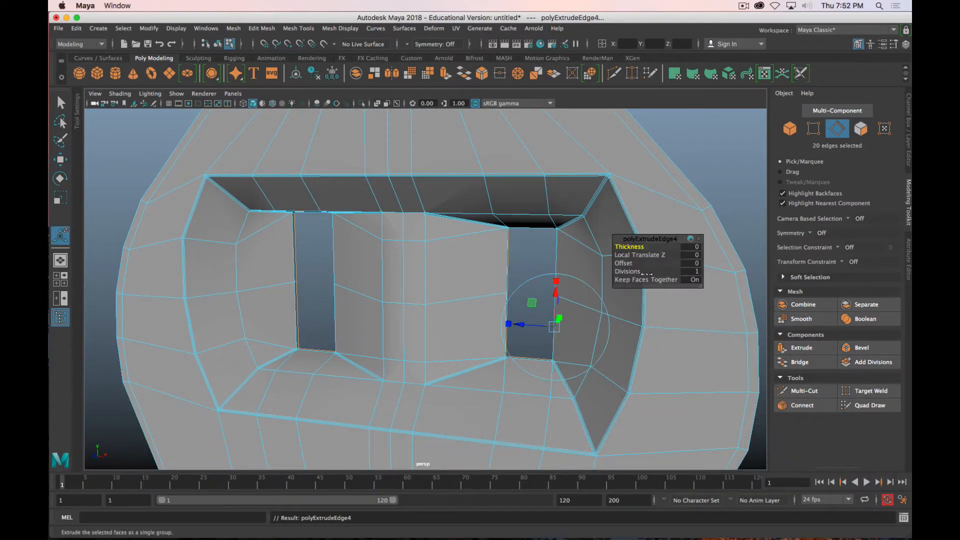
{"action": "left_click", "coordinate": [631, 271]}
{"action": "left_click_drag", "start_coordinate": [625, 263], "coordinate": [633, 264]}
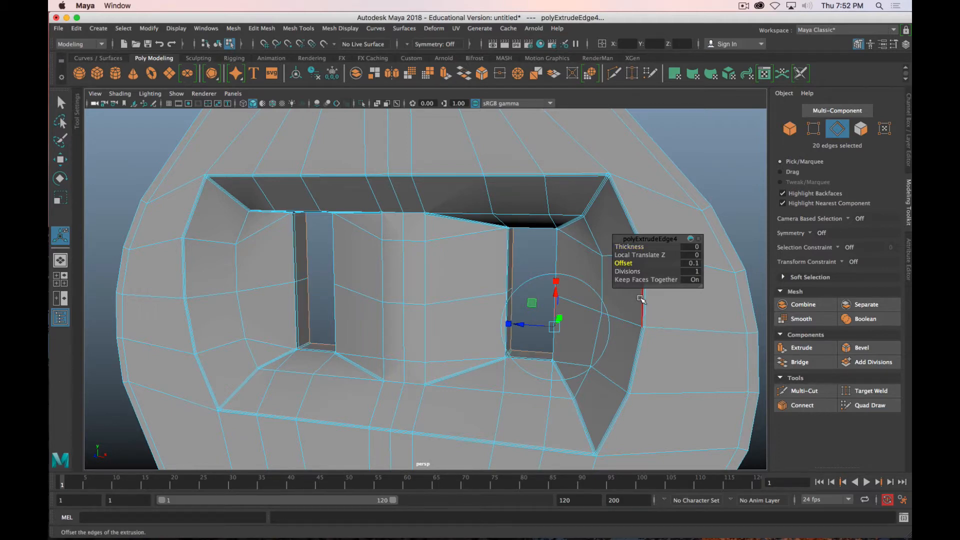
{"action": "left_click_drag", "start_coordinate": [643, 299], "coordinate": [479, 349]}
{"action": "mouse_move", "coordinate": [475, 348]}
{"action": "middle_mouse_down"}
{"action": "mouse_move", "coordinate": [486, 347]}
{"action": "mouse_move", "coordinate": [476, 347]}
{"action": "middle_mouse_up"}
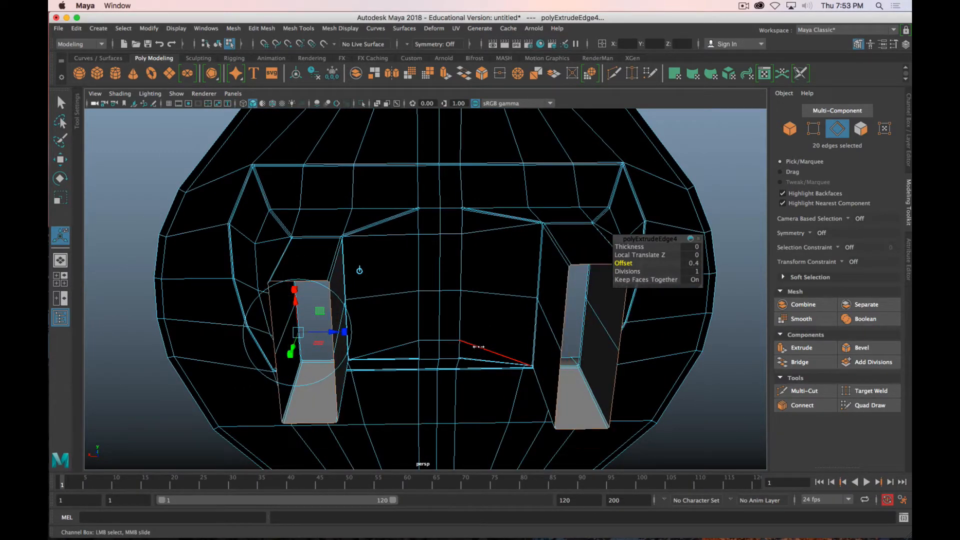
{"action": "key", "text": "z"}
{"action": "left_click", "coordinate": [628, 247]}
{"action": "middle_click_drag", "start_coordinate": [515, 283], "coordinate": [516, 286]}
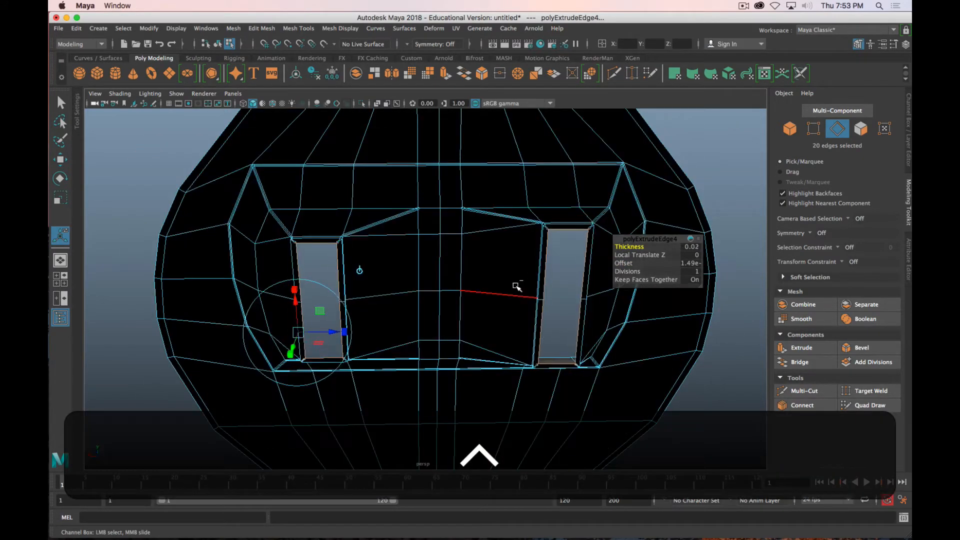
{"action": "left_click_drag", "start_coordinate": [515, 287], "coordinate": [358, 339], "text": "alt"}
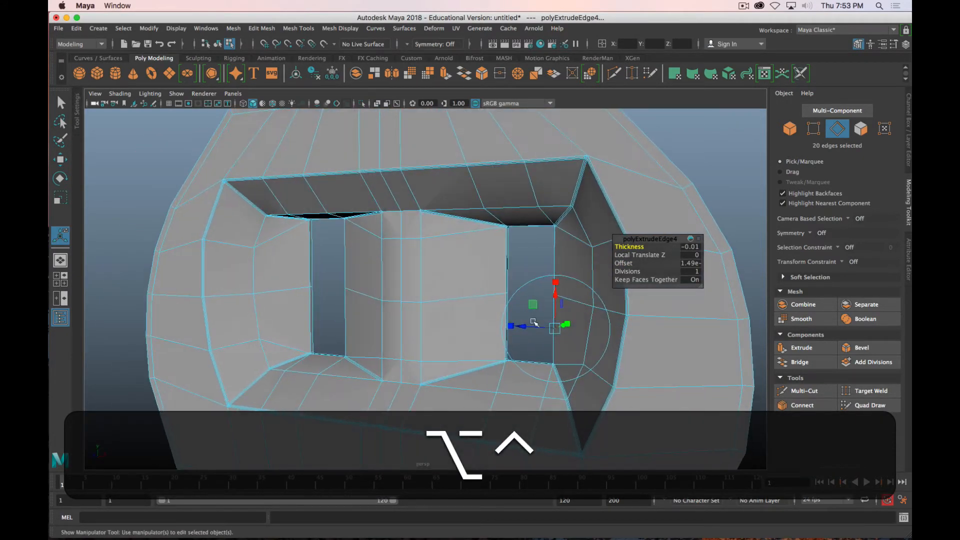
- Inspect the extruded slots and recess in smooth preview from several angles in object mode
{"action": "key", "text": "3"}
{"action": "right_click_drag", "start_coordinate": [420, 228], "coordinate": [471, 218]}
{"action": "left_click", "coordinate": [189, 185]}
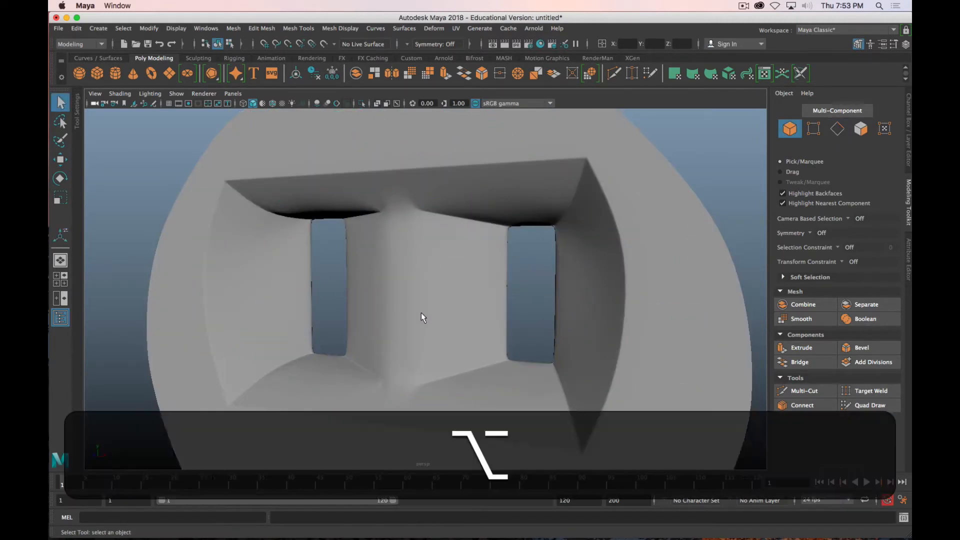
{"action": "left_click_drag", "start_coordinate": [421, 313], "coordinate": [373, 239], "text": "alt"}
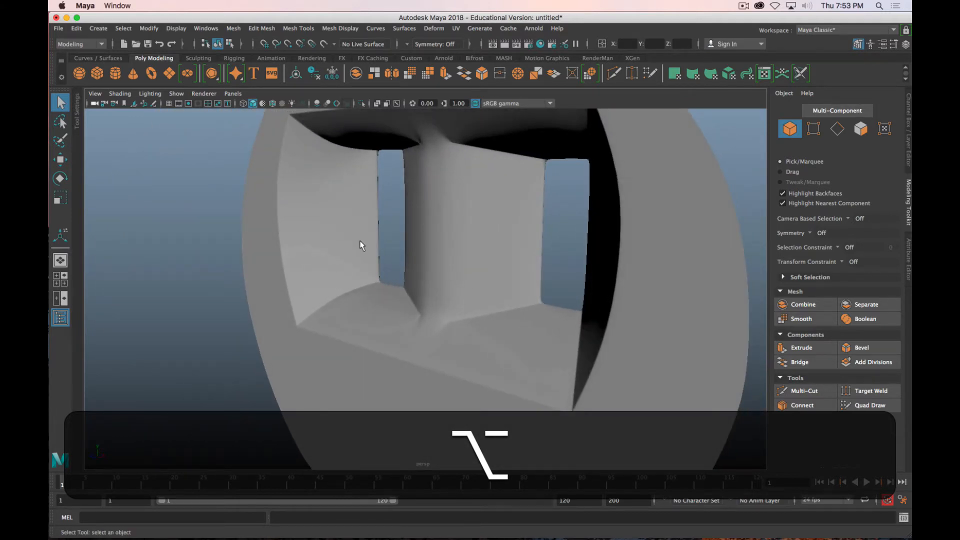
{"action": "right_click_drag", "start_coordinate": [359, 241], "coordinate": [472, 283], "text": "alt"}
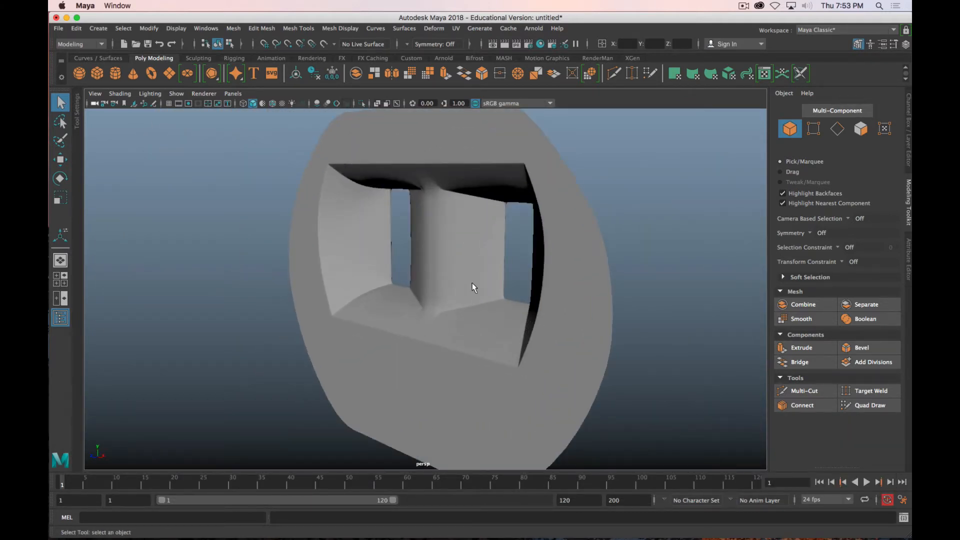
{"action": "left_click", "coordinate": [472, 283]}
{"action": "left_click_drag", "start_coordinate": [608, 252], "coordinate": [634, 243], "text": "alt"}
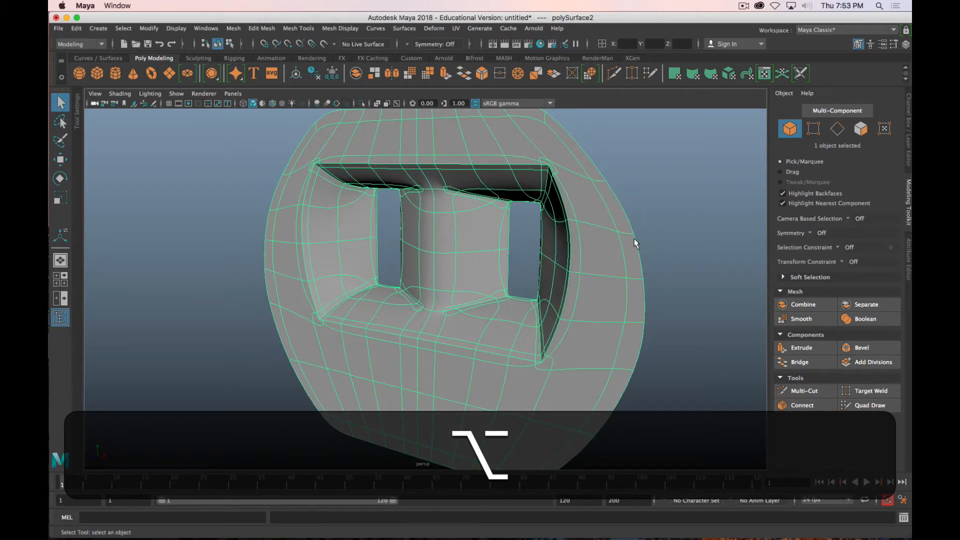
- Select the complete outer border edge loop of the outlet face and turn off the smooth preview
{"action": "right_click_drag", "start_coordinate": [634, 237], "coordinate": [623, 214]}
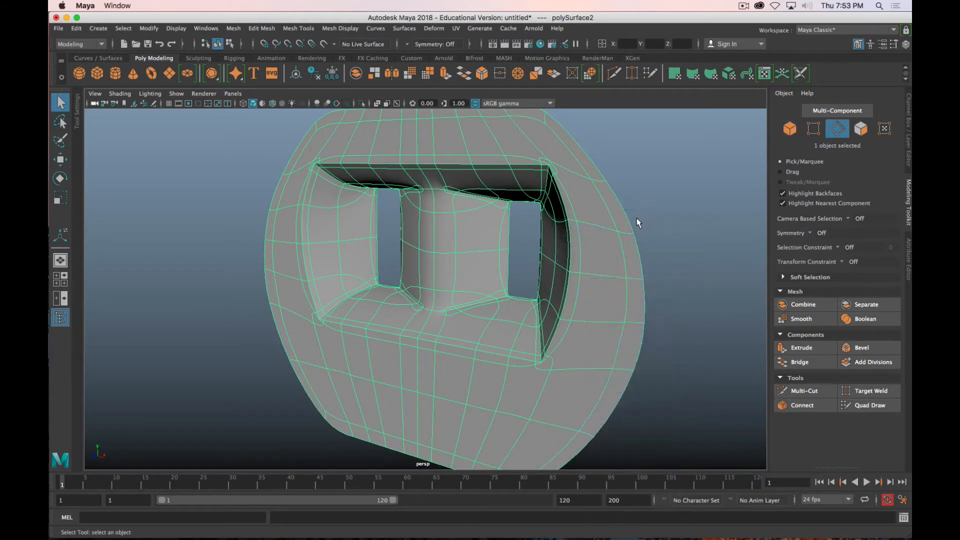
{"action": "double_click", "coordinate": [627, 216]}
{"action": "key", "text": "alt+1"}
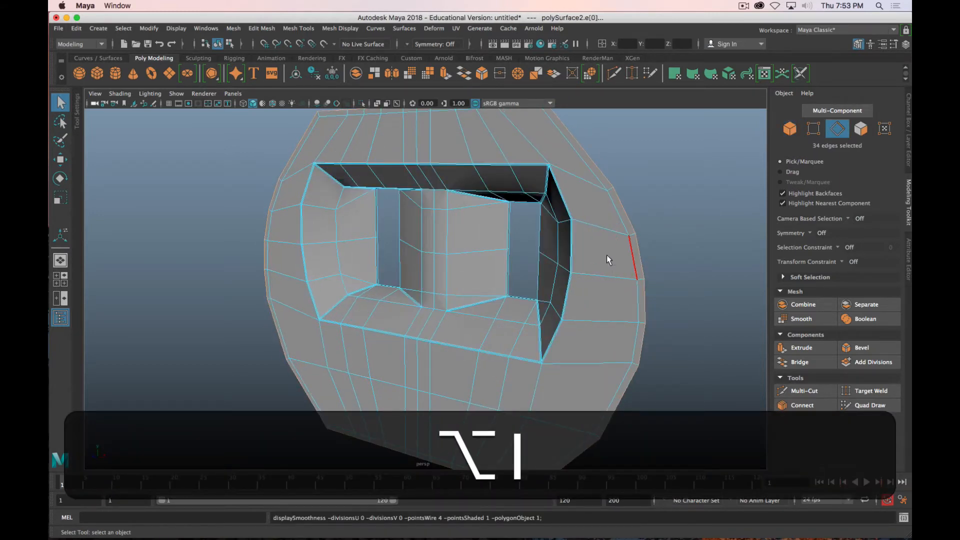
- Extrude the outlet face's outer border edges a very small distance backward in depth with the Move tool
{"action": "left_click_drag", "start_coordinate": [608, 259], "coordinate": [527, 328], "text": "alt"}
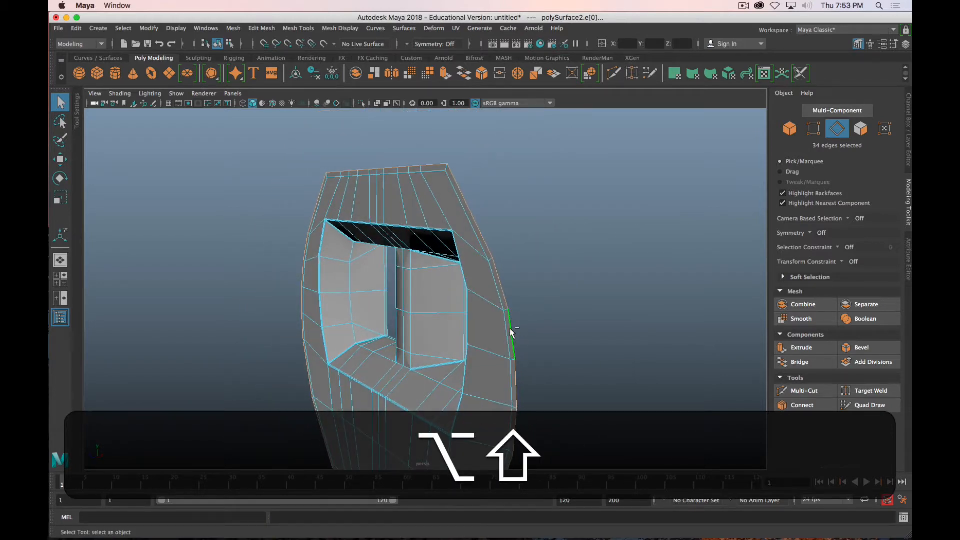
{"action": "key", "text": "shift+q"}
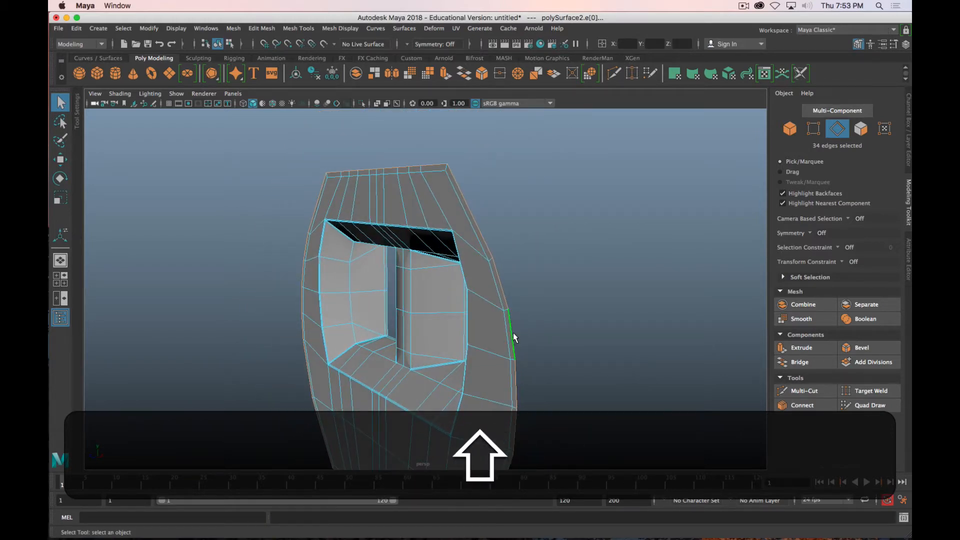
{"action": "key", "text": "shift+w"}
{"action": "left_click_drag", "start_coordinate": [336, 353], "coordinate": [340, 354], "text": "shift"}
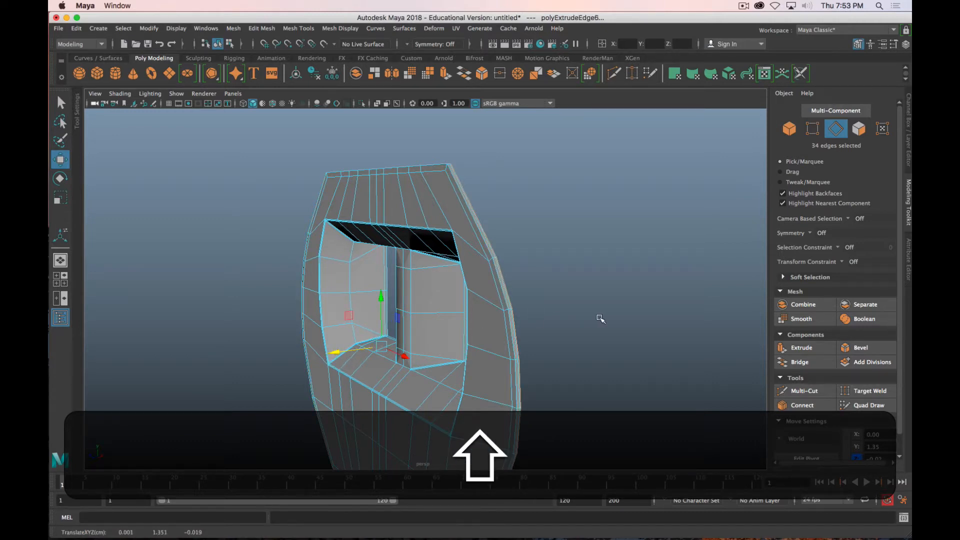
- Scale the extruded outer border to about 0.988 in X and Z, and turn on the smooth preview
{"action": "key", "text": "r"}
{"action": "left_click_drag", "start_coordinate": [658, 298], "coordinate": [583, 314], "text": "alt"}
{"action": "key", "text": "alt+r"}
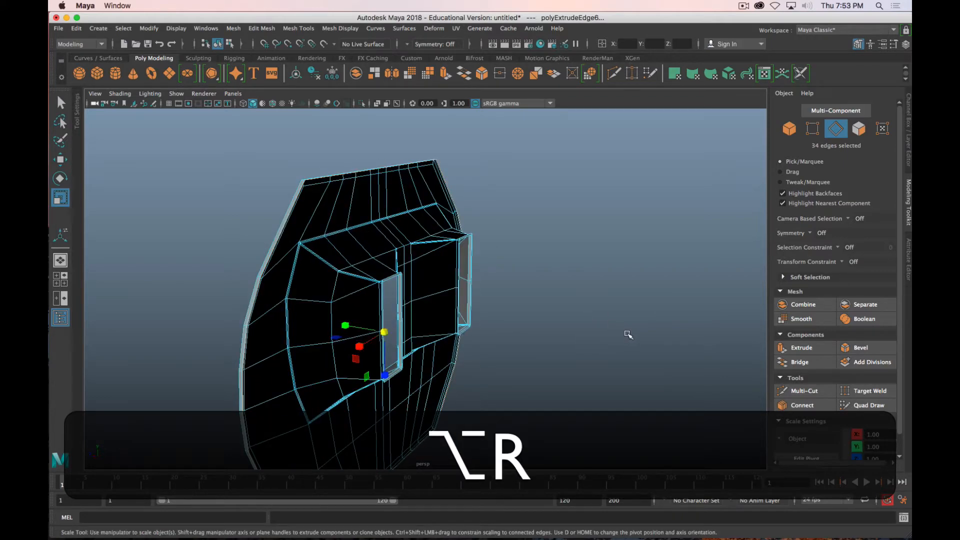
{"action": "key", "text": "r"}
{"action": "middle_click_drag", "start_coordinate": [640, 333], "coordinate": [638, 331]}
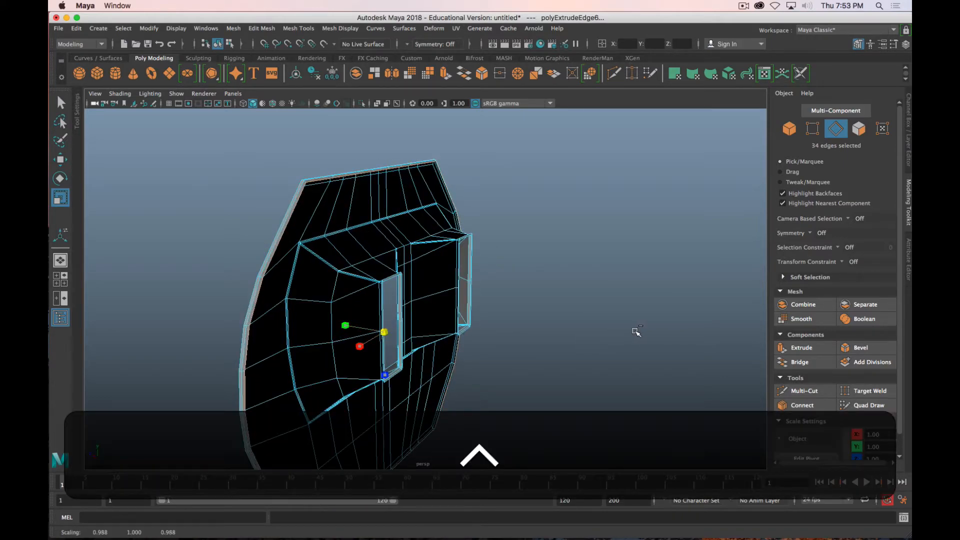
{"action": "left_click_drag", "start_coordinate": [634, 332], "coordinate": [702, 301], "text": "alt"}
{"action": "key", "text": "alt+3"}
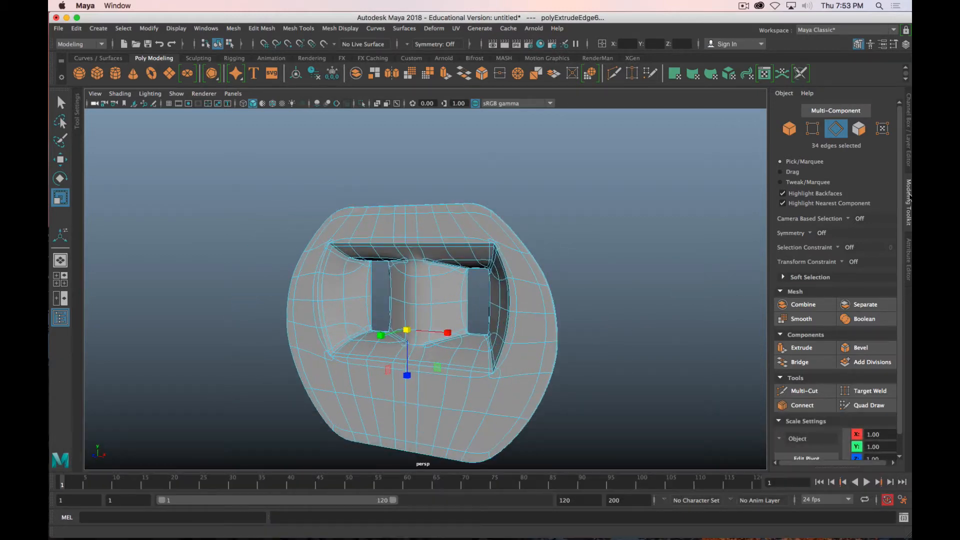
- Make the Layer_Cover layer visible and show its cover plate in smooth preview around the outlet face
{"action": "left_click", "coordinate": [909, 131]}
{"action": "left_click", "coordinate": [781, 423]}
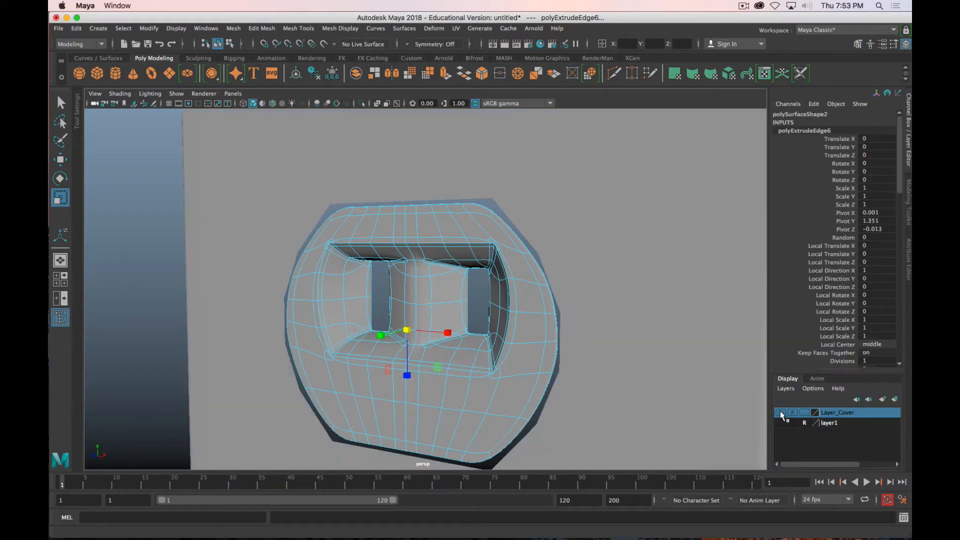
{"action": "left_click_drag", "start_coordinate": [508, 330], "coordinate": [591, 261], "text": "alt"}
{"action": "right_click_drag", "start_coordinate": [591, 262], "coordinate": [623, 317], "text": "alt"}
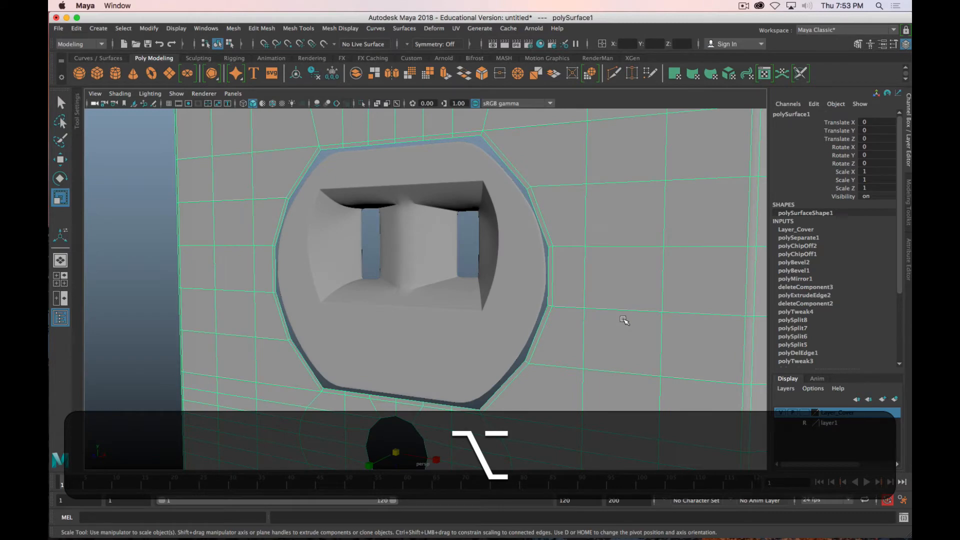
{"action": "key", "text": "3"}
{"action": "scroll", "coordinate": [501, 295], "scroll_direction": "down", "scroll_amount": 6}
{"action": "left_click", "coordinate": [238, 265]}
{"action": "left_click_drag", "start_coordinate": [185, 311], "coordinate": [254, 310], "text": "alt"}
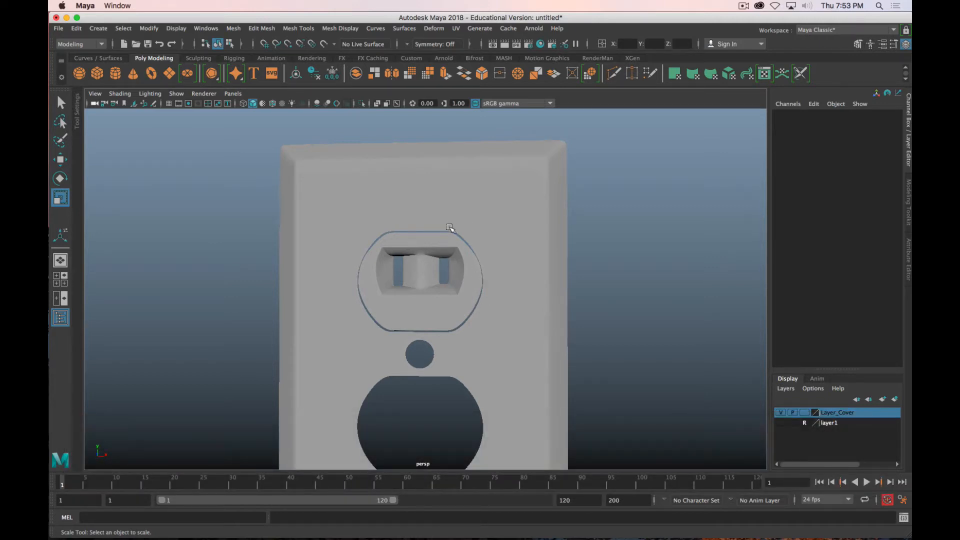
- Turn off the smooth preview on both the outlet face and cover plate, and switch the face to vertex editing
{"action": "left_click", "coordinate": [471, 261]}
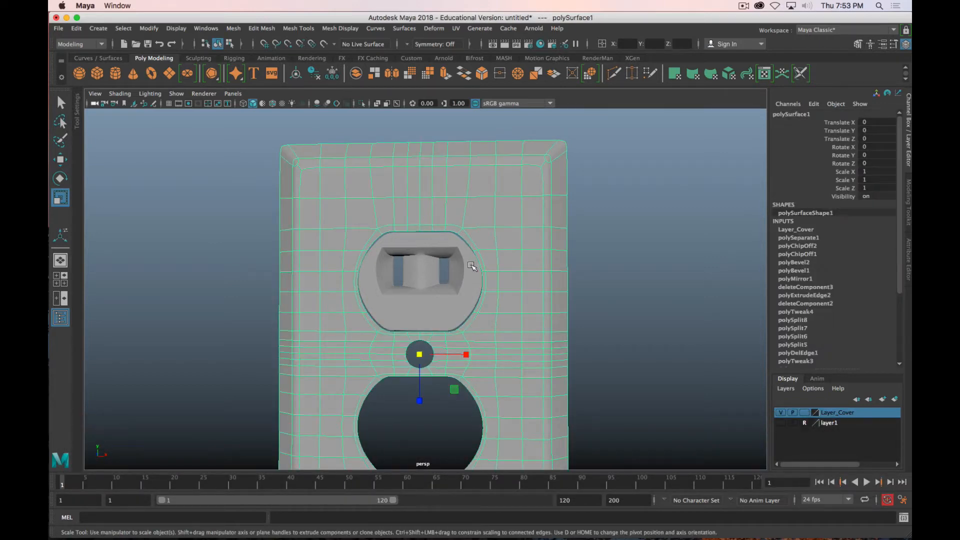
{"action": "left_click", "coordinate": [470, 271]}
{"action": "left_click_drag", "start_coordinate": [470, 272], "coordinate": [468, 278], "text": "alt"}
{"action": "right_click_drag", "start_coordinate": [469, 278], "coordinate": [496, 267], "text": "alt"}
{"action": "right_click", "coordinate": [511, 232]}
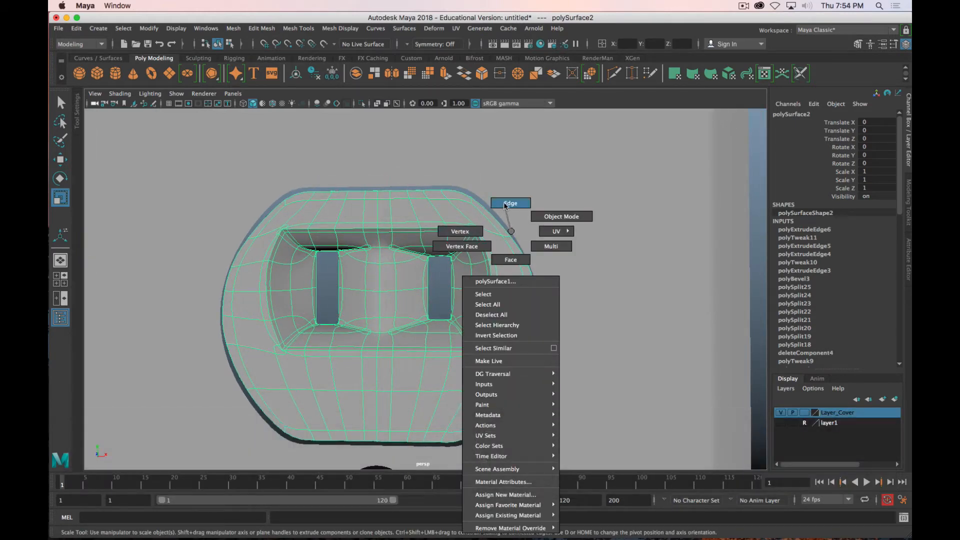
{"action": "left_click", "coordinate": [460, 231]}
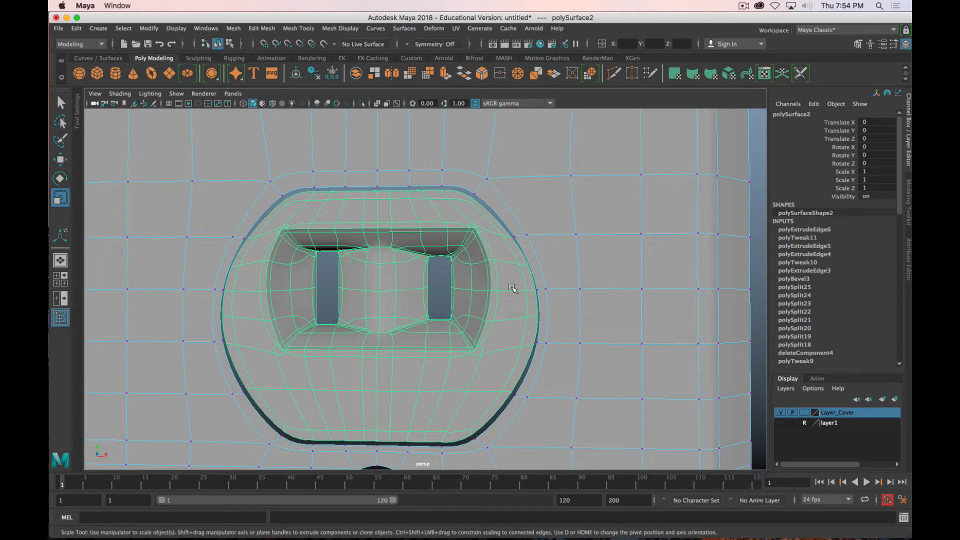
{"action": "key", "text": "1"}
{"action": "right_click_drag", "start_coordinate": [513, 235], "coordinate": [658, 189]}
{"action": "left_click", "coordinate": [574, 228]}
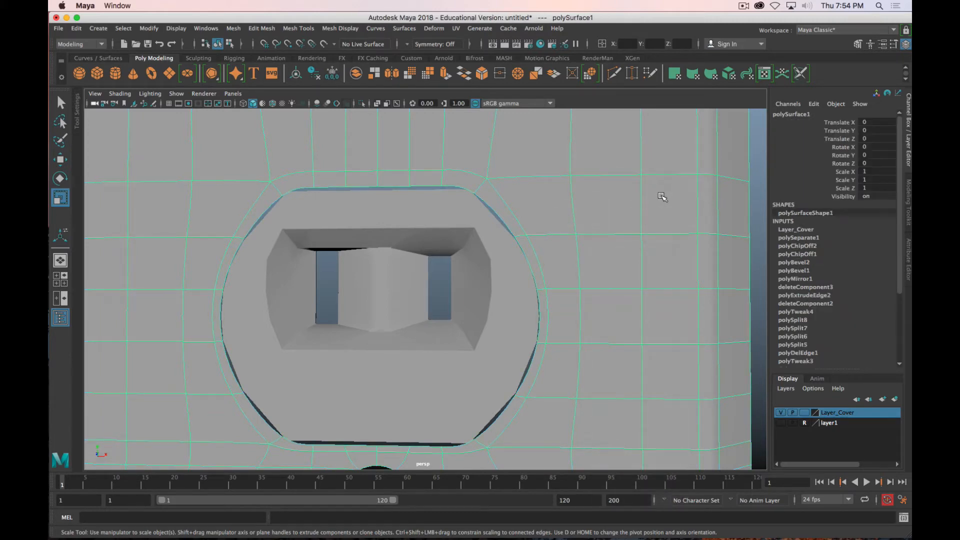
{"action": "key", "text": "1"}
{"action": "left_click", "coordinate": [486, 278]}
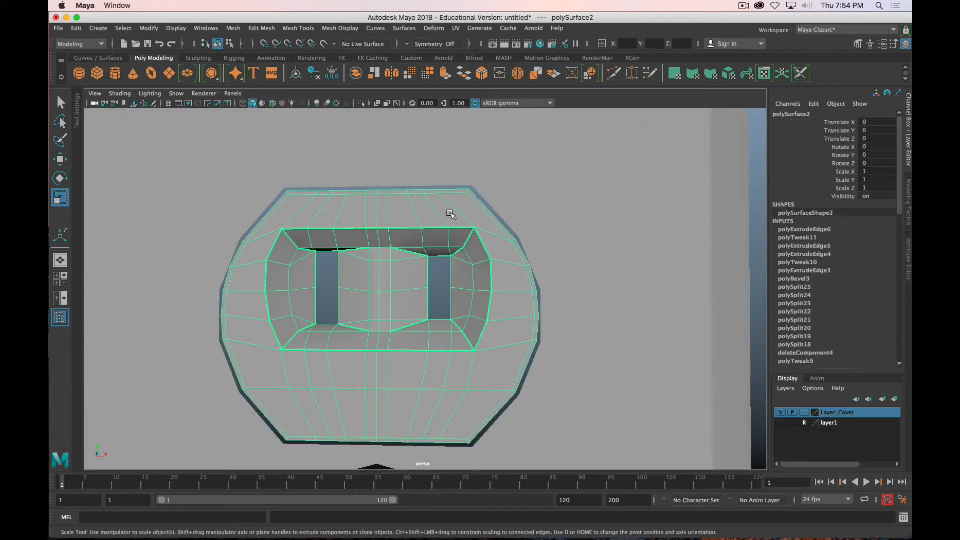
{"action": "right_click_drag", "start_coordinate": [450, 214], "coordinate": [412, 213]}
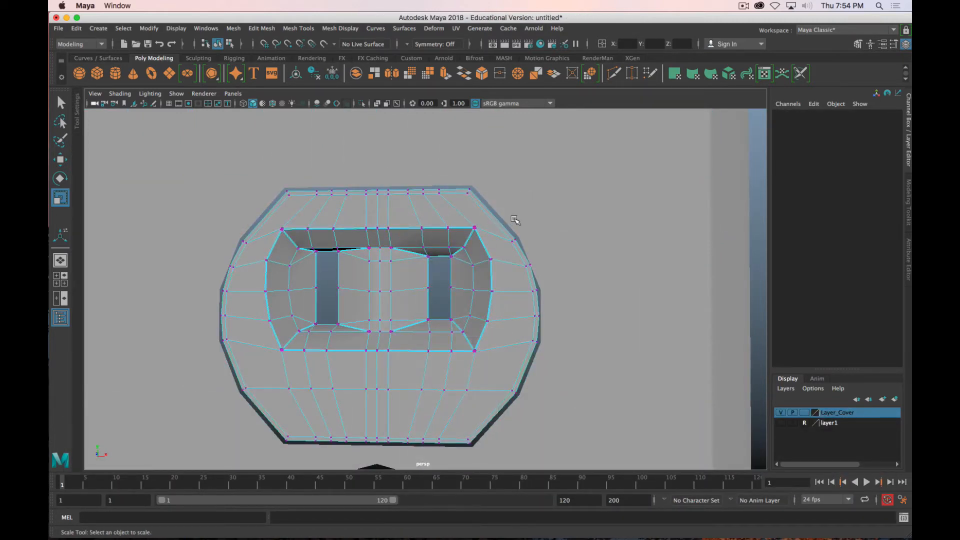
- Move the border vertices at the lower ends of the face's two upper diagonals slightly upward together
{"action": "left_click_drag", "start_coordinate": [506, 240], "coordinate": [506, 241]}
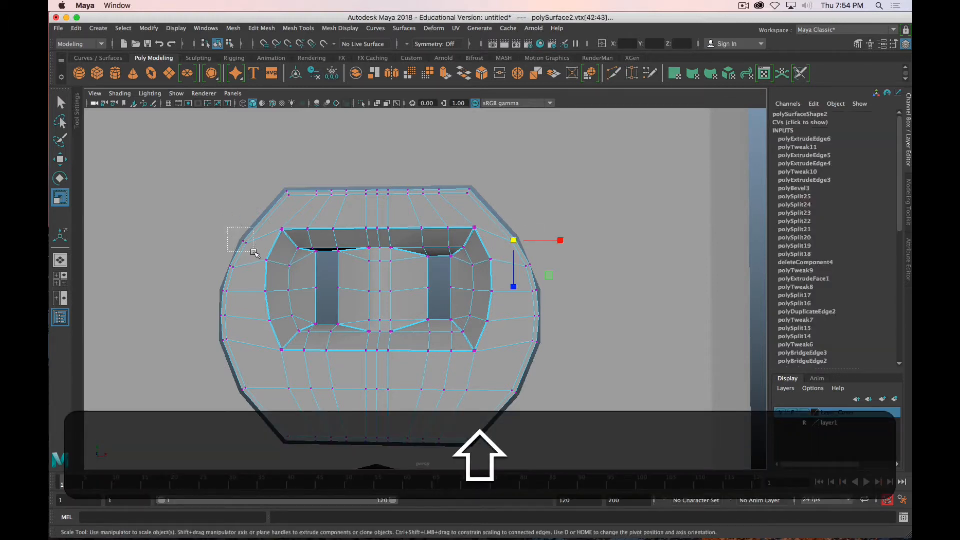
{"action": "left_click_drag", "start_coordinate": [254, 253], "coordinate": [256, 251], "text": "shift"}
{"action": "key", "text": "q"}
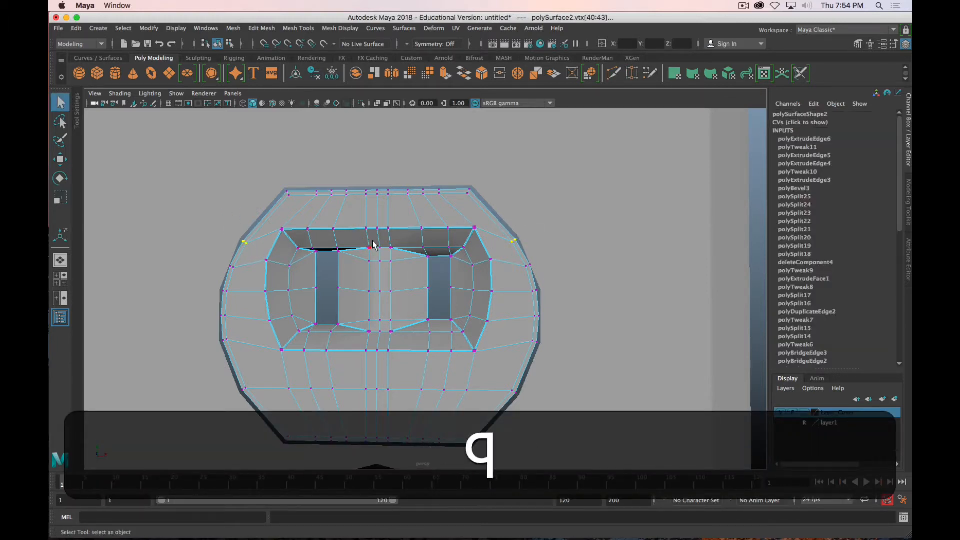
{"action": "key", "text": "w"}
{"action": "left_click_drag", "start_coordinate": [378, 192], "coordinate": [379, 189]}
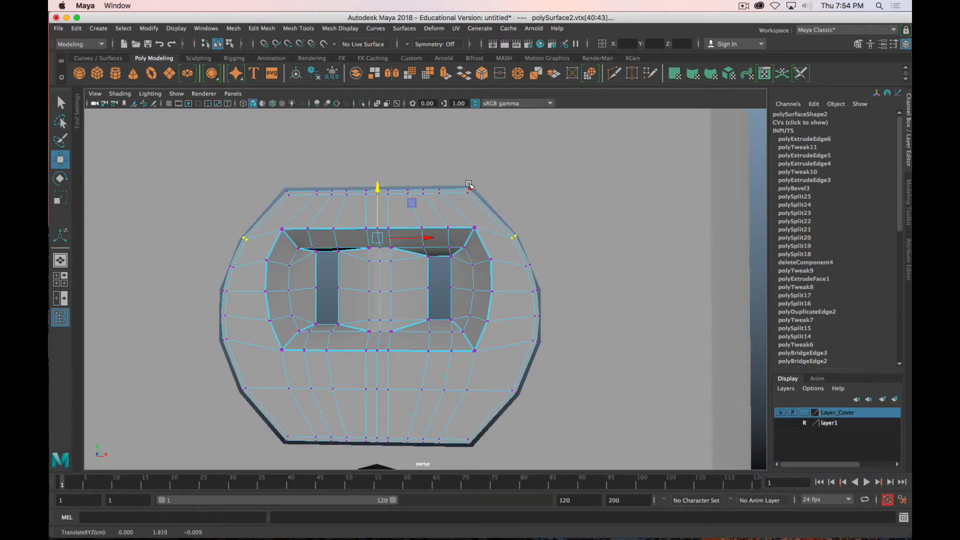
- Move all vertices along the outlet face's top border slightly upward toward the cover opening
{"action": "left_click_drag", "start_coordinate": [505, 160], "coordinate": [257, 201]}
{"action": "left_click_drag", "start_coordinate": [376, 143], "coordinate": [376, 140]}
{"action": "middle_click_drag", "start_coordinate": [414, 433], "coordinate": [414, 344], "text": "alt"}
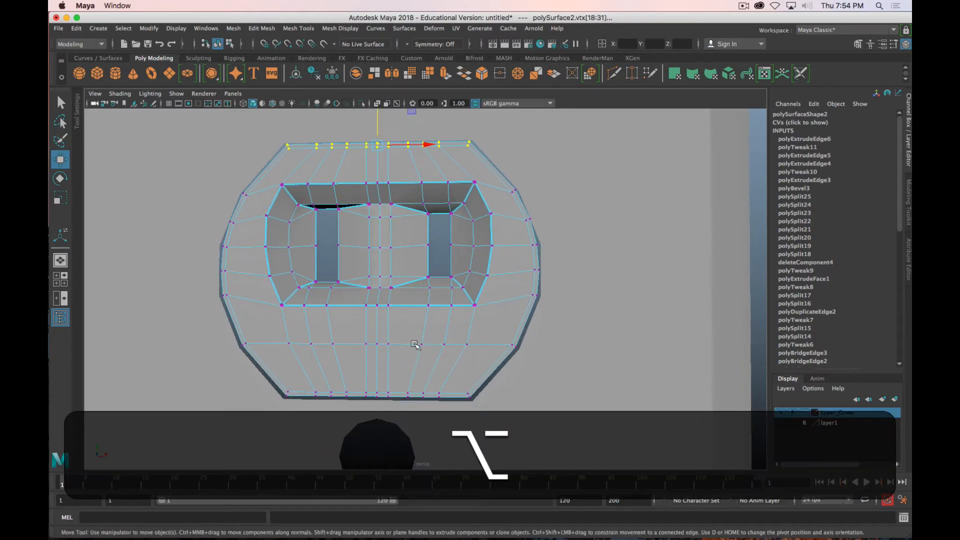
- Return to object mode and check the outlet face's fit in the cover opening with both meshes in smooth preview
{"action": "right_click_drag", "start_coordinate": [469, 241], "coordinate": [520, 219]}
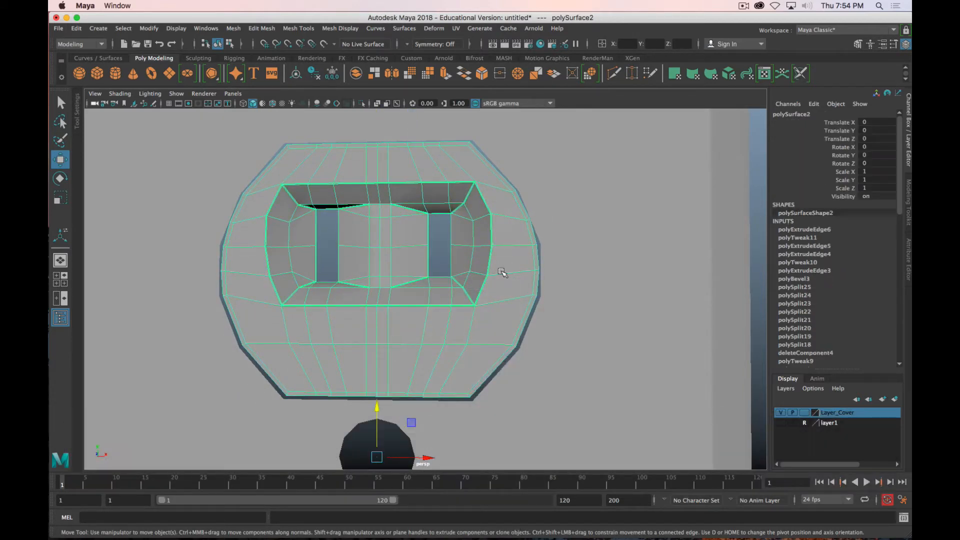
{"action": "key", "text": "3"}
{"action": "left_click", "coordinate": [682, 275]}
{"action": "key", "text": "3"}
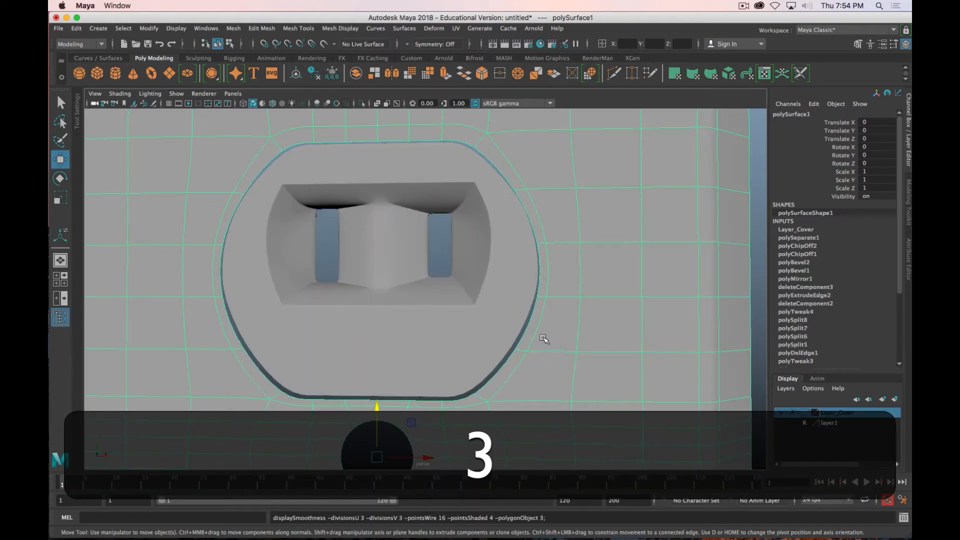
{"action": "scroll", "coordinate": [540, 332], "scroll_direction": "down", "scroll_amount": 8}
{"action": "left_click", "coordinate": [645, 287]}
{"action": "mouse_move", "coordinate": [535, 328]}
{"action": "left_mouse_down", "text": "alt"}
{"action": "mouse_move", "coordinate": [529, 347]}
{"action": "mouse_move", "coordinate": [534, 324]}
{"action": "left_mouse_up", "text": "alt"}
{"action": "left_click", "coordinate": [471, 250]}
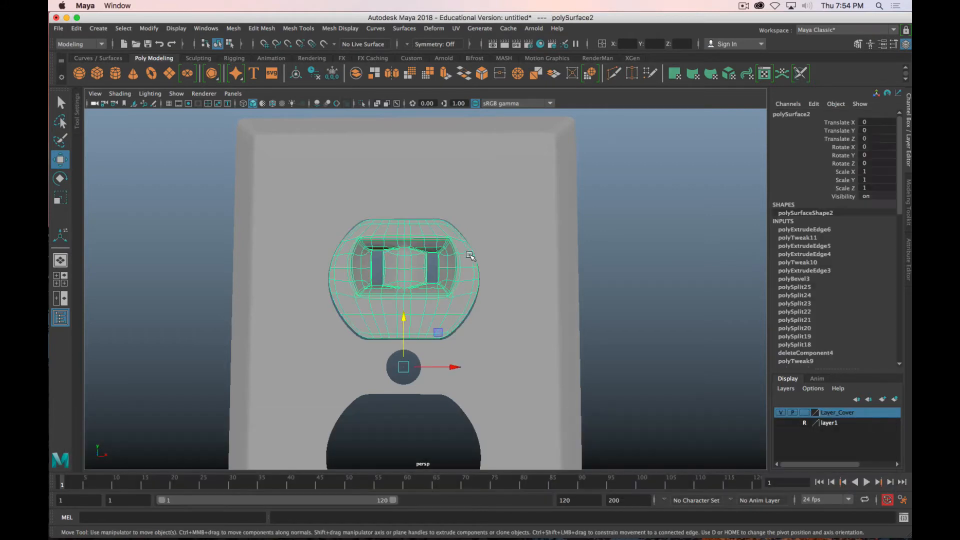
- Select the outlet face and switch it to vertex editing for adjusting its side borders
{"action": "scroll", "coordinate": [468, 261], "scroll_direction": "down", "scroll_amount": 1}
{"action": "scroll", "coordinate": [475, 259], "scroll_direction": "up", "scroll_amount": 5}
{"action": "right_click_drag", "start_coordinate": [463, 234], "coordinate": [446, 237]}
{"action": "left_click", "coordinate": [518, 233]}
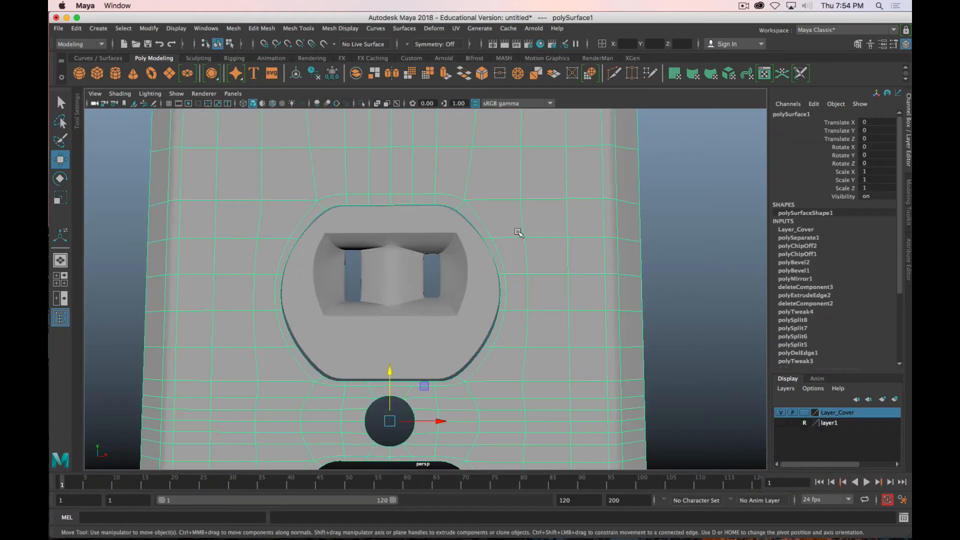
{"action": "left_click", "coordinate": [481, 264]}
{"action": "scroll", "coordinate": [517, 271], "scroll_direction": "up", "scroll_amount": 6}
{"action": "left_click_drag", "start_coordinate": [521, 274], "coordinate": [542, 278], "text": "alt"}
{"action": "right_click_drag", "start_coordinate": [538, 233], "coordinate": [510, 234]}
- Try scaling one pair of upper side border vertices on each side slightly inward horizontally, and undo the scale
{"action": "left_click_drag", "start_coordinate": [597, 226], "coordinate": [537, 254]}
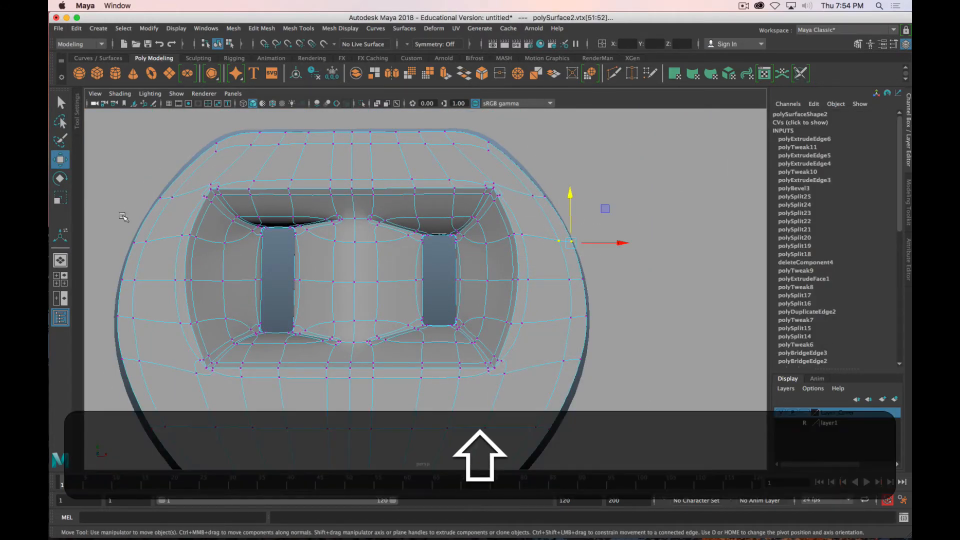
{"action": "left_click_drag", "start_coordinate": [149, 255], "coordinate": [156, 257], "text": "shift"}
{"action": "key", "text": "1"}
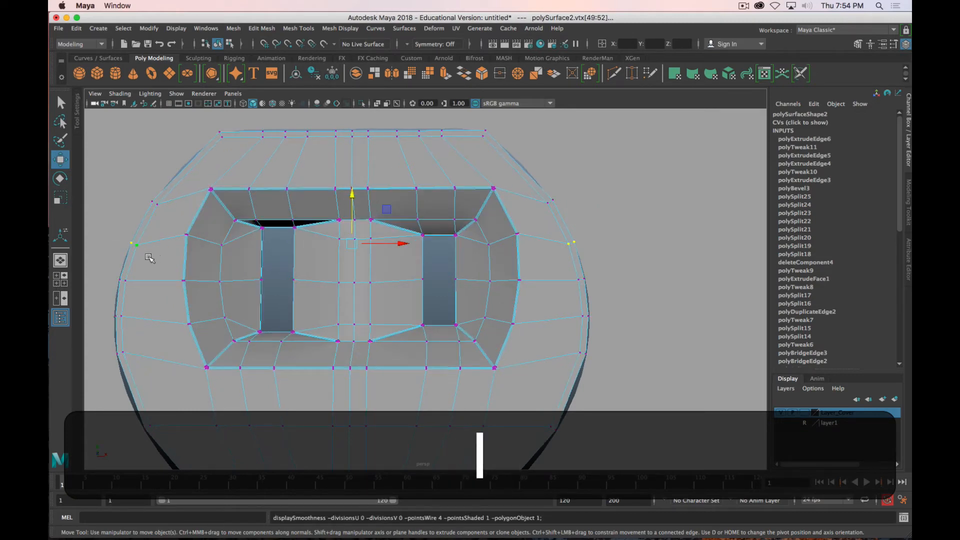
{"action": "key", "text": "w"}
{"action": "key", "text": "e"}
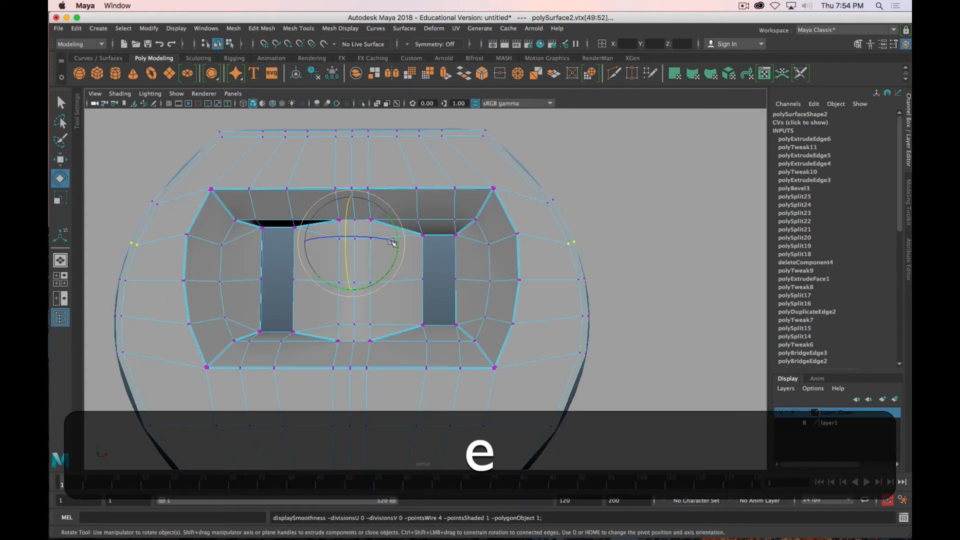
{"action": "key", "text": "w"}
{"action": "key", "text": "r"}
{"action": "left_click_drag", "start_coordinate": [397, 244], "coordinate": [398, 245]}
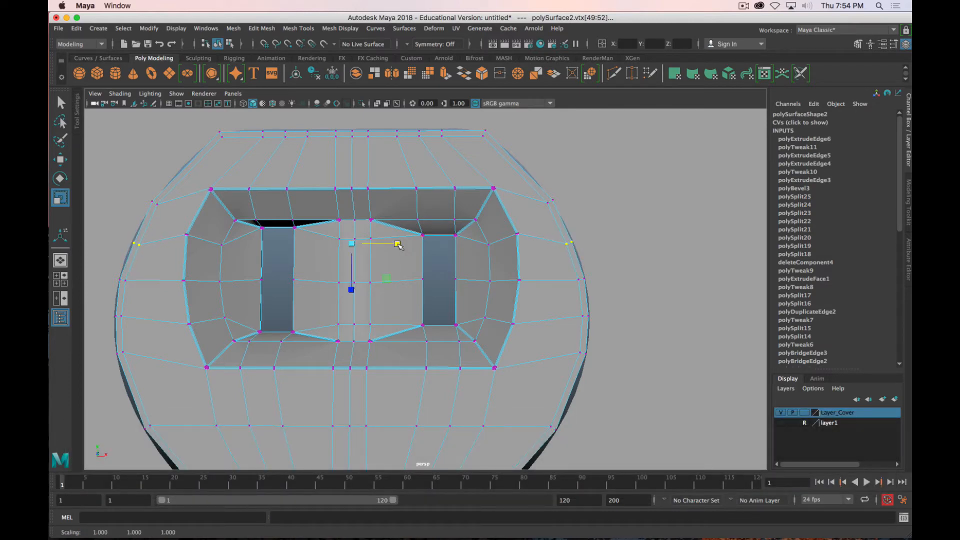
{"action": "key", "text": "z"}
- Move the border vertices along the outlet face's right side slightly inward along X, away from the cover
{"action": "left_click_drag", "start_coordinate": [642, 166], "coordinate": [540, 397]}
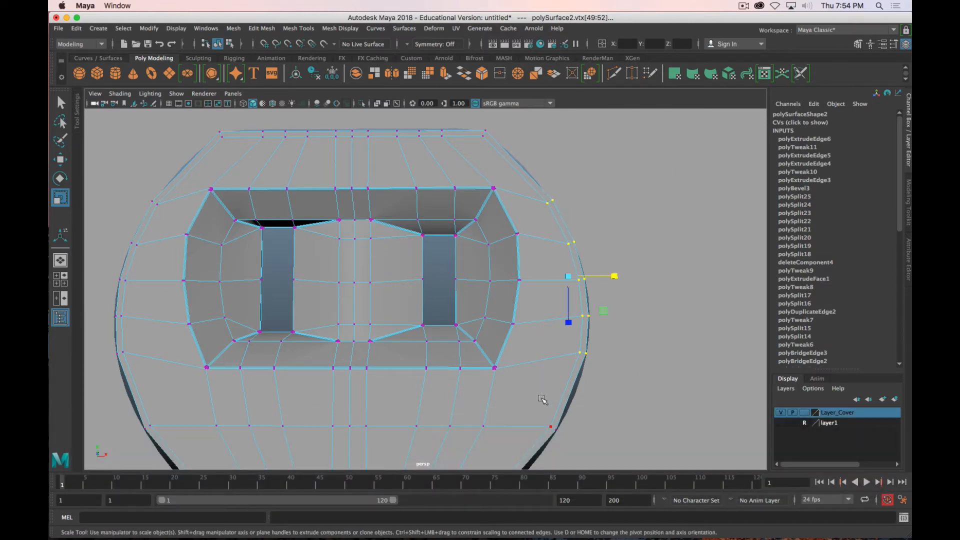
{"action": "middle_click_drag", "start_coordinate": [545, 382], "coordinate": [568, 361], "text": "alt"}
{"action": "key", "text": "alt+q"}
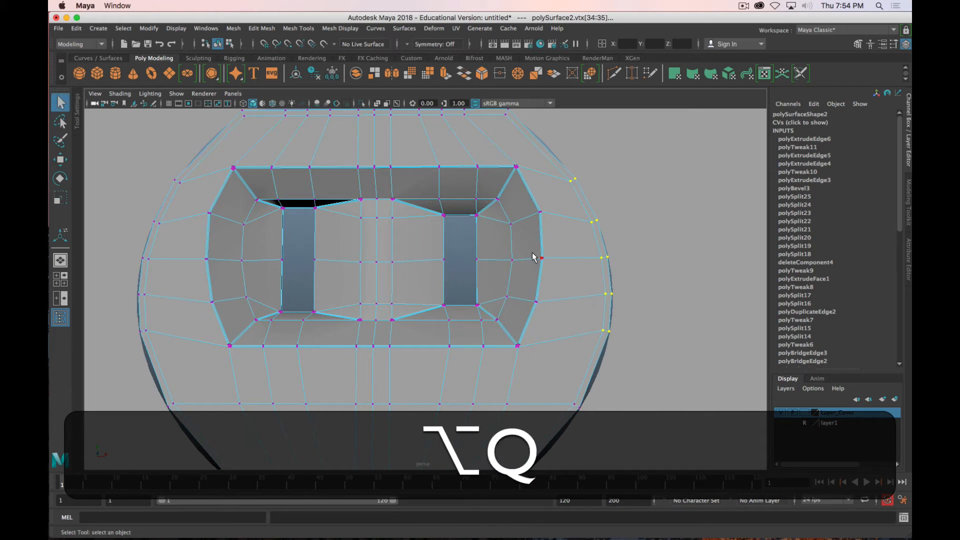
{"action": "key", "text": "q"}
{"action": "key", "text": "w"}
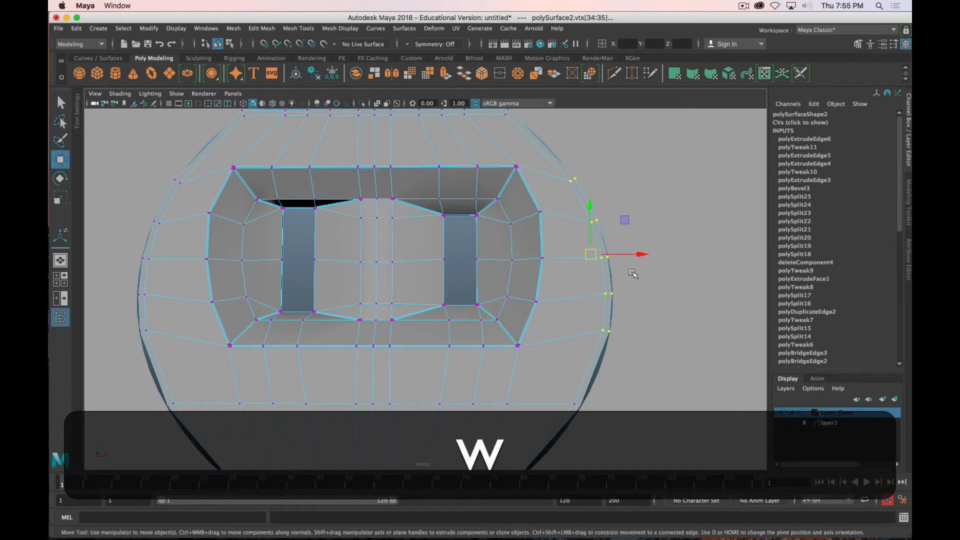
{"action": "left_click_drag", "start_coordinate": [636, 258], "coordinate": [633, 255]}
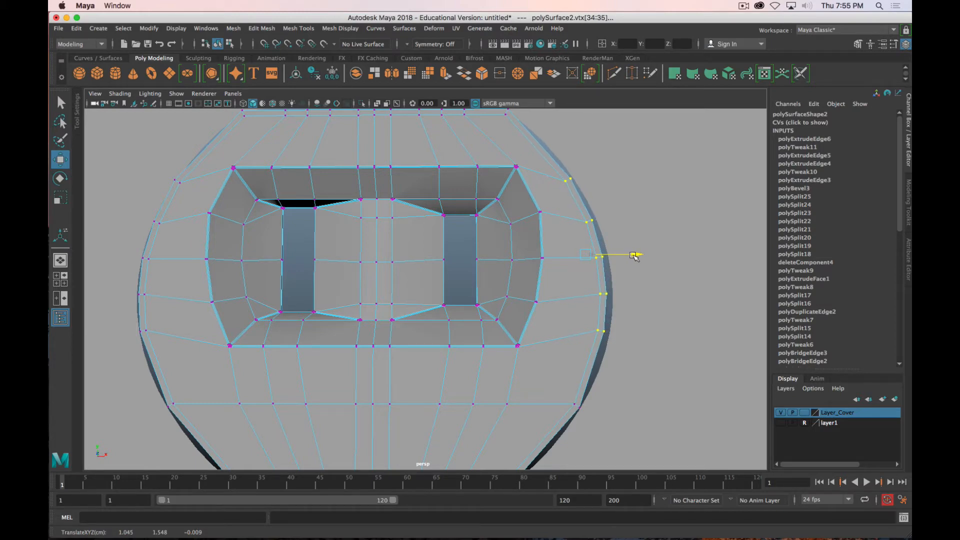
- Move the border vertices along the outlet face's left side slightly inward along X to match the opposite side
{"action": "left_click_drag", "start_coordinate": [177, 227], "coordinate": [268, 228], "text": "alt"}
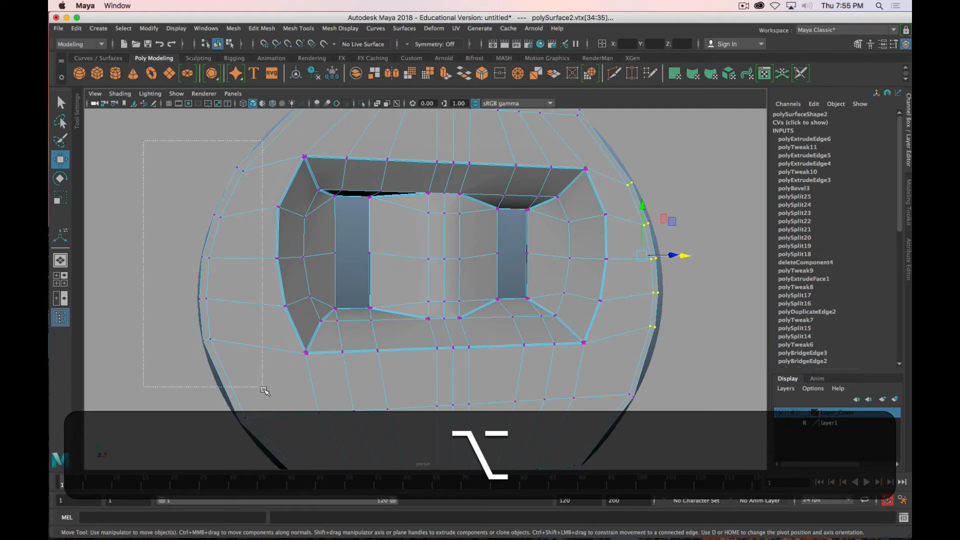
{"action": "left_click_drag", "start_coordinate": [265, 390], "coordinate": [265, 391]}
{"action": "left_click_drag", "start_coordinate": [273, 253], "coordinate": [439, 302]}
- Inspect the gap between the outlet face and cover plate in smooth preview from the front and an angle
{"action": "key", "text": "alt+3"}
{"action": "scroll", "coordinate": [439, 306], "scroll_direction": "down", "scroll_amount": 5}
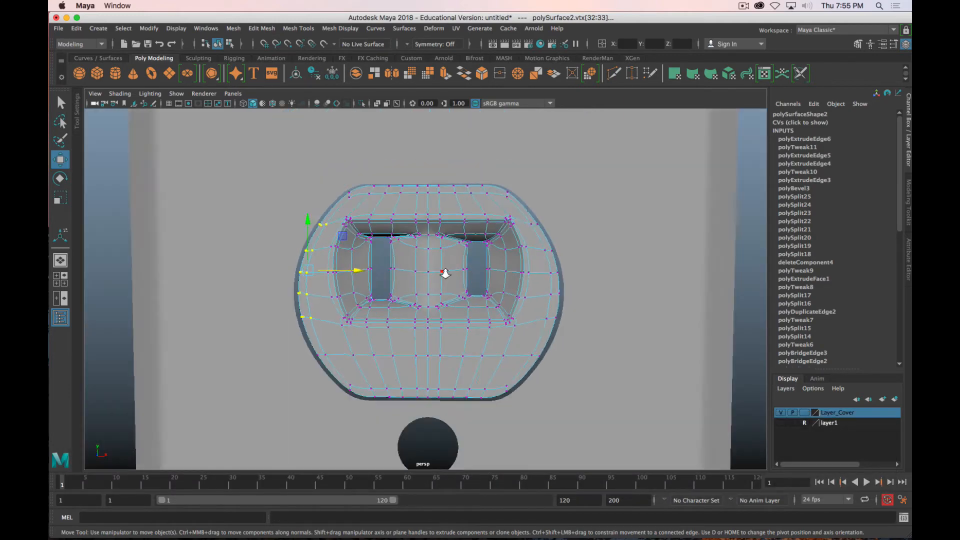
{"action": "left_click", "coordinate": [603, 292]}
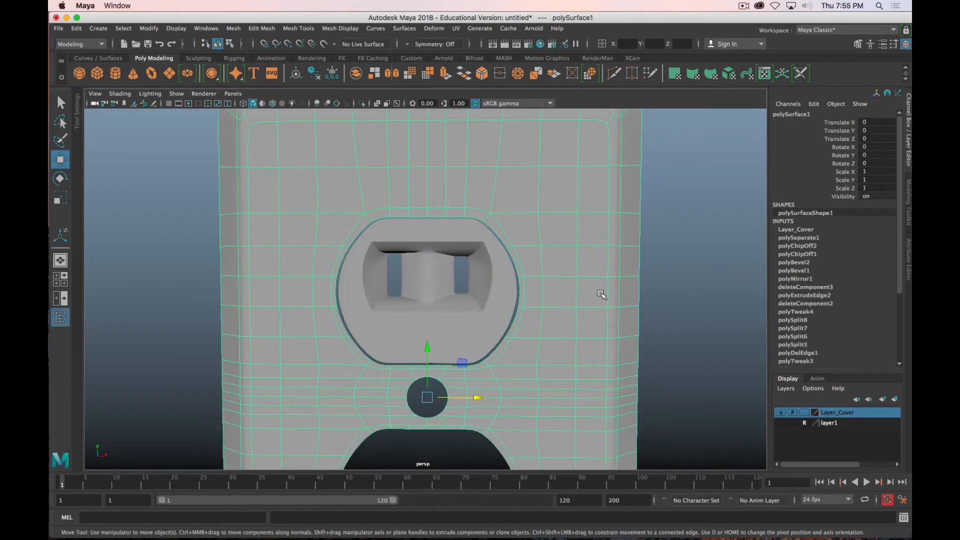
{"action": "key", "text": "3"}
{"action": "left_click", "coordinate": [707, 274]}
{"action": "left_click_drag", "start_coordinate": [552, 357], "coordinate": [462, 311], "text": "alt"}
{"action": "scroll", "coordinate": [514, 379], "scroll_direction": "down", "scroll_amount": 5}
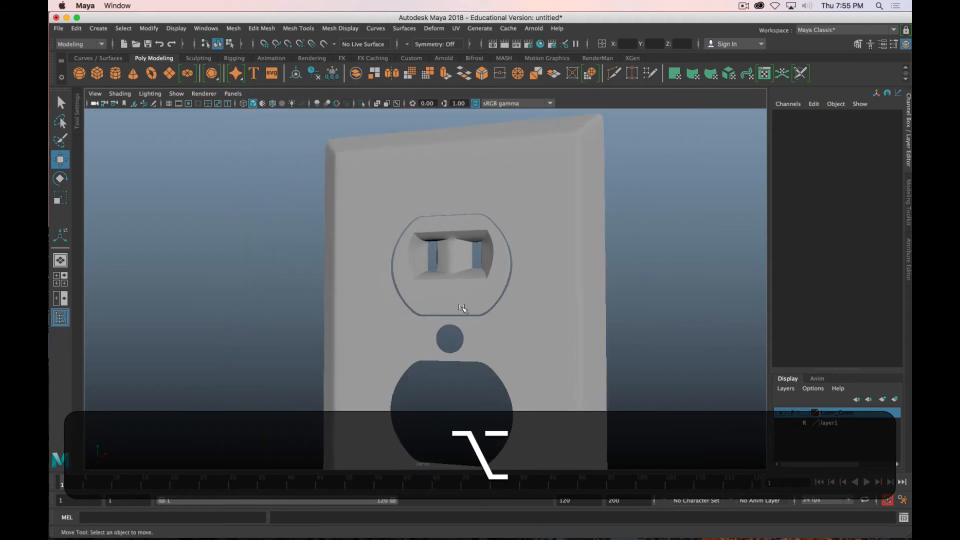
- Extrude the block of faces centred below the outlet's slot recess and scale the extrusion inward to a smaller patch
{"action": "left_click", "coordinate": [464, 295]}
{"action": "scroll", "coordinate": [464, 291], "scroll_direction": "down", "scroll_amount": 3}
{"action": "scroll", "coordinate": [464, 291], "scroll_direction": "up", "scroll_amount": 5}
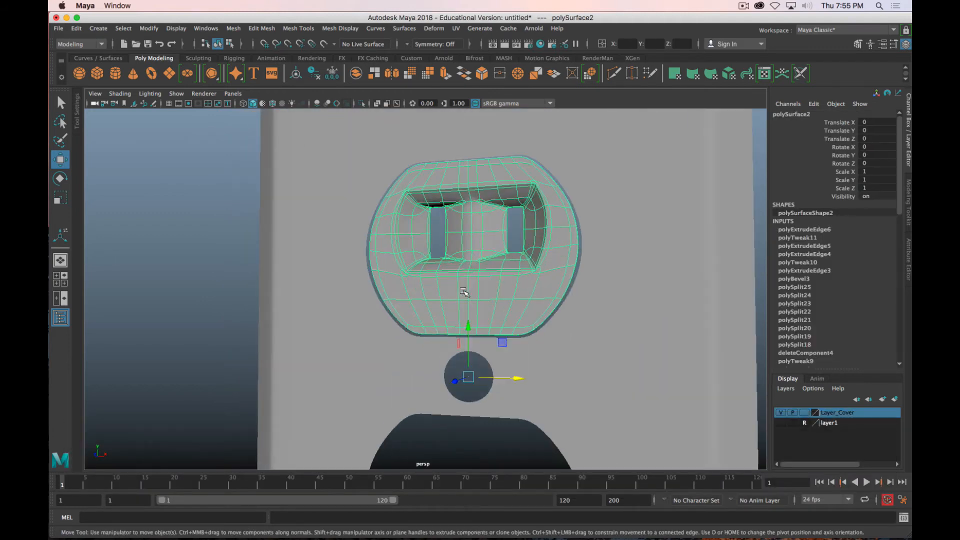
{"action": "right_click_drag", "start_coordinate": [483, 288], "coordinate": [484, 252]}
{"action": "left_click", "coordinate": [472, 291]}
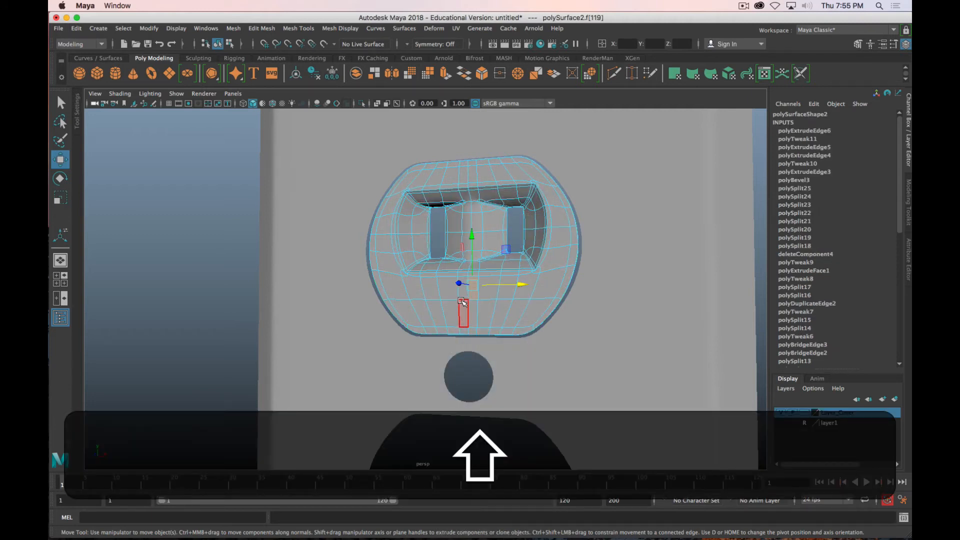
{"action": "key", "text": "shift+q"}
{"action": "left_click", "coordinate": [462, 288], "text": "shift"}
{"action": "left_click", "coordinate": [448, 291], "text": "shift"}
{"action": "left_click", "coordinate": [449, 314], "text": "shift"}
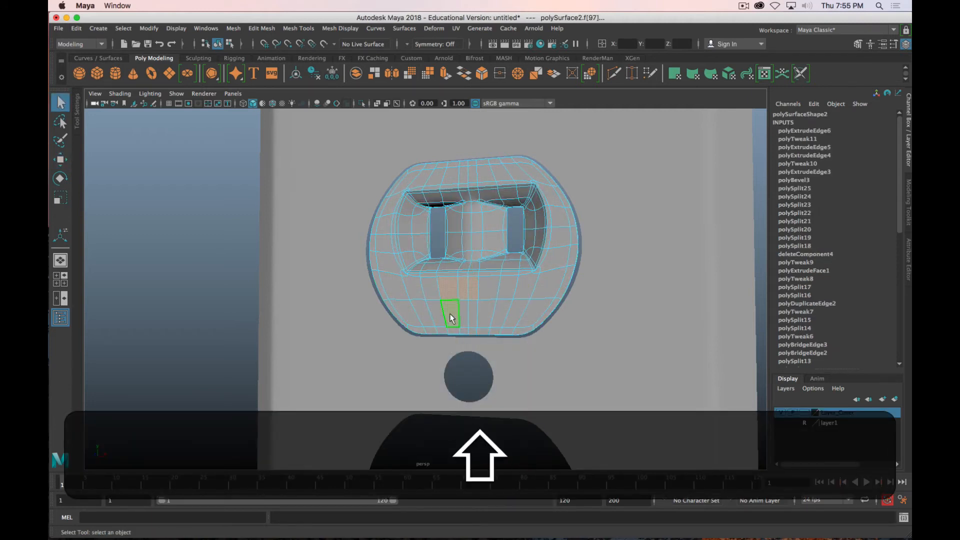
{"action": "left_click", "coordinate": [462, 314], "text": "shift"}
{"action": "left_click", "coordinate": [488, 286], "text": "shift"}
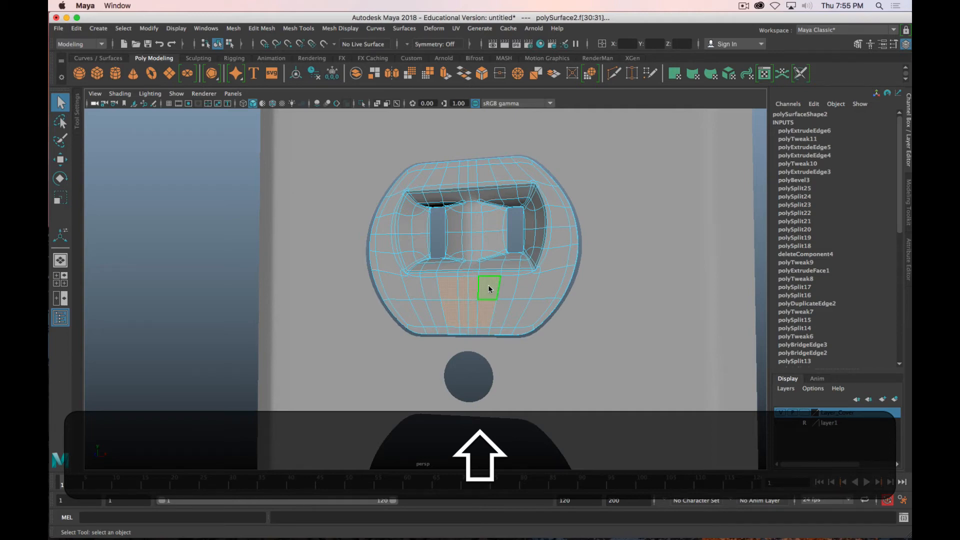
{"action": "right_click_drag", "start_coordinate": [489, 287], "coordinate": [488, 314], "text": "shift"}
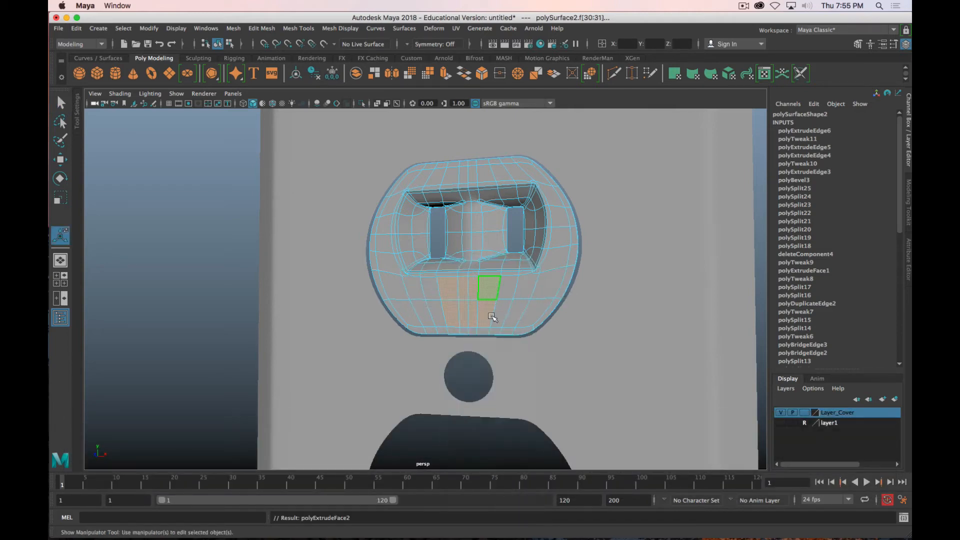
{"action": "key", "text": "r"}
{"action": "middle_click_drag", "start_coordinate": [638, 328], "coordinate": [625, 311]}
{"action": "key", "text": "1"}
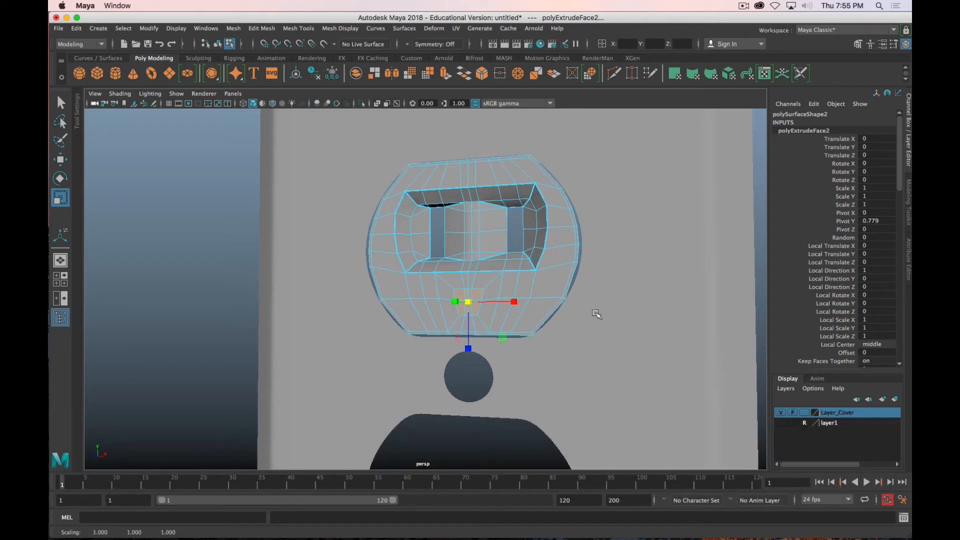
- Extrude the reduced faces back into the outlet face and delete them to open the ground hole
{"action": "key", "text": "q"}
{"action": "key", "text": "w"}
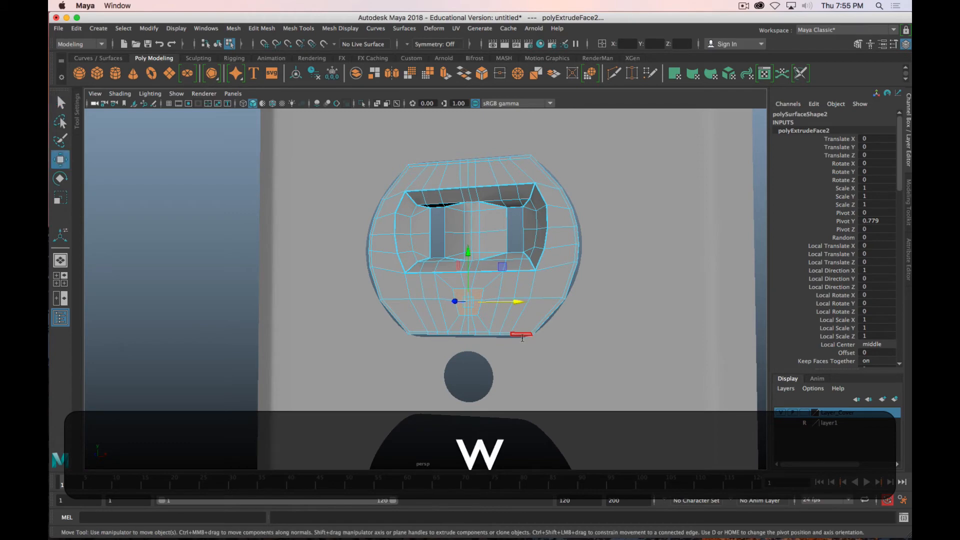
{"action": "left_click_drag", "start_coordinate": [528, 342], "coordinate": [428, 316], "text": "alt"}
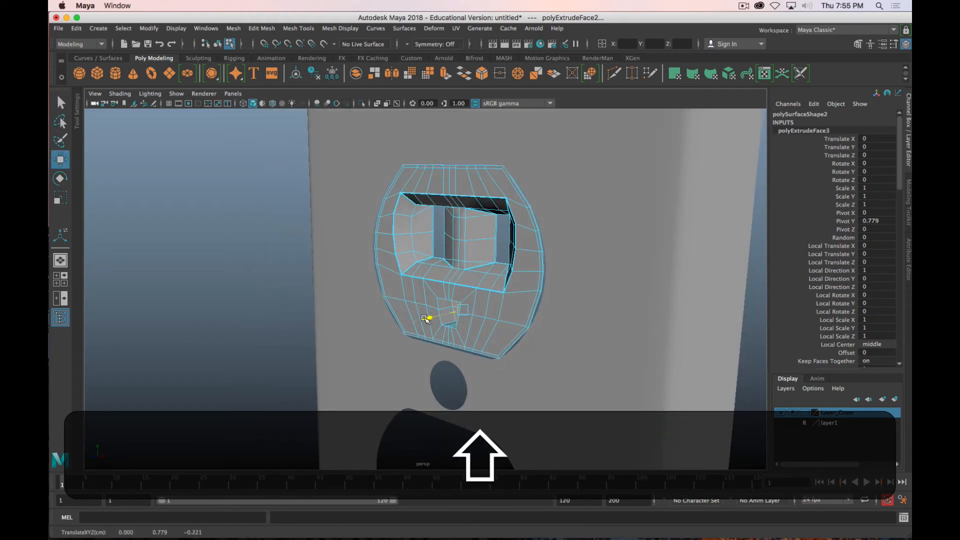
{"action": "key", "text": "Delete"}
- Insert supporting edge loops around the ground hole's rim with Multi-Cut
{"action": "scroll", "coordinate": [442, 300], "scroll_direction": "up", "scroll_amount": 5}
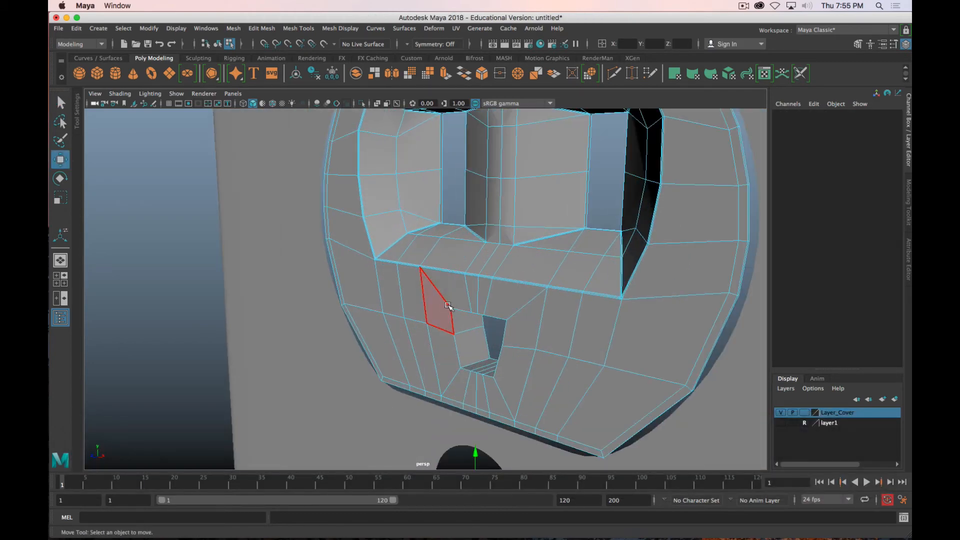
{"action": "left_click_drag", "start_coordinate": [468, 341], "coordinate": [479, 322], "text": "alt"}
{"action": "left_click", "coordinate": [909, 203]}
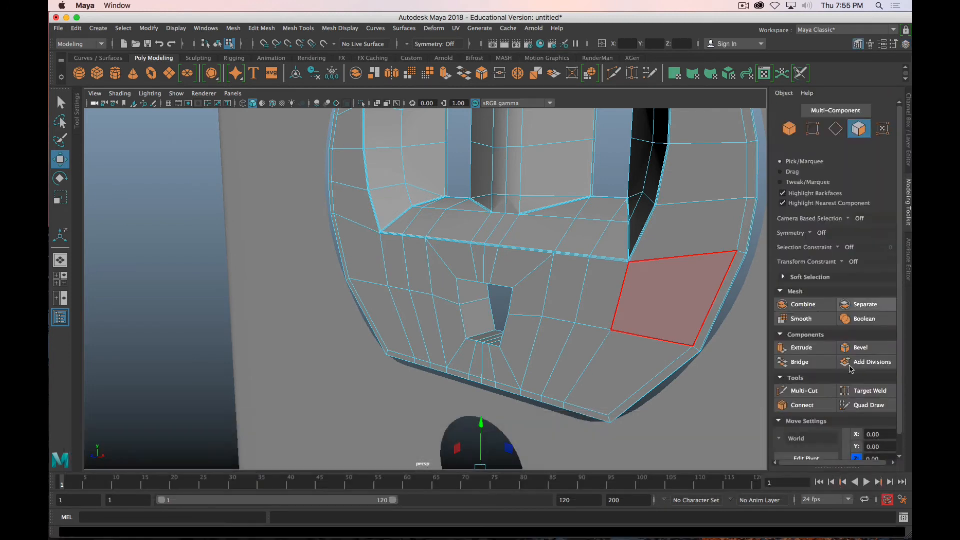
{"action": "left_click", "coordinate": [803, 391]}
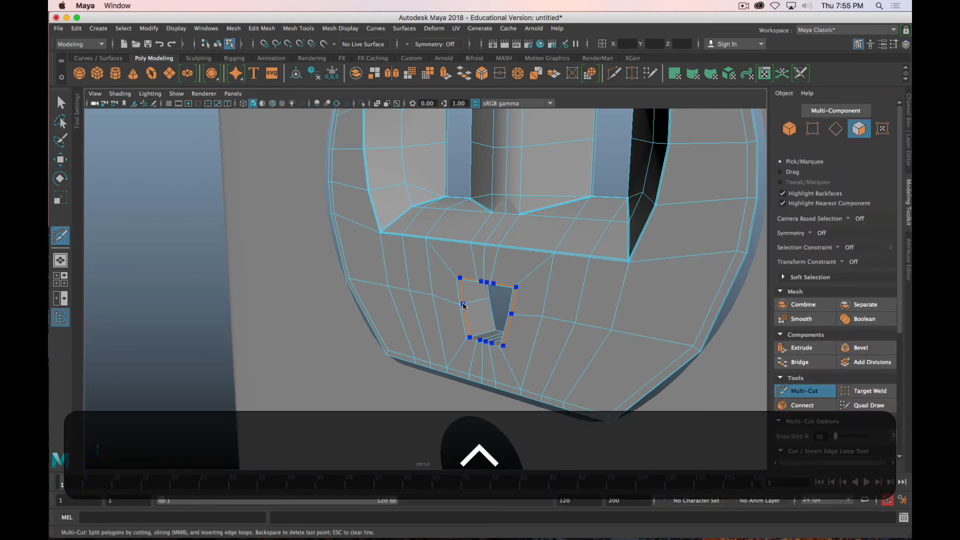
{"action": "left_click", "coordinate": [463, 304], "text": "ctrl"}
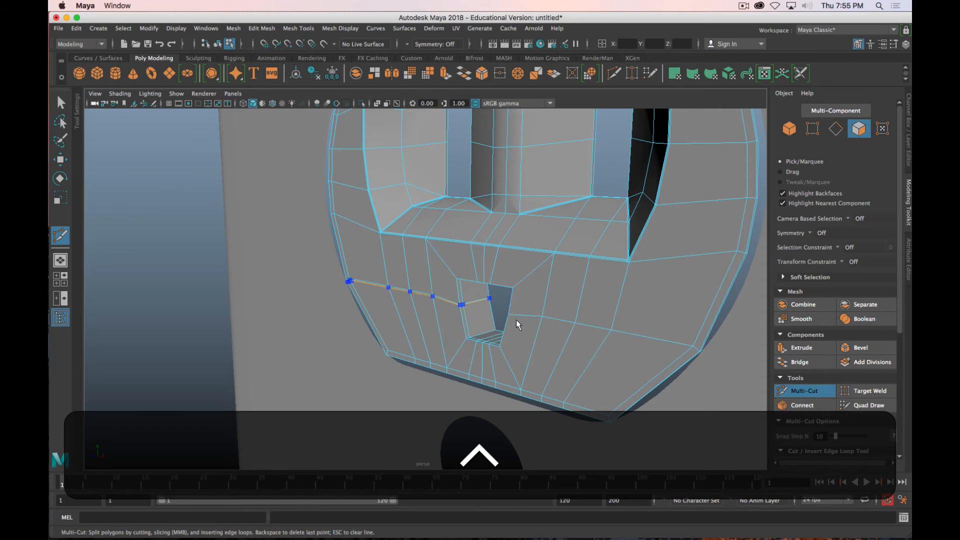
{"action": "key", "text": "ctrl+z"}
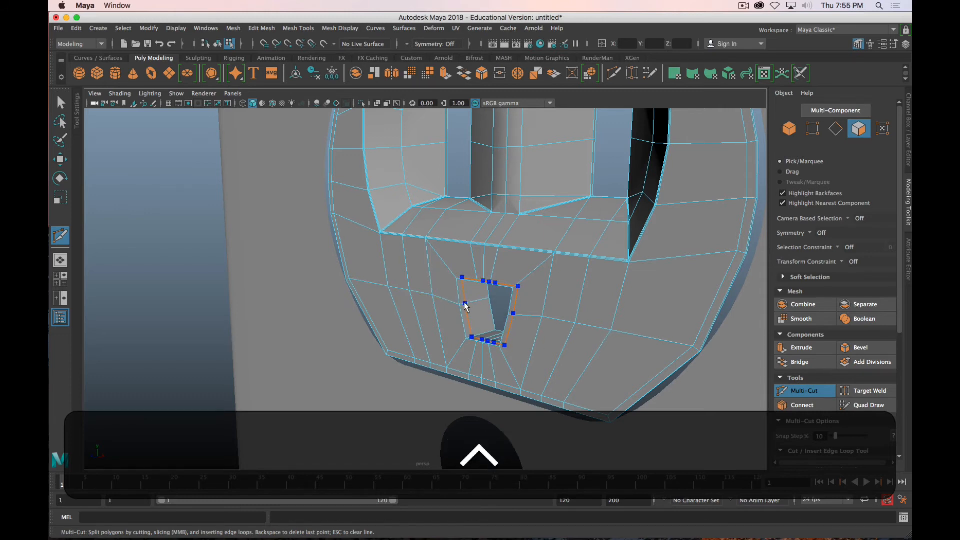
{"action": "key", "text": "ctrl+z"}
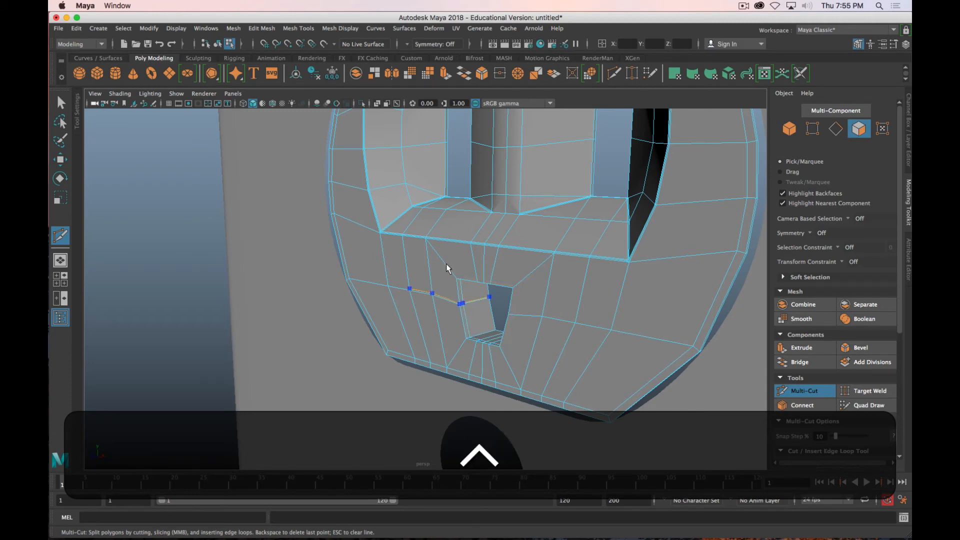
- Turn on smooth preview for the outlet face and return it to object mode
{"action": "scroll", "coordinate": [545, 381], "scroll_direction": "down", "scroll_amount": 5}
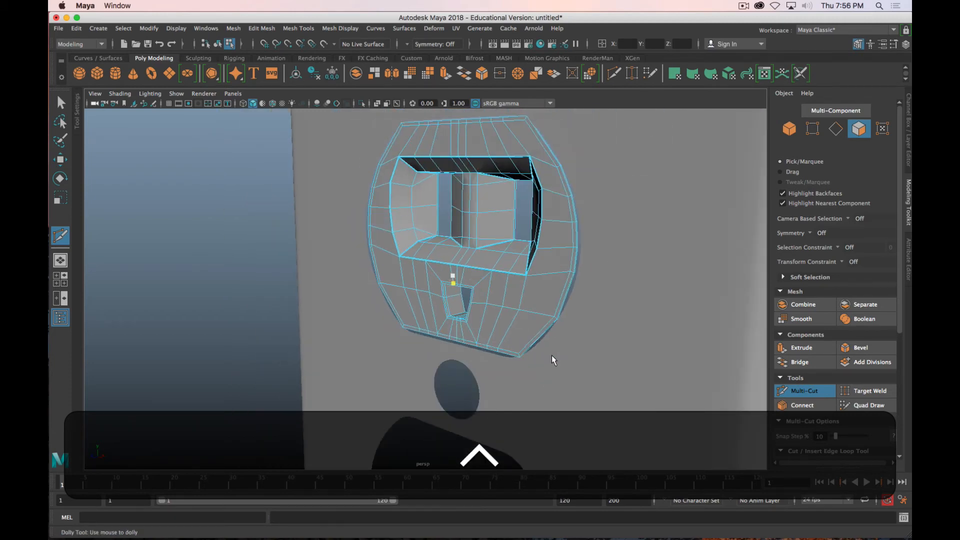
{"action": "key", "text": "3"}
{"action": "key", "text": "q"}
{"action": "right_click", "coordinate": [474, 292]}
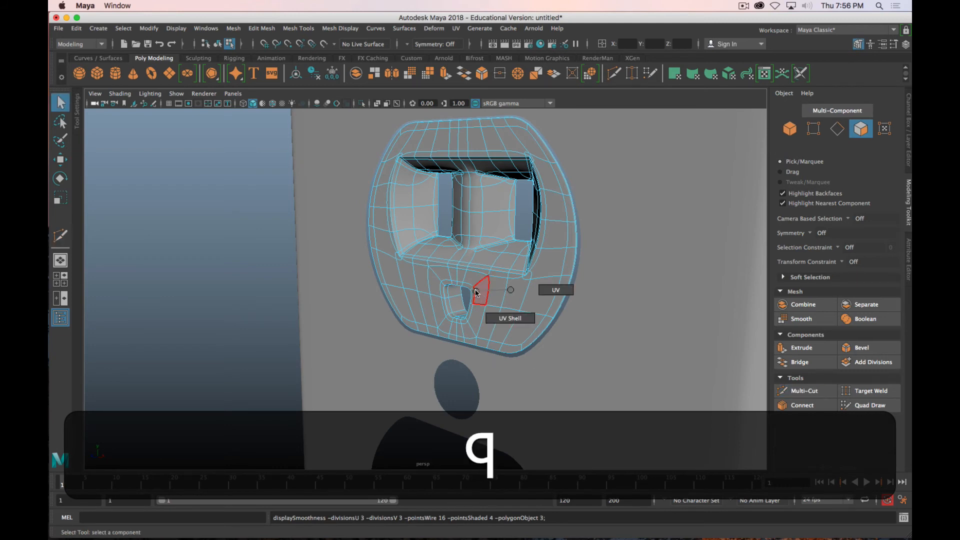
{"action": "right_click", "coordinate": [442, 233]}
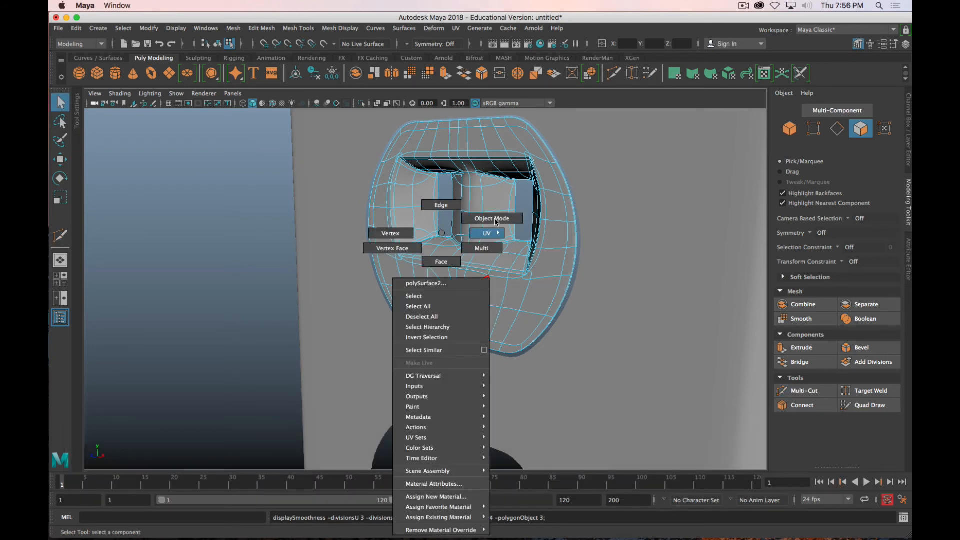
{"action": "right_click", "coordinate": [442, 293]}
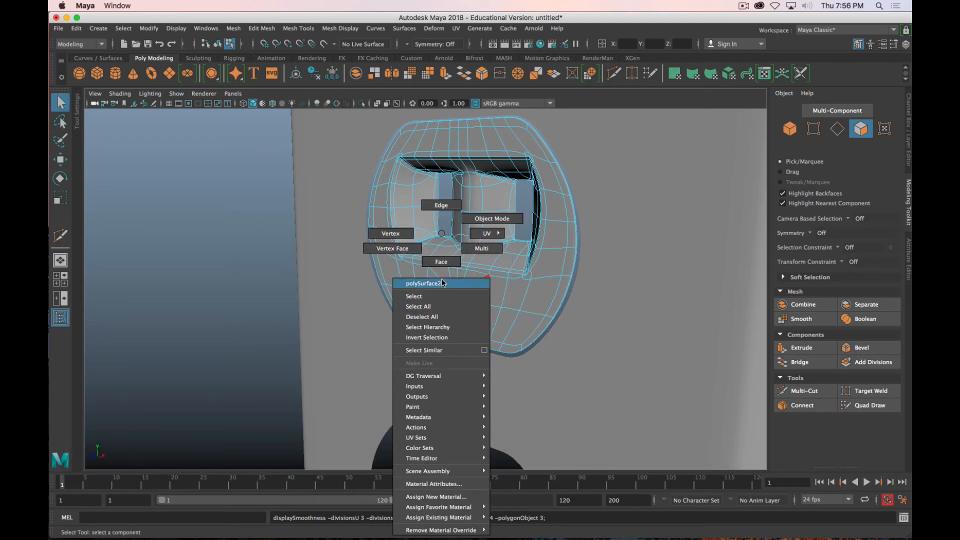
{"action": "left_click", "coordinate": [322, 269]}
{"action": "right_click_drag", "start_coordinate": [341, 195], "coordinate": [376, 183]}
- Examine the smoothed outlet face, ground hole and surrounding gap from a distance, from the front and close up
{"action": "scroll", "coordinate": [341, 233], "scroll_direction": "down", "scroll_amount": 8}
{"action": "left_click_drag", "start_coordinate": [577, 265], "coordinate": [622, 291], "text": "alt"}
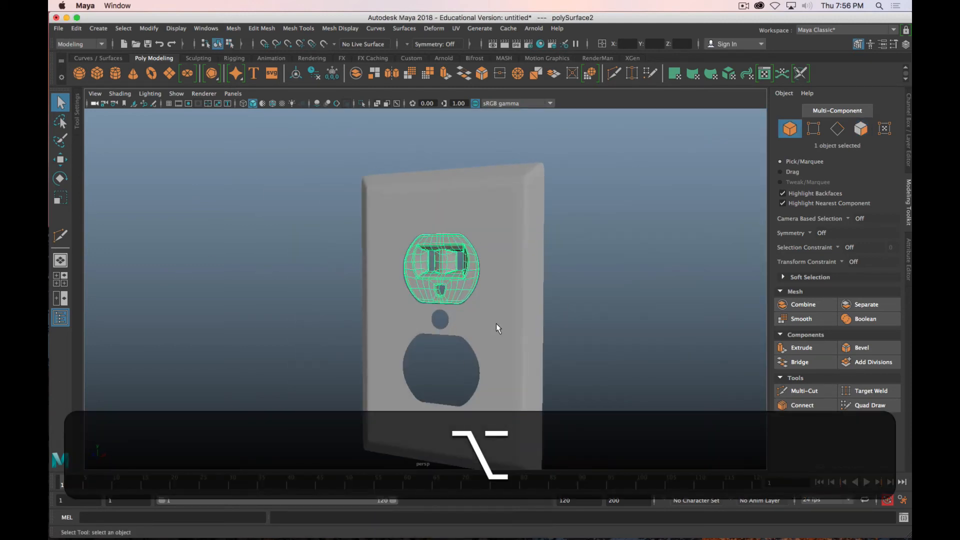
{"action": "key", "text": "alt+q"}
{"action": "key", "text": "q"}
{"action": "left_click", "coordinate": [508, 313]}
{"action": "scroll", "coordinate": [576, 311], "scroll_direction": "down", "scroll_amount": 6}
{"action": "left_click", "coordinate": [578, 314]}
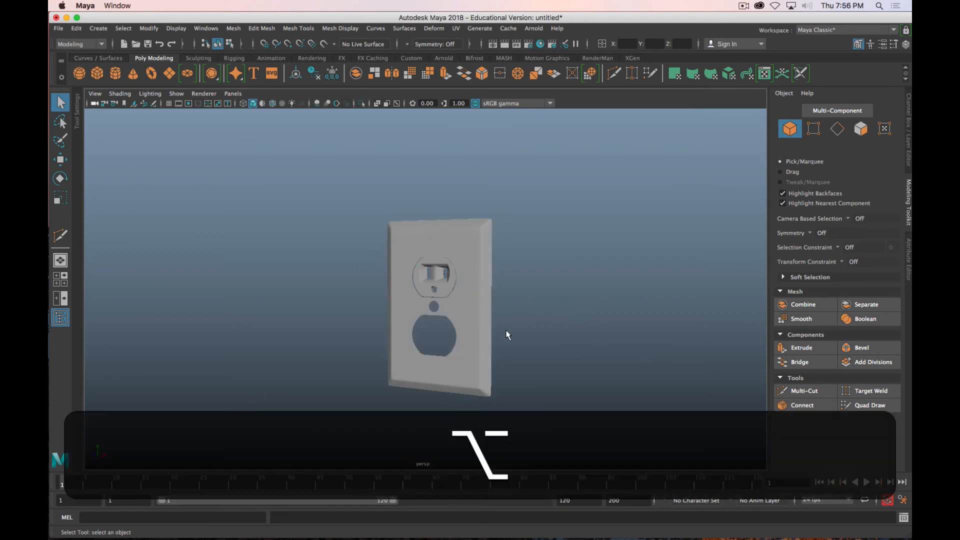
{"action": "left_click_drag", "start_coordinate": [507, 335], "coordinate": [534, 356], "text": "alt"}
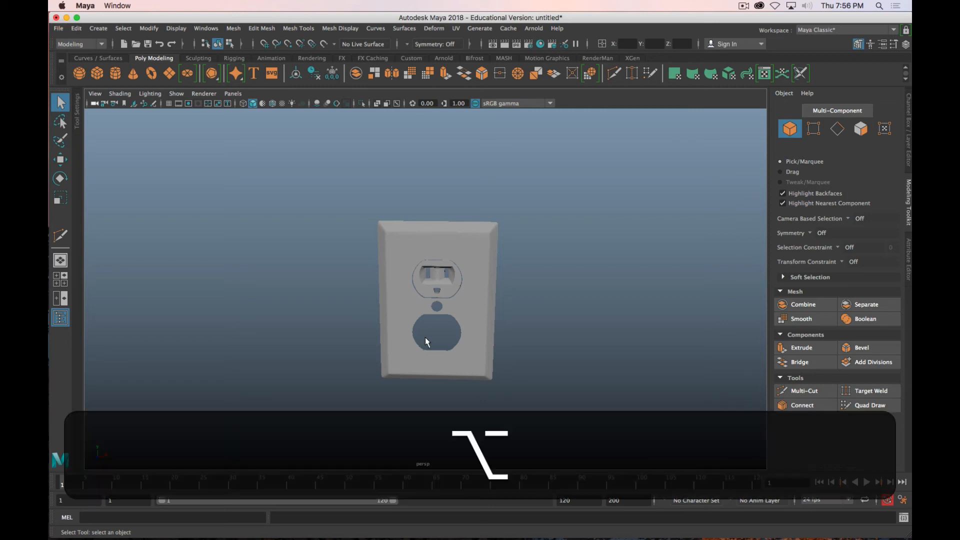
{"action": "left_click_drag", "start_coordinate": [425, 337], "coordinate": [426, 302], "text": "alt"}
{"action": "right_click_drag", "start_coordinate": [426, 302], "coordinate": [467, 295], "text": "alt"}
{"action": "left_click_drag", "start_coordinate": [467, 298], "coordinate": [534, 286], "text": "alt"}
{"action": "left_click", "coordinate": [512, 282]}
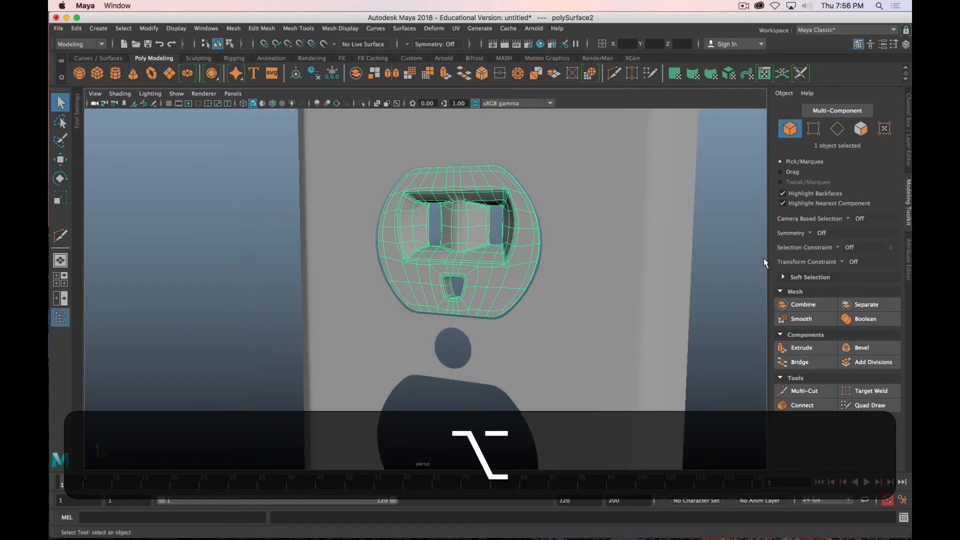
{"action": "right_click_drag", "start_coordinate": [764, 258], "coordinate": [722, 253], "text": "alt"}
{"action": "left_click", "coordinate": [677, 249]}
{"action": "scroll", "coordinate": [629, 265], "scroll_direction": "up", "scroll_amount": 8}
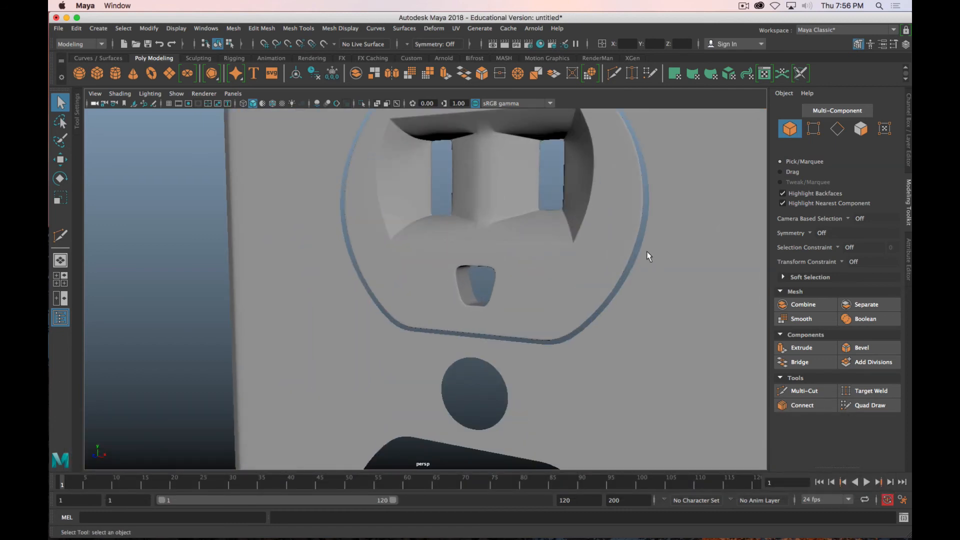
- Turn off the outlet face's smooth preview and move its rear border face loop backward to deepen the side wall
{"action": "left_click_drag", "start_coordinate": [625, 251], "coordinate": [311, 254], "text": "alt"}
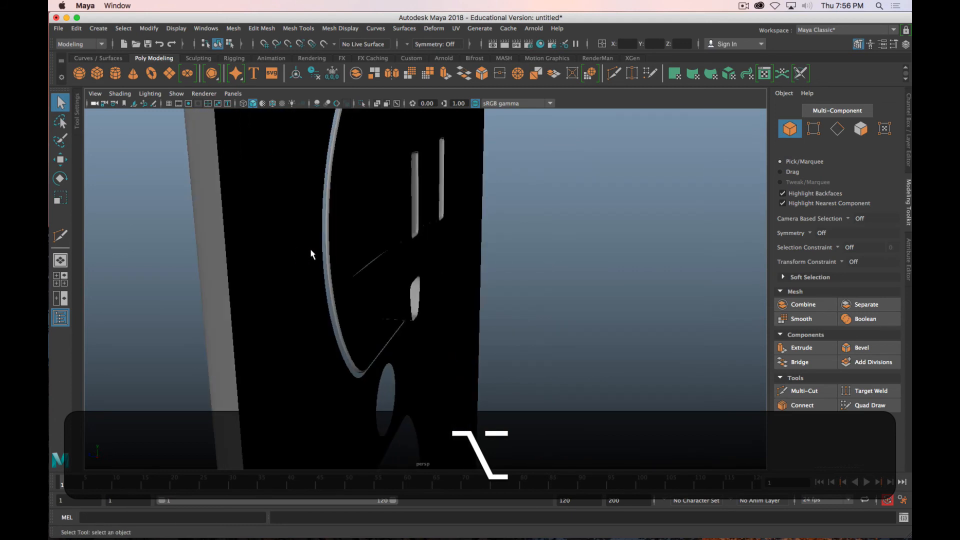
{"action": "left_click", "coordinate": [325, 236]}
{"action": "mouse_move", "coordinate": [324, 229]}
{"action": "right_mouse_down"}
{"action": "mouse_move", "coordinate": [326, 200]}
{"action": "mouse_move", "coordinate": [321, 212]}
{"action": "right_mouse_up"}
{"action": "key", "text": "1"}
{"action": "scroll", "coordinate": [313, 216], "scroll_direction": "up", "scroll_amount": 5}
{"action": "left_click_drag", "start_coordinate": [313, 216], "coordinate": [265, 230], "text": "alt"}
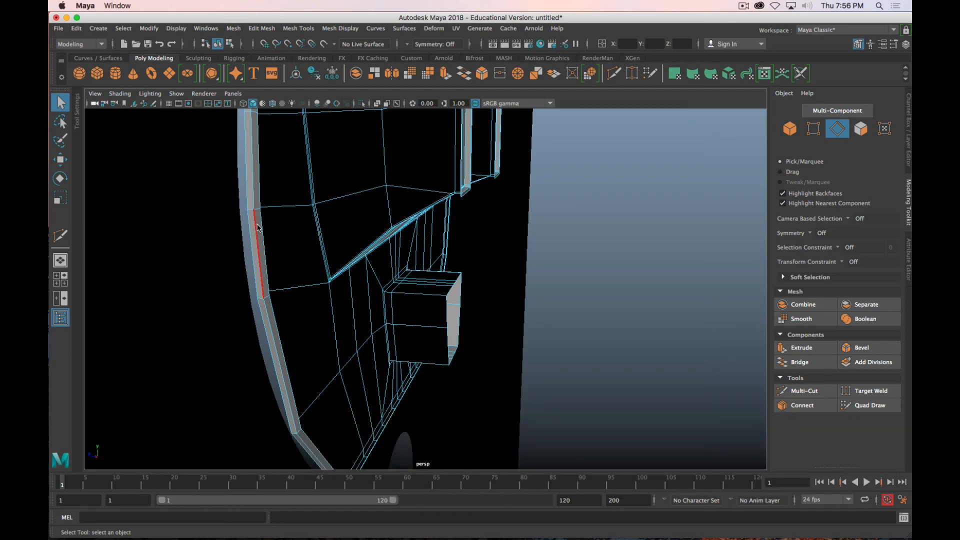
{"action": "right_click_drag", "start_coordinate": [257, 226], "coordinate": [258, 251]}
{"action": "double_click", "coordinate": [261, 246]}
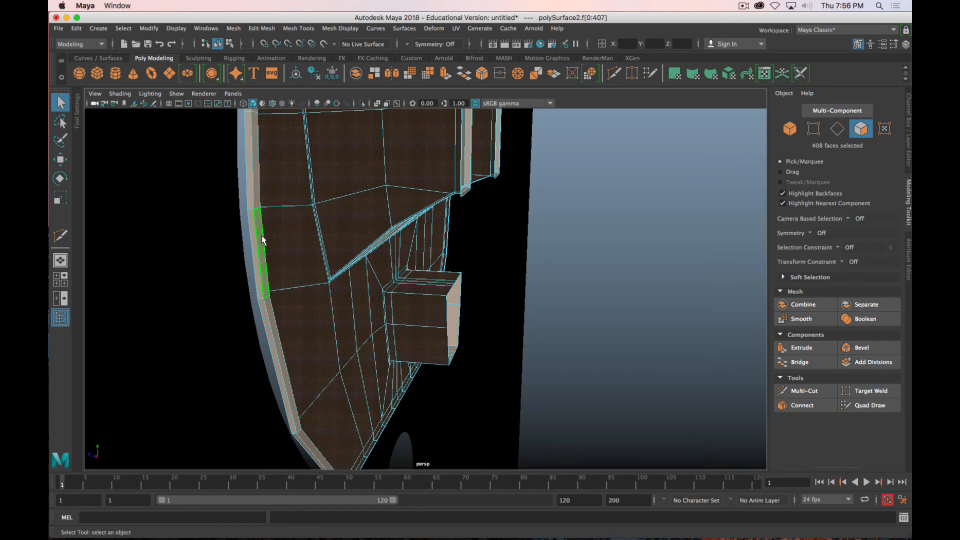
{"action": "left_click", "coordinate": [258, 224]}
{"action": "double_click", "coordinate": [257, 198], "text": "shift"}
{"action": "key", "text": "w"}
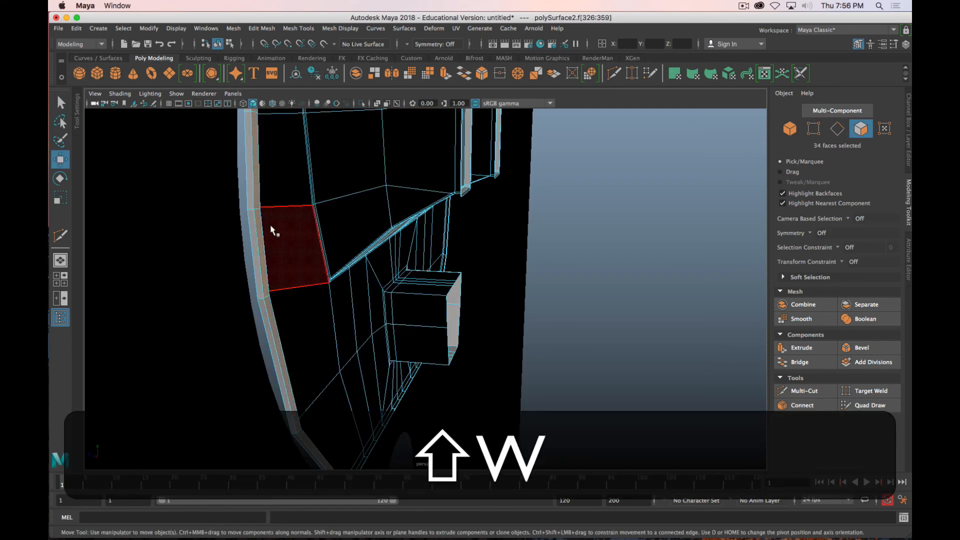
{"action": "scroll", "coordinate": [270, 224], "scroll_direction": "down", "scroll_amount": 6}
{"action": "left_click_drag", "start_coordinate": [367, 220], "coordinate": [463, 225]}
{"action": "left_click_drag", "start_coordinate": [294, 250], "coordinate": [415, 241], "text": "alt"}
- Extrude the border edge loop of the cover plate's upper opening backward from behind, along the outlet face's side wall
{"action": "left_click", "coordinate": [644, 279]}
{"action": "left_click_drag", "start_coordinate": [599, 283], "coordinate": [356, 281], "text": "alt"}
{"action": "middle_click_drag", "start_coordinate": [313, 266], "coordinate": [361, 263], "text": "alt"}
{"action": "left_click_drag", "start_coordinate": [360, 264], "coordinate": [338, 197], "text": "alt"}
{"action": "right_click", "coordinate": [350, 171]}
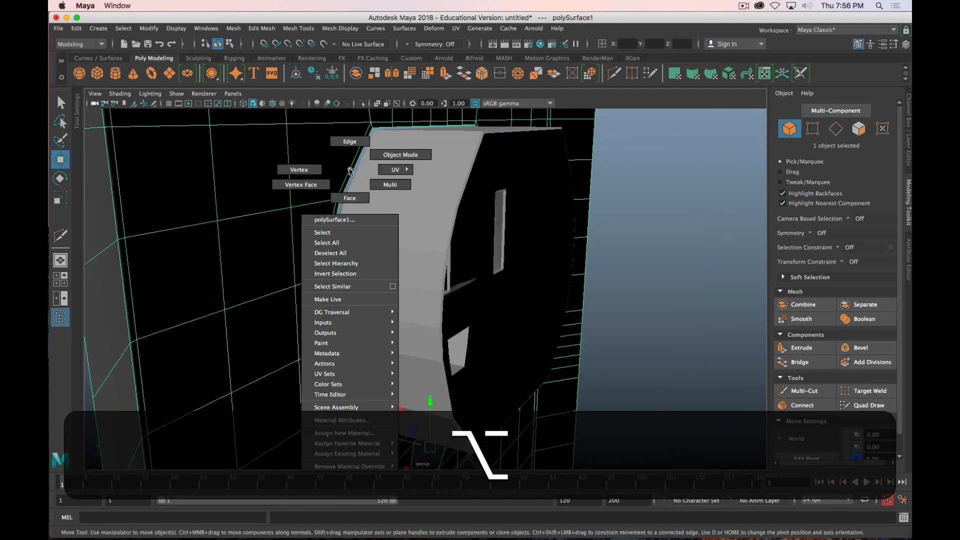
{"action": "right_click_drag", "start_coordinate": [350, 171], "coordinate": [355, 143]}
{"action": "double_click", "coordinate": [362, 150]}
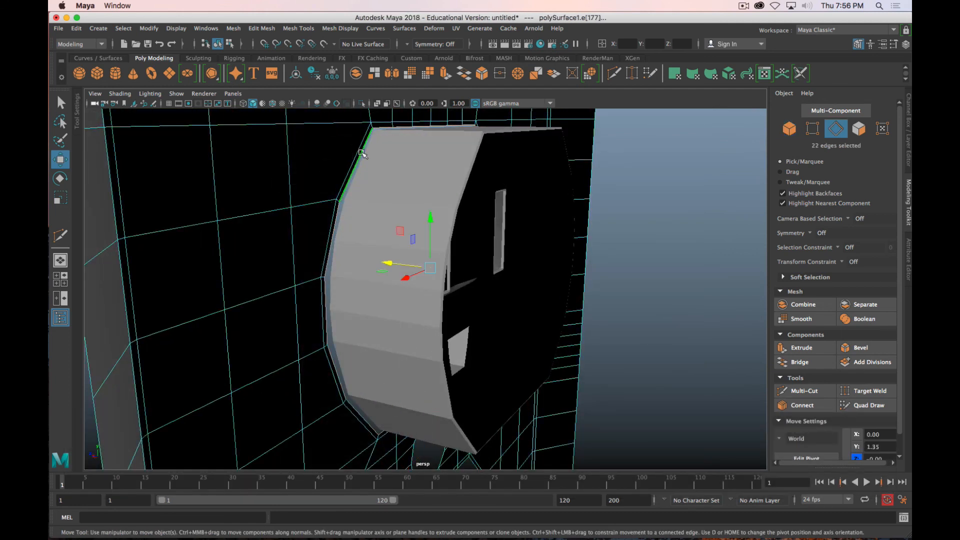
{"action": "left_click_drag", "start_coordinate": [389, 262], "coordinate": [420, 258], "text": "shift"}
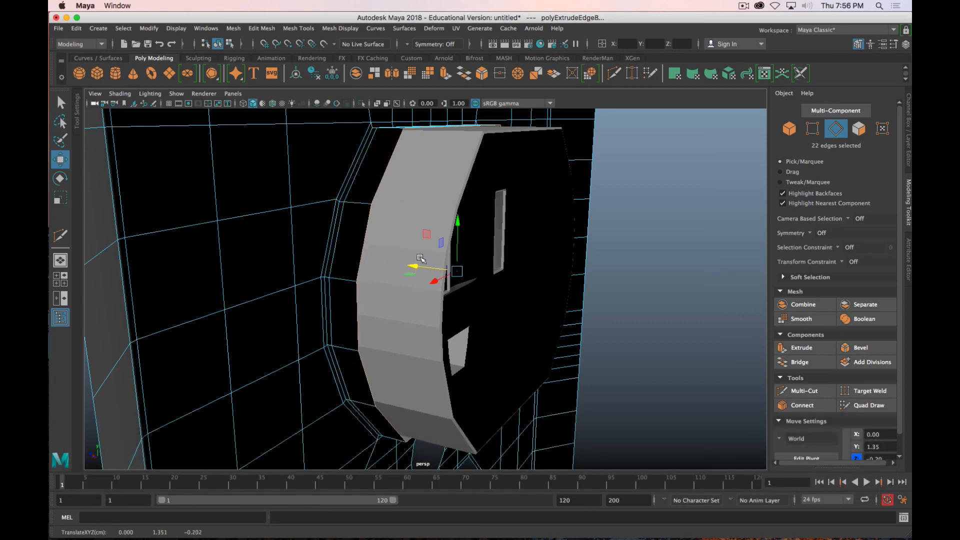
- Turn on smooth preview for the cover plate and outlet face, and return to object mode
{"action": "left_click_drag", "start_coordinate": [173, 249], "coordinate": [295, 253], "text": "alt"}
{"action": "key", "text": "alt+3"}
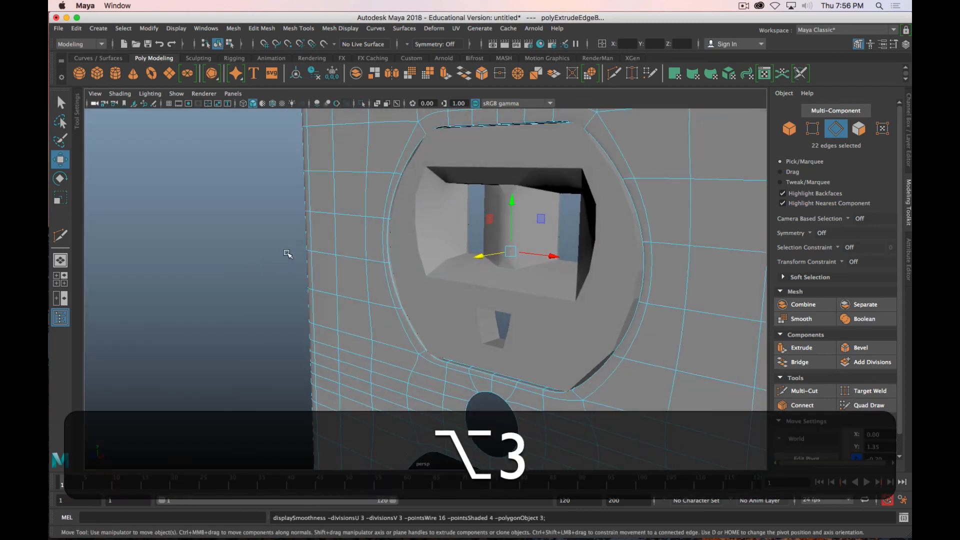
{"action": "key", "text": "F8"}
{"action": "key", "text": "3"}
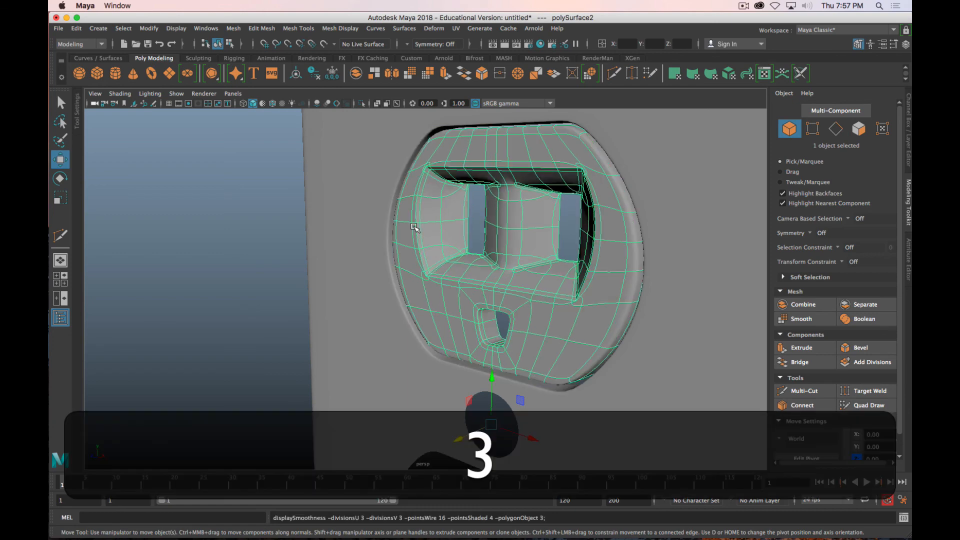
- Examine the smoothed outlet face inside the cover plate opening from several distances and angles
{"action": "left_click", "coordinate": [250, 242]}
{"action": "scroll", "coordinate": [224, 250], "scroll_direction": "down", "scroll_amount": 5}
{"action": "left_click_drag", "start_coordinate": [224, 250], "coordinate": [256, 245], "text": "alt"}
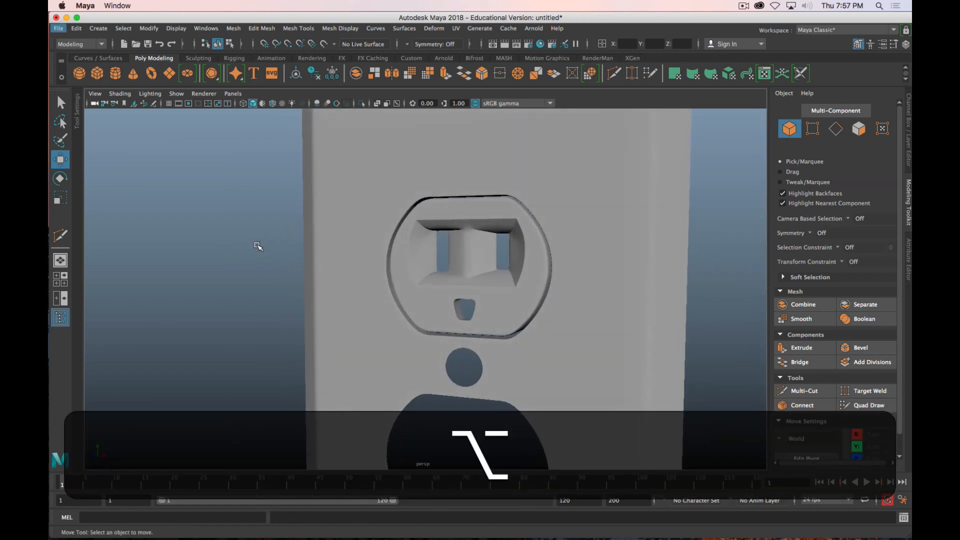
{"action": "scroll", "coordinate": [265, 248], "scroll_direction": "down", "scroll_amount": 3}
{"action": "left_click_drag", "start_coordinate": [276, 241], "coordinate": [356, 261], "text": "alt"}
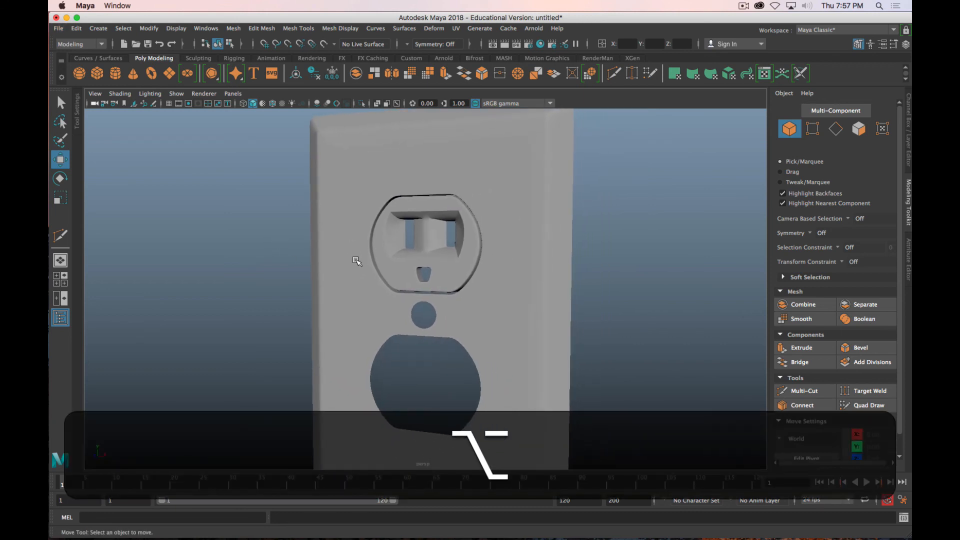
{"action": "scroll", "coordinate": [356, 261], "scroll_direction": "down", "scroll_amount": 3}
{"action": "scroll", "coordinate": [356, 261], "scroll_direction": "up", "scroll_amount": 3}
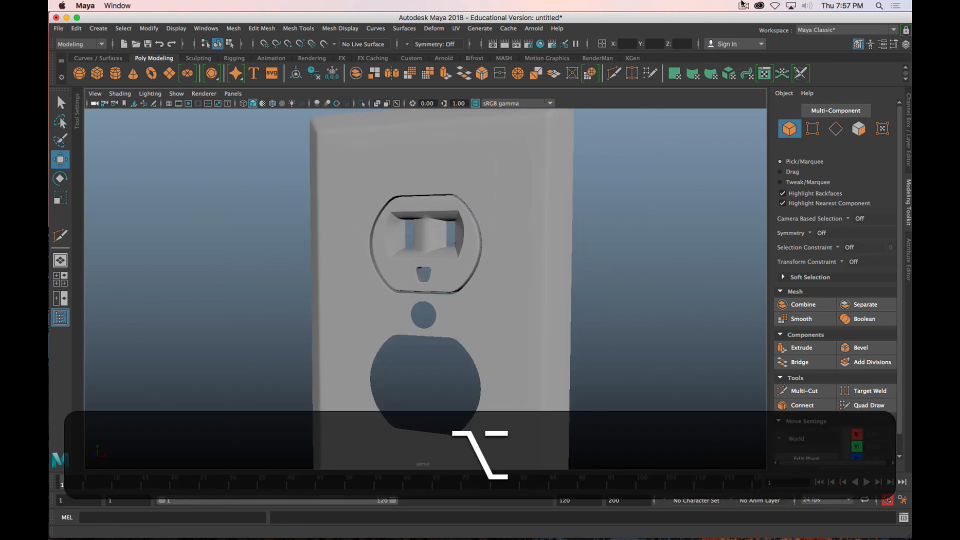